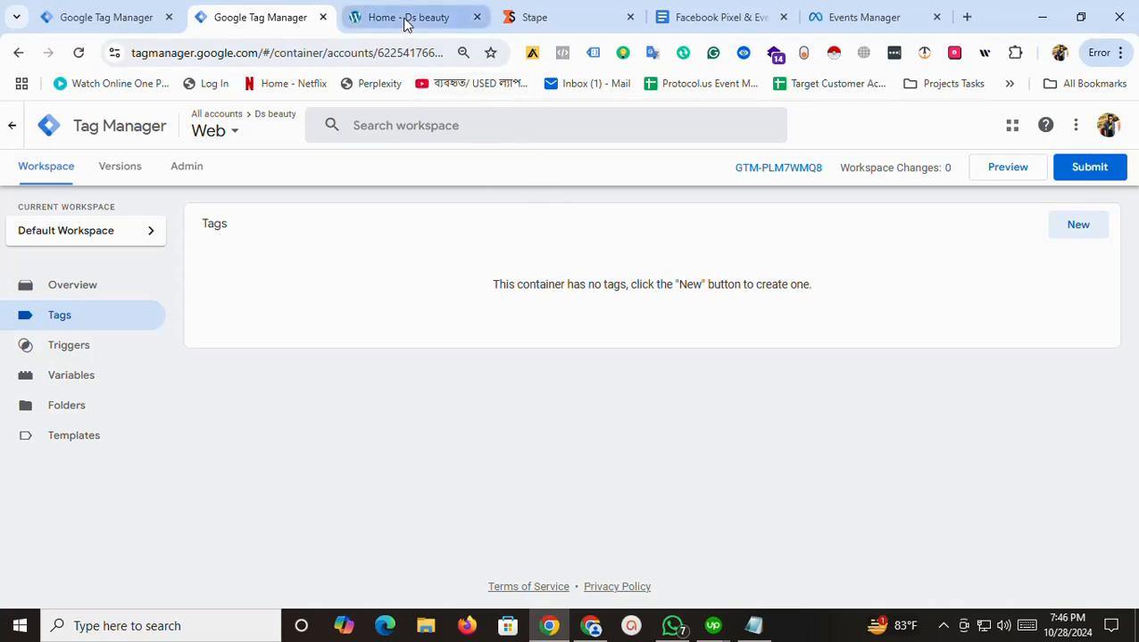
Launch preview mode for the Web container and place the Tag Assistant tab directly after the Tag Manager tabs
{"action": "mouse_move", "coordinate": [406, 21]}
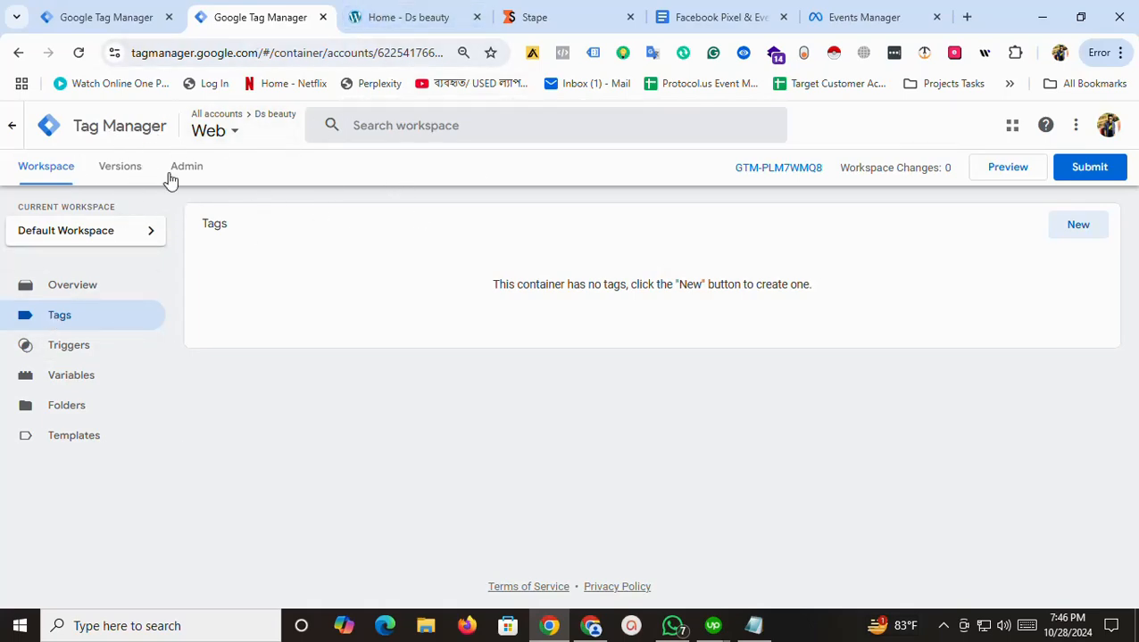
{"action": "left_click", "coordinate": [414, 15]}
{"action": "left_click", "coordinate": [272, 5]}
{"action": "left_click", "coordinate": [390, 14]}
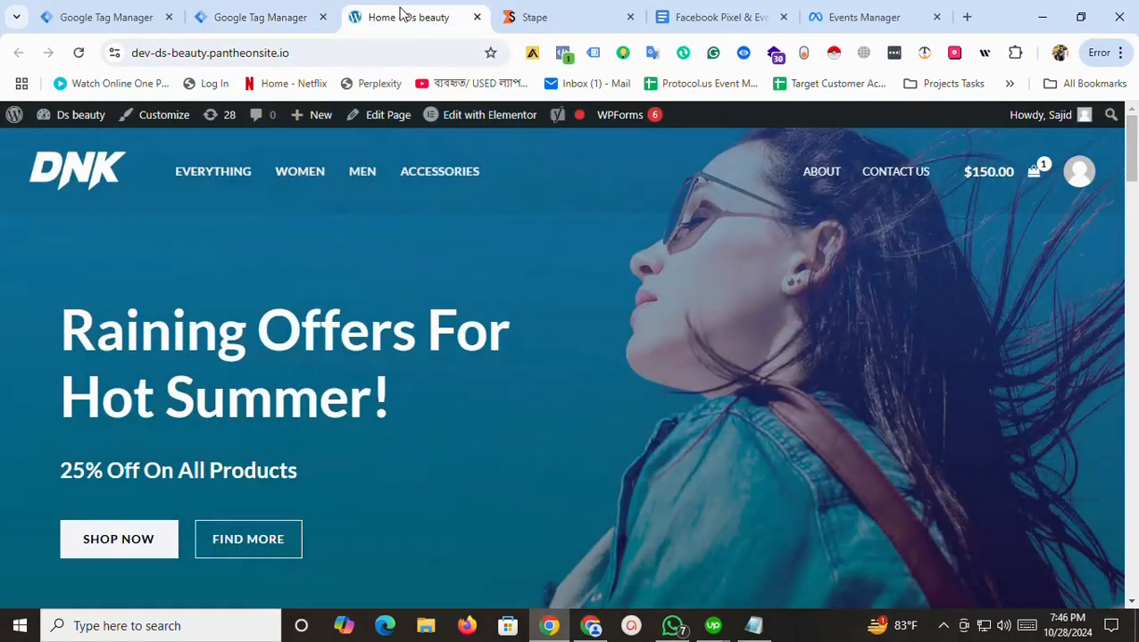
{"action": "left_click", "coordinate": [287, 11]}
{"action": "left_click", "coordinate": [1020, 171]}
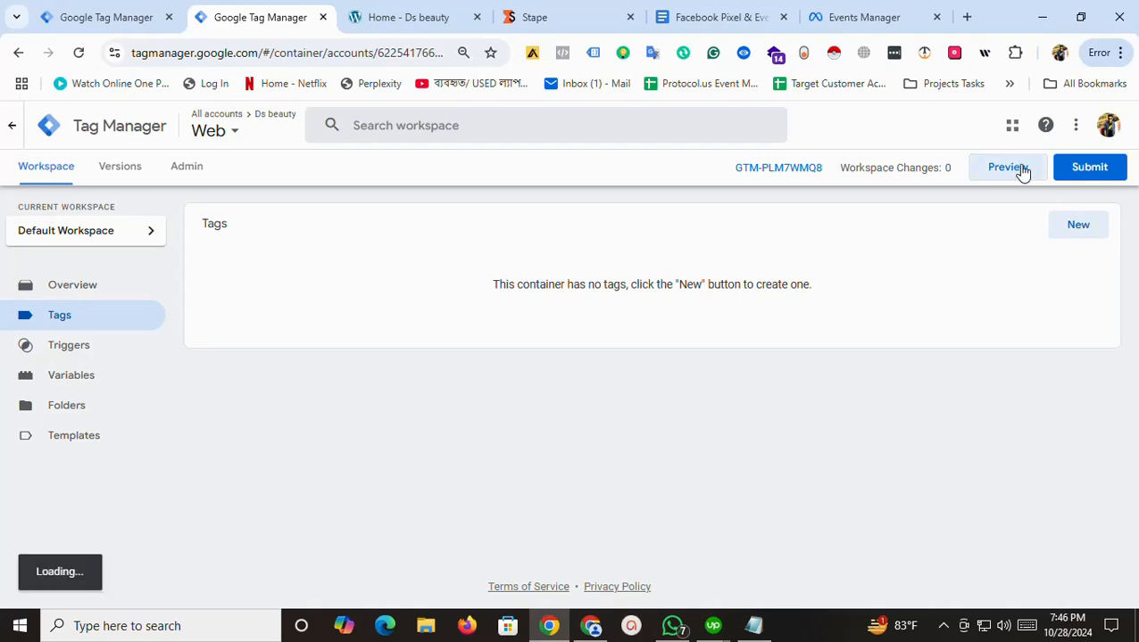
{"action": "left_click", "coordinate": [410, 15]}
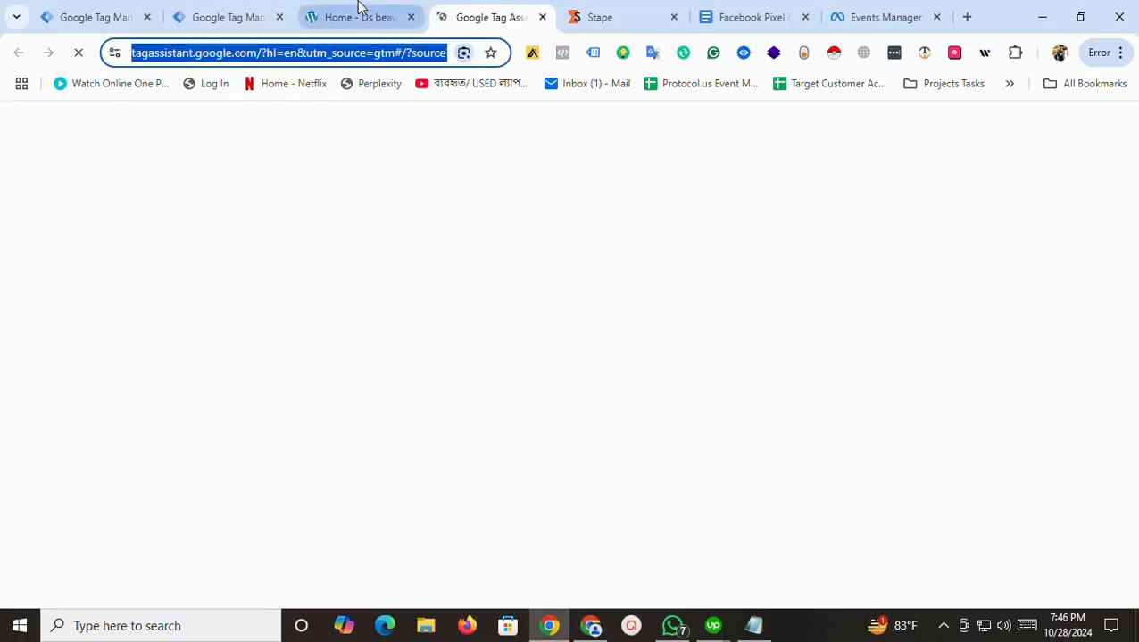
{"action": "left_click", "coordinate": [359, 13]}
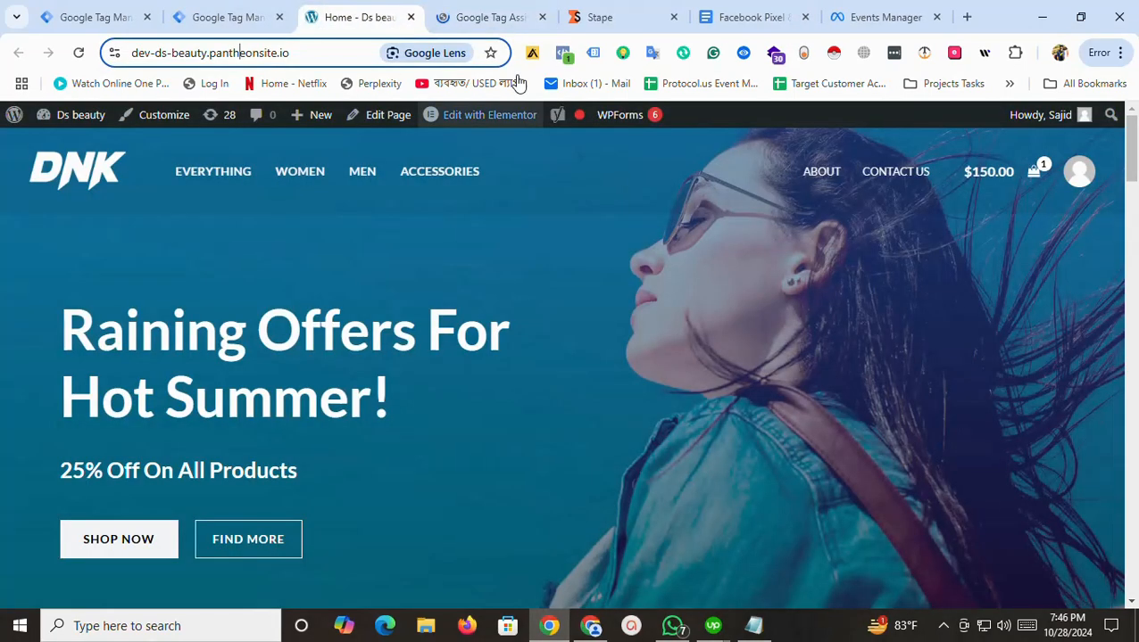
{"action": "left_click", "coordinate": [531, 13]}
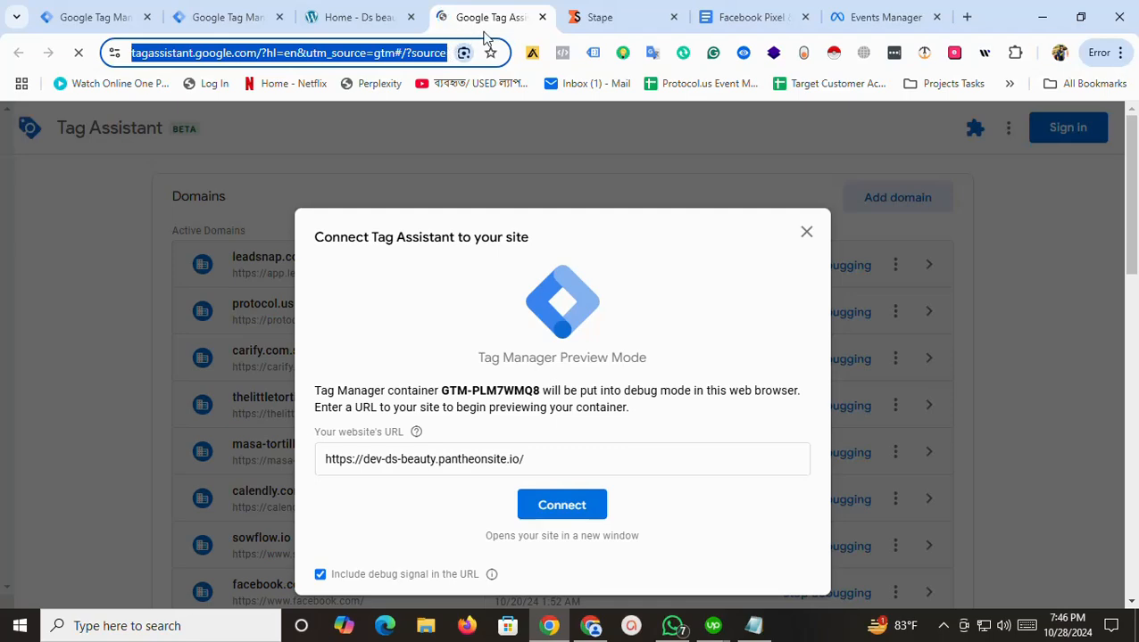
{"action": "left_click_drag", "start_coordinate": [483, 12], "coordinate": [384, 15]}
{"action": "left_click", "coordinate": [469, 455]}
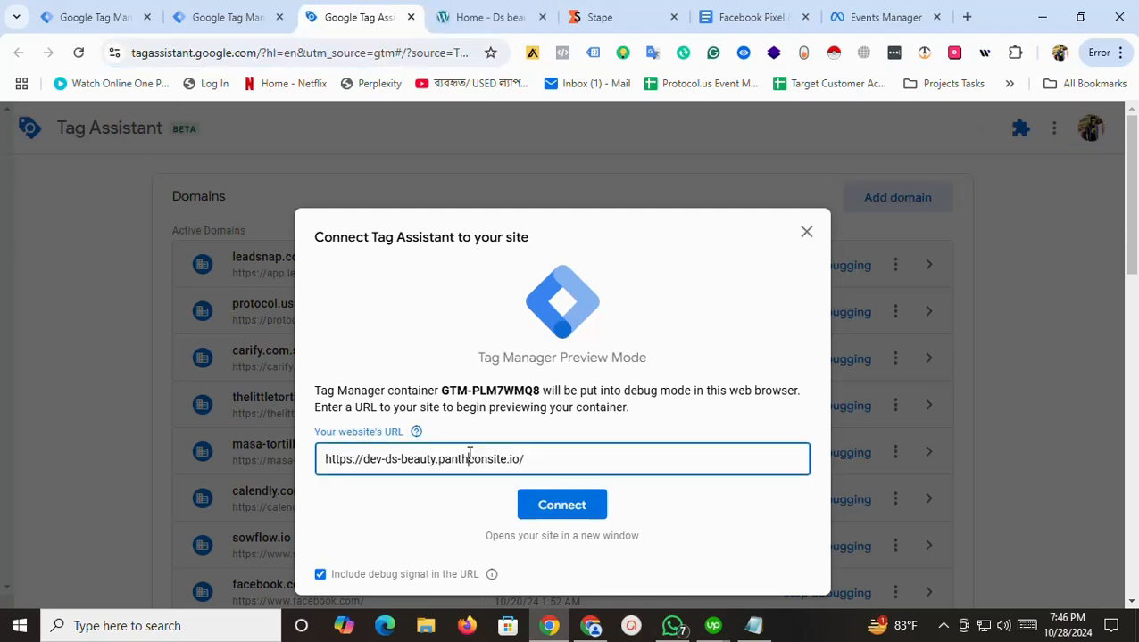
{"action": "key", "text": "ctrl+a"}
{"action": "key", "text": "ctrl+v"}
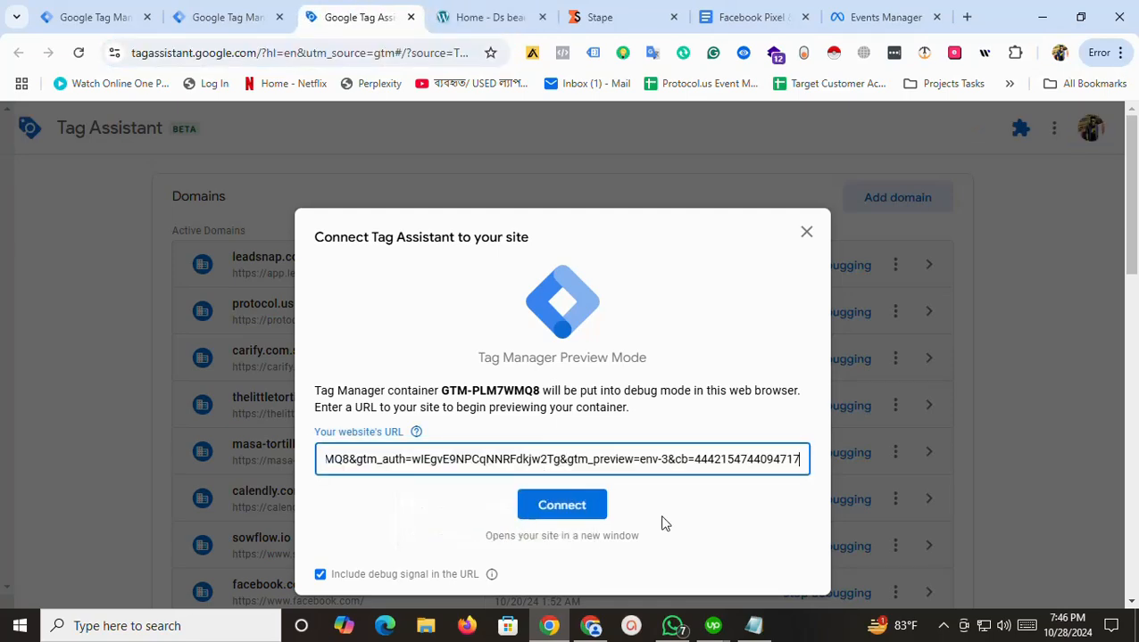
Copy the store's home page address, set it as the website URL in Tag Assistant, and connect to the site
{"action": "left_click", "coordinate": [470, 20]}
{"action": "left_click", "coordinate": [260, 53]}
{"action": "key", "text": "ctrl+c"}
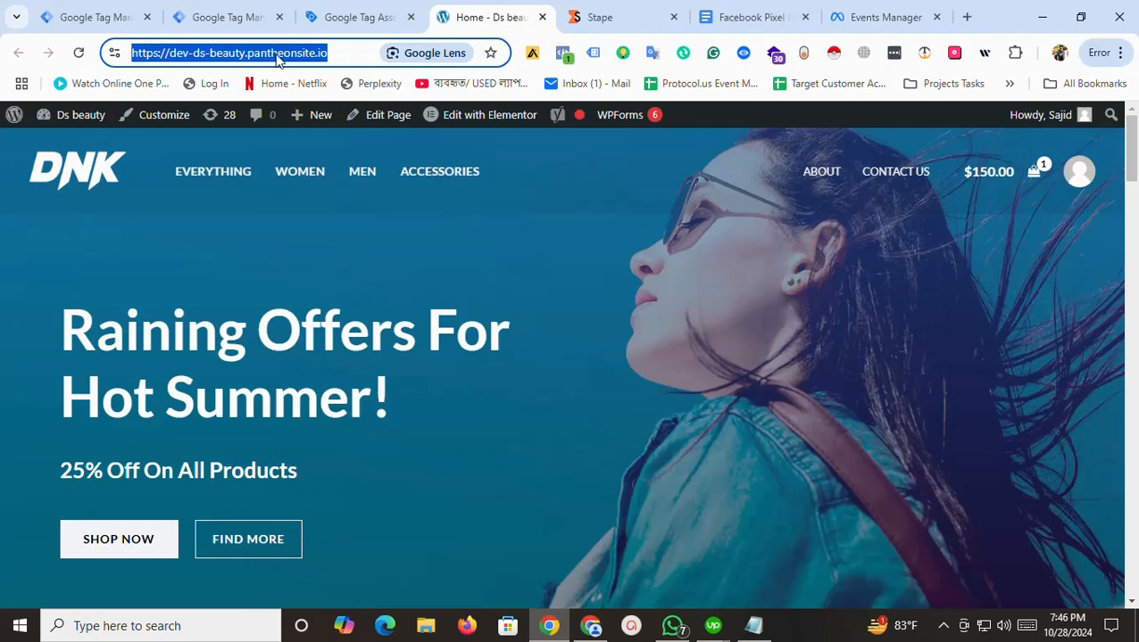
{"action": "left_click", "coordinate": [355, 9]}
{"action": "triple_click", "coordinate": [449, 460]}
{"action": "key", "text": "ctrl+v"}
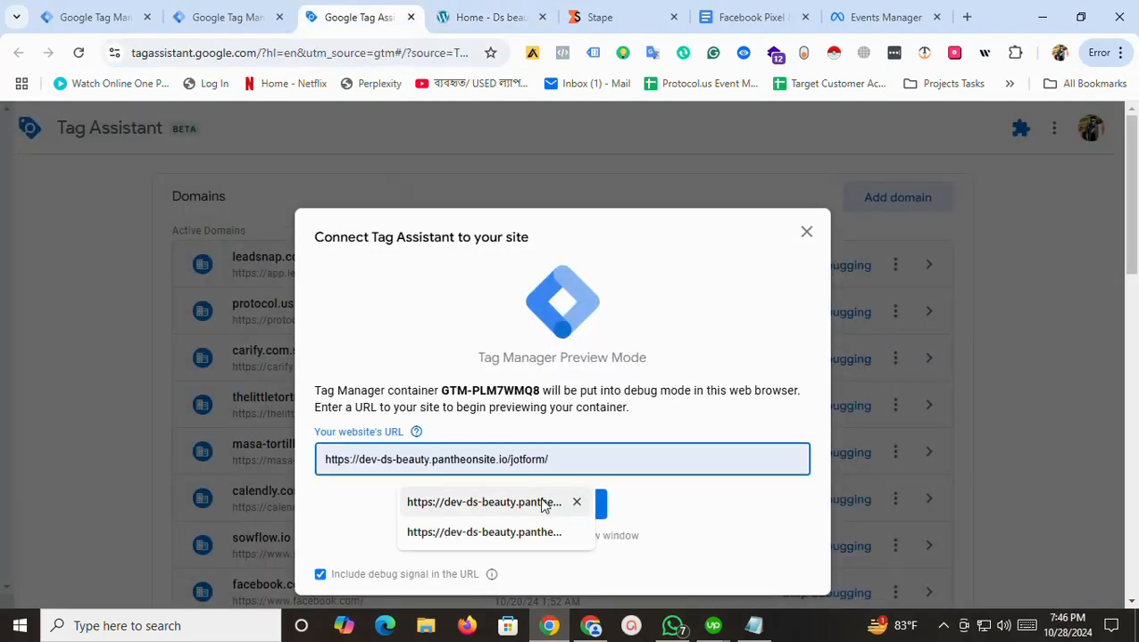
{"action": "left_click", "coordinate": [599, 507]}
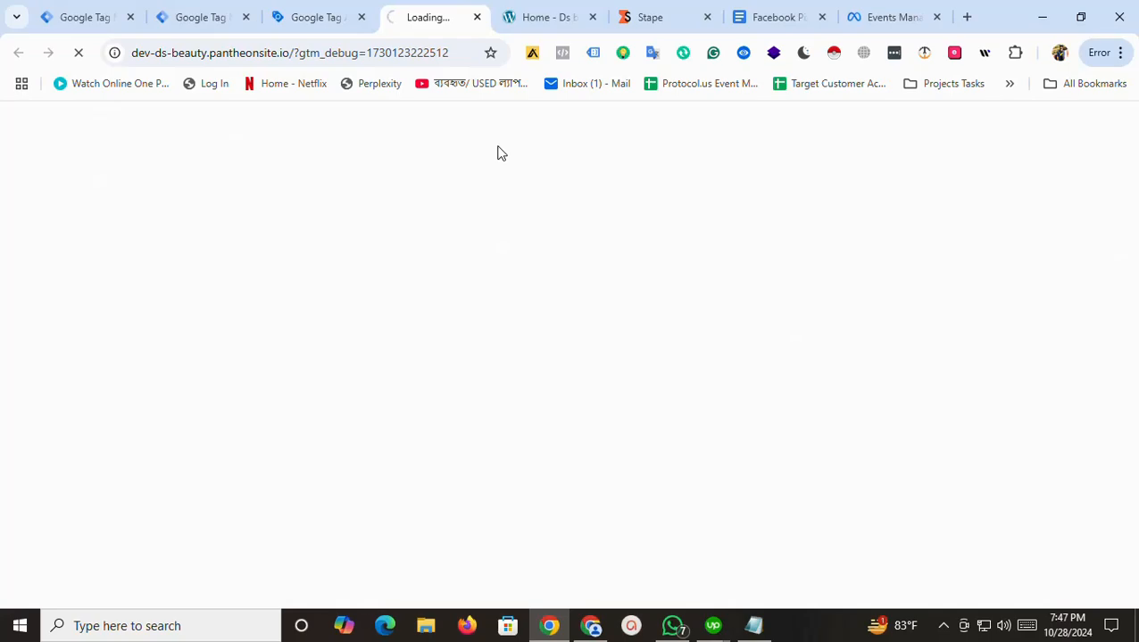
Open the Dark Brown Jeans product from the debugged store's home page and add it to the cart
{"action": "left_click", "coordinate": [352, 17]}
{"action": "left_click", "coordinate": [408, 9]}
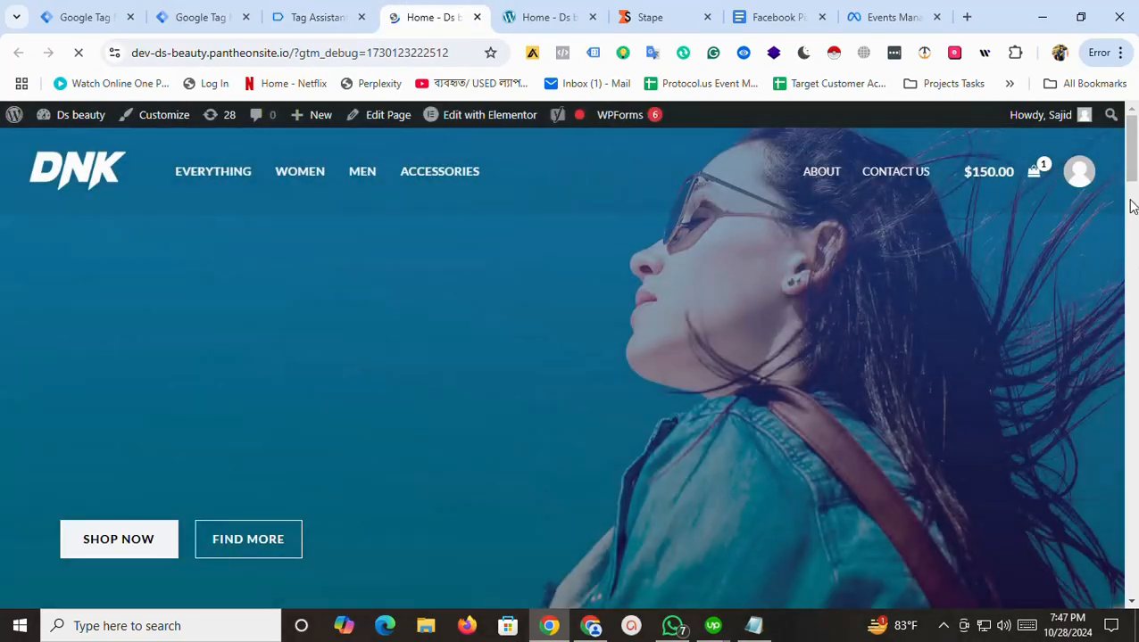
{"action": "left_click_drag", "start_coordinate": [1131, 165], "coordinate": [1133, 364]}
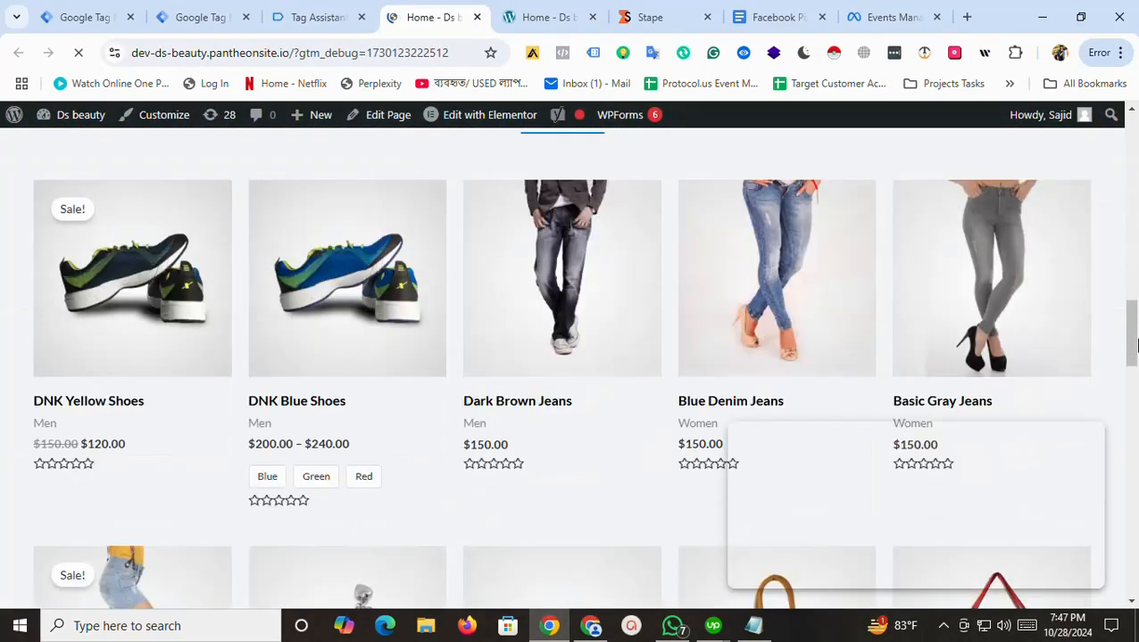
{"action": "left_click", "coordinate": [517, 271]}
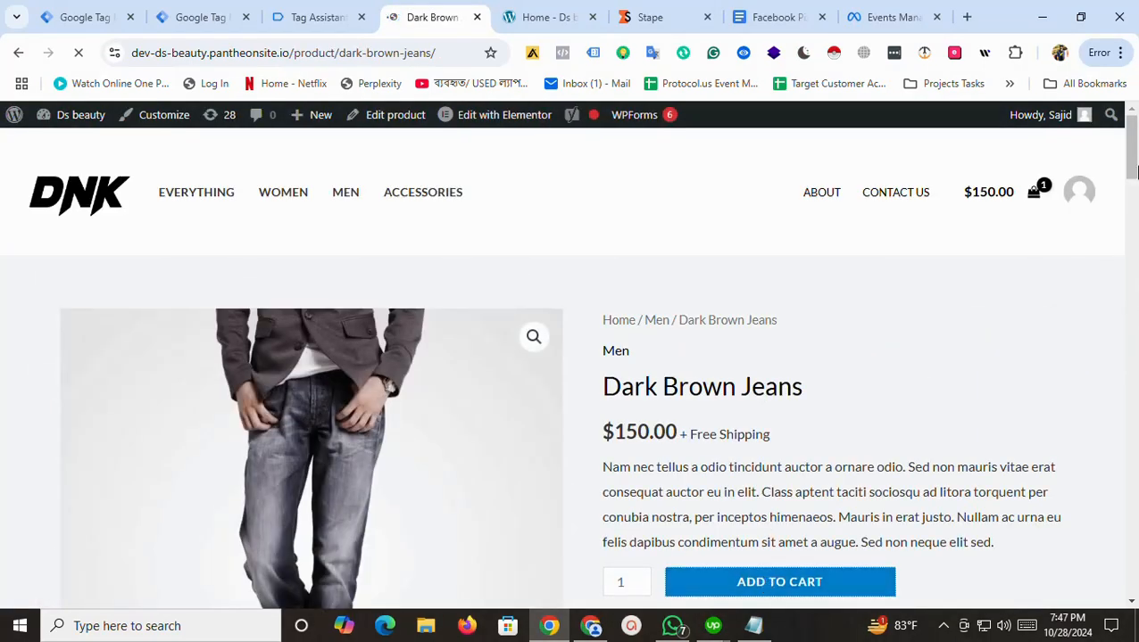
{"action": "scroll", "coordinate": [1131, 170], "scroll_direction": "down", "scroll_amount": 3}
Continue into the container's debug view in Tag Assistant and return to the store's product page
{"action": "left_click", "coordinate": [308, 14]}
{"action": "left_click", "coordinate": [547, 426]}
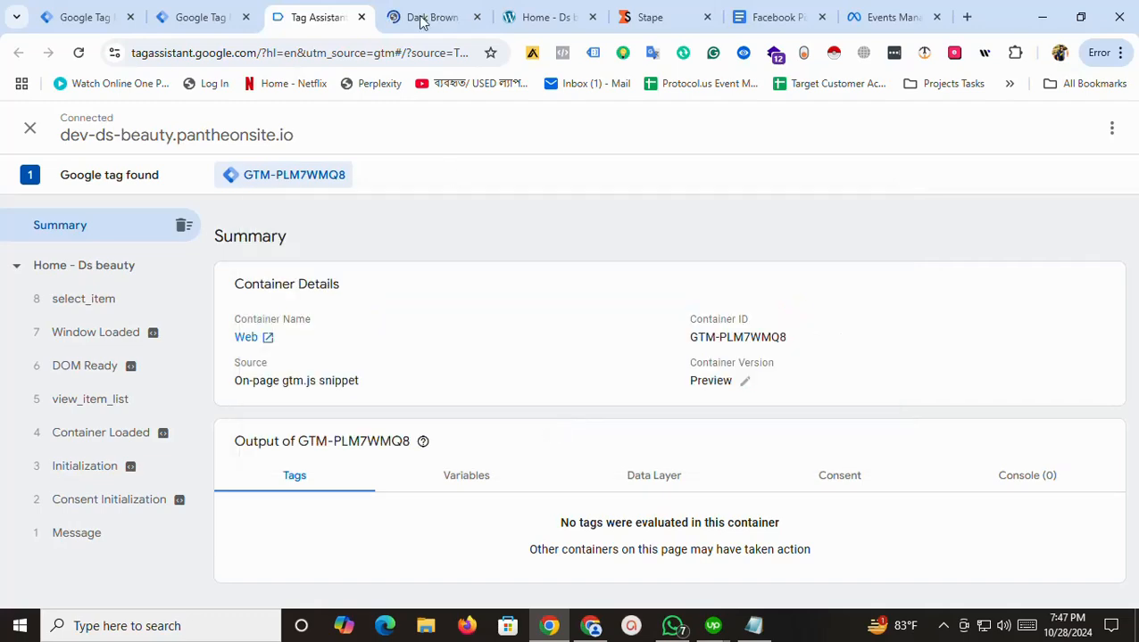
{"action": "left_click", "coordinate": [426, 17]}
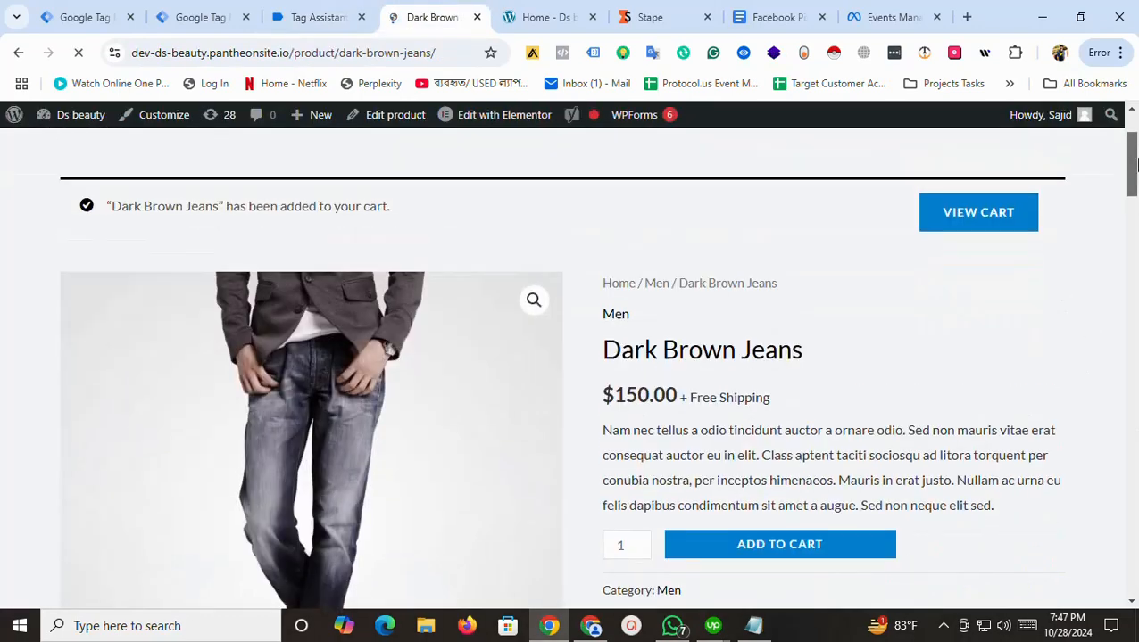
Check out the cart containing the Dark Brown Jeans and place the order
{"action": "left_click", "coordinate": [999, 250]}
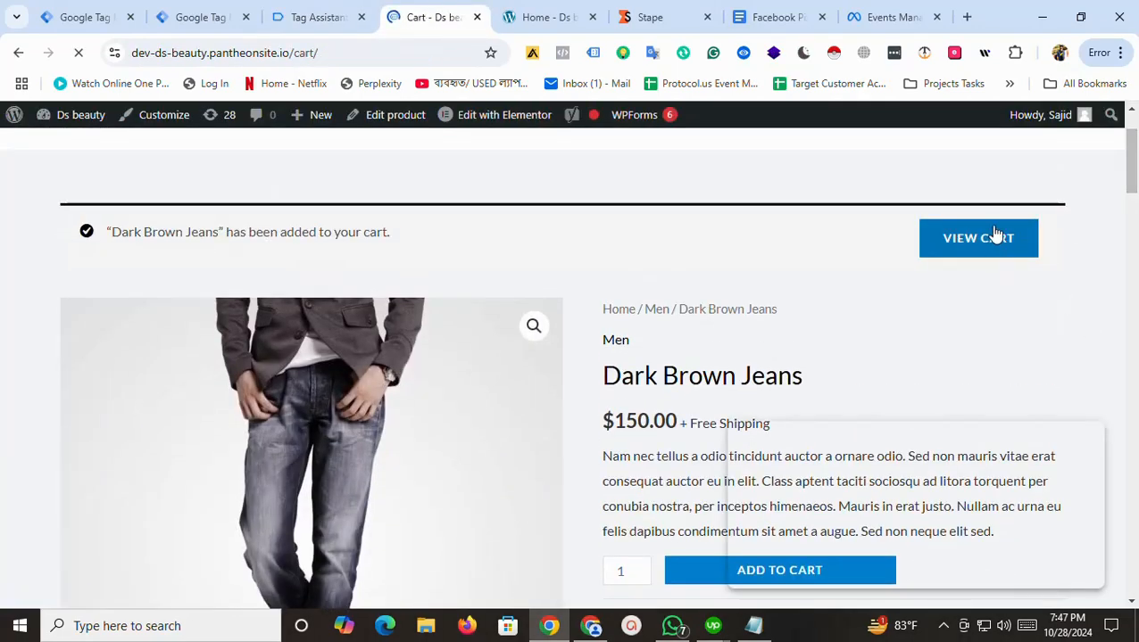
{"action": "left_click_drag", "start_coordinate": [1129, 230], "coordinate": [1118, 322]}
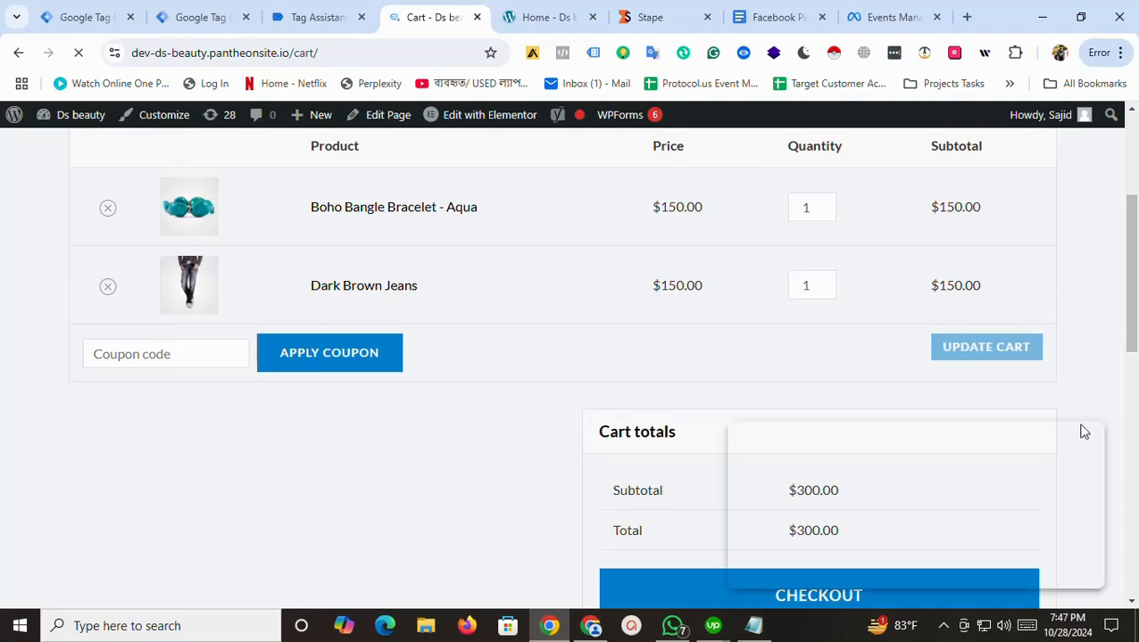
{"action": "scroll", "coordinate": [599, 319], "scroll_direction": "down", "scroll_amount": 3}
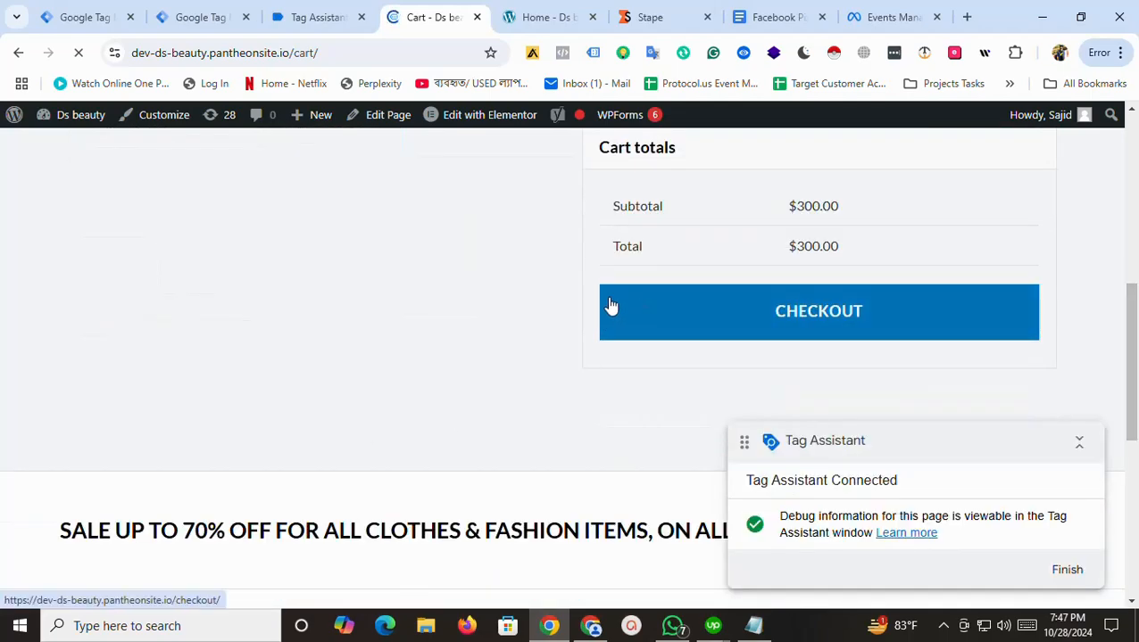
{"action": "left_click", "coordinate": [609, 305]}
{"action": "left_click_drag", "start_coordinate": [1131, 200], "coordinate": [1133, 377]}
{"action": "left_click", "coordinate": [826, 277]}
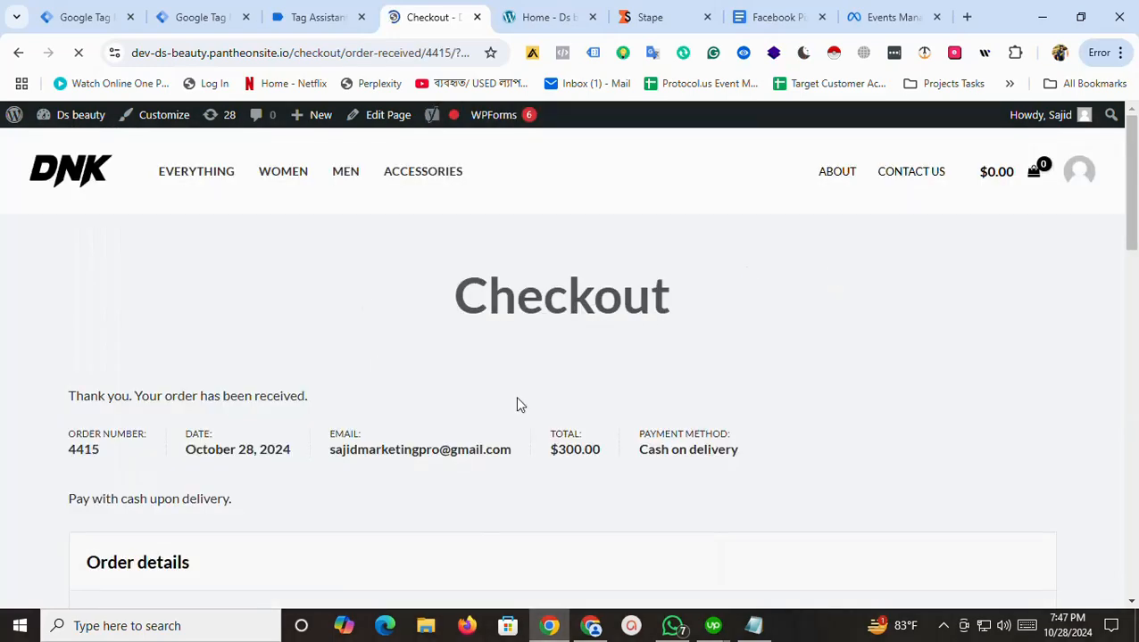
Examine the data layer values of the purchase event in Tag Assistant, including its ecommerce details
{"action": "scroll", "coordinate": [787, 393], "scroll_direction": "down", "scroll_amount": 9}
{"action": "left_click", "coordinate": [332, 16]}
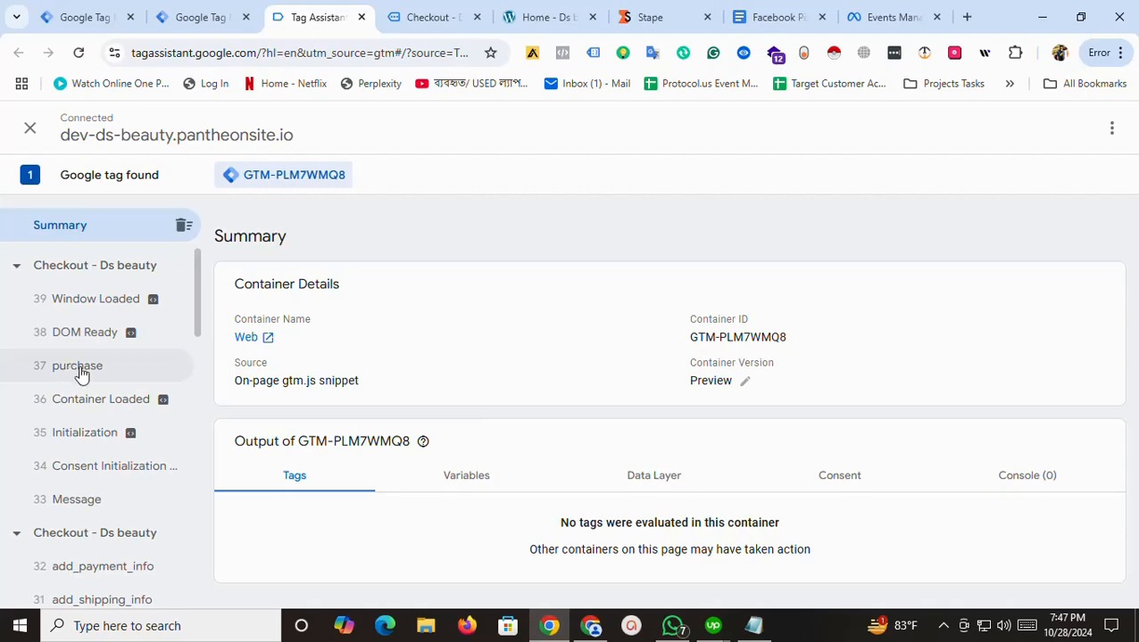
{"action": "left_click", "coordinate": [78, 367]}
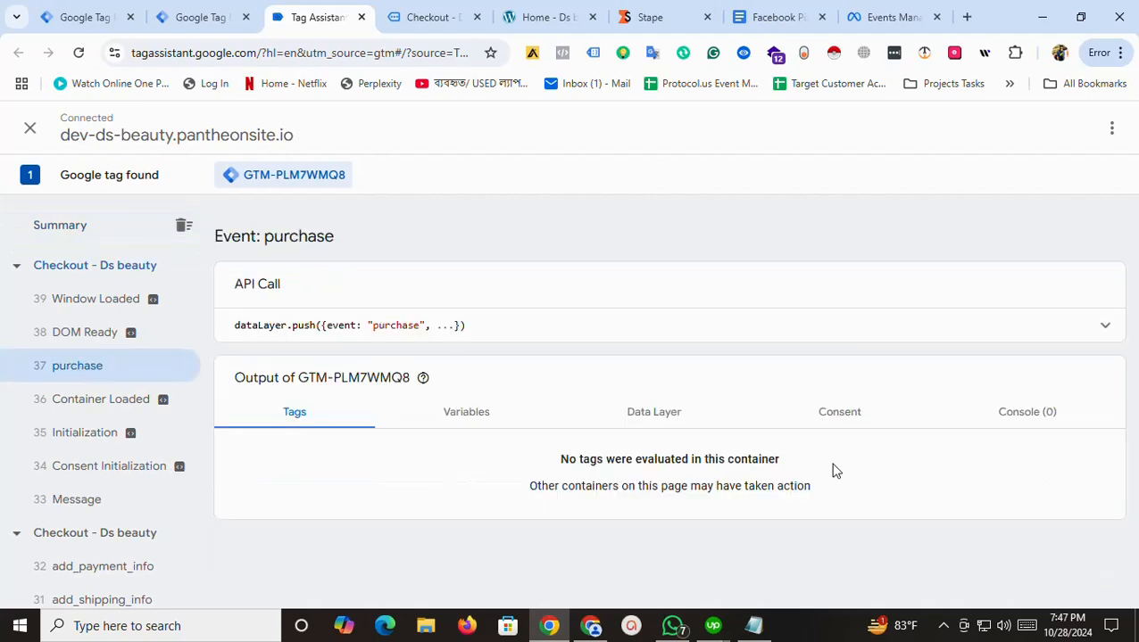
{"action": "left_click", "coordinate": [667, 418]}
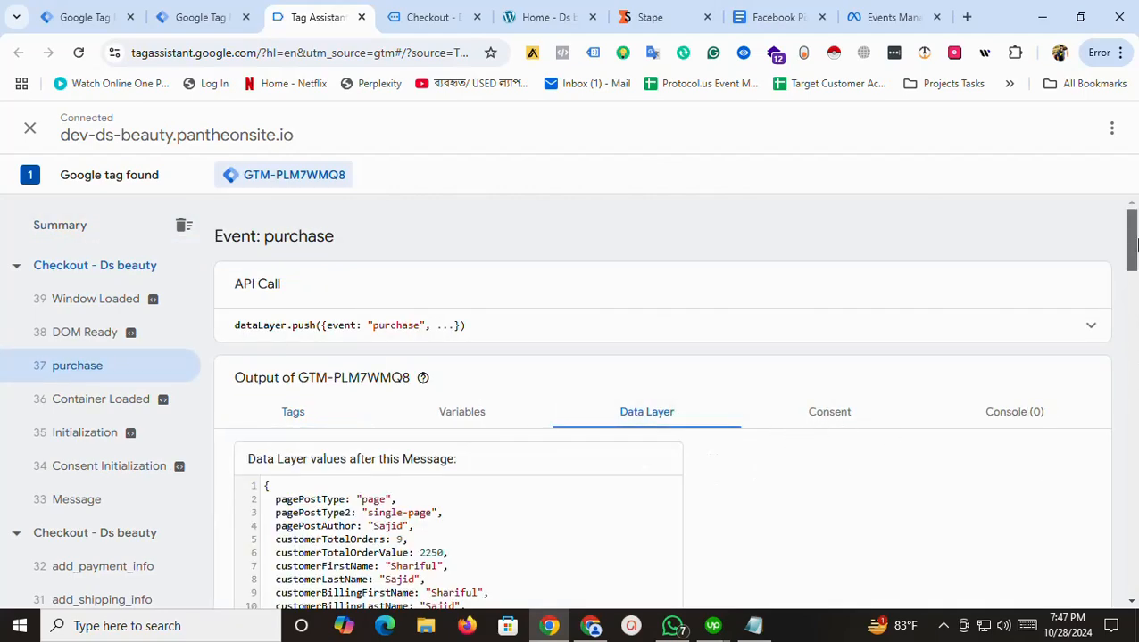
{"action": "left_click_drag", "start_coordinate": [1132, 242], "coordinate": [1131, 513]}
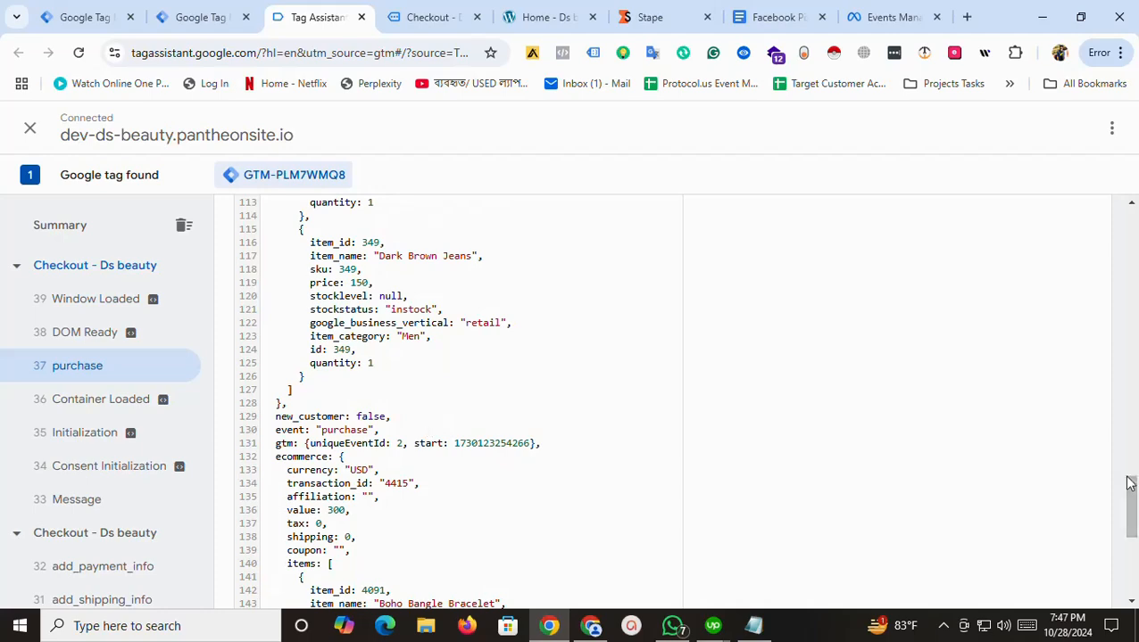
{"action": "scroll", "coordinate": [428, 393], "scroll_direction": "down", "scroll_amount": 2}
Look through the earlier recorded events and the data layer values of the previous checkout page
{"action": "left_click_drag", "start_coordinate": [200, 291], "coordinate": [190, 510]}
{"action": "left_click", "coordinate": [146, 382]}
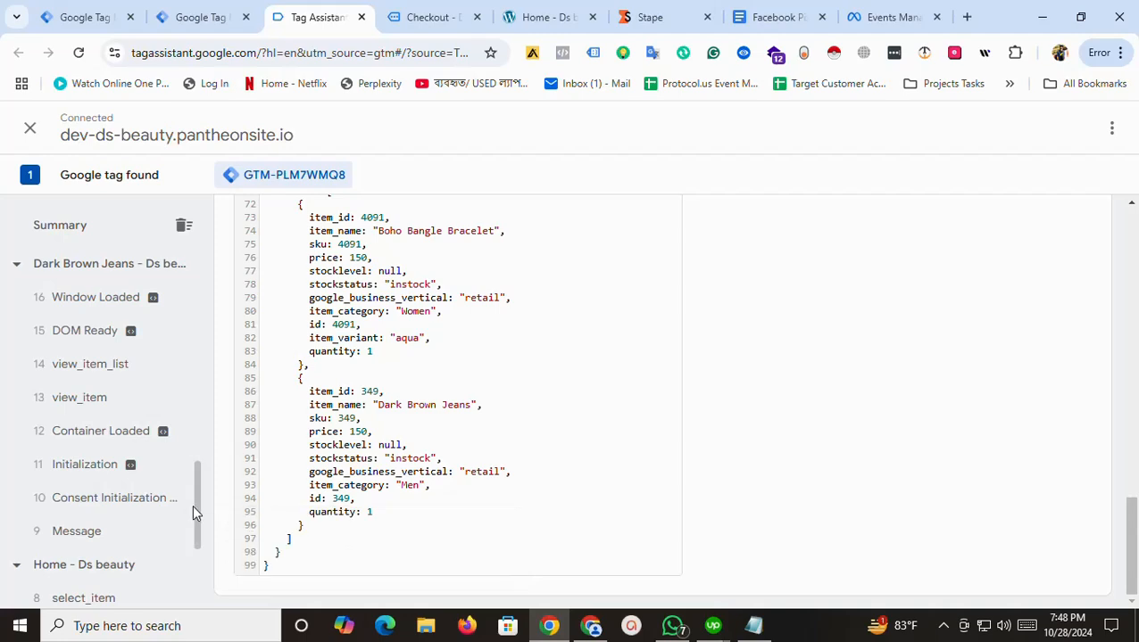
{"action": "left_click_drag", "start_coordinate": [198, 510], "coordinate": [207, 241]}
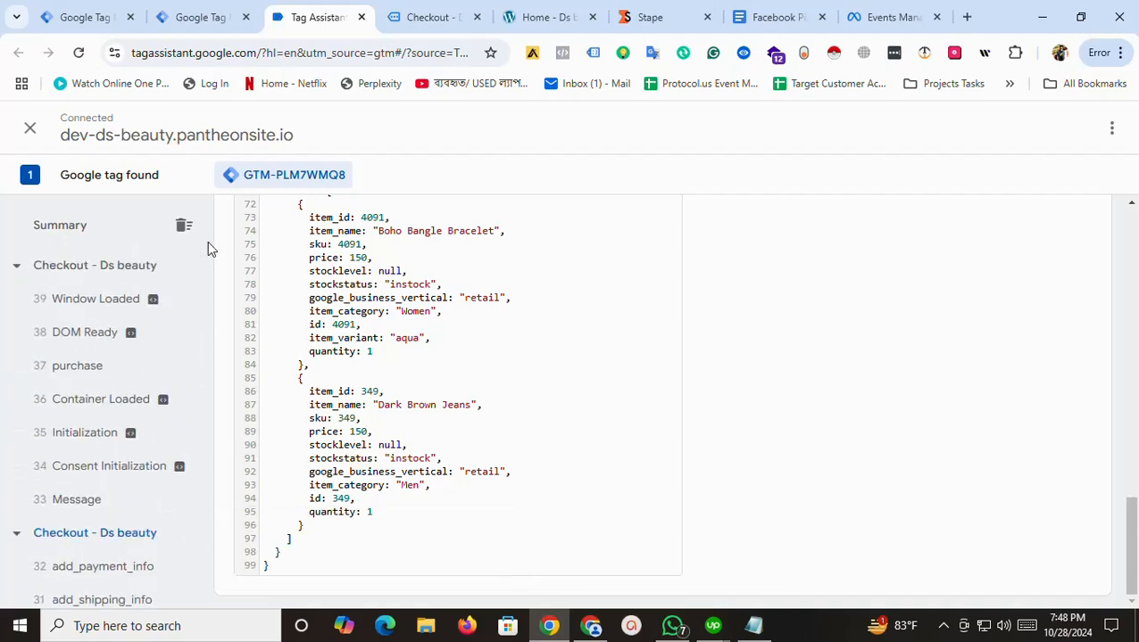
Reopen the purchase event, check its tags and data layer, and select the event name in the API call
{"action": "left_click", "coordinate": [90, 366]}
{"action": "scroll", "coordinate": [513, 433], "scroll_direction": "up", "scroll_amount": 14}
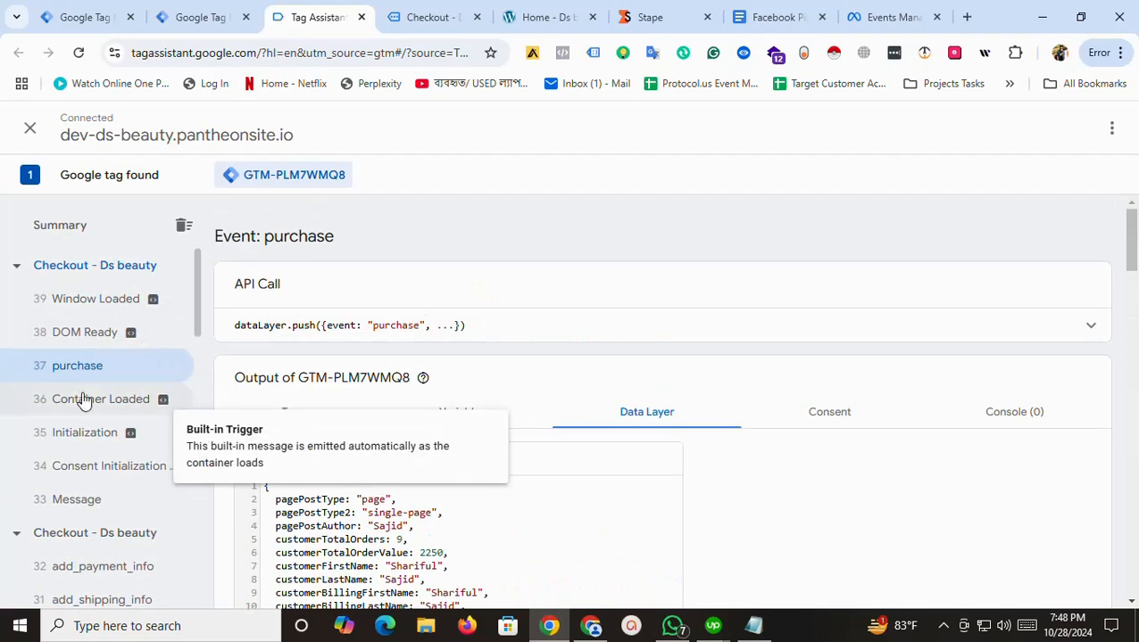
{"action": "left_click", "coordinate": [291, 416]}
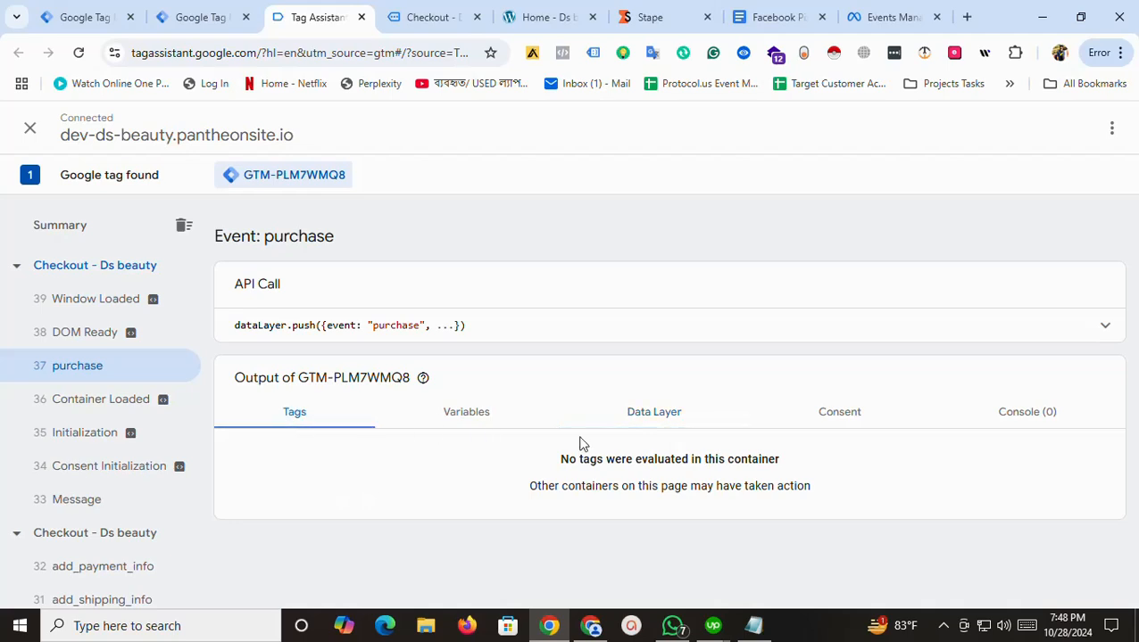
{"action": "left_click", "coordinate": [643, 419]}
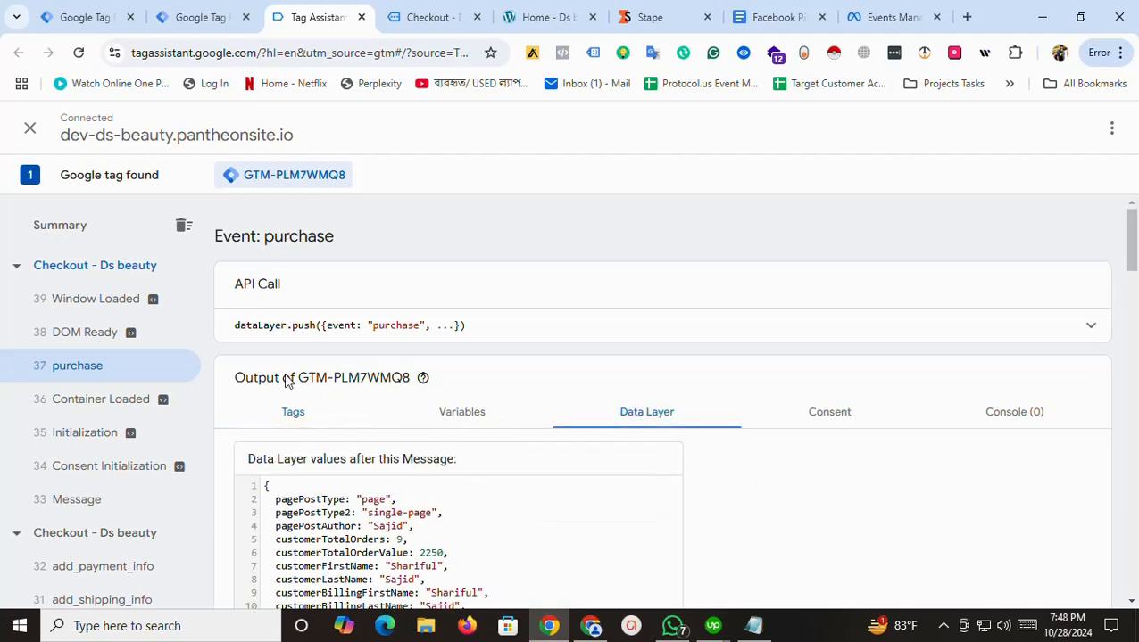
{"action": "double_click", "coordinate": [399, 325]}
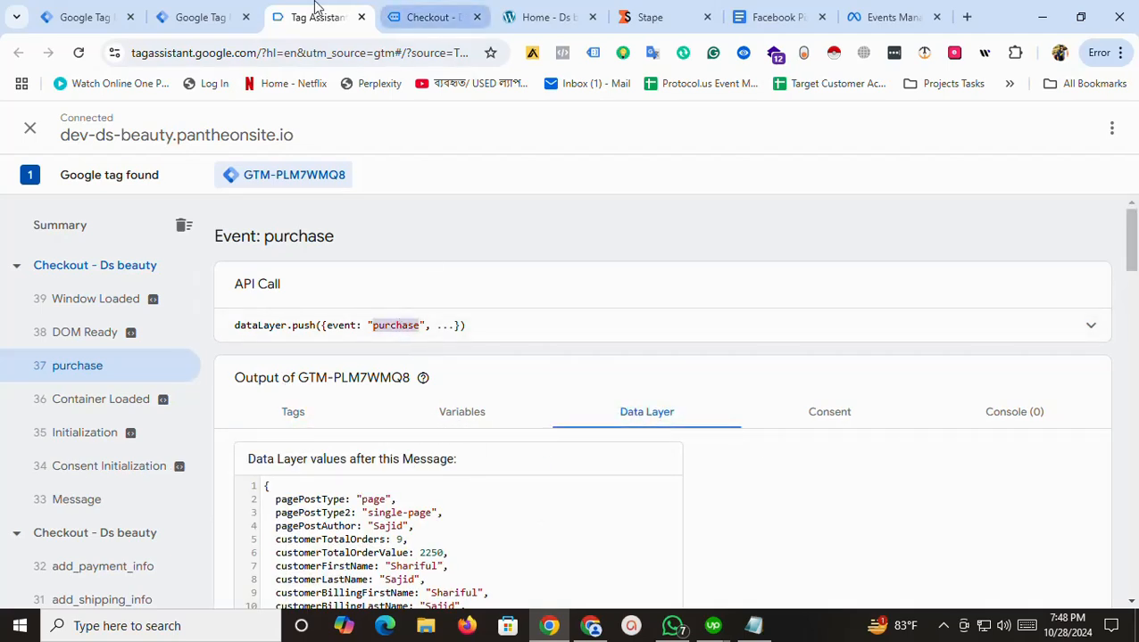
Start a new trigger in the Web container in Tag Manager and name it Event-purchase
{"action": "left_click", "coordinate": [212, 16]}
{"action": "left_click", "coordinate": [80, 346]}
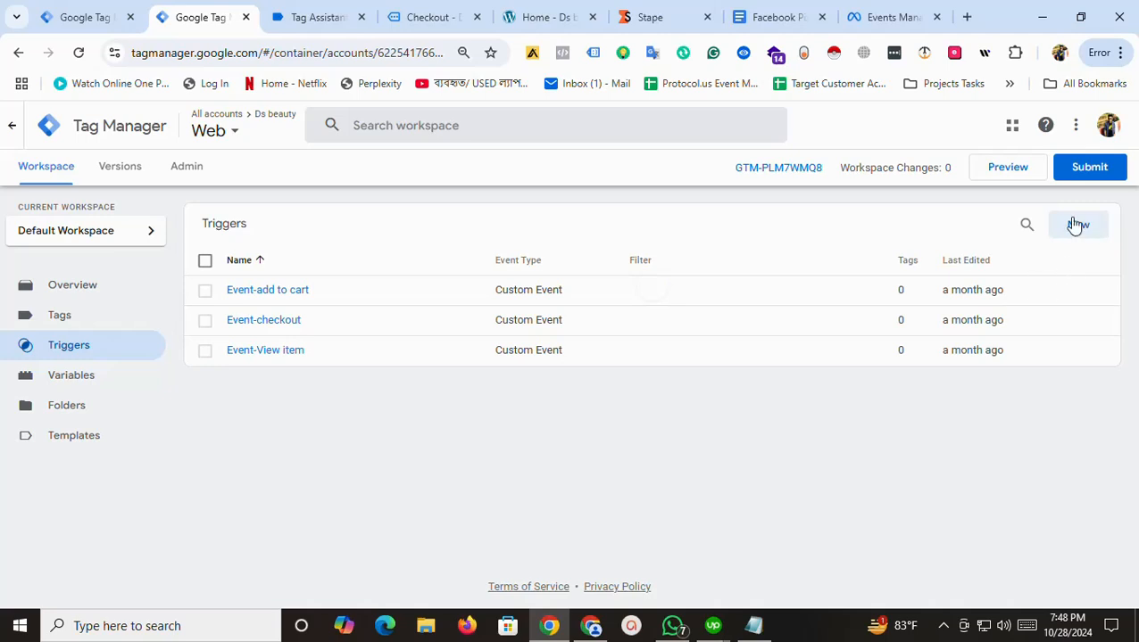
{"action": "left_click", "coordinate": [1077, 224]}
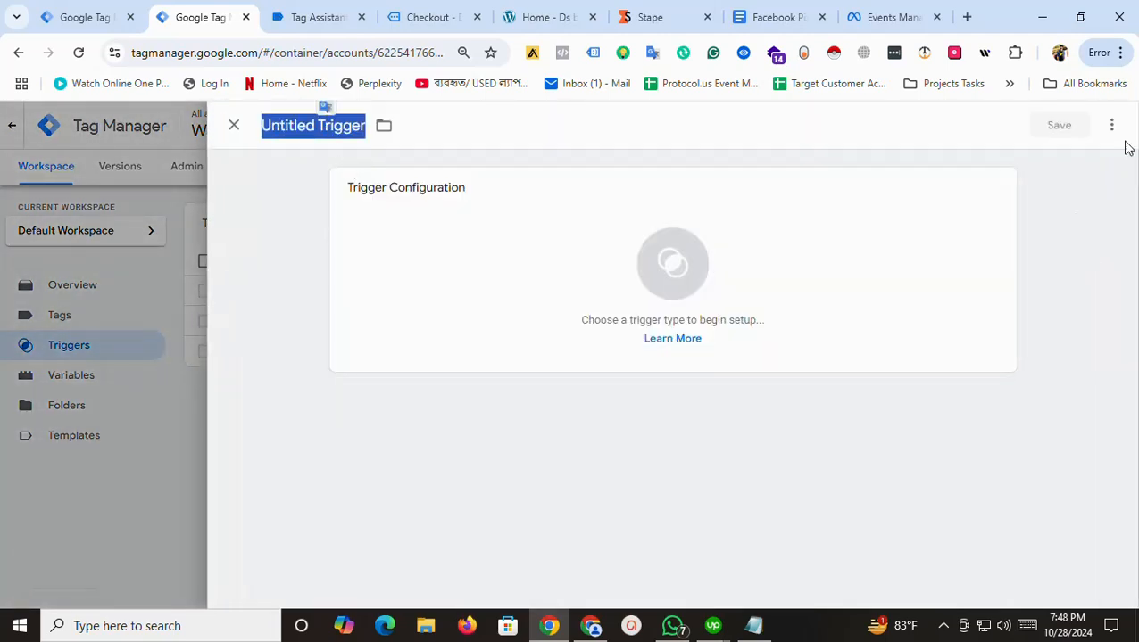
{"action": "type", "text": "Event"}
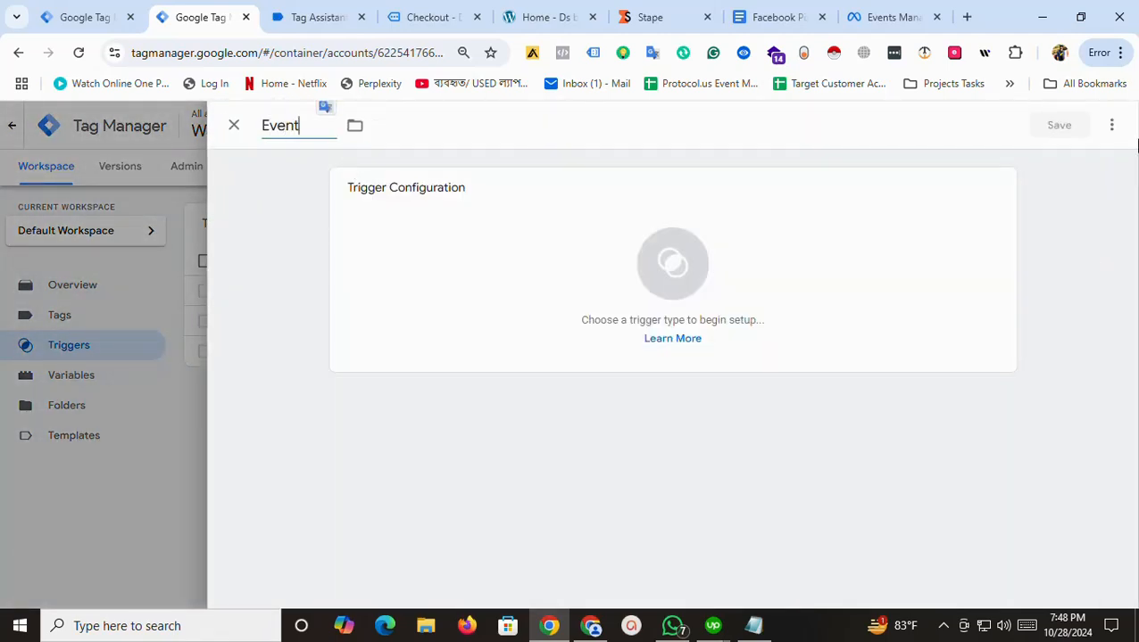
{"action": "type", "text": "-purchase"}
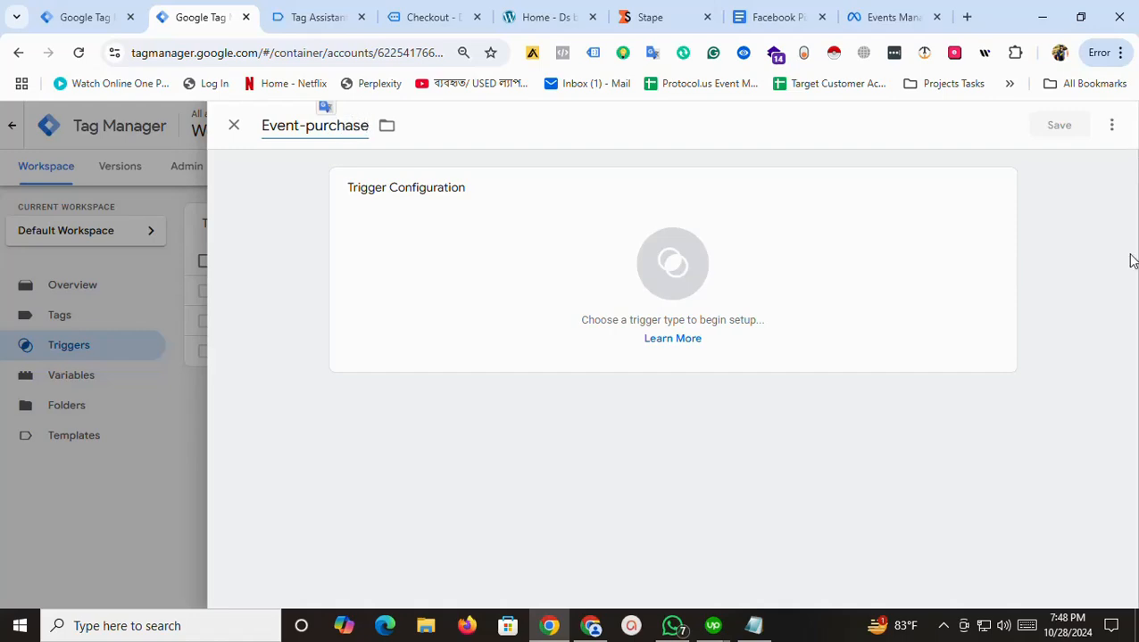
Configure Event-purchase as a Custom Event trigger with the event name purchase, firing on all custom events, and save it
{"action": "left_click", "coordinate": [793, 213]}
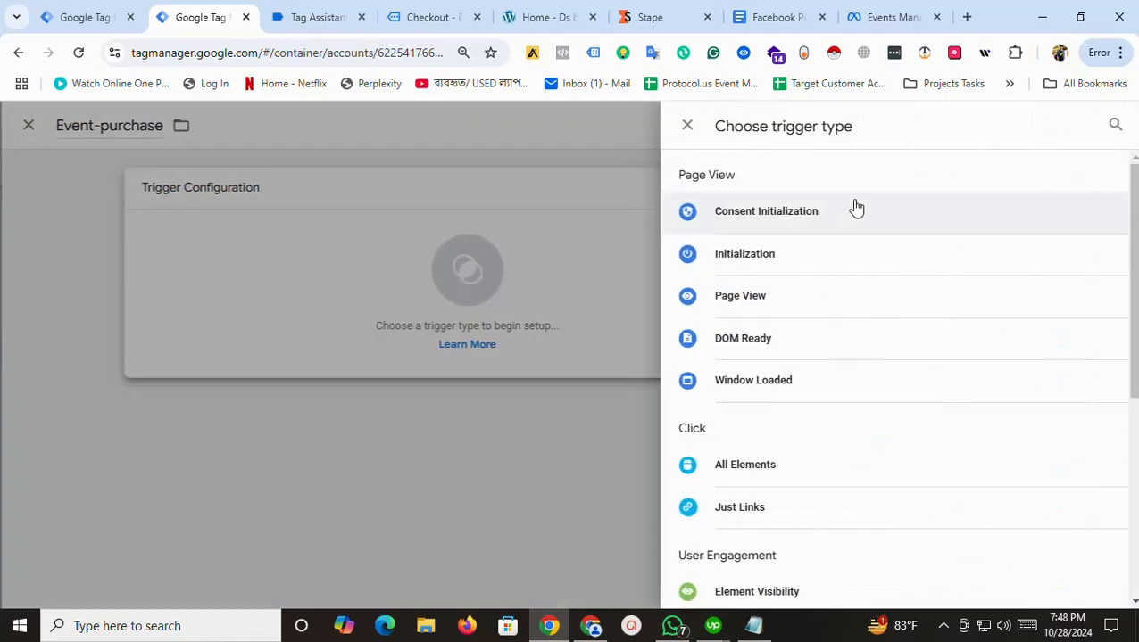
{"action": "left_click_drag", "start_coordinate": [1131, 323], "coordinate": [1131, 486]}
{"action": "left_click", "coordinate": [758, 457]}
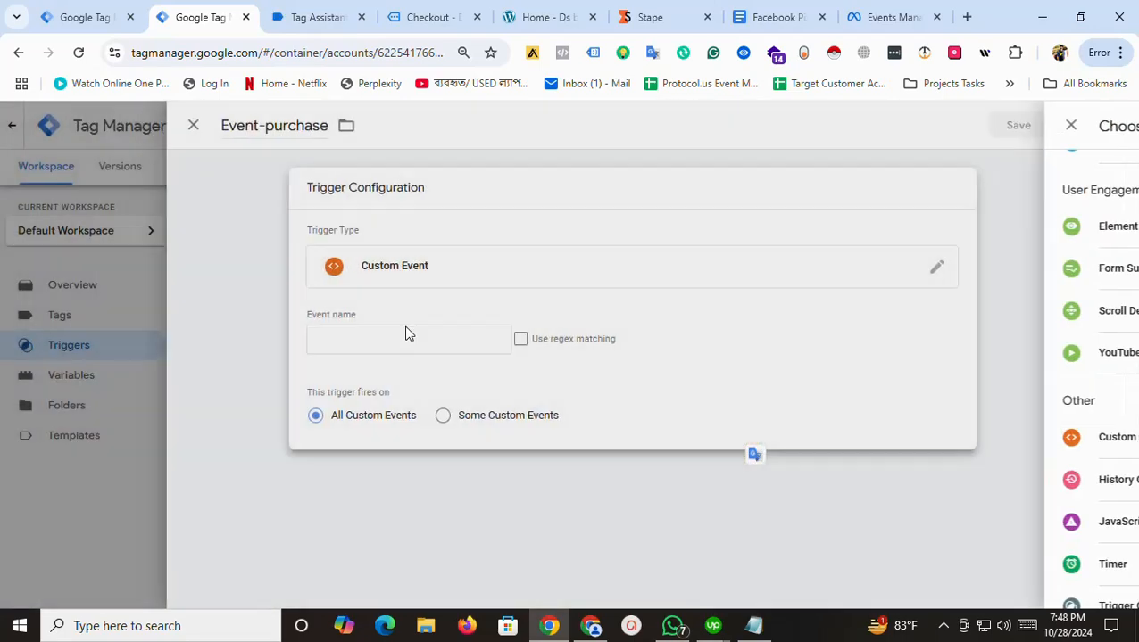
{"action": "left_click", "coordinate": [414, 333]}
{"action": "type", "text": "purchase"}
{"action": "left_click", "coordinate": [1057, 126]}
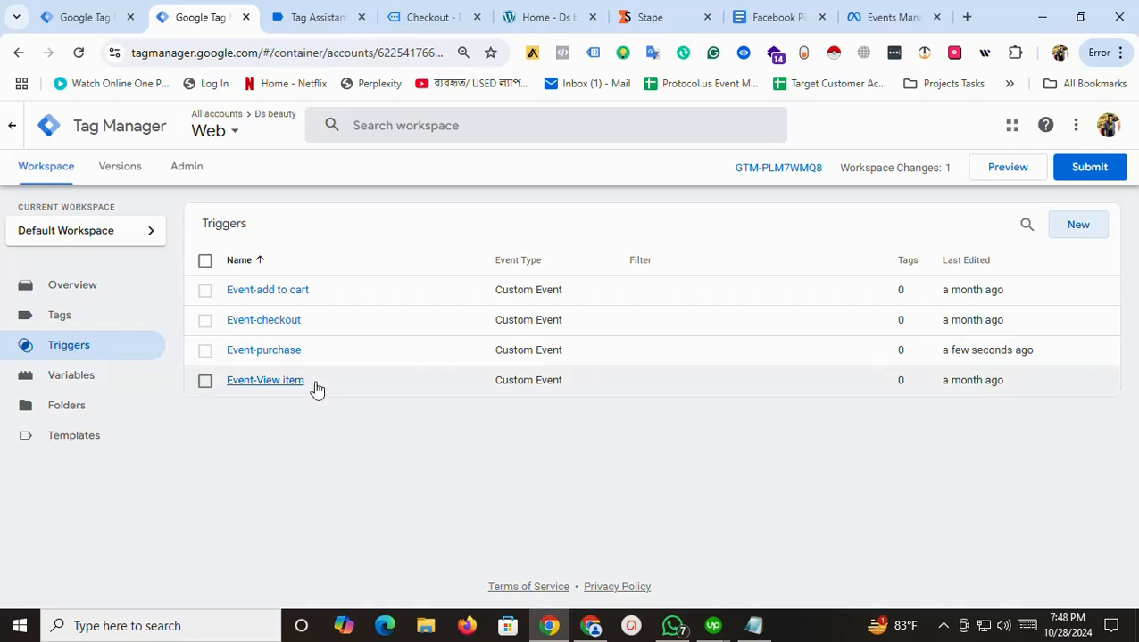
Go to the container's variables, then find the cJS - product names heading in the Facebook Pixel & Events setup document and copy it
{"action": "left_click", "coordinate": [75, 379]}
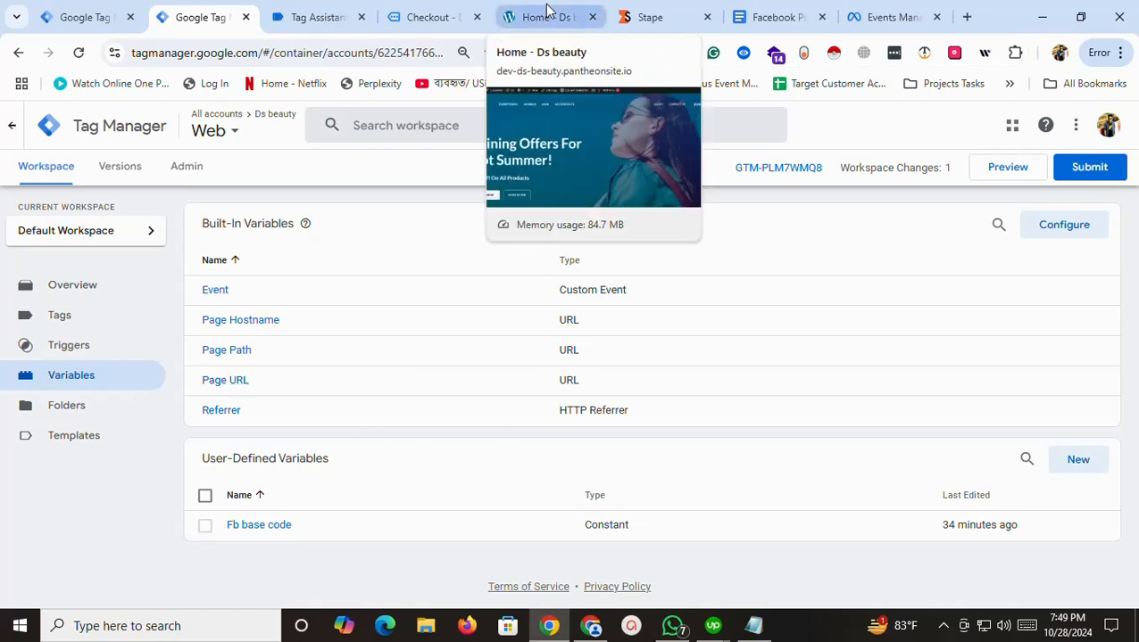
{"action": "left_click", "coordinate": [798, 13]}
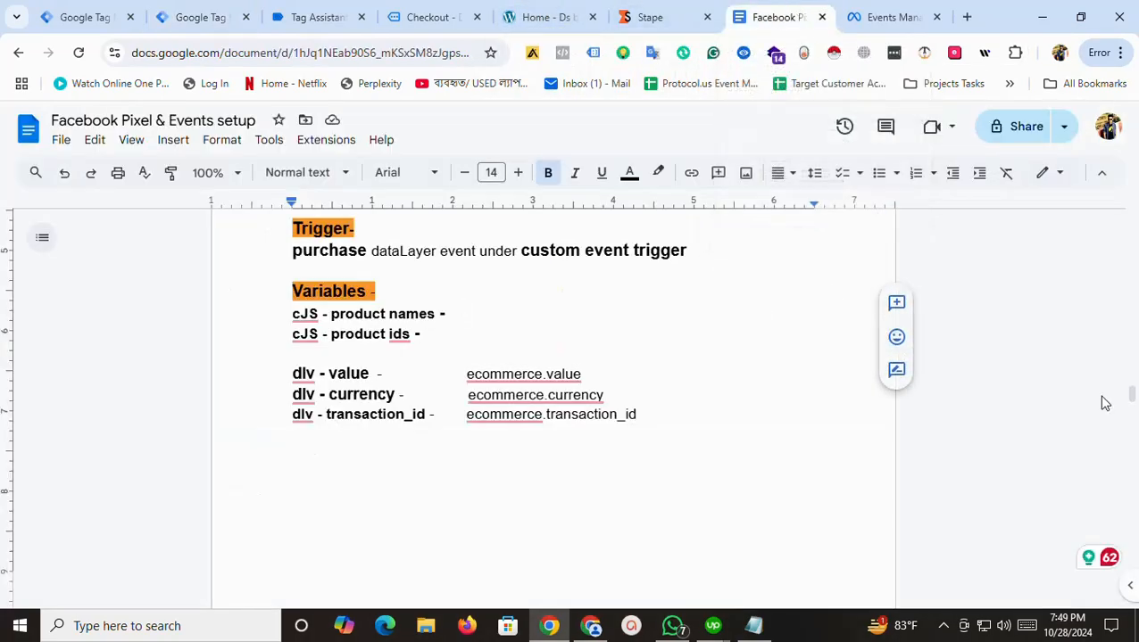
{"action": "mouse_move", "coordinate": [1133, 399]}
{"action": "left_mouse_down"}
{"action": "mouse_move", "coordinate": [1133, 386]}
{"action": "mouse_move", "coordinate": [1134, 397]}
{"action": "left_mouse_up"}
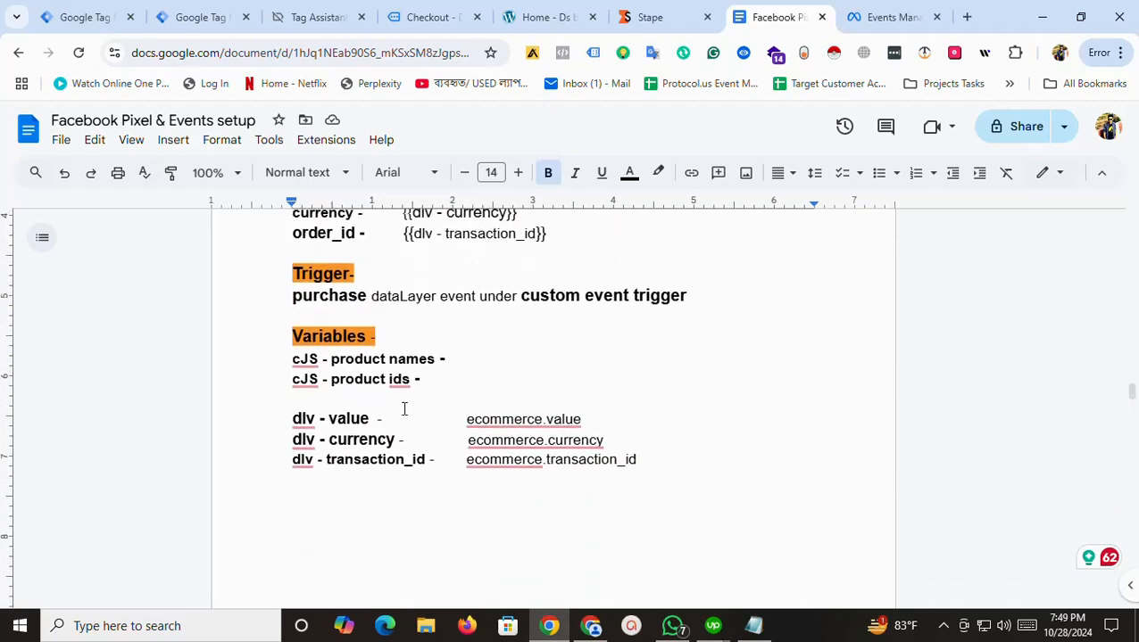
{"action": "left_click_drag", "start_coordinate": [1133, 397], "coordinate": [1133, 424]}
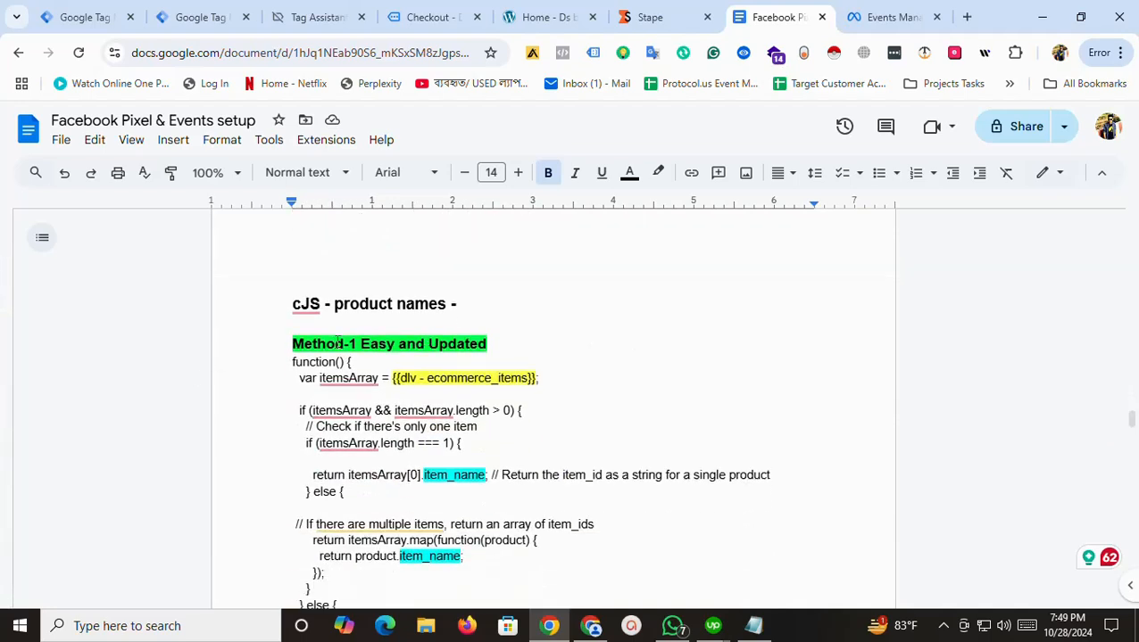
{"action": "left_click_drag", "start_coordinate": [446, 304], "coordinate": [292, 305]}
{"action": "key", "text": "ctrl+c"}
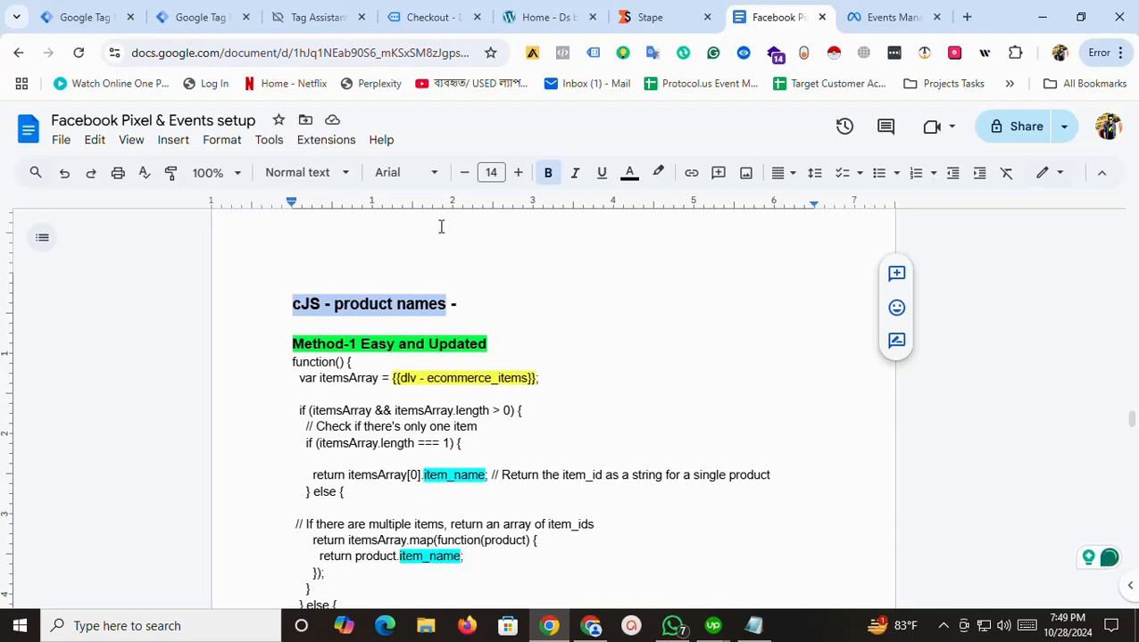
Back in Tag Manager, start a new user-defined variable named cJS - product names with the Custom JavaScript type
{"action": "left_click", "coordinate": [233, 13]}
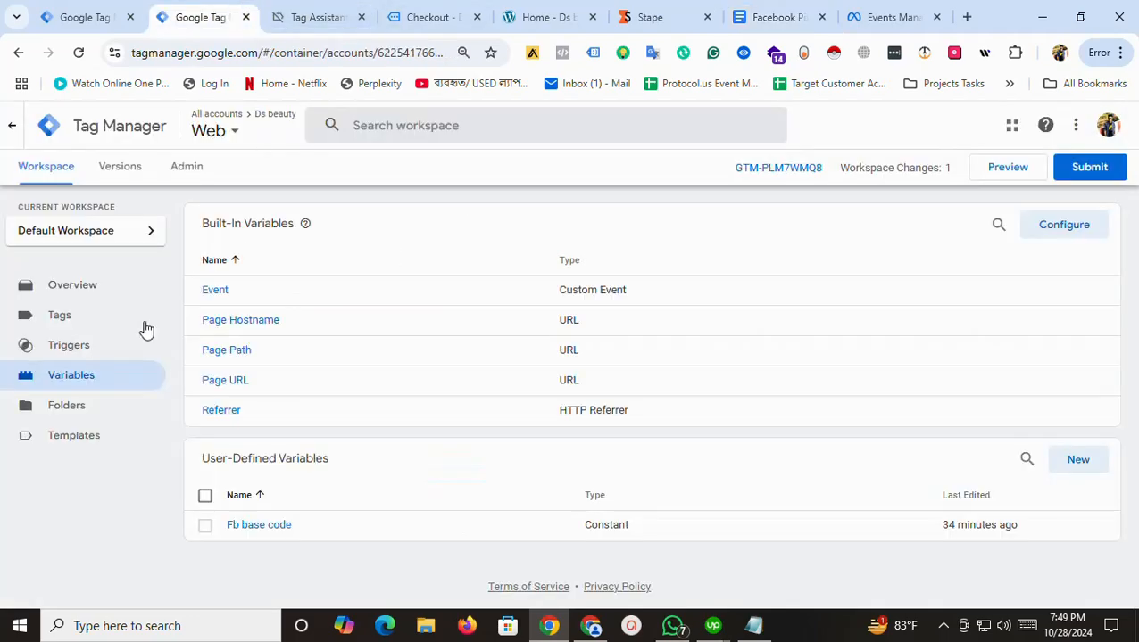
{"action": "left_click", "coordinate": [1079, 457]}
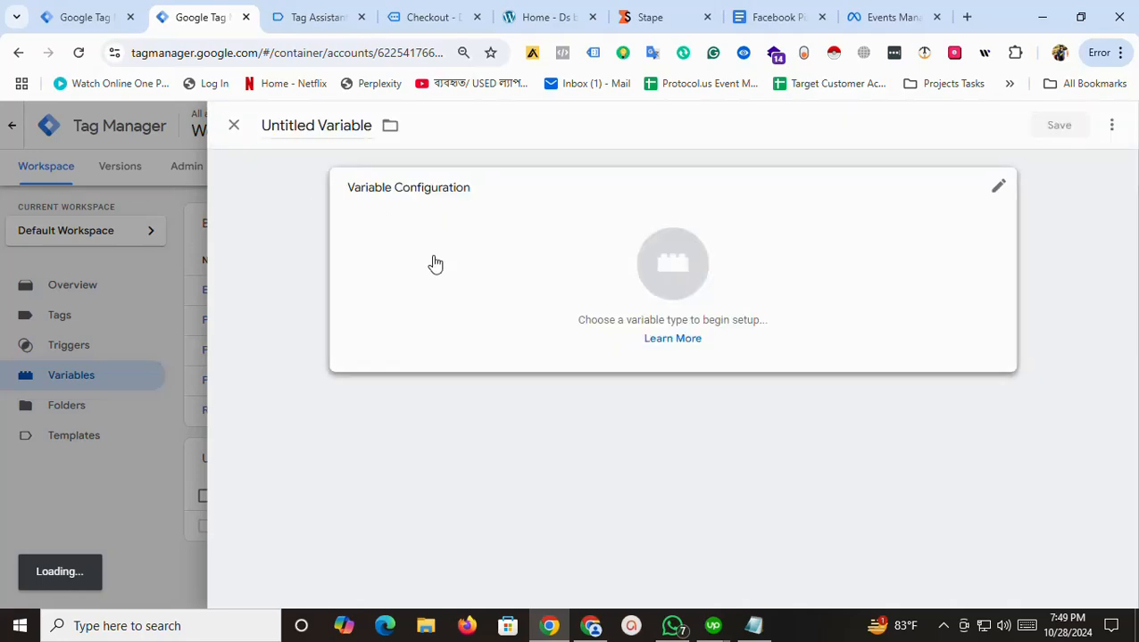
{"action": "triple_click", "coordinate": [346, 126]}
{"action": "key", "text": "ctrl+v"}
{"action": "left_click", "coordinate": [509, 270]}
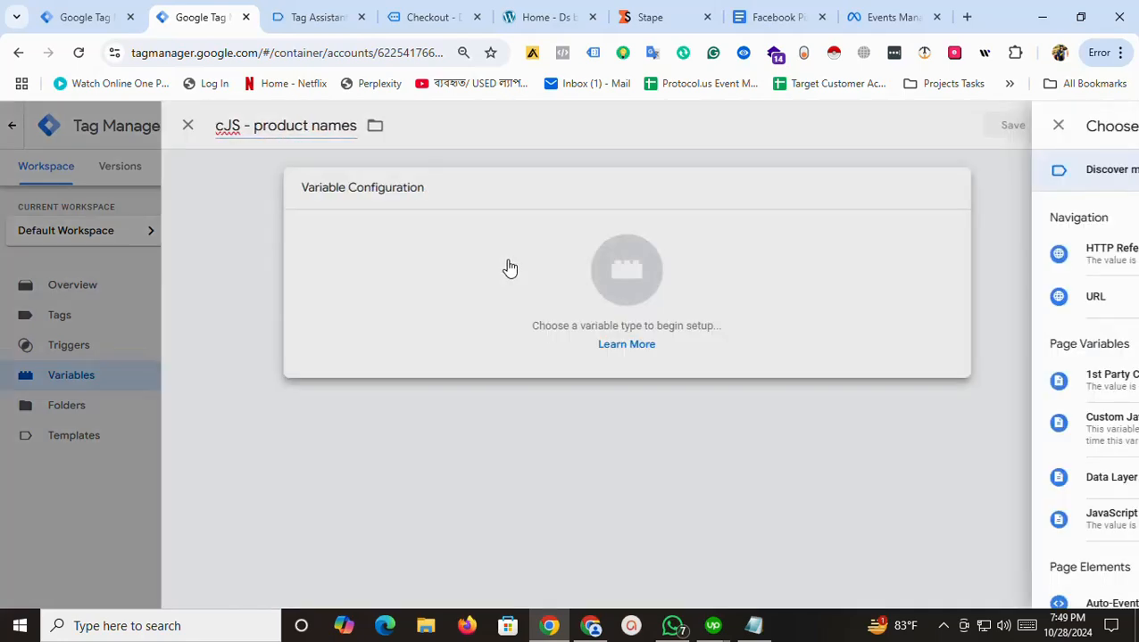
{"action": "scroll", "coordinate": [1135, 318], "scroll_direction": "down", "scroll_amount": 1}
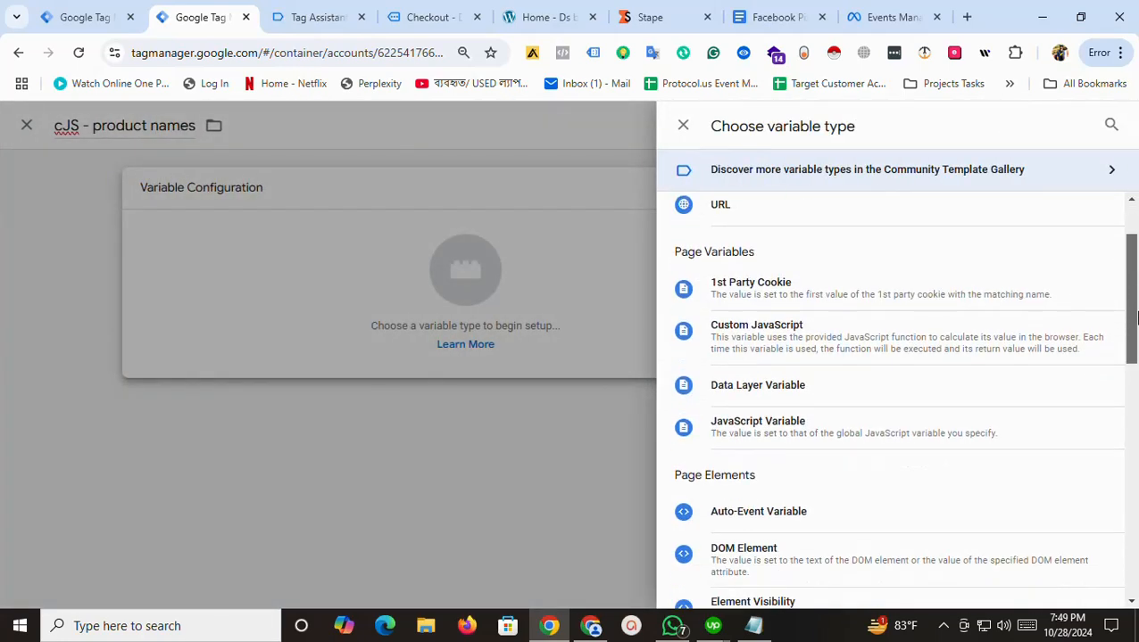
{"action": "scroll", "coordinate": [1068, 328], "scroll_direction": "up", "scroll_amount": 1}
{"action": "left_click", "coordinate": [767, 414]}
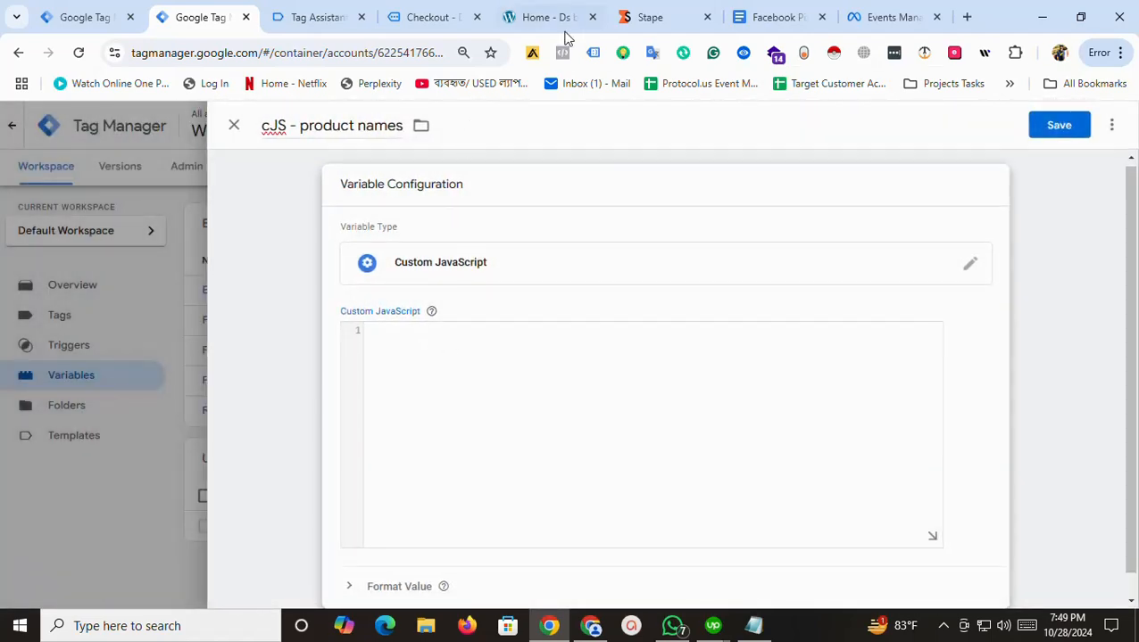
Copy the Method-1 product names function from the setup document into the variable's Custom JavaScript code
{"action": "left_click", "coordinate": [790, 10]}
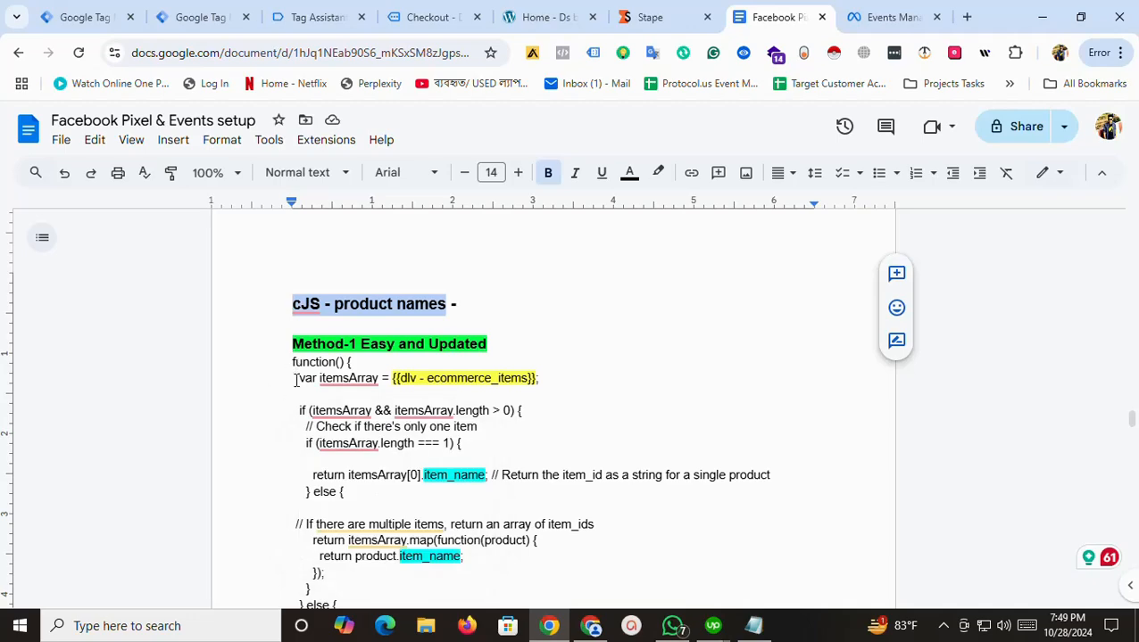
{"action": "left_click_drag", "start_coordinate": [289, 364], "coordinate": [379, 480]}
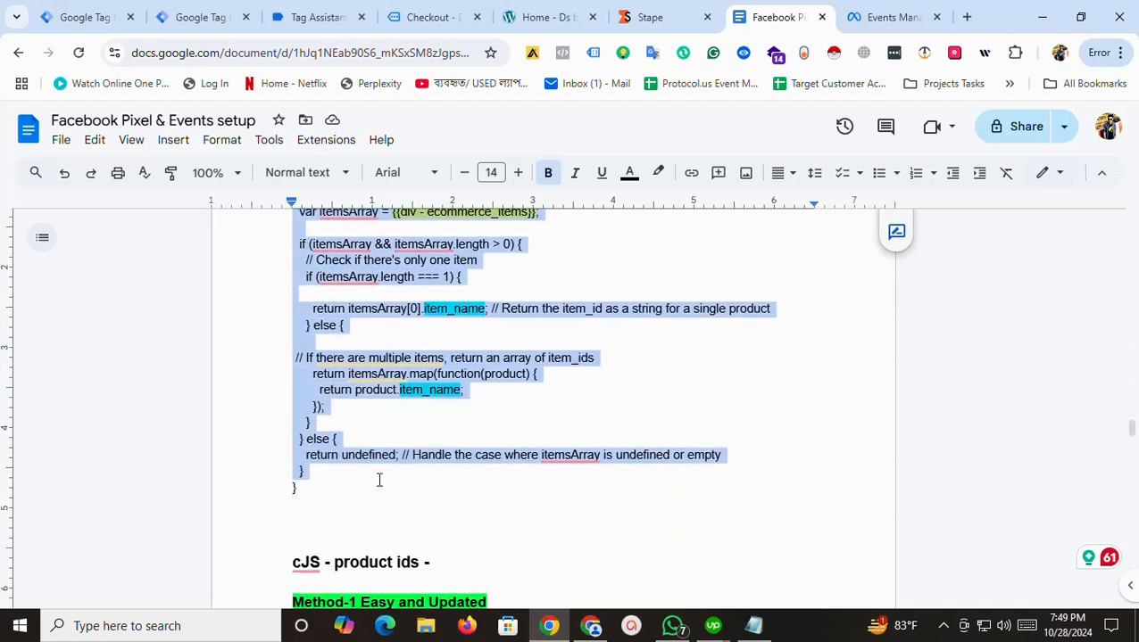
{"action": "left_click", "coordinate": [317, 17]}
{"action": "left_click", "coordinate": [203, 17]}
{"action": "left_click", "coordinate": [406, 348]}
{"action": "type", "text": "function() {   var itemsArray = {{dlv - ecommerce_items}};    if (itemsArray && itemsArray.length > 0) {     // Check if there's only one item     if (itemsArray.length === 1) {        return itemsArray[0].item_name; // Return the item_id as a string for a single product     } else {   // If there are multiple items, return an array of item_ids       return itemsArray.map(function(product) {         return product.item_name;       });     }   } else {     return undefined; // Handle the case where itemsArray is undefined or empty   } }"}
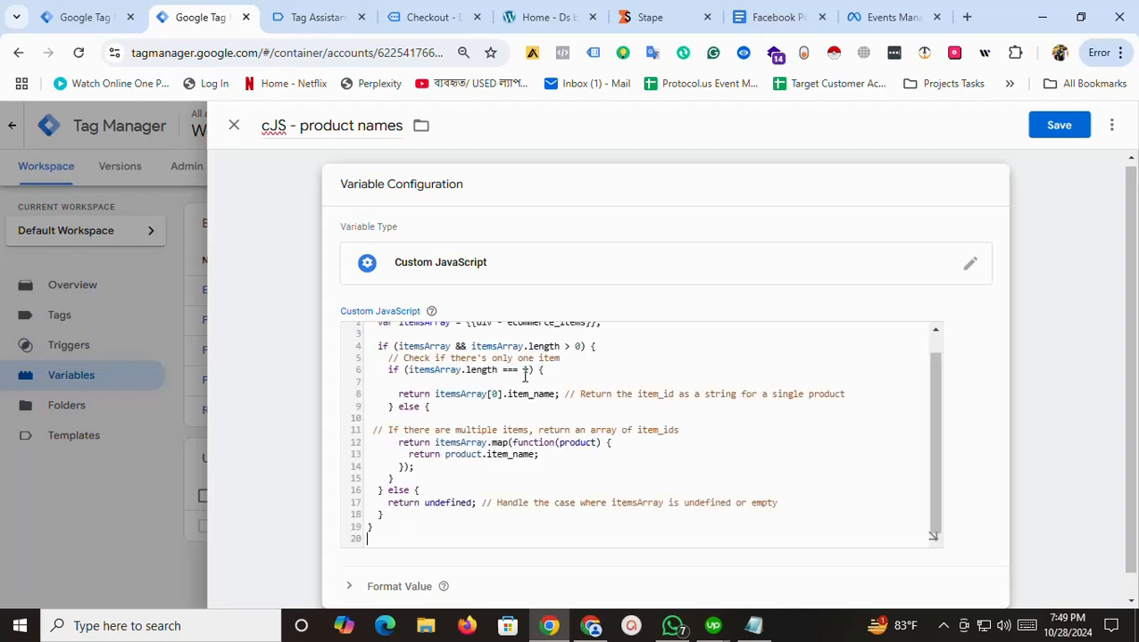
Copy the variable name dlv - ecommerce_items from the code's second line and save the cJS - product names variable
{"action": "scroll", "coordinate": [523, 376], "scroll_direction": "up", "scroll_amount": 3}
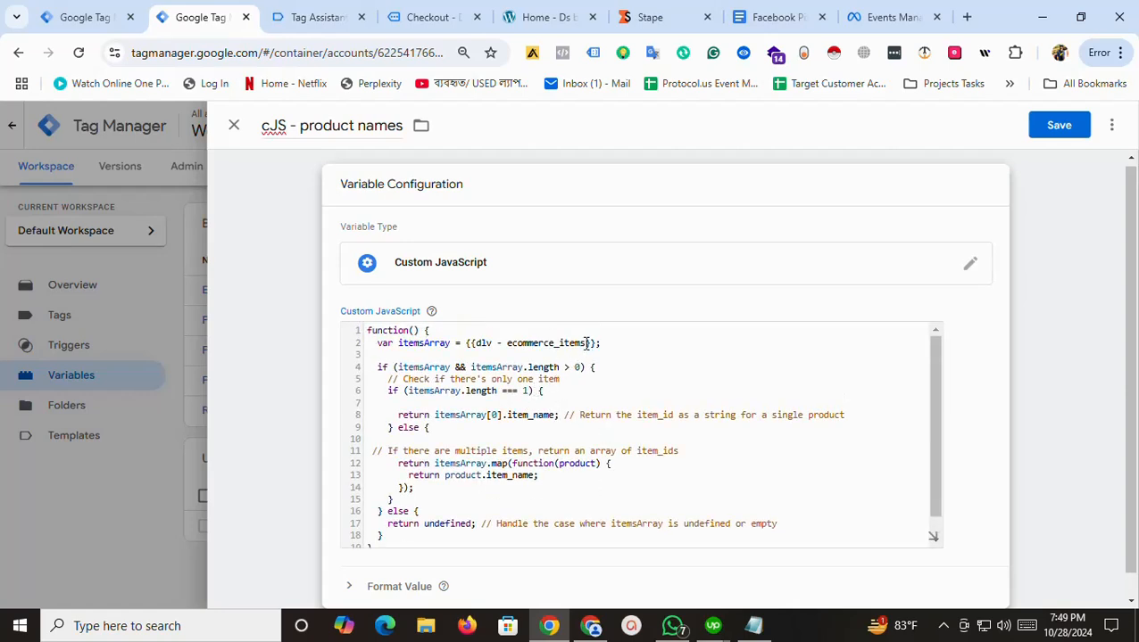
{"action": "right_click", "coordinate": [496, 343]}
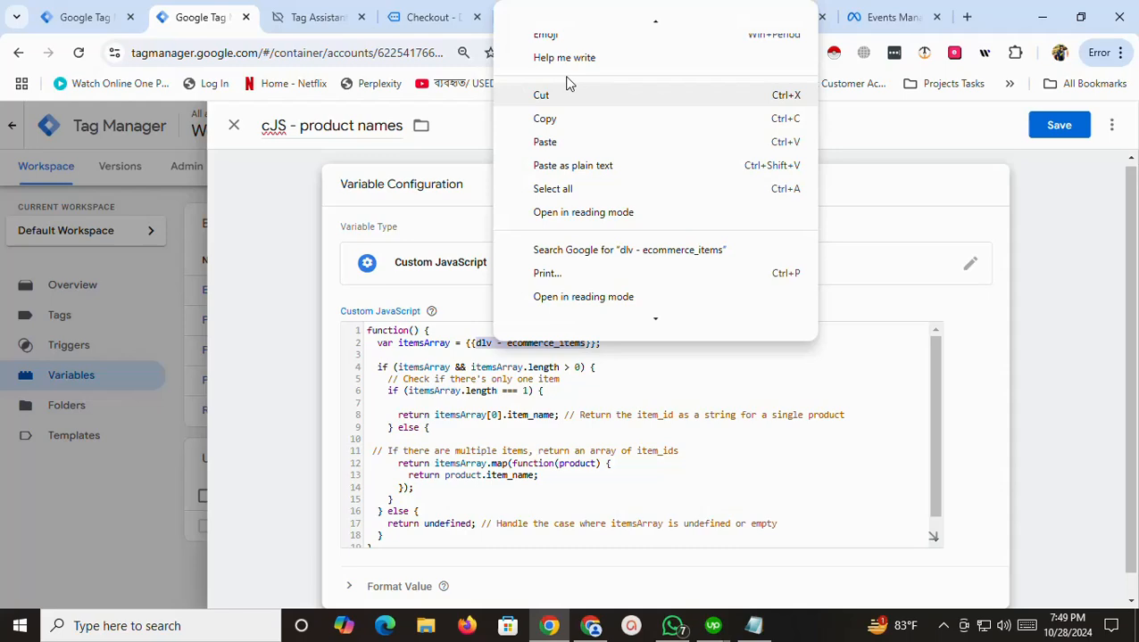
{"action": "left_click", "coordinate": [542, 119]}
{"action": "scroll", "coordinate": [646, 383], "scroll_direction": "down", "scroll_amount": 1}
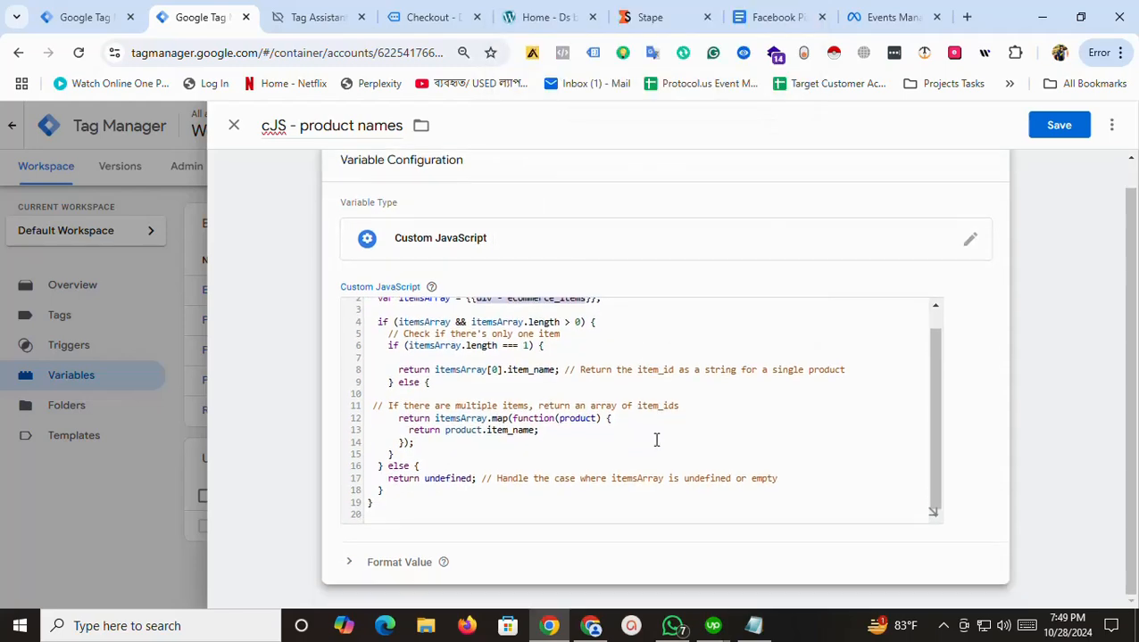
{"action": "left_click", "coordinate": [1060, 126]}
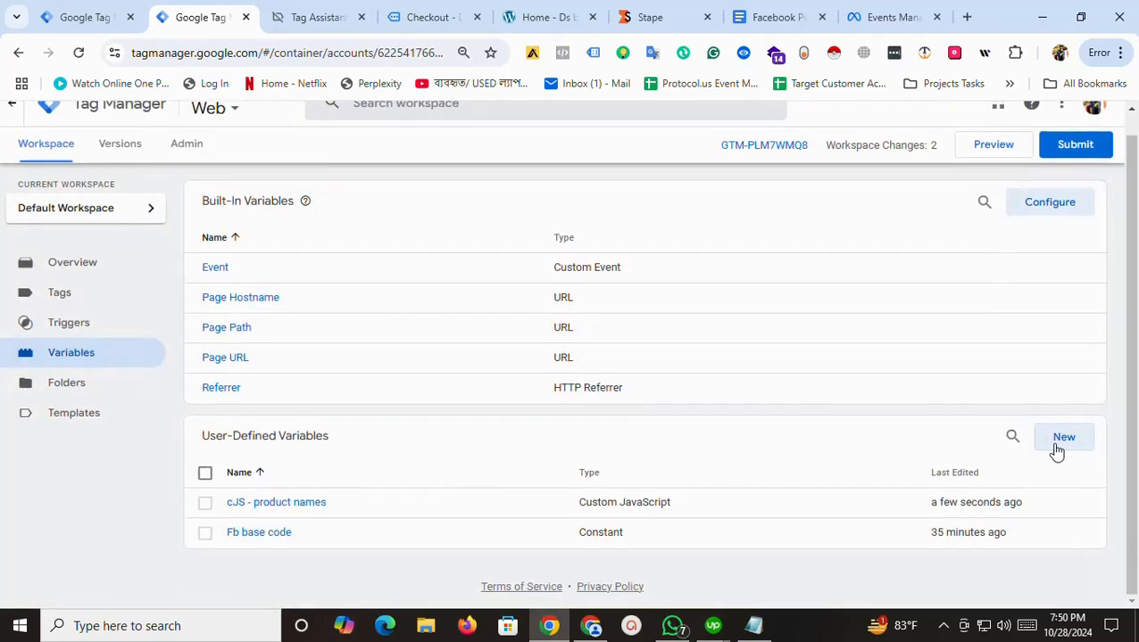
Create and save a Data Layer Variable named dlv - ecommerce_items with the data layer variable name ecommerce.items
{"action": "left_click", "coordinate": [1061, 437]}
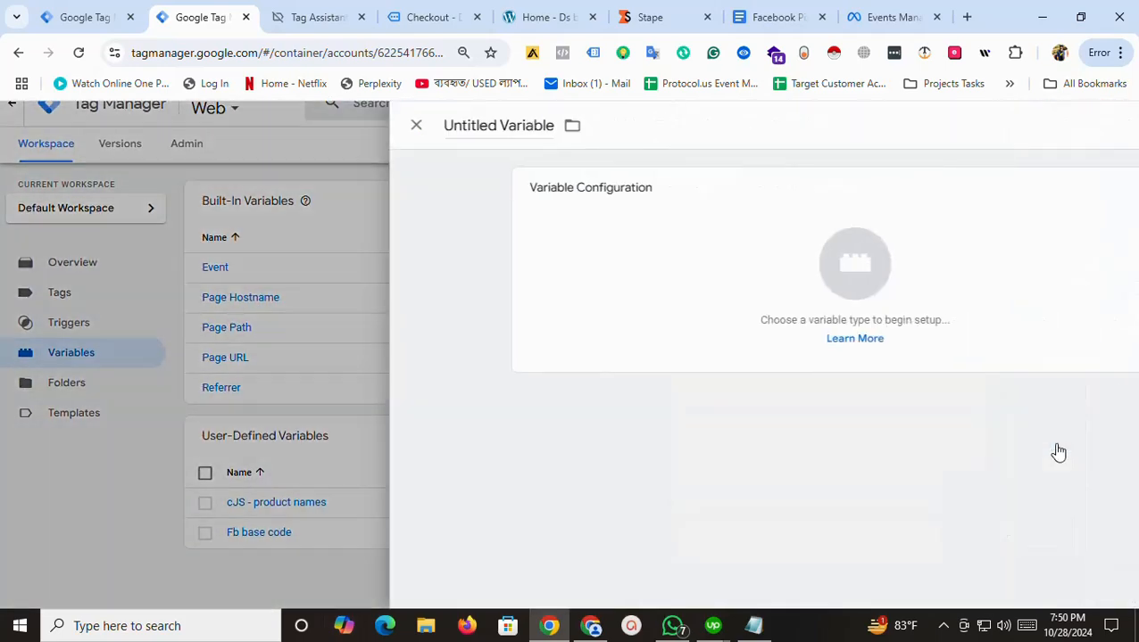
{"action": "left_click_drag", "start_coordinate": [261, 126], "coordinate": [718, 127]}
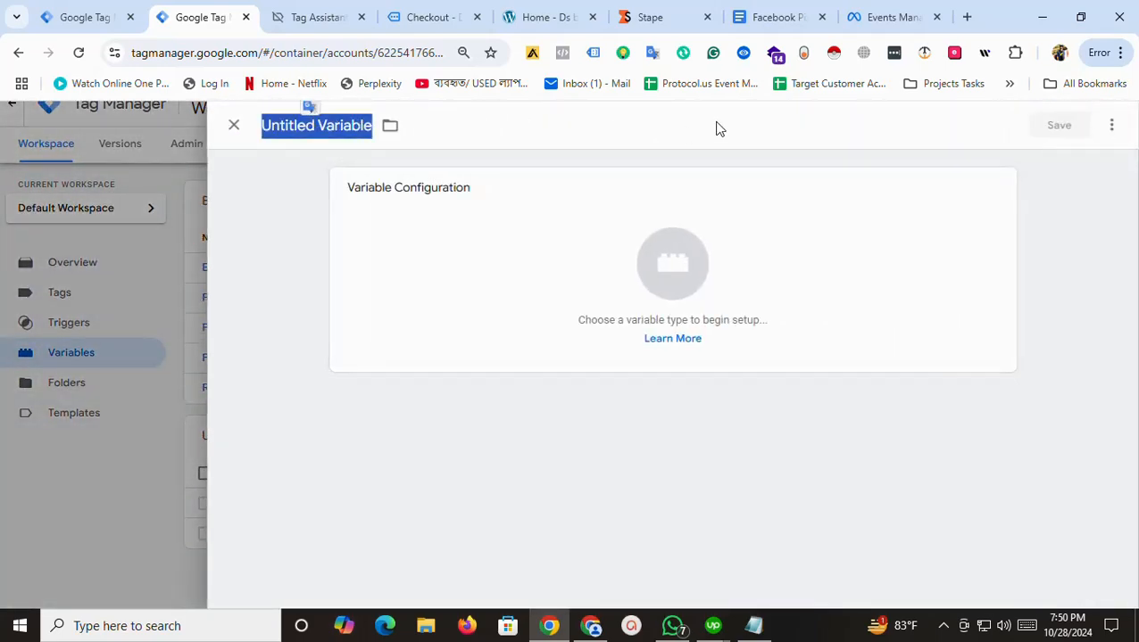
{"action": "key", "text": "ctrl+v"}
{"action": "left_click", "coordinate": [582, 249]}
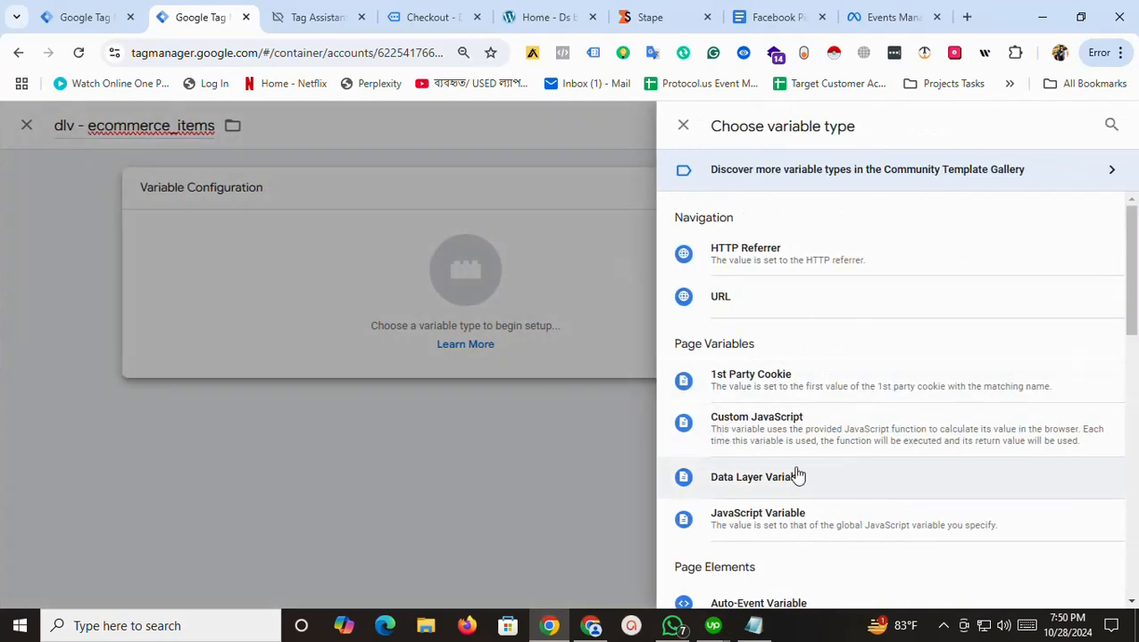
{"action": "left_click_drag", "start_coordinate": [1130, 326], "coordinate": [1133, 438]}
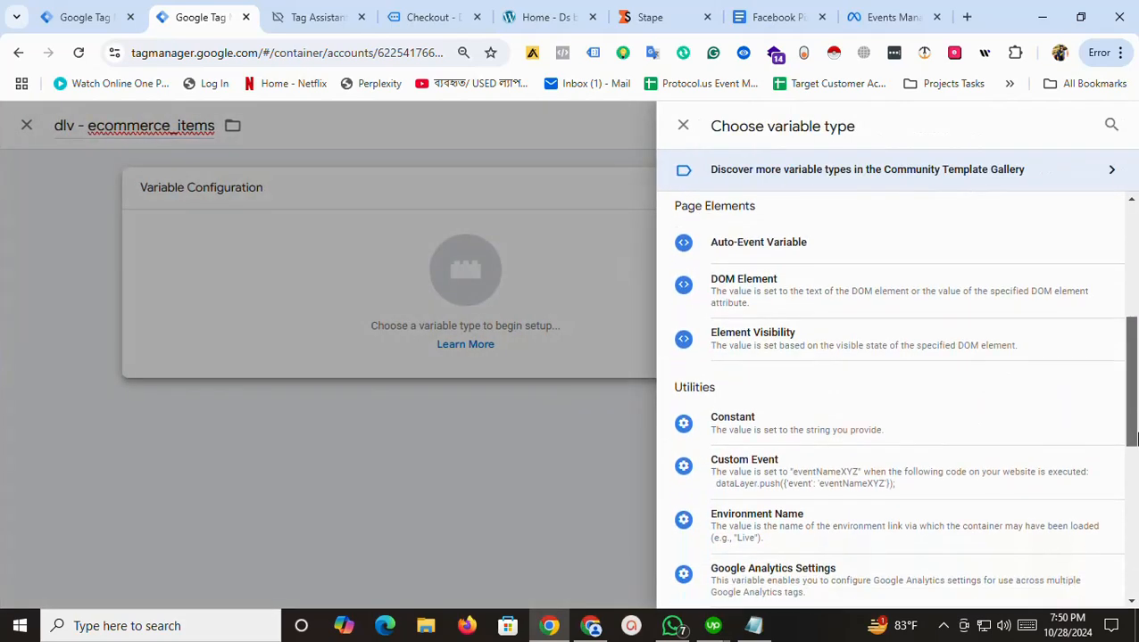
{"action": "scroll", "coordinate": [893, 357], "scroll_direction": "up", "scroll_amount": 3}
{"action": "left_click", "coordinate": [889, 329]}
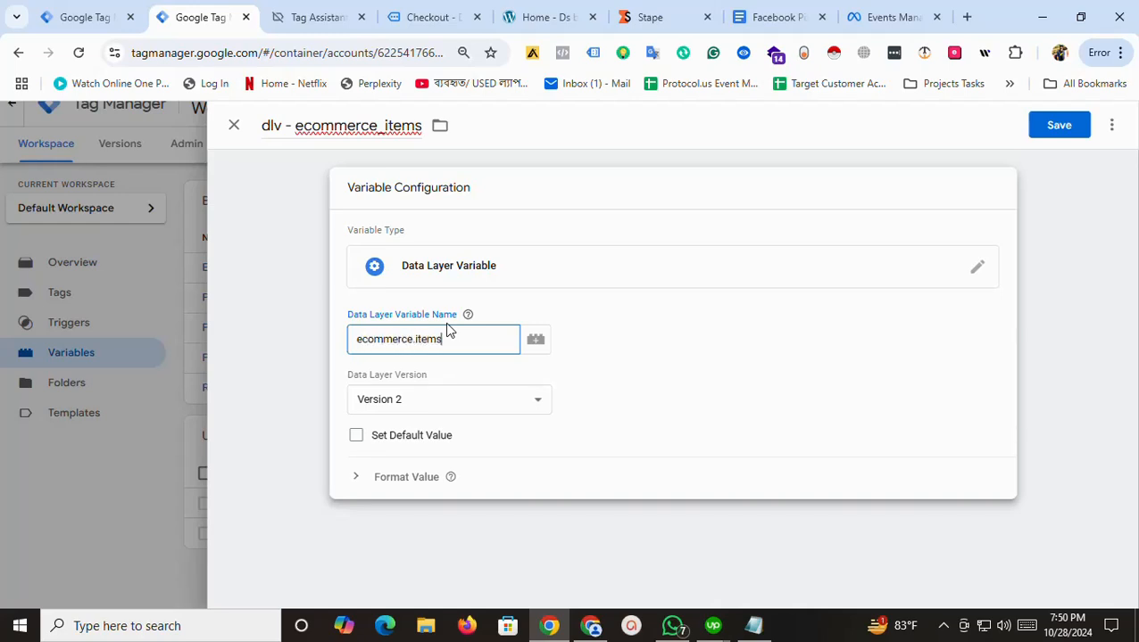
{"action": "left_click", "coordinate": [1048, 127]}
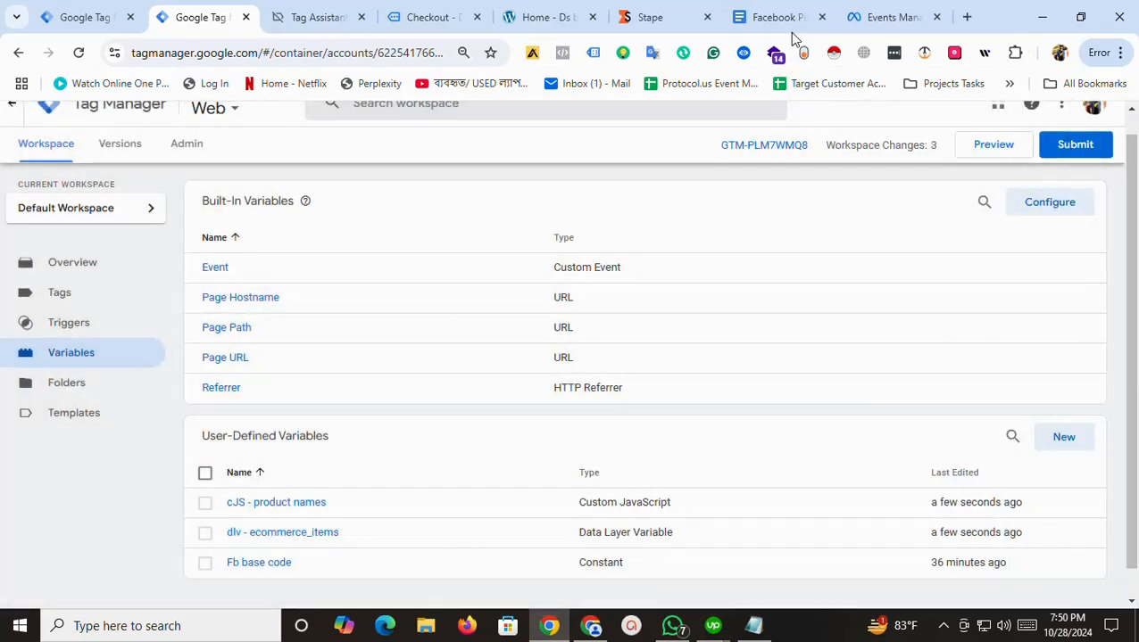
Copy the heading cJS - product ids from the Facebook Pixel & Events setup document
{"action": "left_click", "coordinate": [796, 14]}
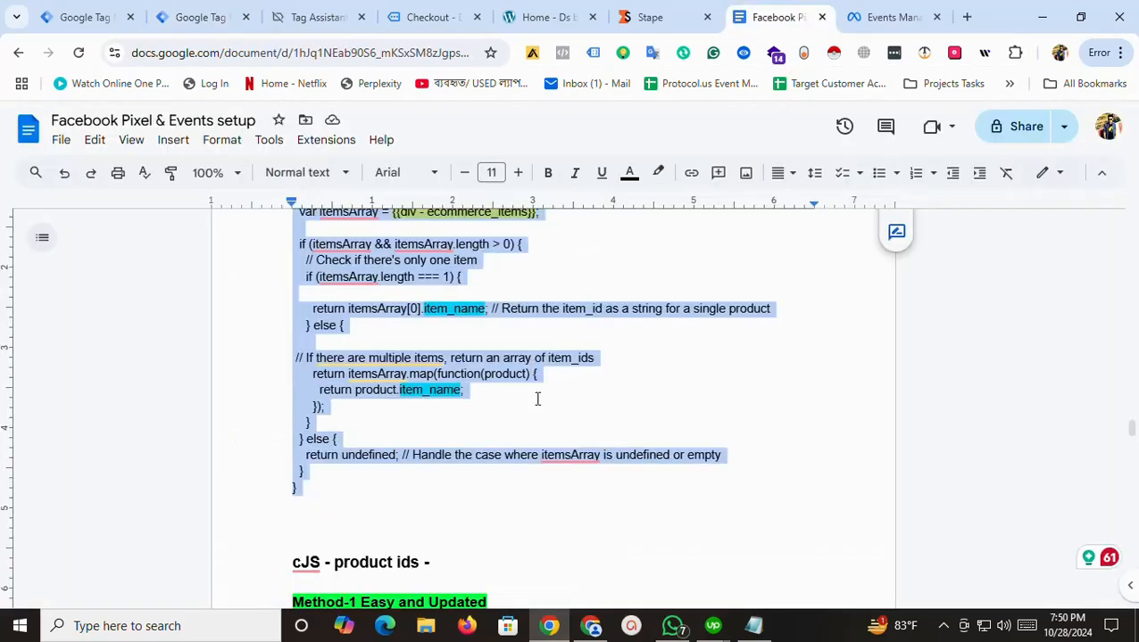
{"action": "scroll", "coordinate": [1132, 460], "scroll_direction": "down", "scroll_amount": 3}
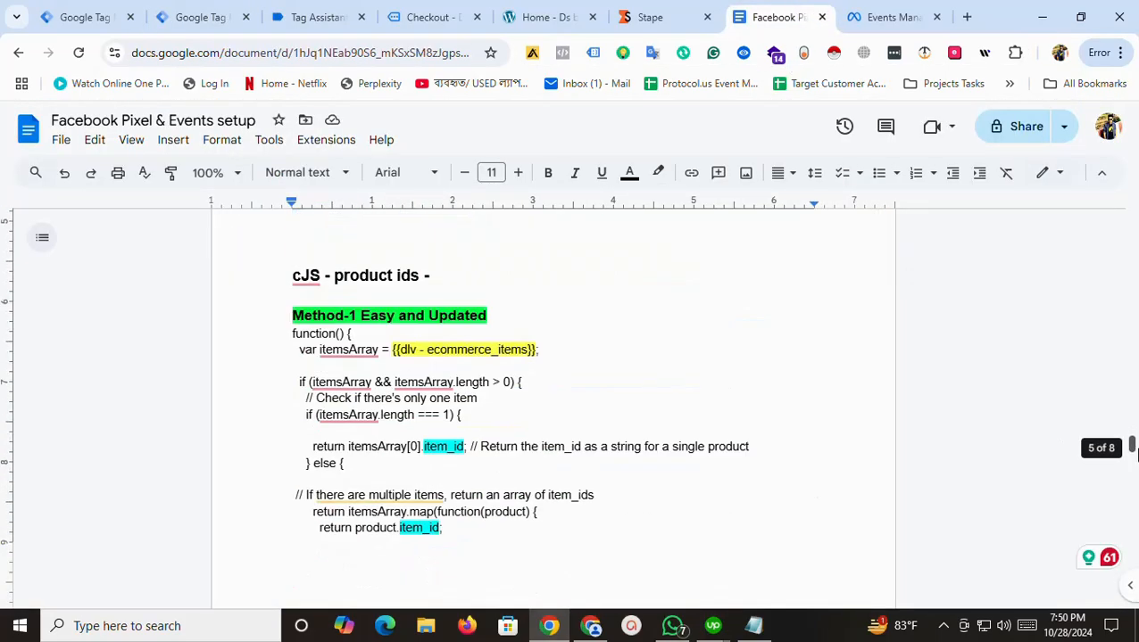
{"action": "left_click_drag", "start_coordinate": [420, 280], "coordinate": [294, 278]}
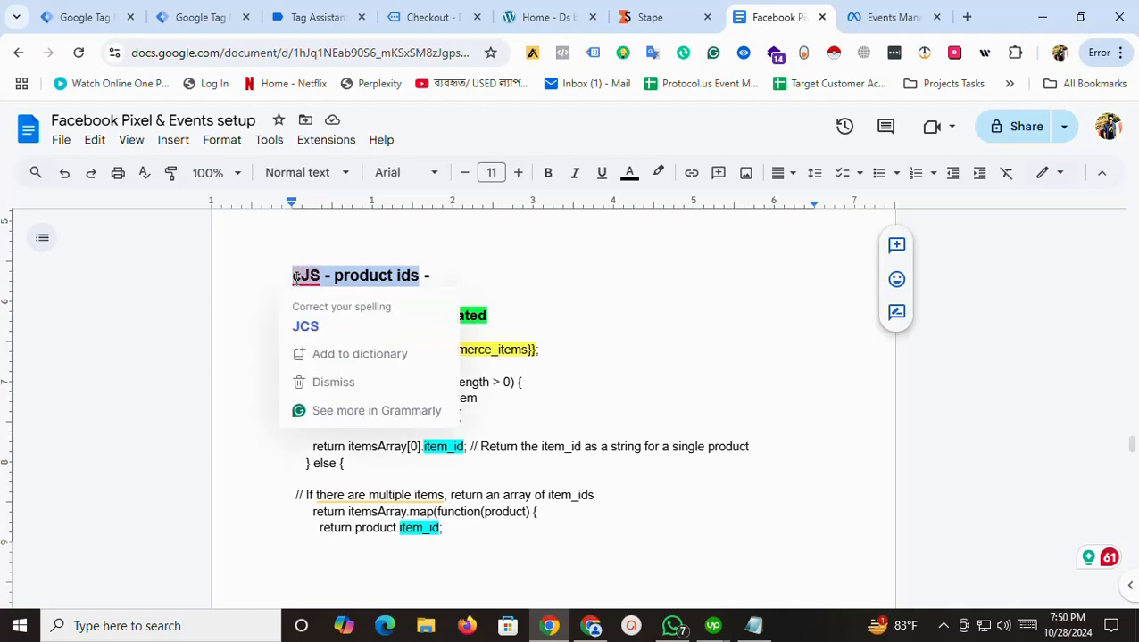
{"action": "left_click", "coordinate": [309, 9]}
Back in Tag Manager, start a new user-defined variable named cJS - product ids with the Custom JavaScript type
{"action": "left_click", "coordinate": [222, 13]}
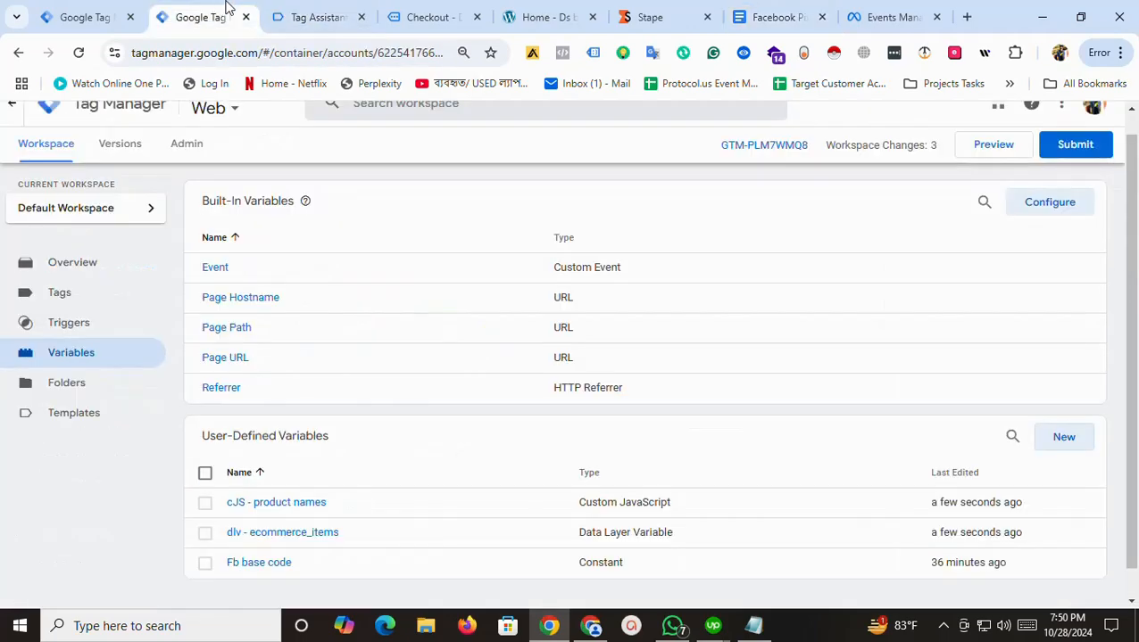
{"action": "scroll", "coordinate": [1115, 411], "scroll_direction": "down", "scroll_amount": 1}
{"action": "left_click", "coordinate": [1071, 412]}
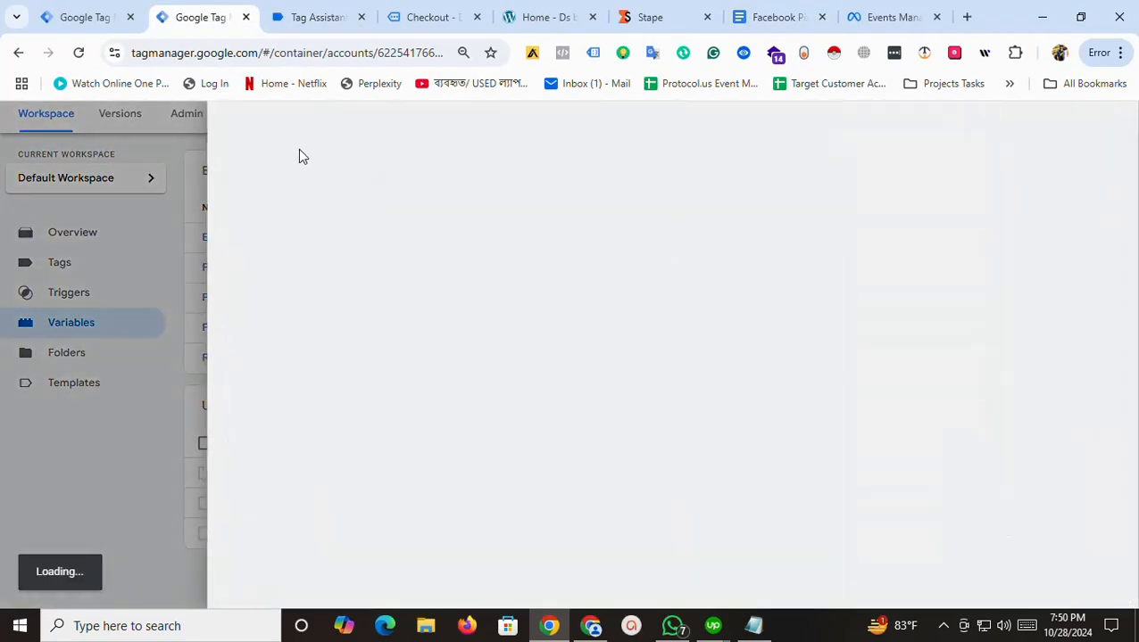
{"action": "triple_click", "coordinate": [297, 125]}
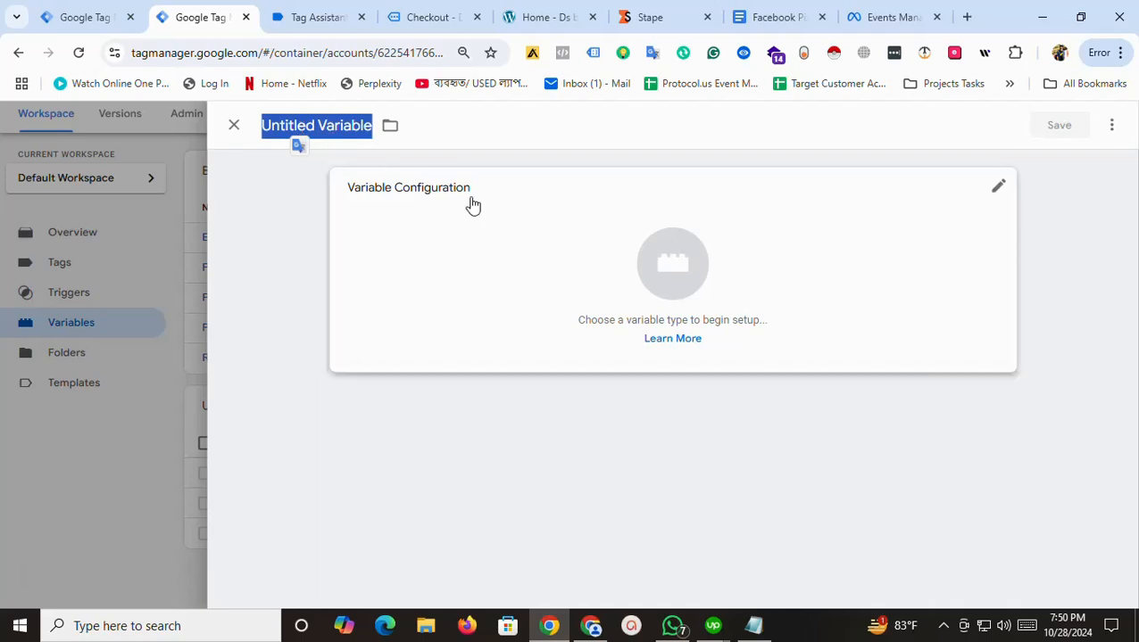
{"action": "key", "text": "ctrl+v"}
{"action": "left_click", "coordinate": [530, 250]}
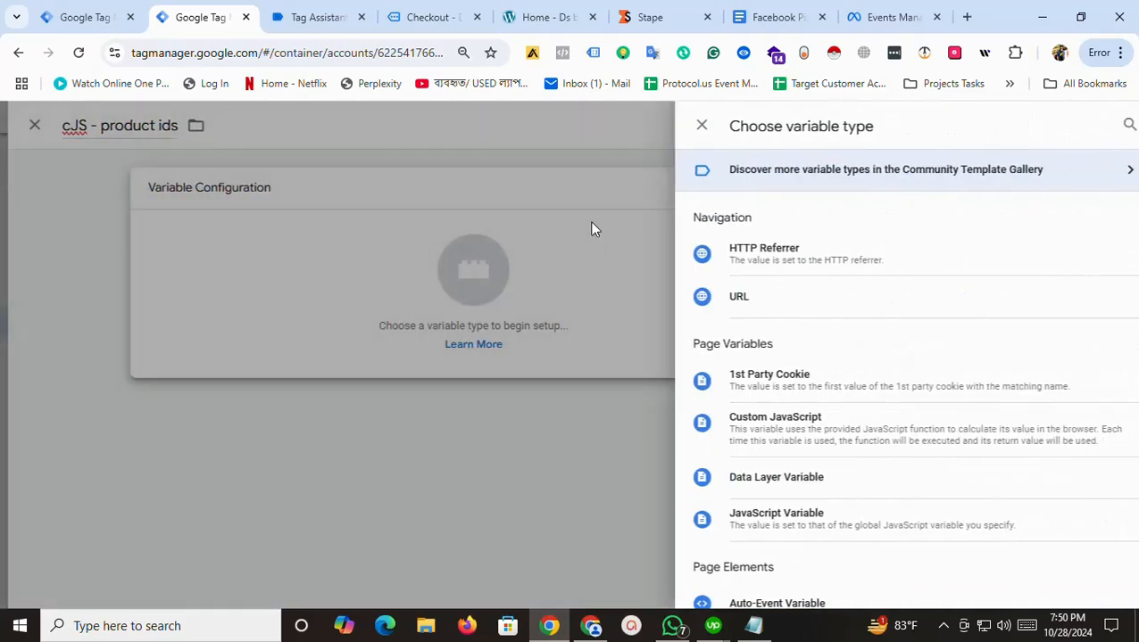
{"action": "left_click_drag", "start_coordinate": [1135, 295], "coordinate": [1135, 339]}
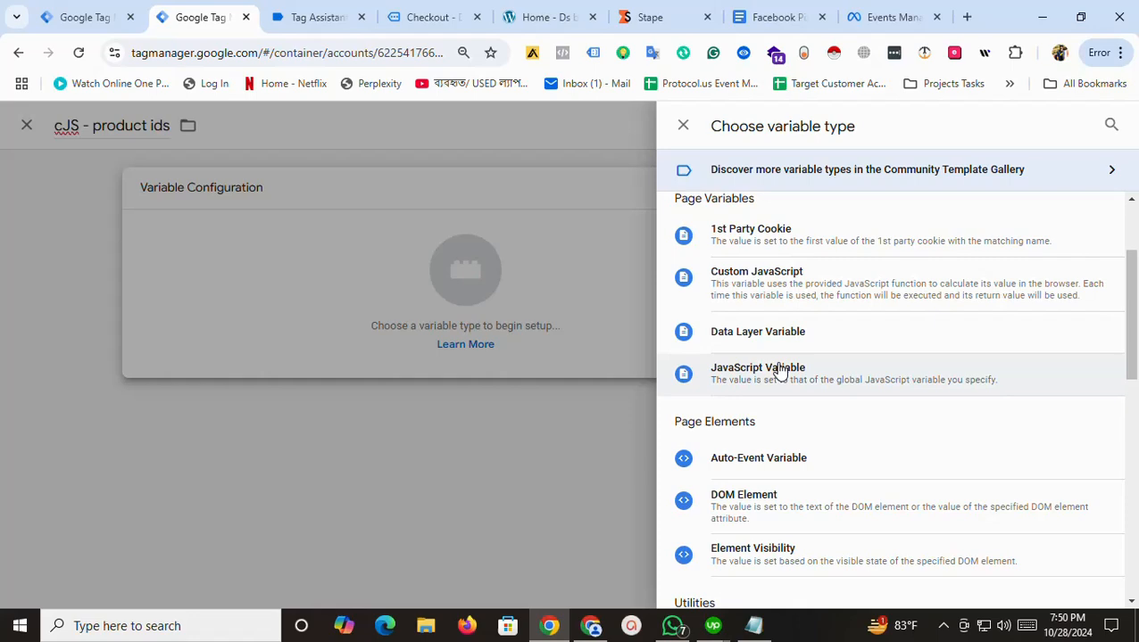
{"action": "left_click", "coordinate": [756, 272]}
Copy the Method-1 product ids function from the setup document into the cJS - product ids variable's Custom JavaScript code and save the variable
{"action": "left_click", "coordinate": [772, 17]}
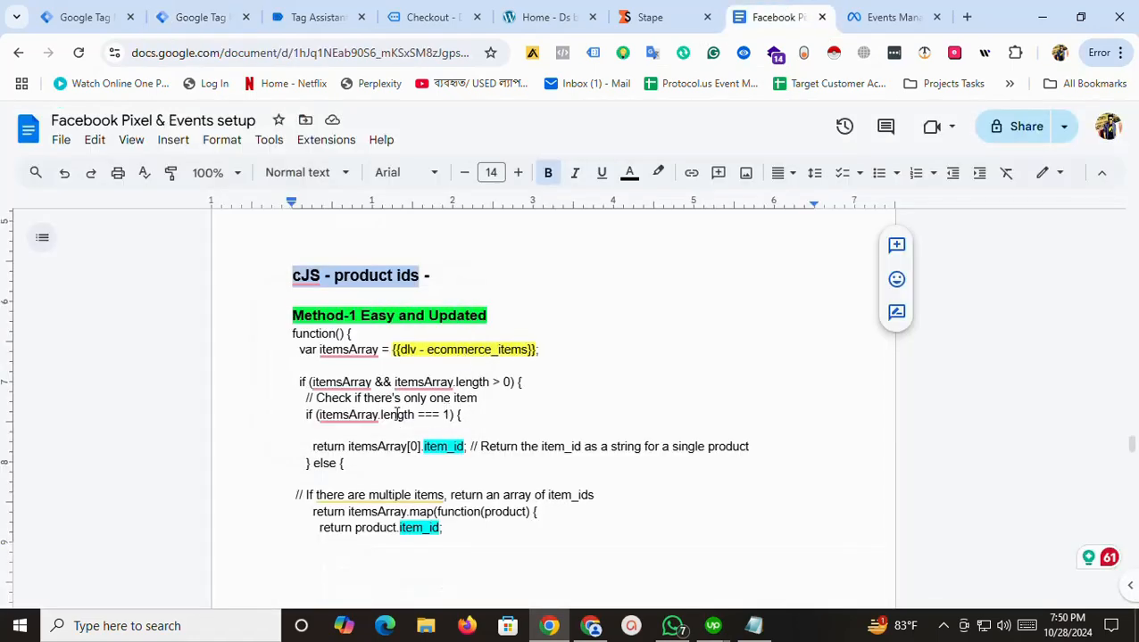
{"action": "left_click_drag", "start_coordinate": [292, 334], "coordinate": [436, 438]}
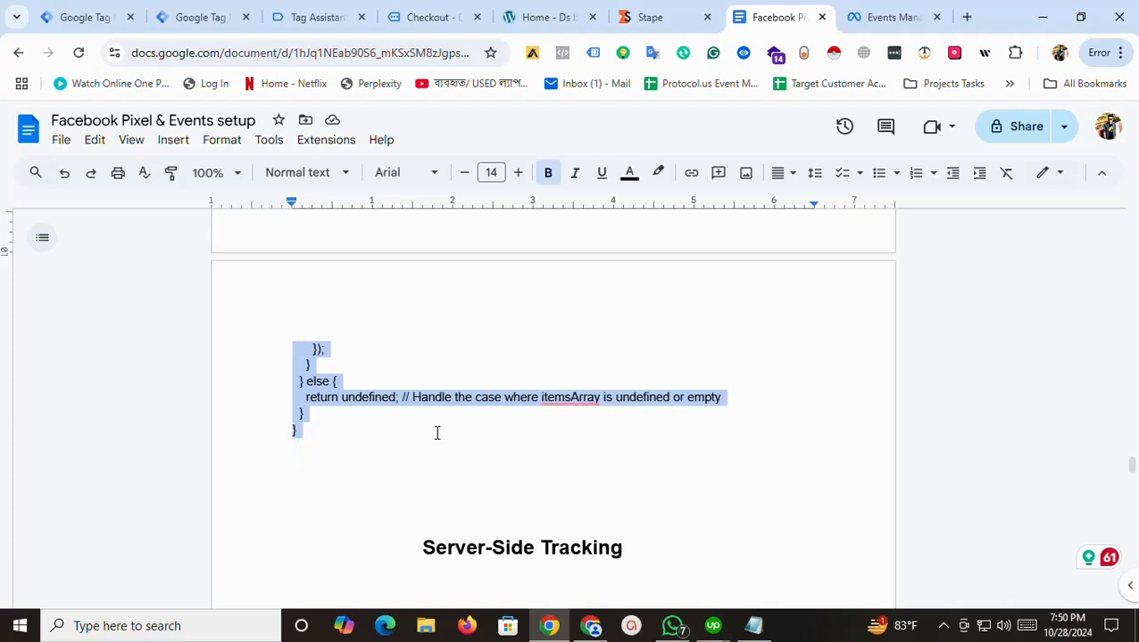
{"action": "left_click", "coordinate": [214, 14]}
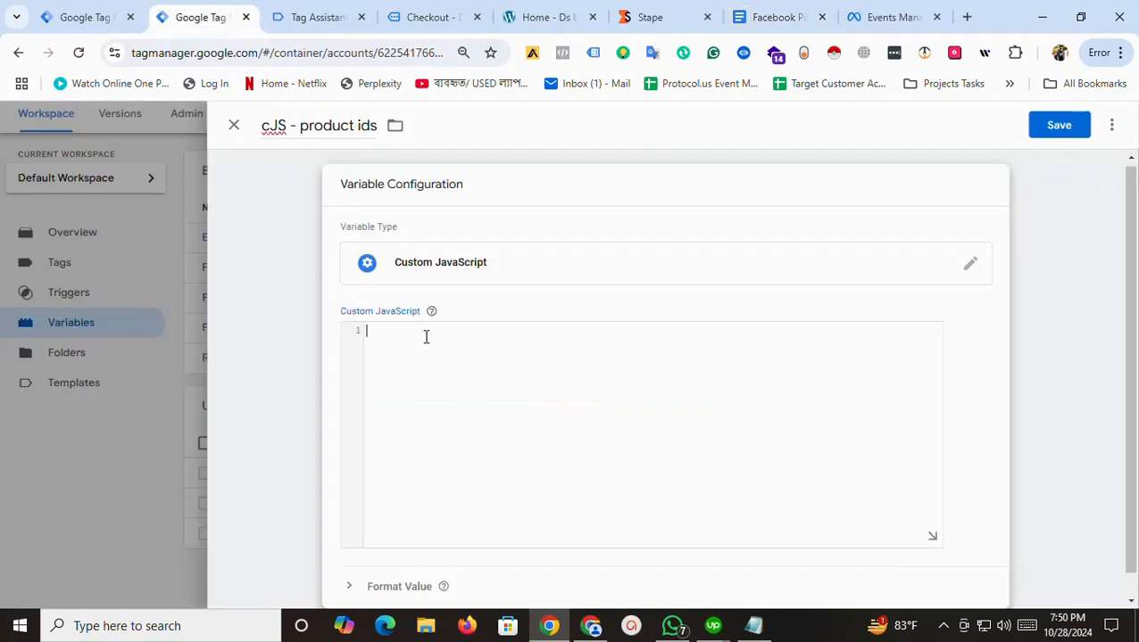
{"action": "key", "text": "ctrl+v"}
{"action": "scroll", "coordinate": [550, 366], "scroll_direction": "up", "scroll_amount": 1}
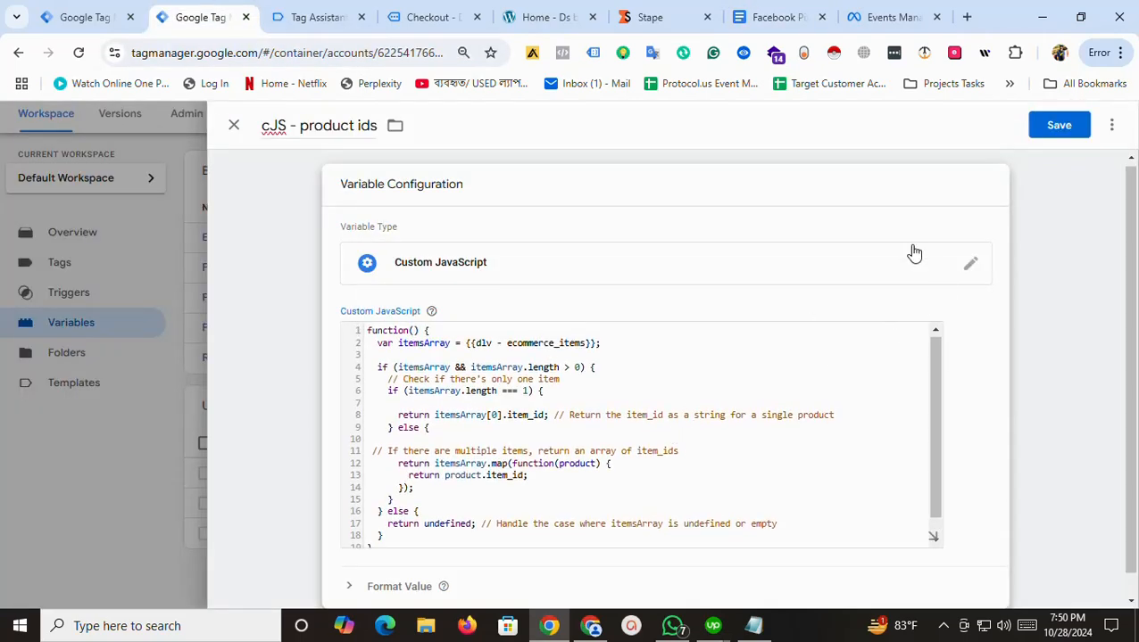
{"action": "left_click", "coordinate": [1063, 128]}
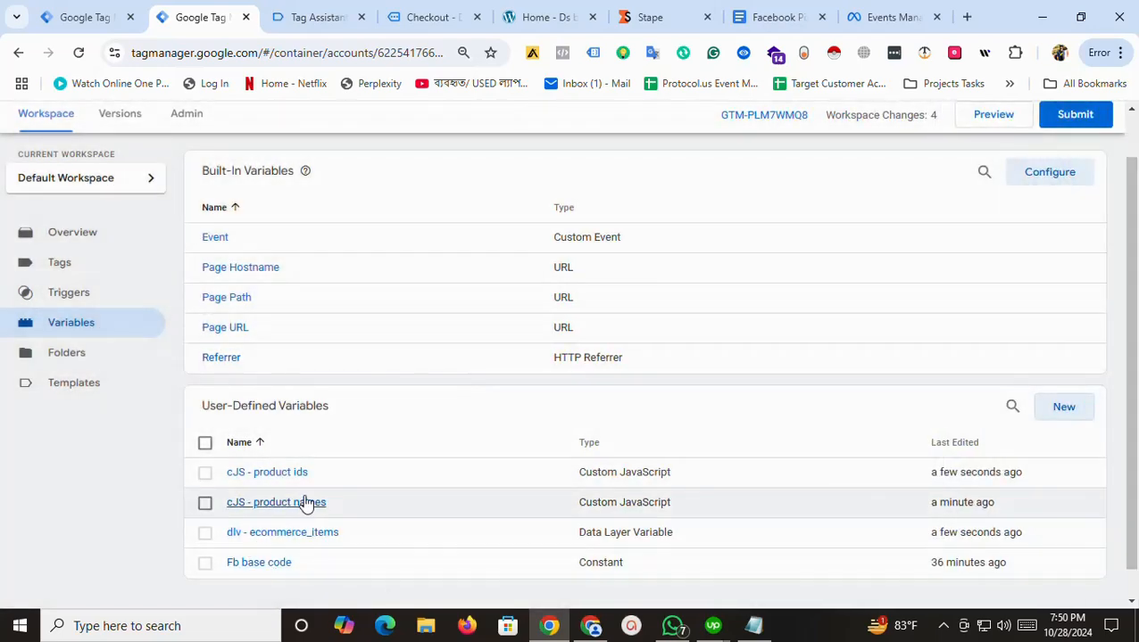
{"action": "scroll", "coordinate": [326, 564], "scroll_direction": "down", "scroll_amount": 1}
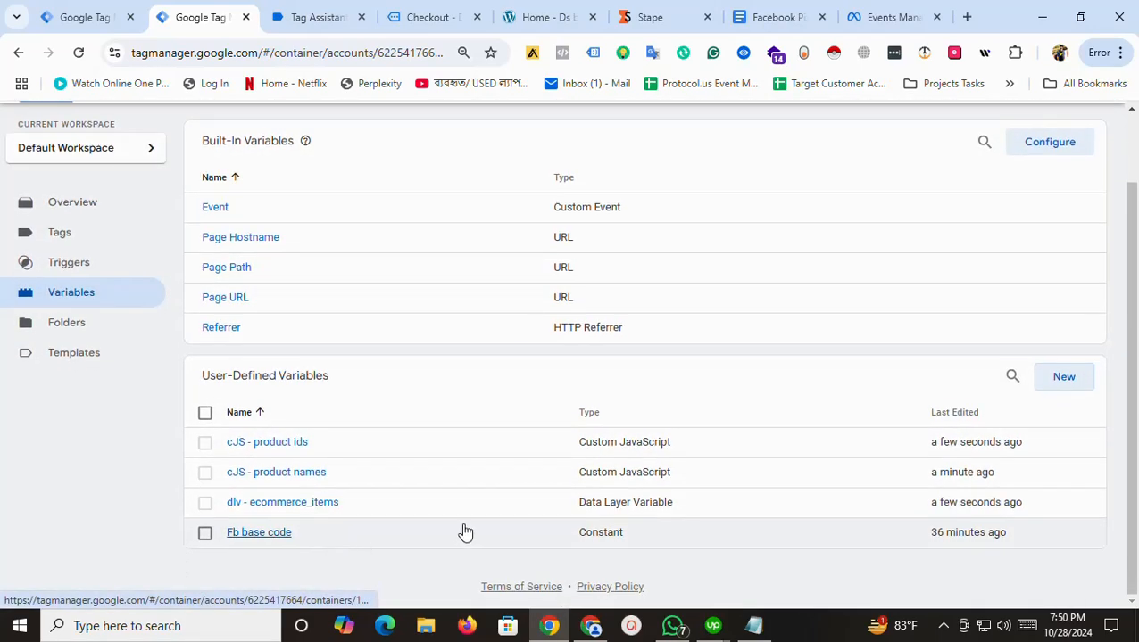
Copy the name dlv - value from the setup document and start a new Data Layer Variable with that name in Tag Manager
{"action": "left_click", "coordinate": [761, 16]}
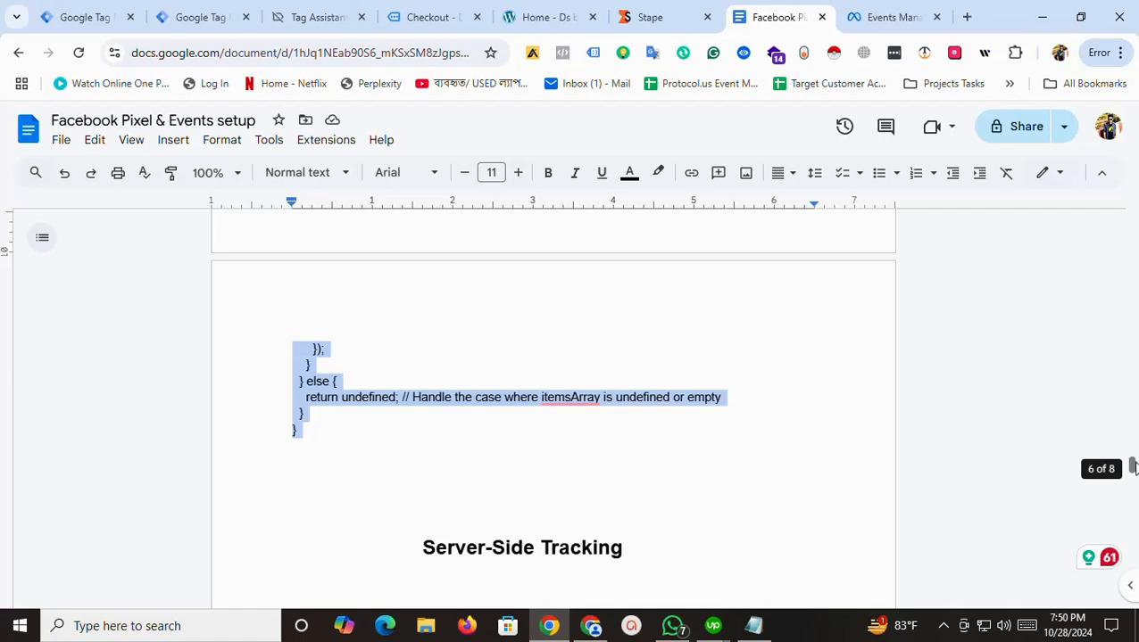
{"action": "left_click_drag", "start_coordinate": [1131, 465], "coordinate": [1132, 393]}
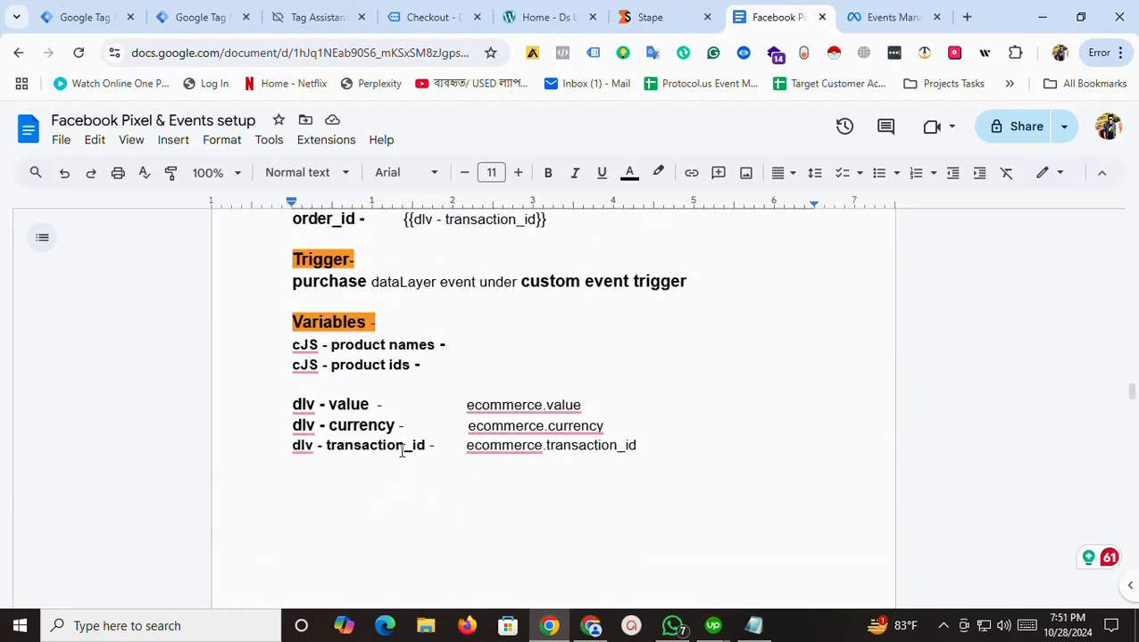
{"action": "left_click_drag", "start_coordinate": [370, 406], "coordinate": [288, 403]}
{"action": "key", "text": "ctrl+c"}
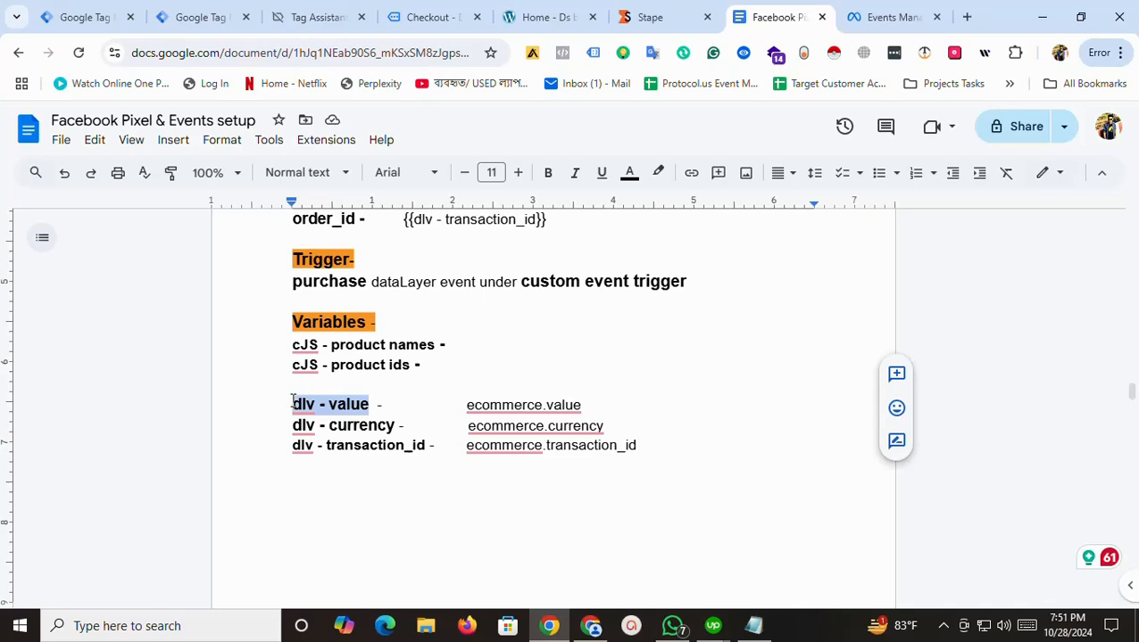
{"action": "left_click", "coordinate": [201, 17]}
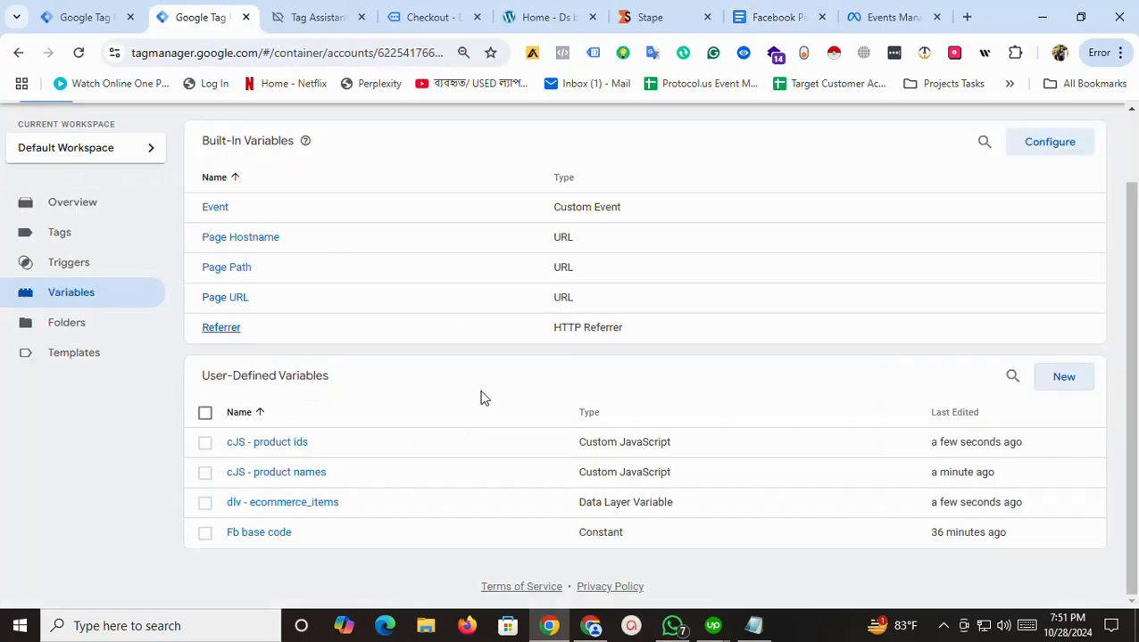
{"action": "left_click", "coordinate": [1063, 376]}
{"action": "left_click", "coordinate": [323, 122]}
{"action": "key", "text": "ctrl+v"}
{"action": "left_click", "coordinate": [596, 316]}
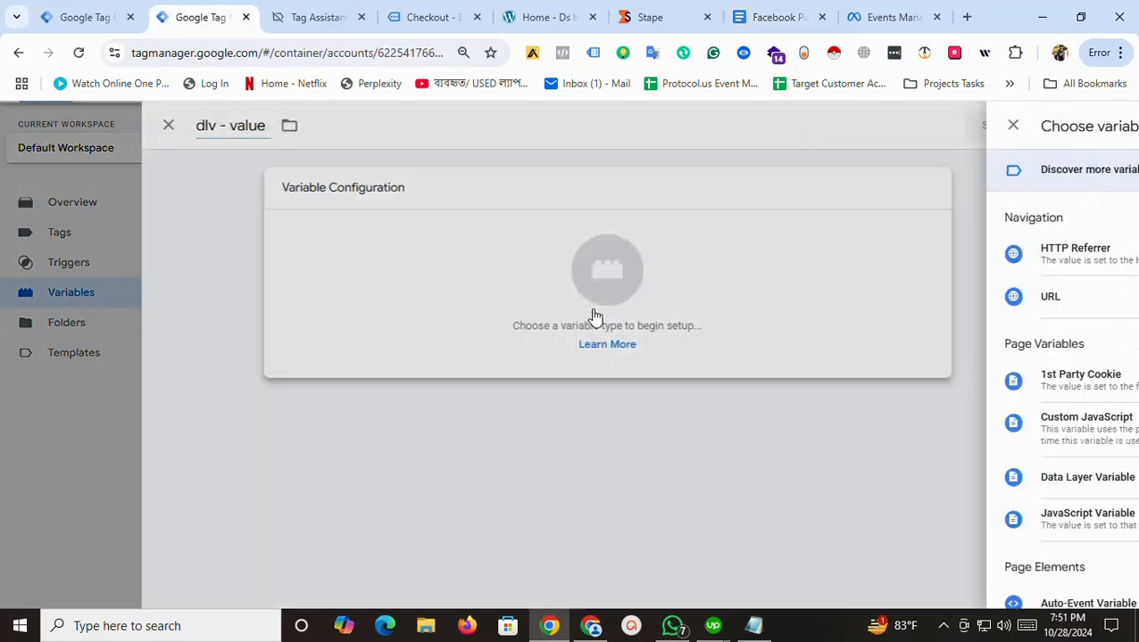
{"action": "left_click", "coordinate": [784, 496]}
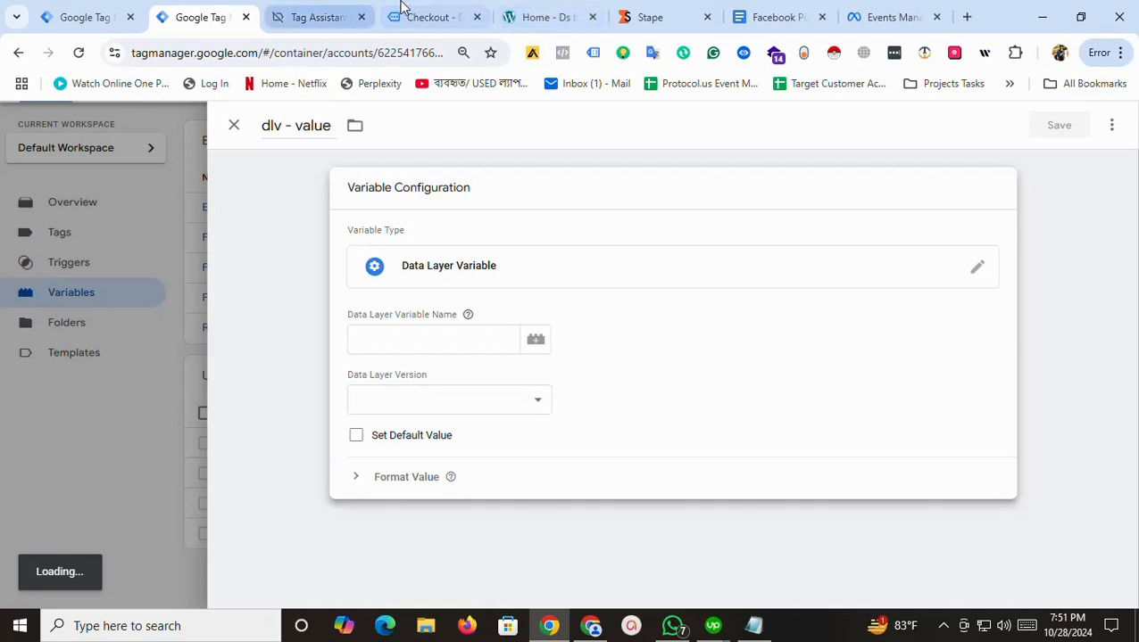
Copy ecommerce.value from the setup document, set it as the data layer variable name of dlv - value, and save
{"action": "left_click_drag", "start_coordinate": [766, 17], "coordinate": [437, 16]}
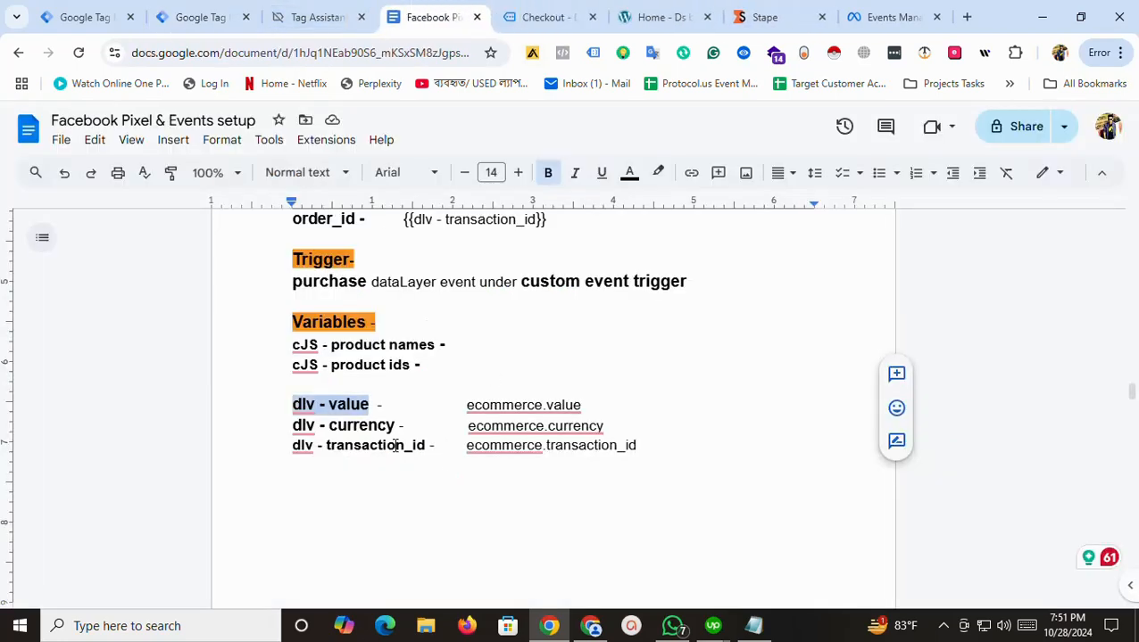
{"action": "left_click_drag", "start_coordinate": [466, 405], "coordinate": [580, 413]}
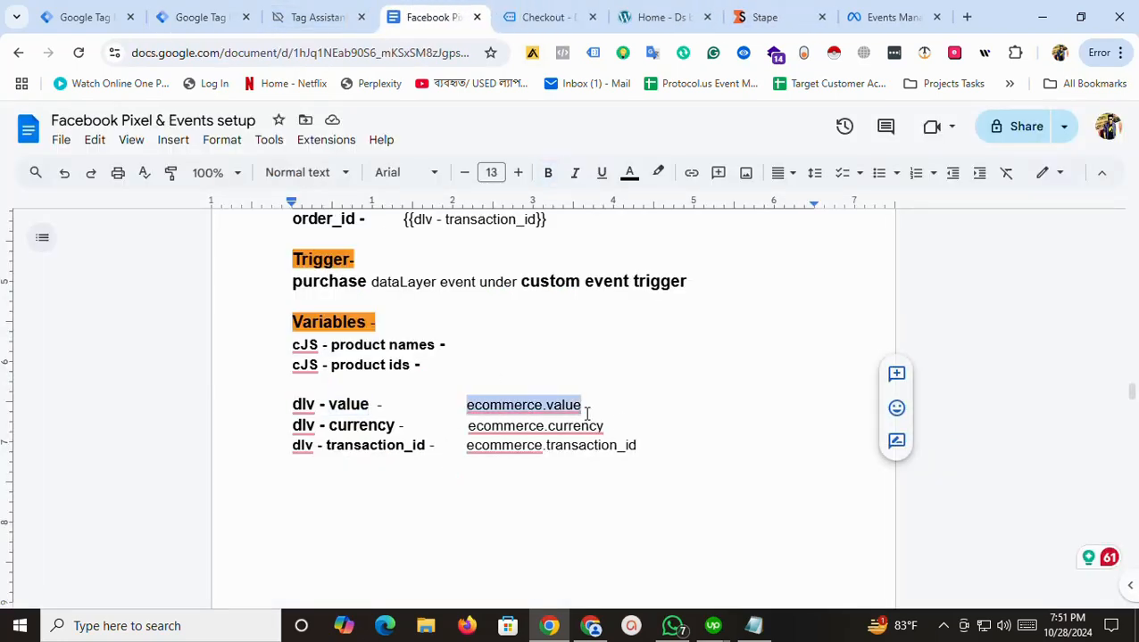
{"action": "left_click", "coordinate": [203, 11]}
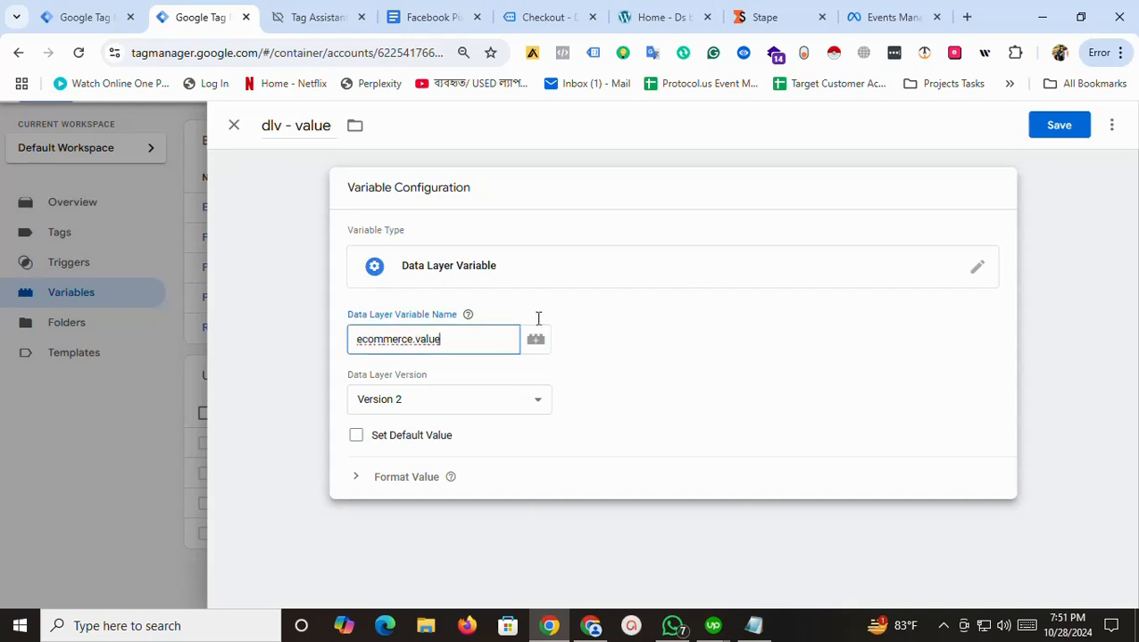
{"action": "left_click", "coordinate": [1051, 131]}
Copy the name dlv - currency from the setup document and start a new Data Layer Variable with that name in Tag Manager
{"action": "left_click", "coordinate": [433, 11]}
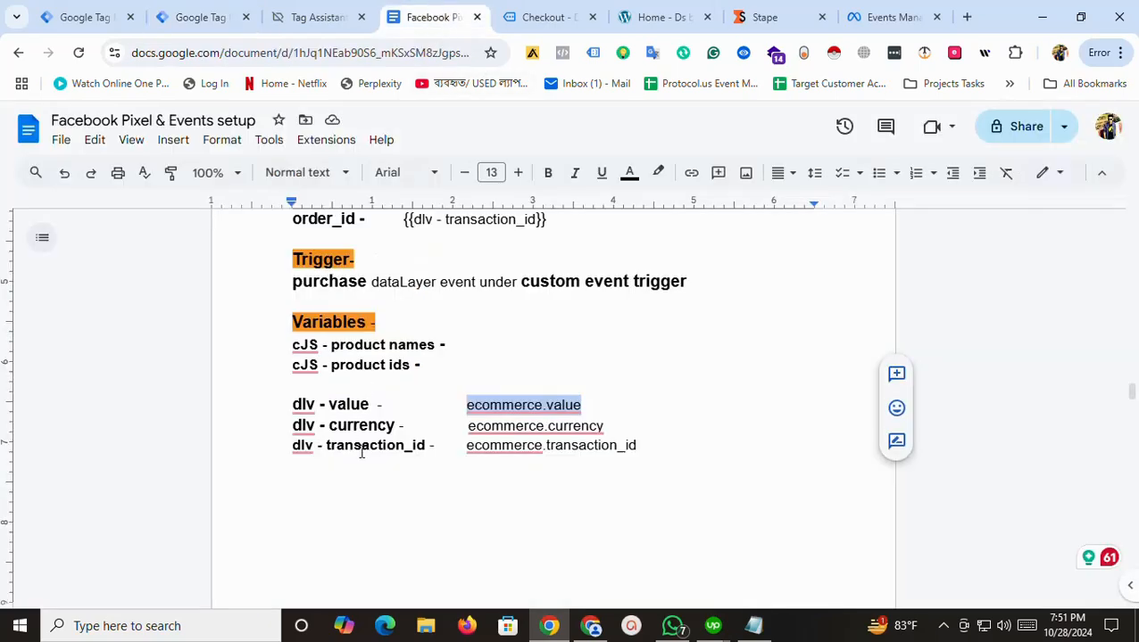
{"action": "left_click_drag", "start_coordinate": [398, 432], "coordinate": [294, 431]}
{"action": "key", "text": "ctrl+c"}
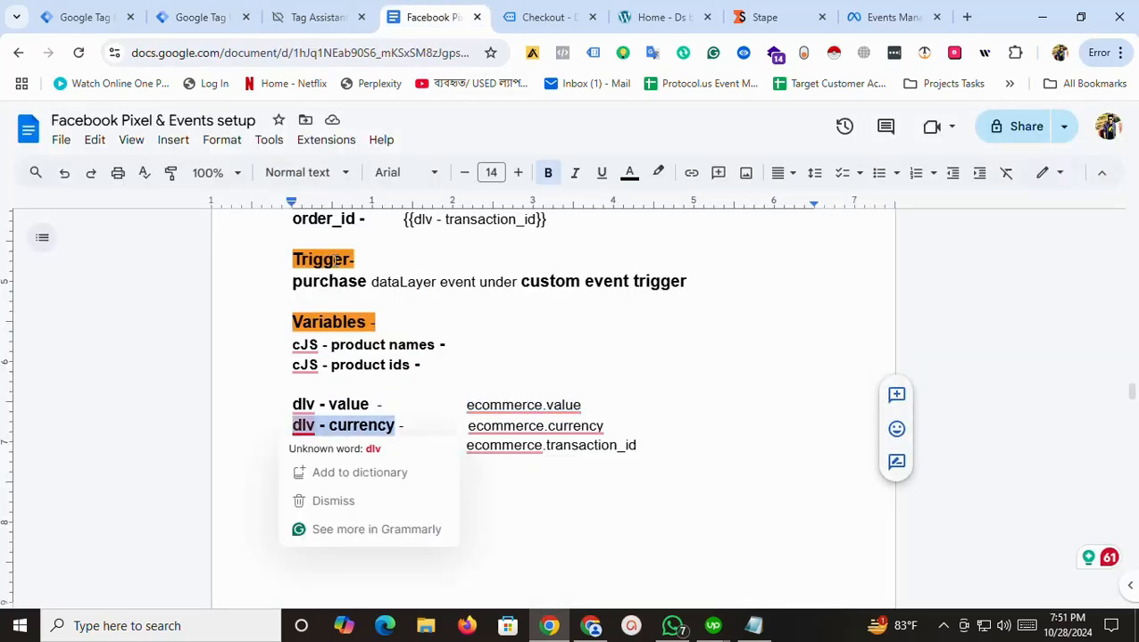
{"action": "left_click", "coordinate": [191, 11]}
{"action": "left_click", "coordinate": [1061, 377]}
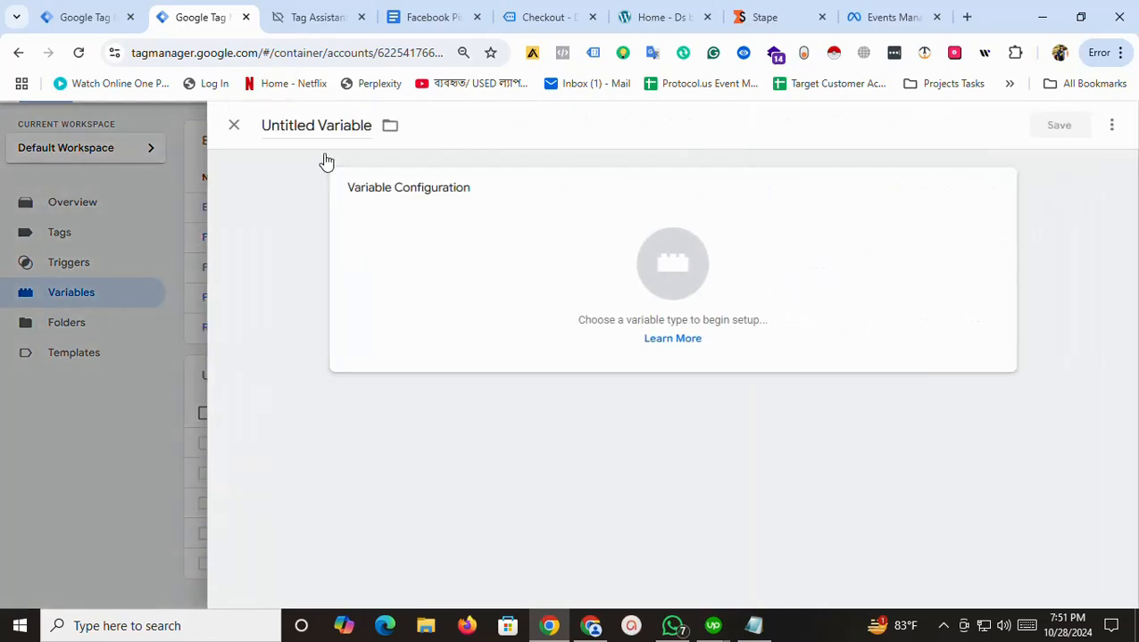
{"action": "left_click", "coordinate": [302, 129]}
{"action": "key", "text": "ctrl+v"}
{"action": "left_click", "coordinate": [512, 276]}
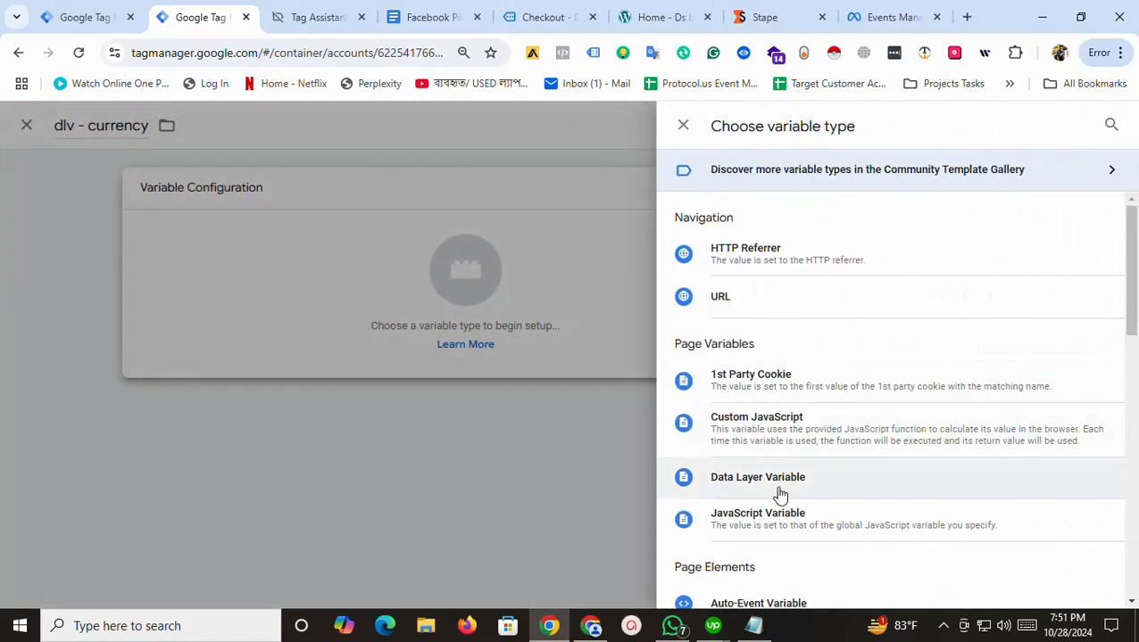
{"action": "left_click", "coordinate": [777, 489]}
Copy ecommerce.currency from the setup document, set it as the data layer variable name of dlv - currency, and save
{"action": "left_click", "coordinate": [432, 17]}
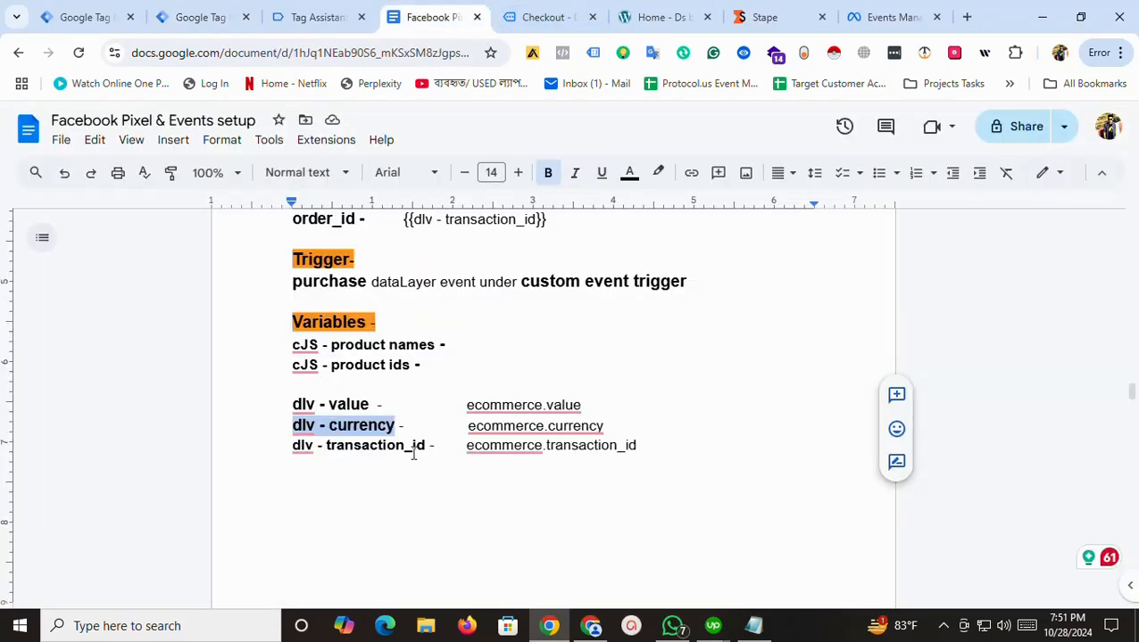
{"action": "left_click", "coordinate": [473, 426]}
{"action": "left_click_drag", "start_coordinate": [469, 426], "coordinate": [603, 431]}
{"action": "key", "text": "ctrl+c"}
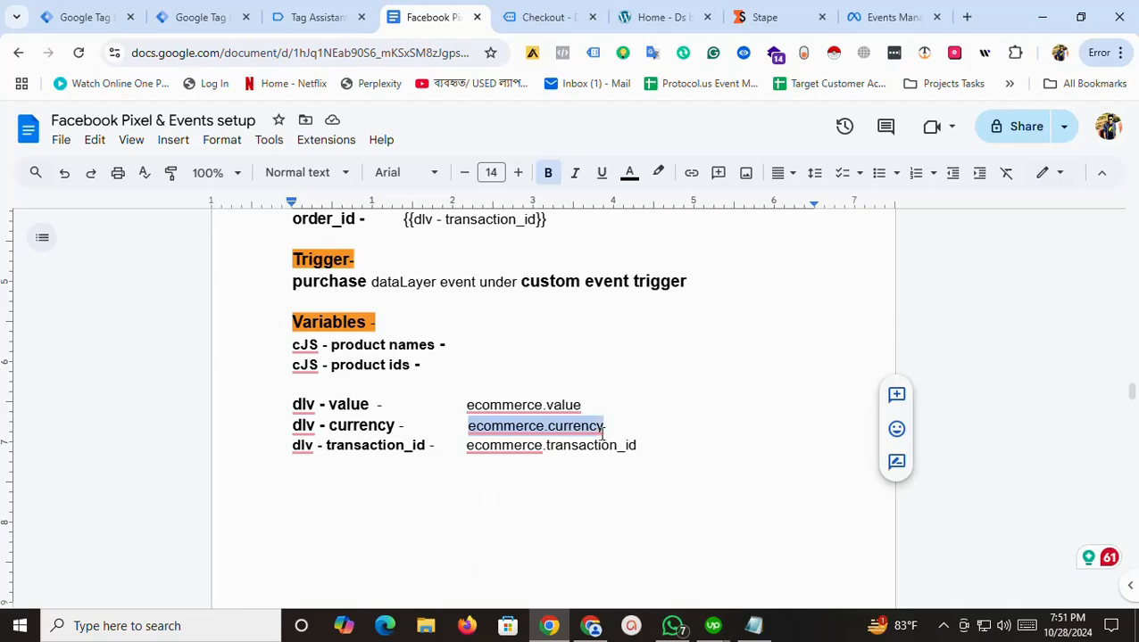
{"action": "left_click", "coordinate": [199, 7]}
{"action": "left_click", "coordinate": [447, 349]}
{"action": "key", "text": "ctrl+v"}
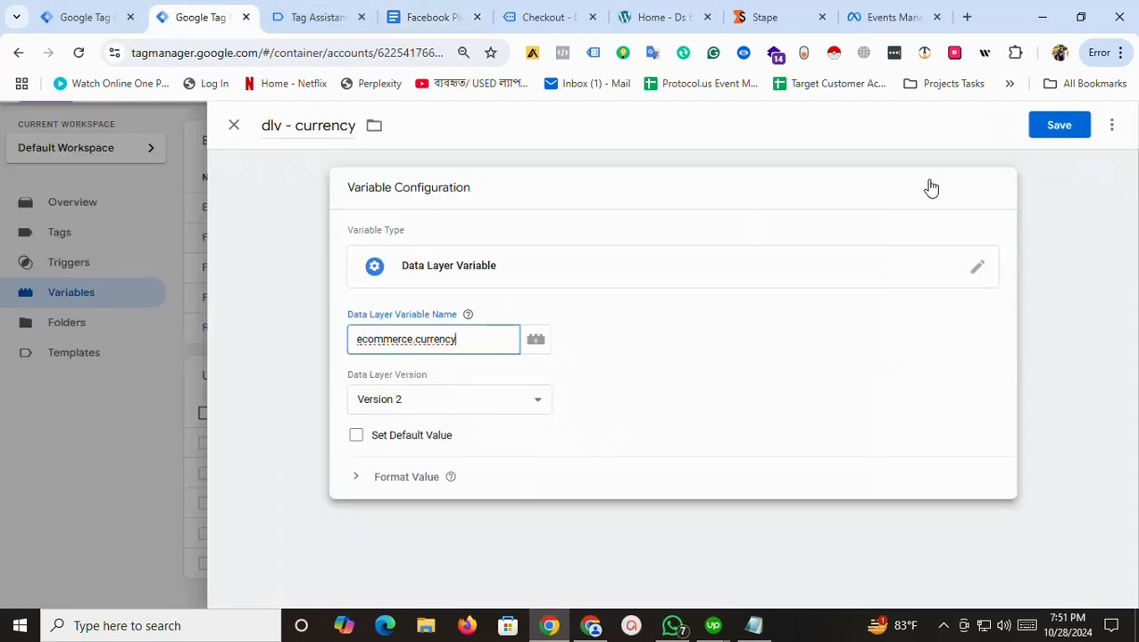
{"action": "left_click", "coordinate": [1056, 125]}
Copy the name dlv - transaction_id from the setup document and start a new Data Layer Variable with that name in Tag Manager
{"action": "left_click", "coordinate": [401, 15]}
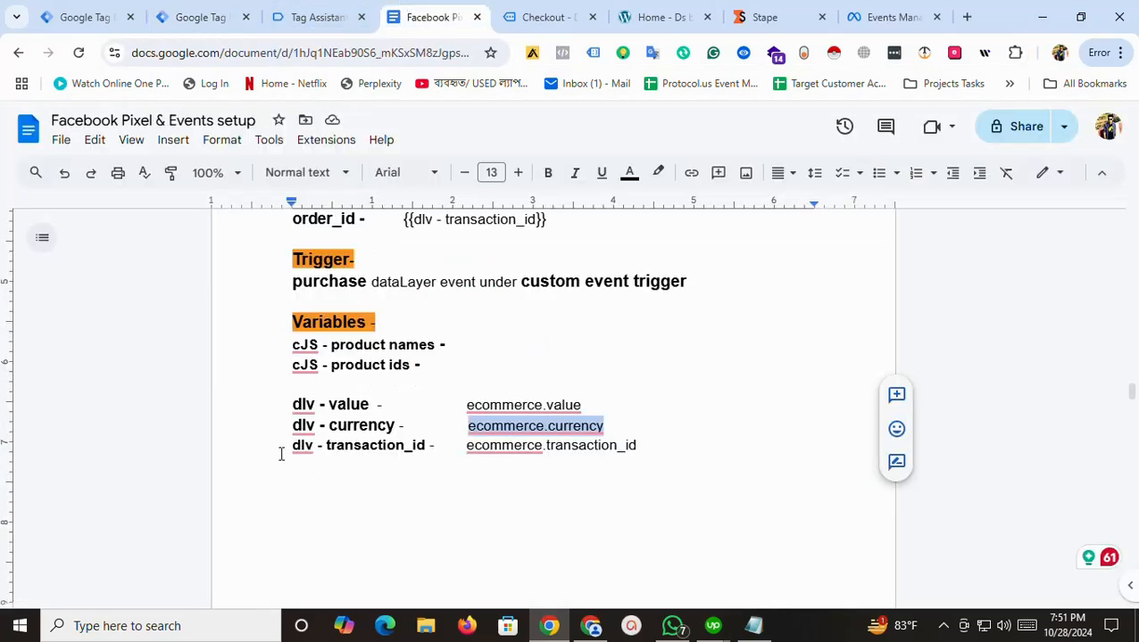
{"action": "left_click_drag", "start_coordinate": [281, 454], "coordinate": [400, 445]}
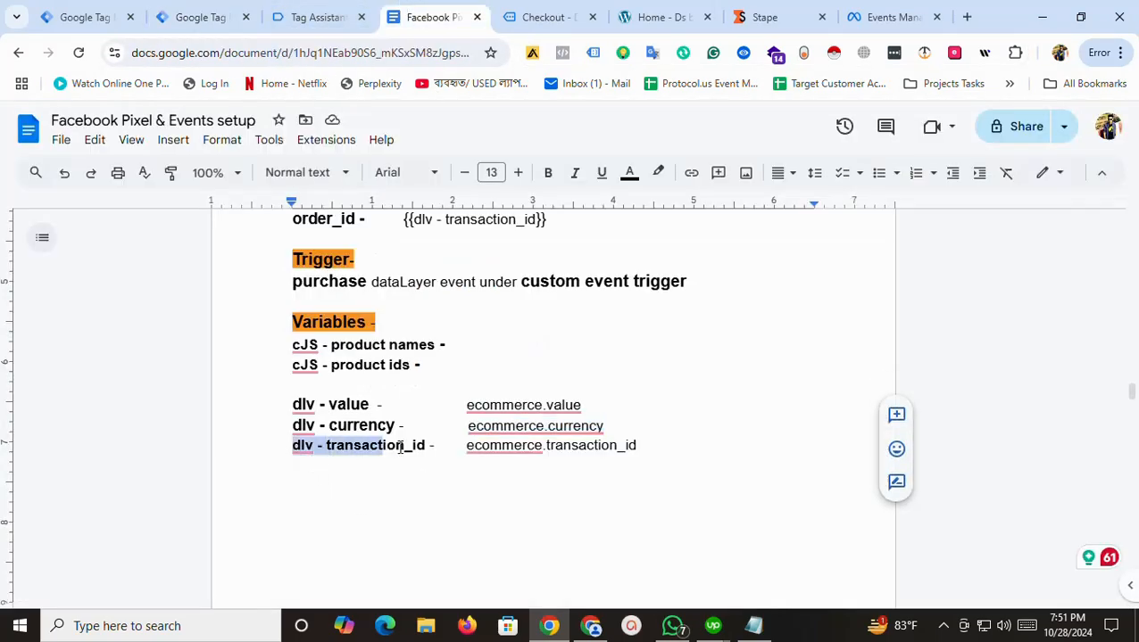
{"action": "left_click", "coordinate": [214, 11]}
{"action": "scroll", "coordinate": [1135, 486], "scroll_direction": "down", "scroll_amount": 1}
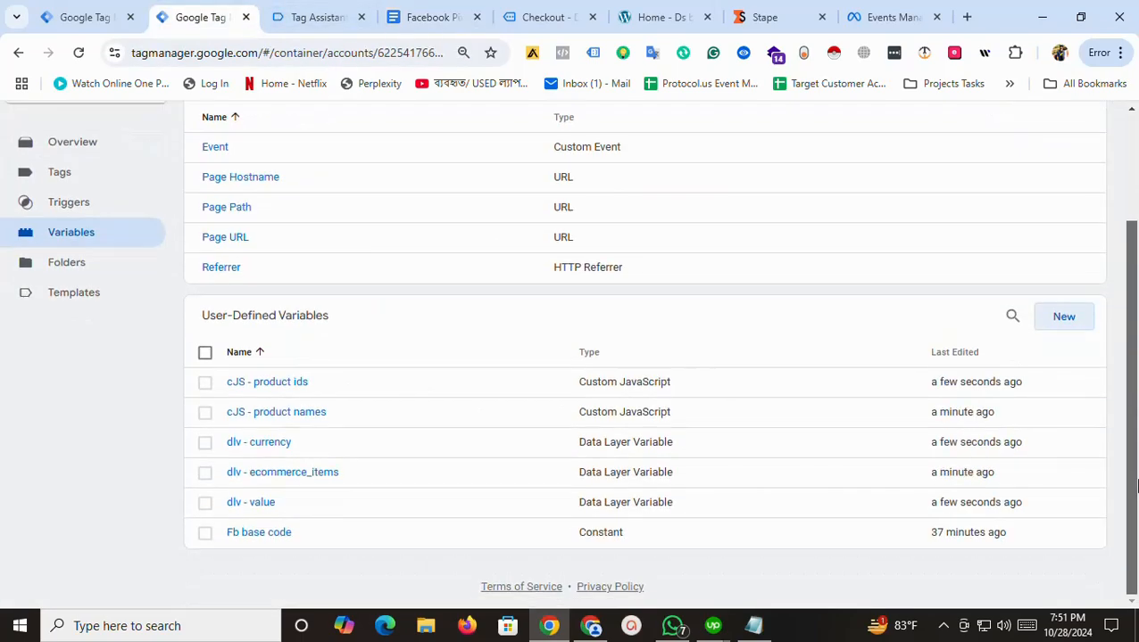
{"action": "left_click", "coordinate": [1066, 316]}
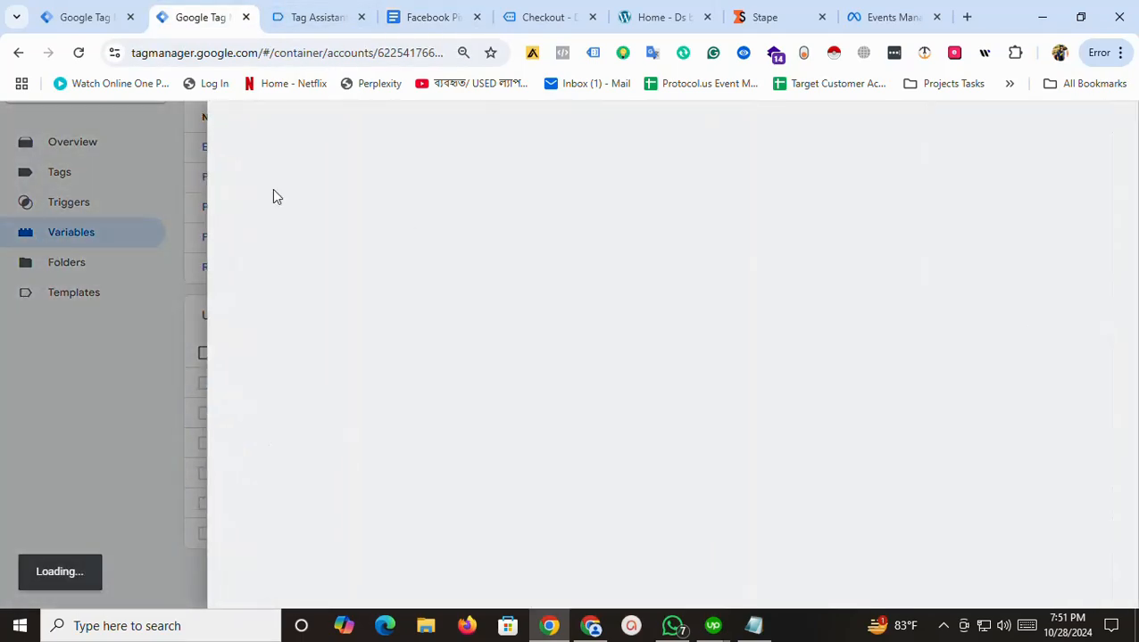
{"action": "triple_click", "coordinate": [305, 141]}
{"action": "type", "text": "dlv - transaction_id"}
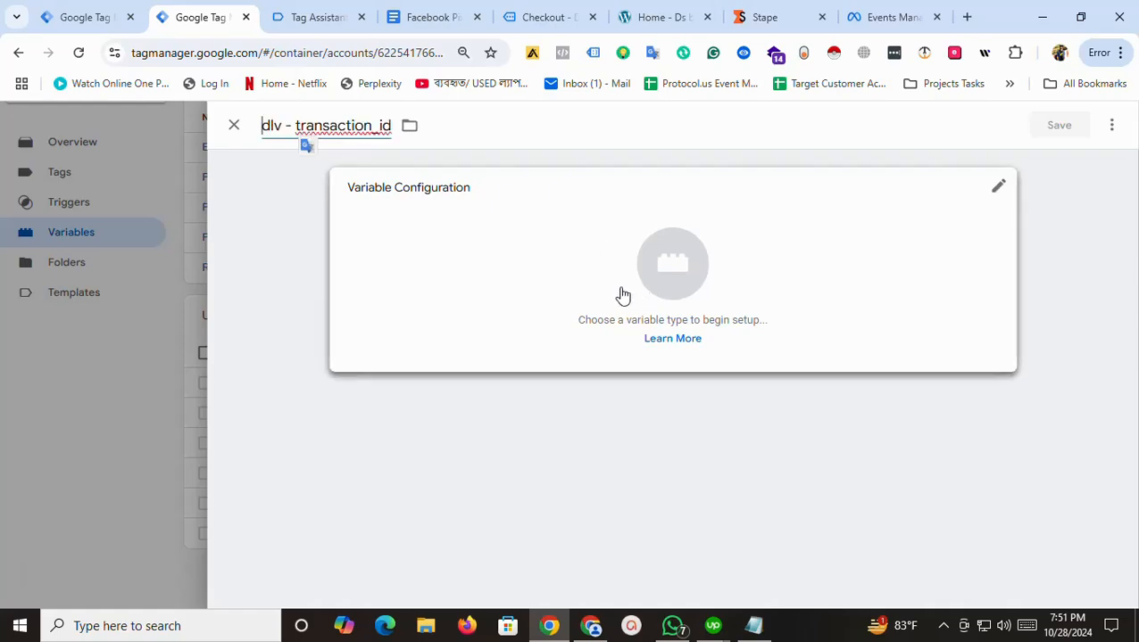
{"action": "left_click", "coordinate": [623, 297]}
{"action": "scroll", "coordinate": [752, 401], "scroll_direction": "down", "scroll_amount": 2}
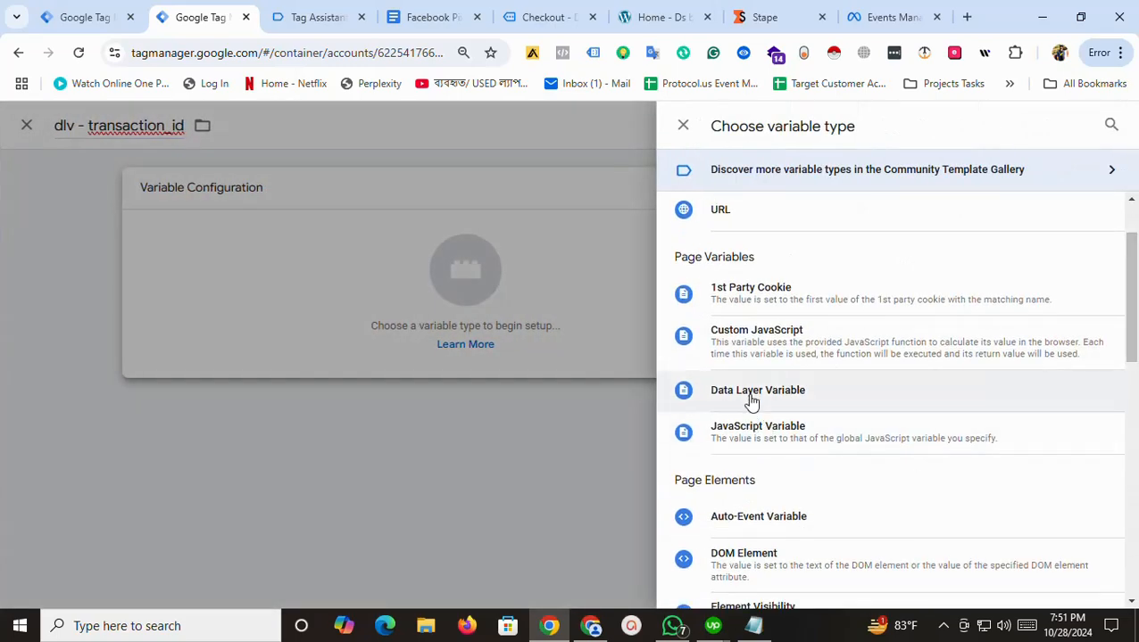
{"action": "left_click", "coordinate": [752, 397]}
Copy ecommerce.transaction_id from the setup document, set it as the data layer variable name of dlv - transaction_id, and save
{"action": "left_click", "coordinate": [432, 17]}
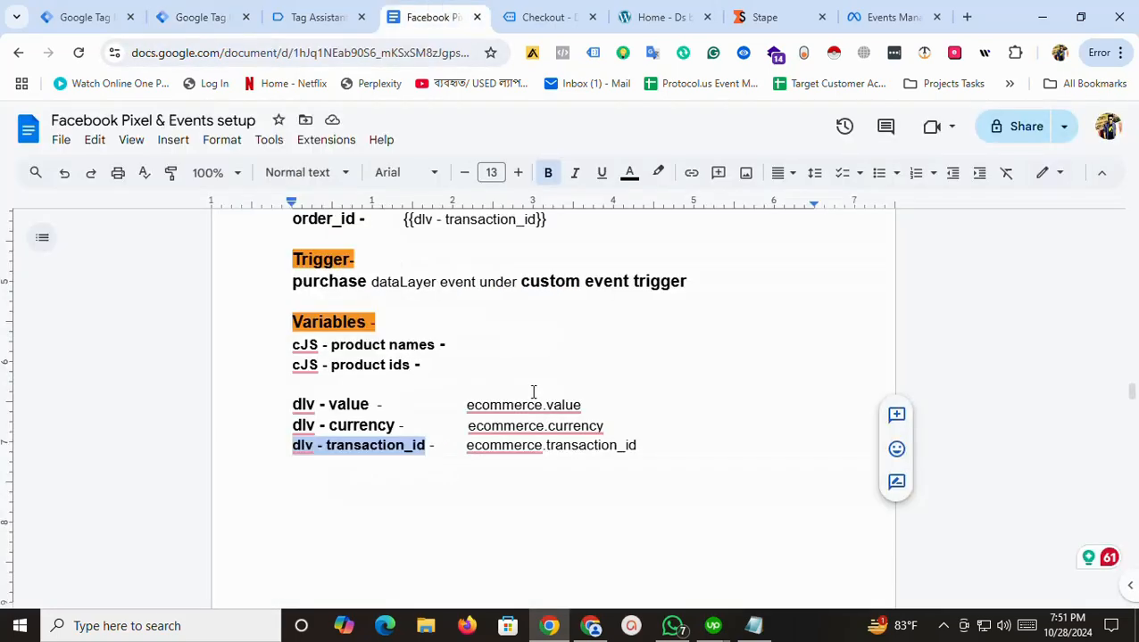
{"action": "left_click", "coordinate": [467, 448]}
{"action": "left_click_drag", "start_coordinate": [467, 448], "coordinate": [665, 445]}
{"action": "key", "text": "ctrl+c"}
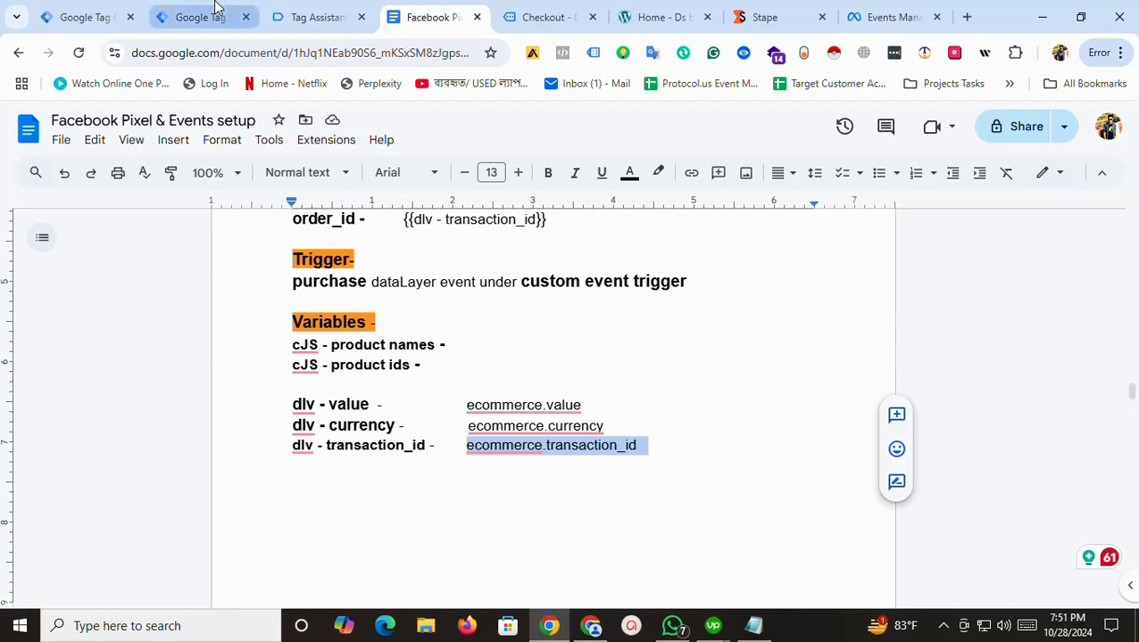
{"action": "left_click", "coordinate": [215, 9]}
{"action": "left_click", "coordinate": [424, 339]}
{"action": "key", "text": "ctrl+v"}
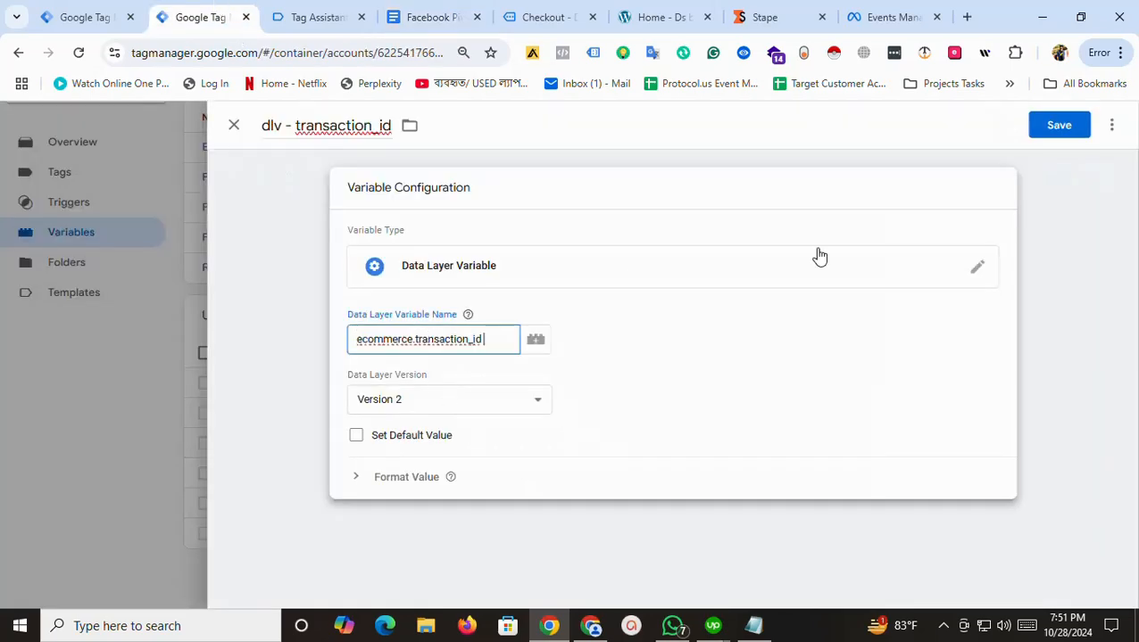
{"action": "left_click", "coordinate": [1066, 126]}
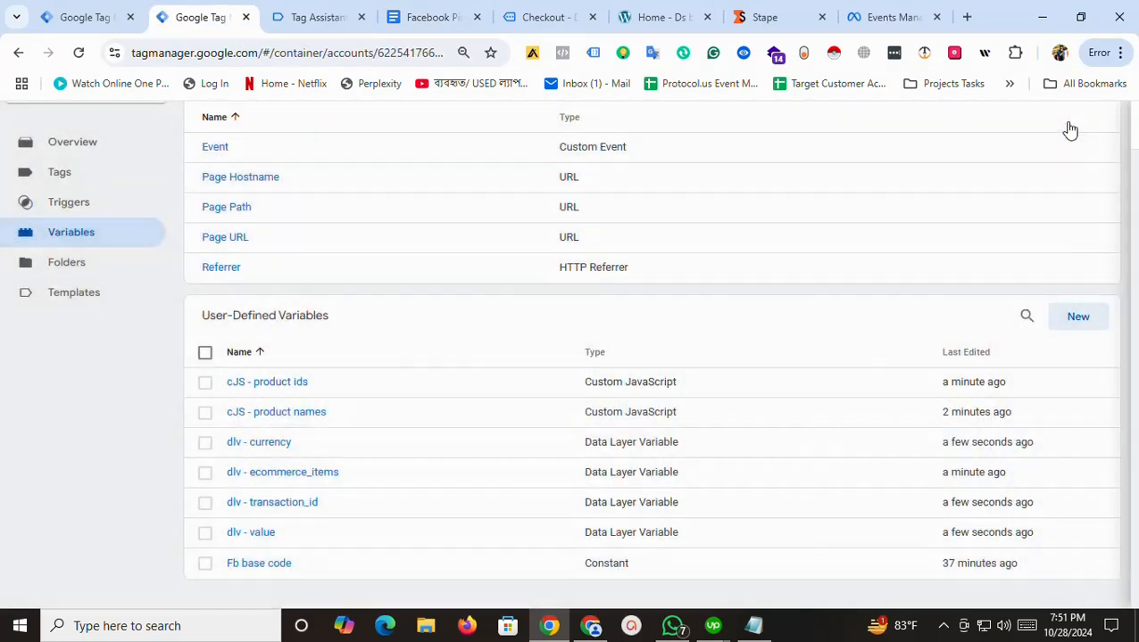
Look over the saved user-defined variables and open the workspace's list of tags
{"action": "scroll", "coordinate": [486, 464], "scroll_direction": "up", "scroll_amount": 3}
{"action": "scroll", "coordinate": [487, 447], "scroll_direction": "down", "scroll_amount": 3}
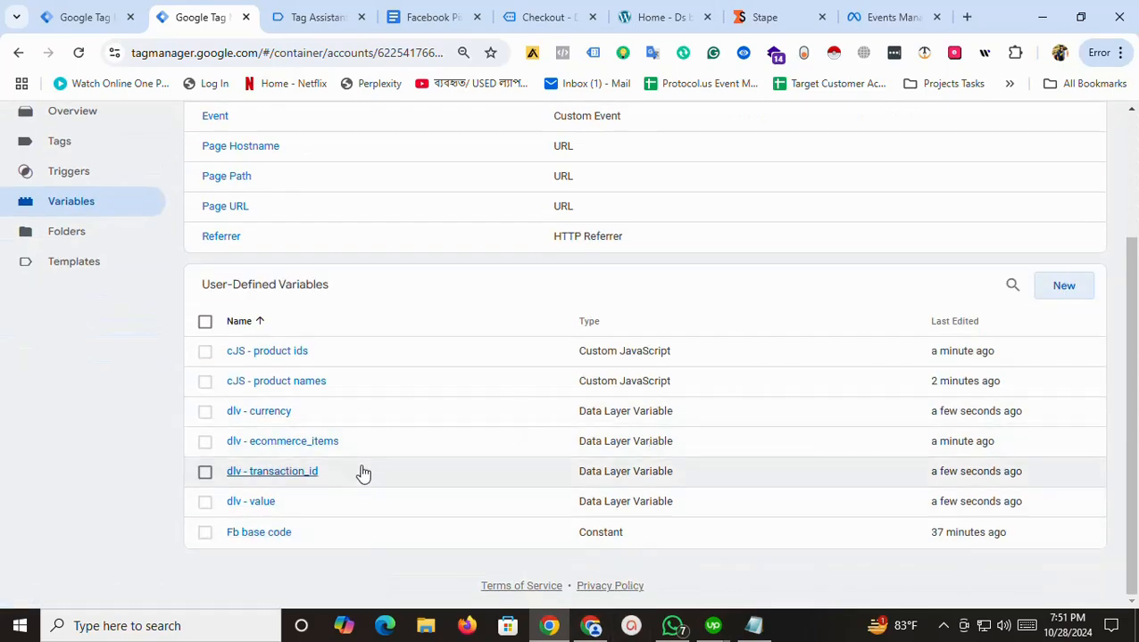
{"action": "scroll", "coordinate": [223, 352], "scroll_direction": "up", "scroll_amount": 2}
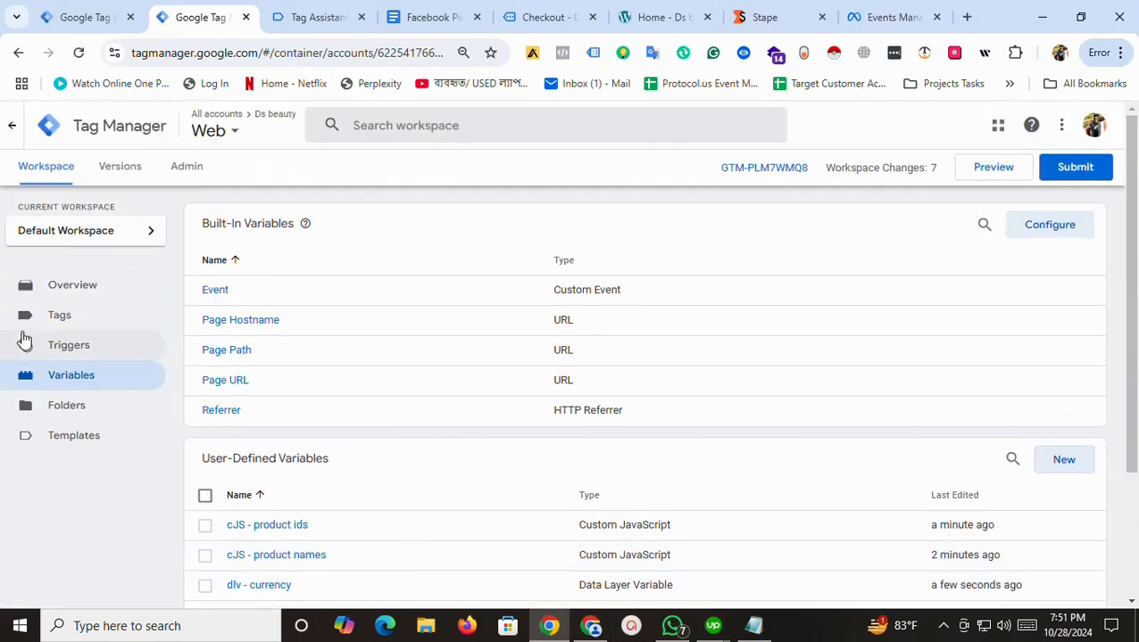
{"action": "left_click", "coordinate": [58, 323]}
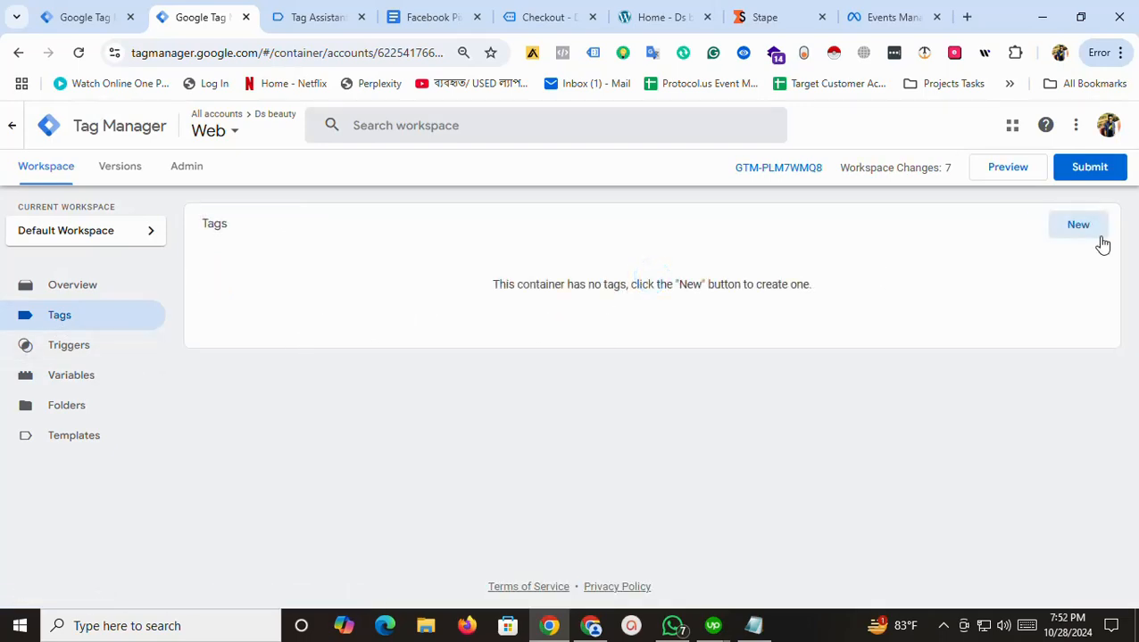
Create a new Facebook Pixel tag in the workspace and set its pixel ID to the Fb base code variable
{"action": "left_click", "coordinate": [1100, 239]}
{"action": "left_click", "coordinate": [493, 251]}
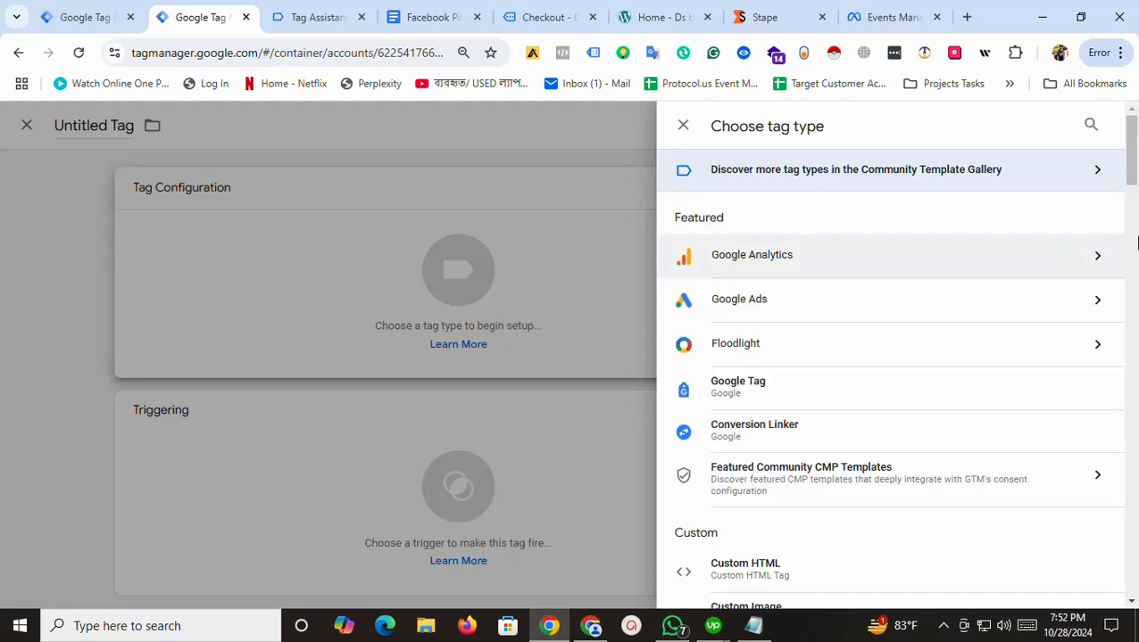
{"action": "scroll", "coordinate": [830, 393], "scroll_direction": "down", "scroll_amount": 3}
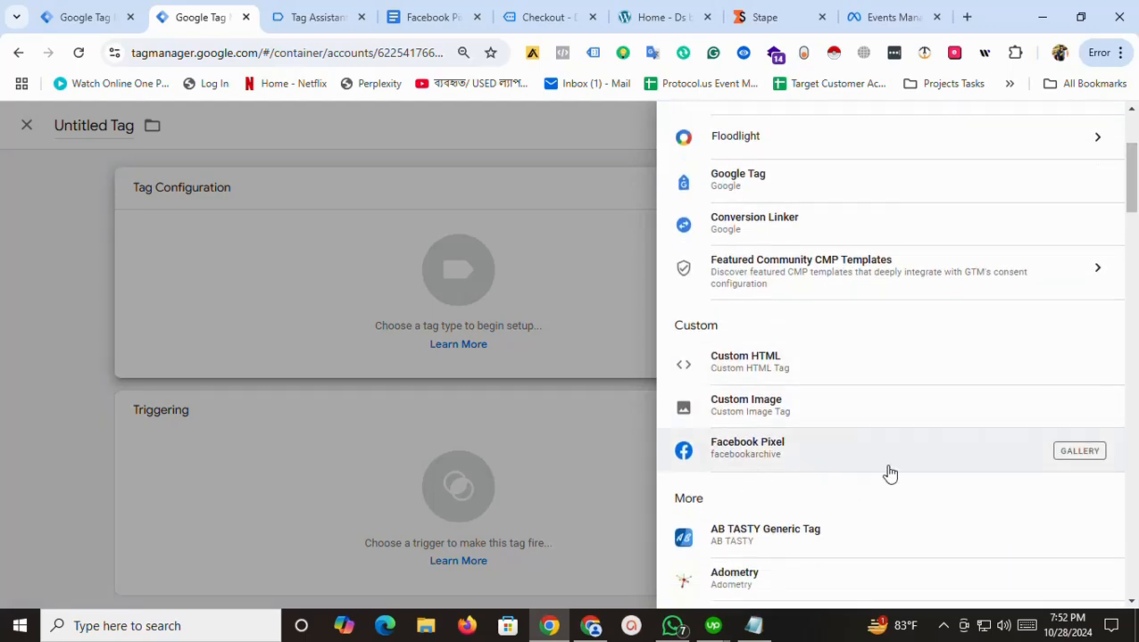
{"action": "left_click", "coordinate": [827, 464]}
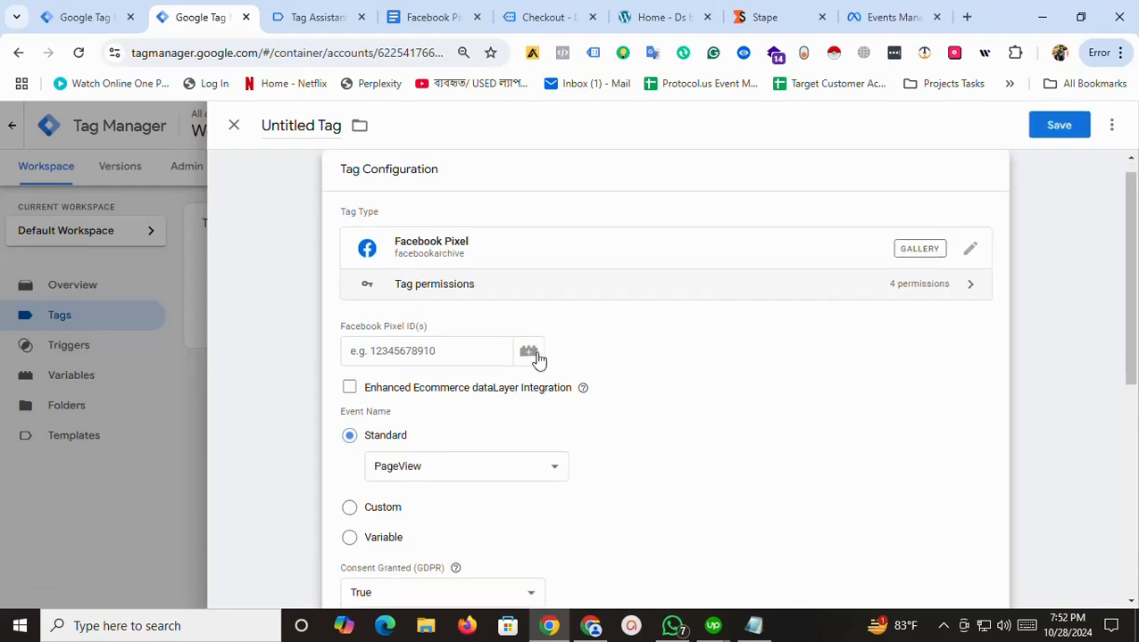
{"action": "left_click", "coordinate": [538, 356]}
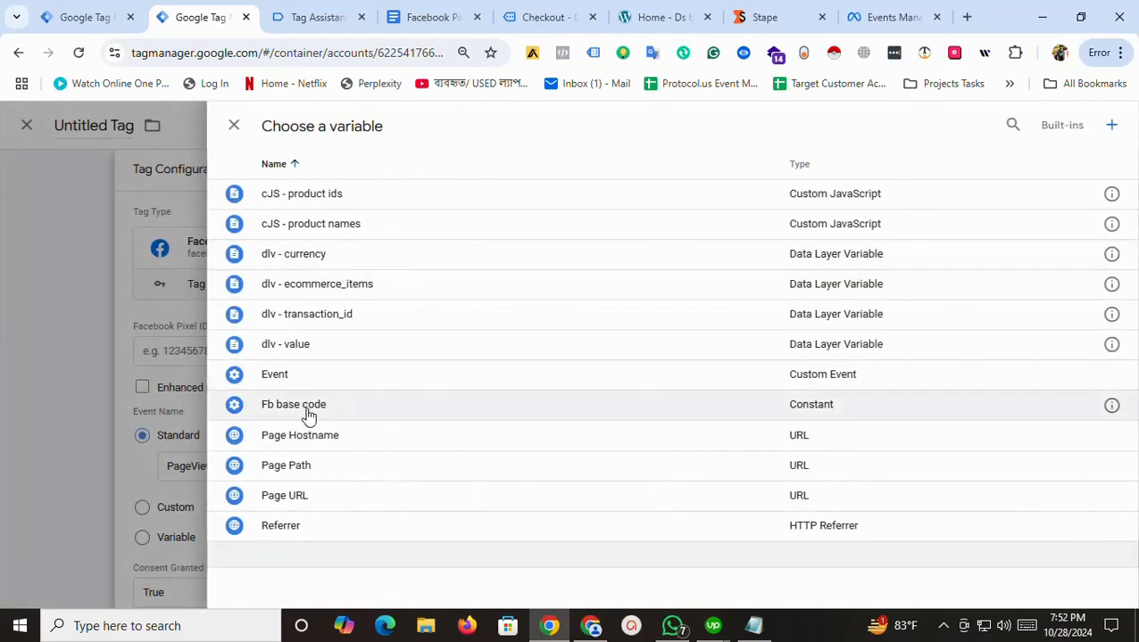
{"action": "left_click", "coordinate": [523, 413]}
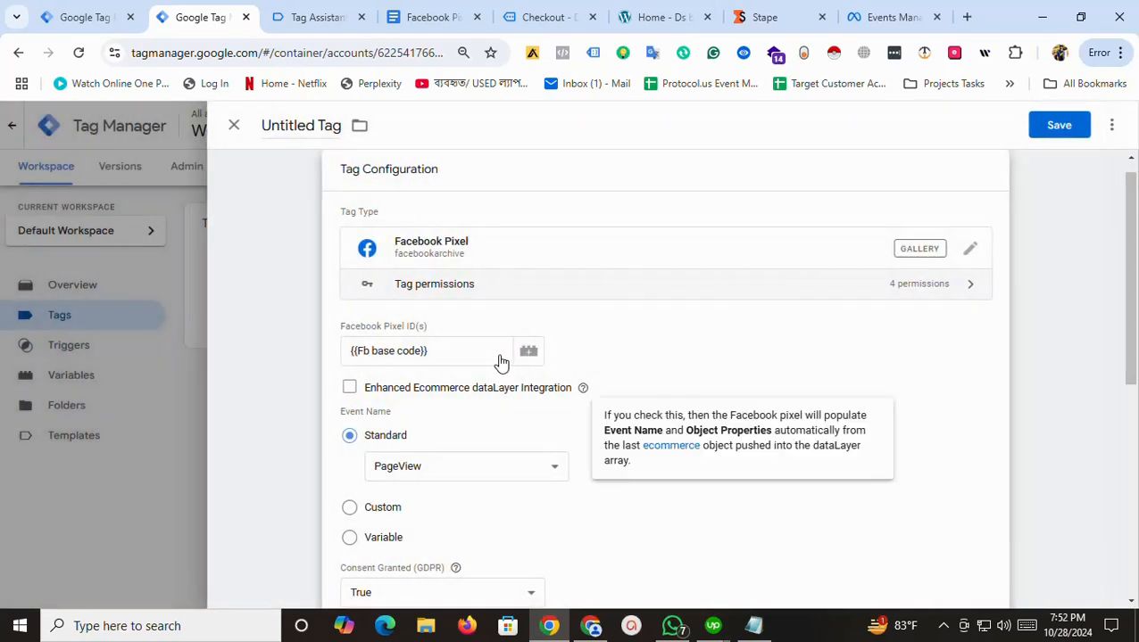
Name the new tag Fb-pageview-tag
{"action": "double_click", "coordinate": [302, 132]}
{"action": "triple_click", "coordinate": [304, 134]}
{"action": "type", "text": "Fb-pageview-tag"}
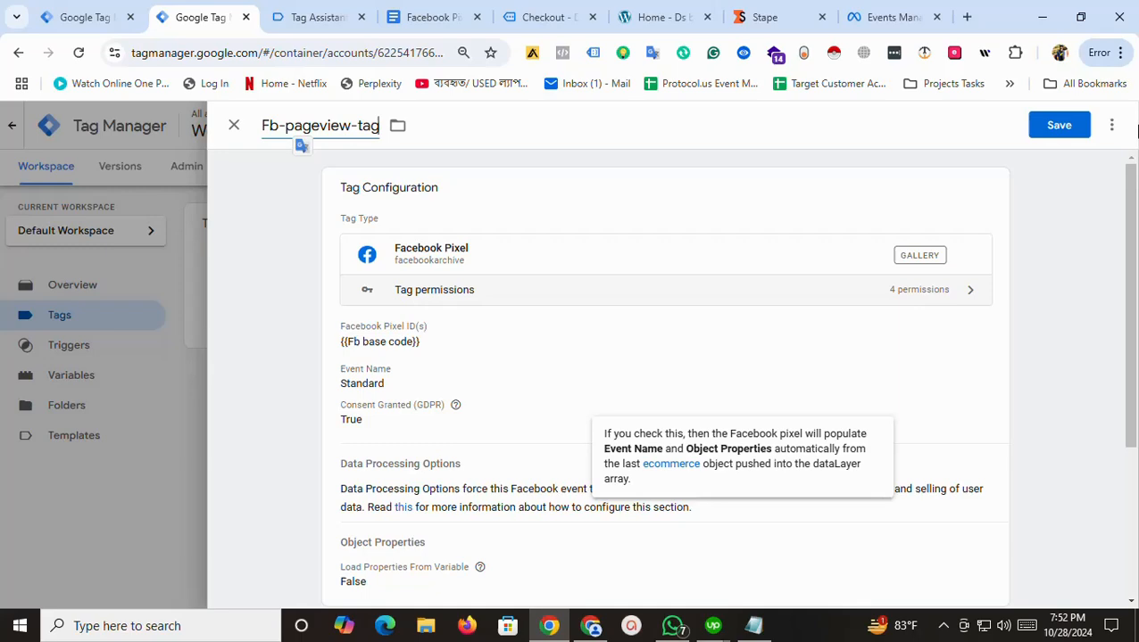
Set Fb-pageview-tag to fire on the All Pages trigger, check its PageView configuration, and save the tag
{"action": "scroll", "coordinate": [651, 381], "scroll_direction": "down", "scroll_amount": 3}
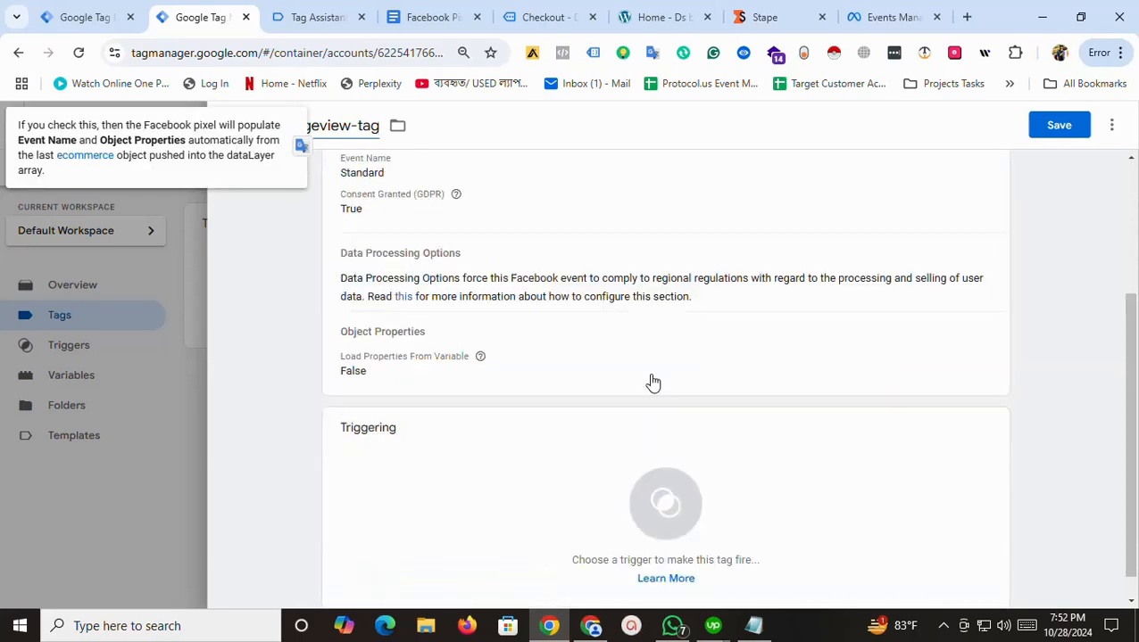
{"action": "left_click", "coordinate": [460, 447]}
{"action": "left_click", "coordinate": [407, 187]}
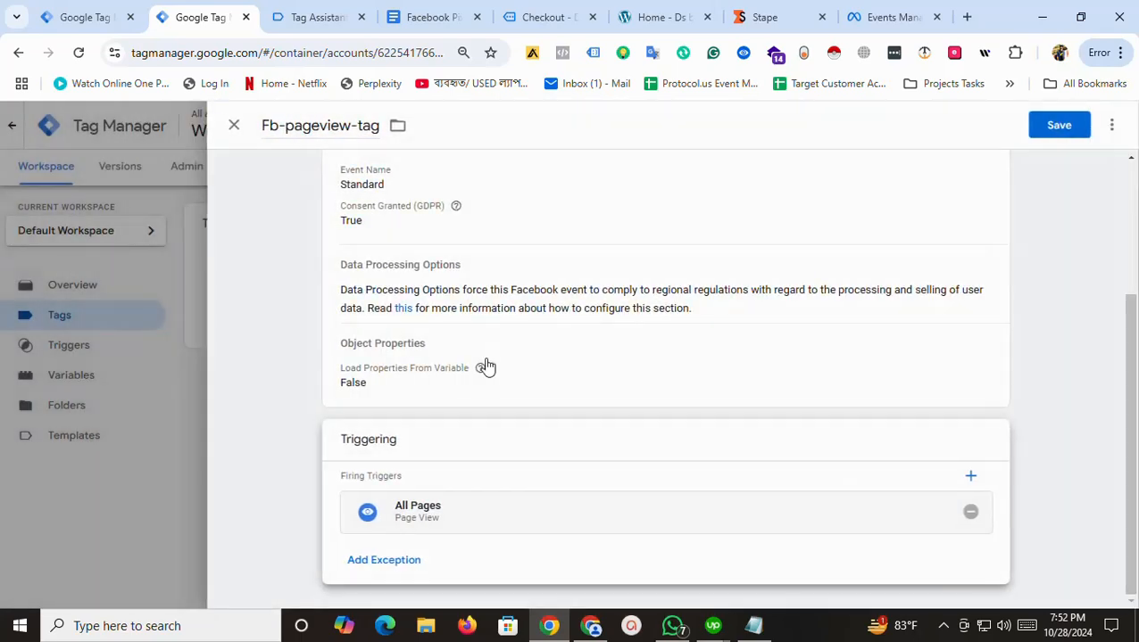
{"action": "scroll", "coordinate": [737, 342], "scroll_direction": "up", "scroll_amount": 1}
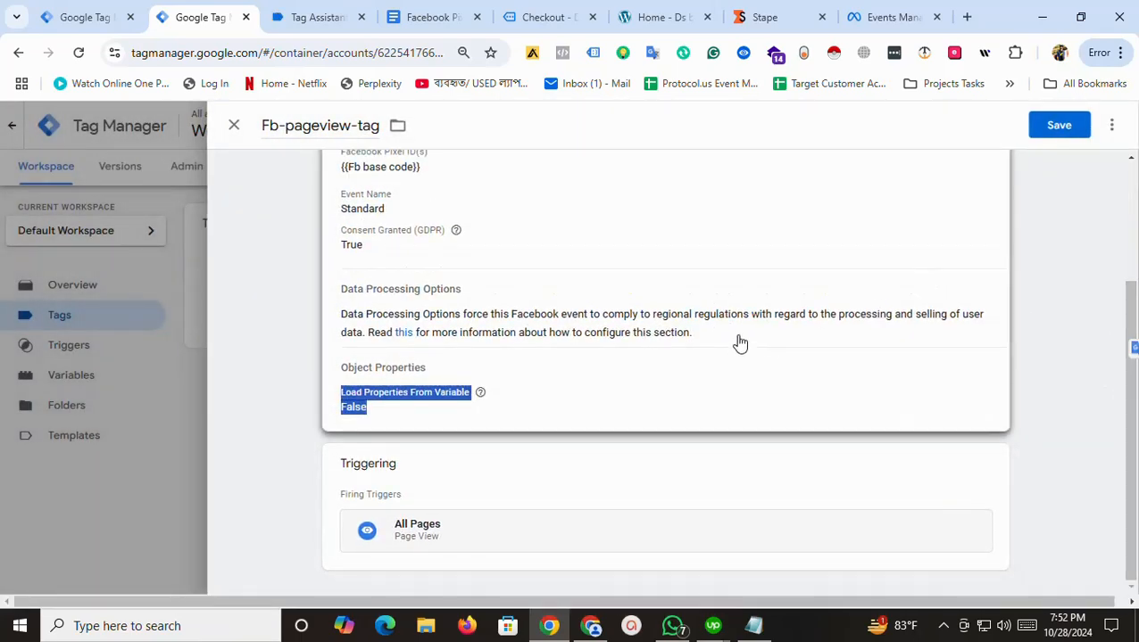
{"action": "left_click", "coordinate": [736, 290]}
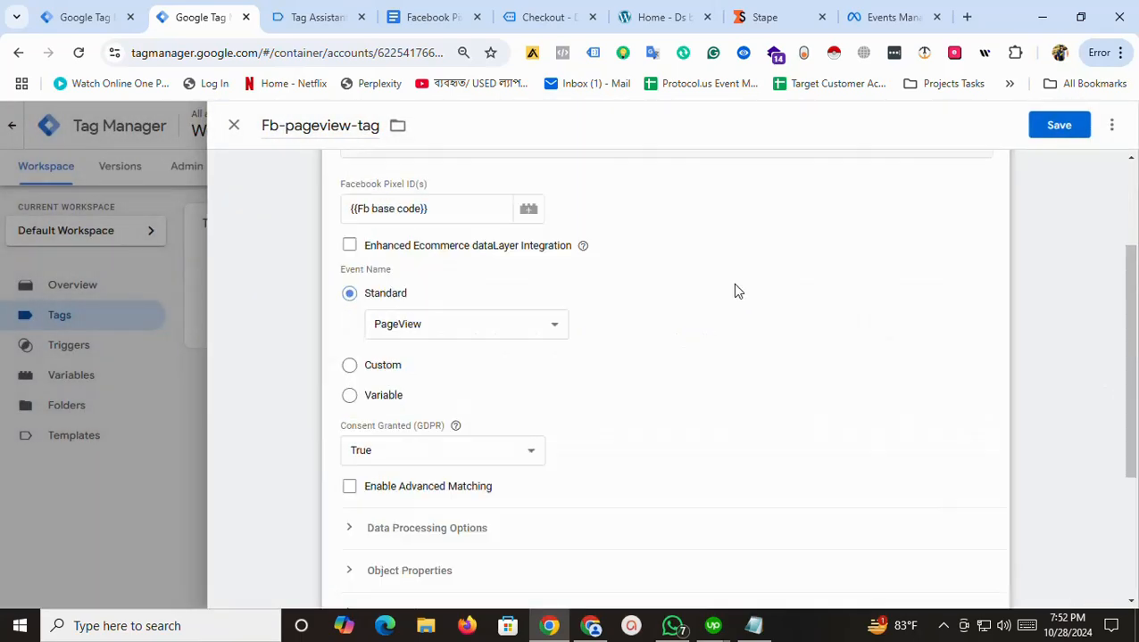
{"action": "left_click", "coordinate": [1078, 123]}
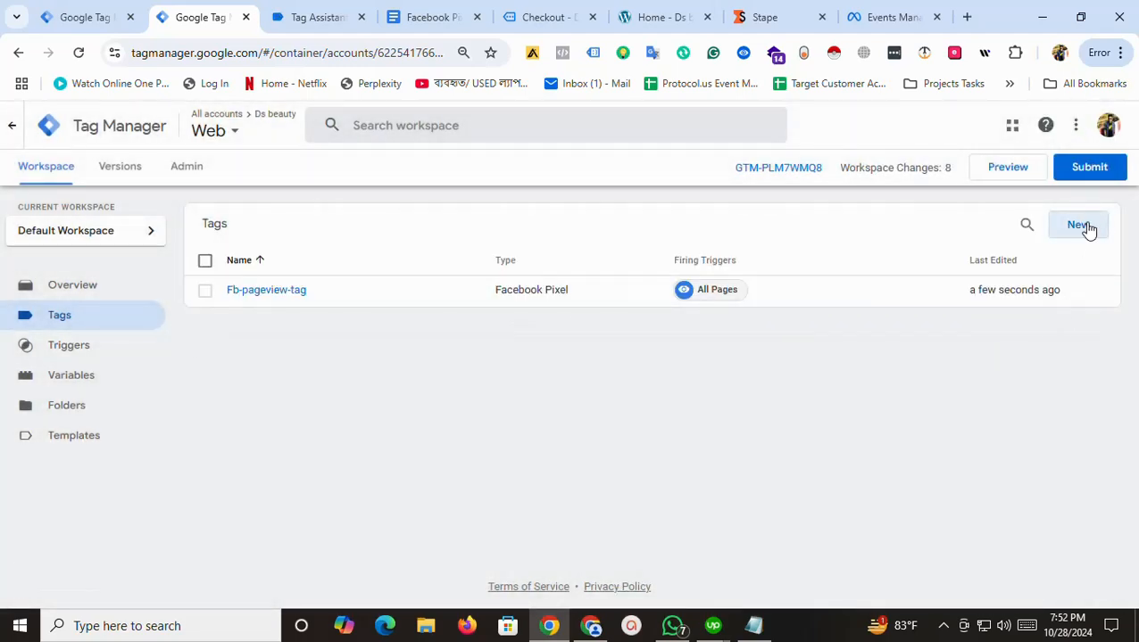
Start a second tag named Fb-purchase and choose Facebook Pixel as its tag type
{"action": "left_click", "coordinate": [1077, 225]}
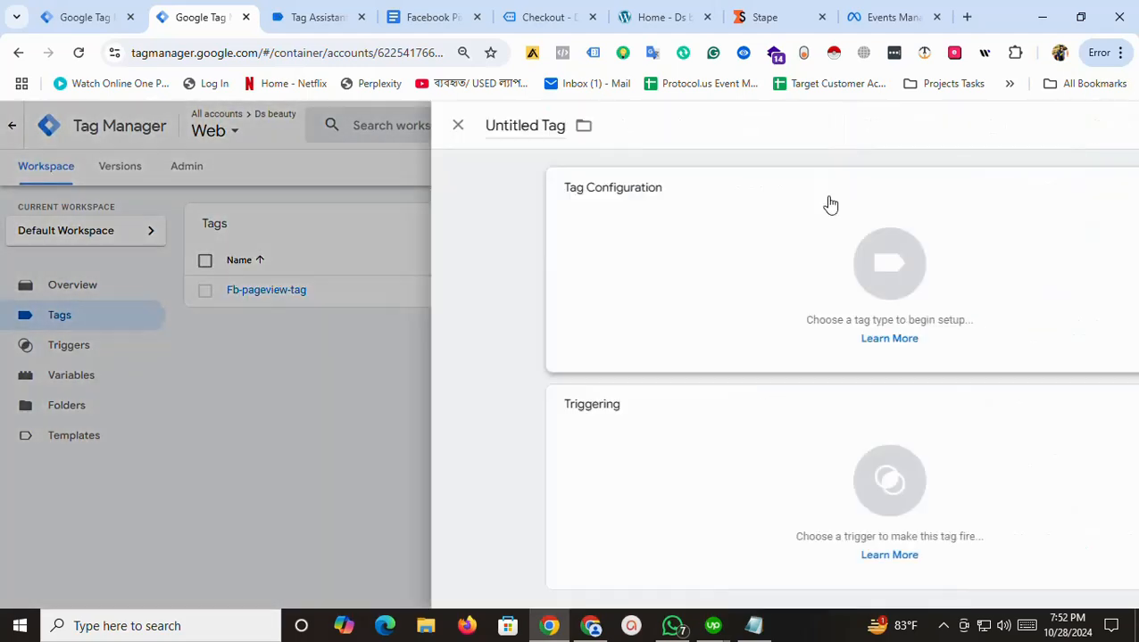
{"action": "left_click", "coordinate": [306, 126]}
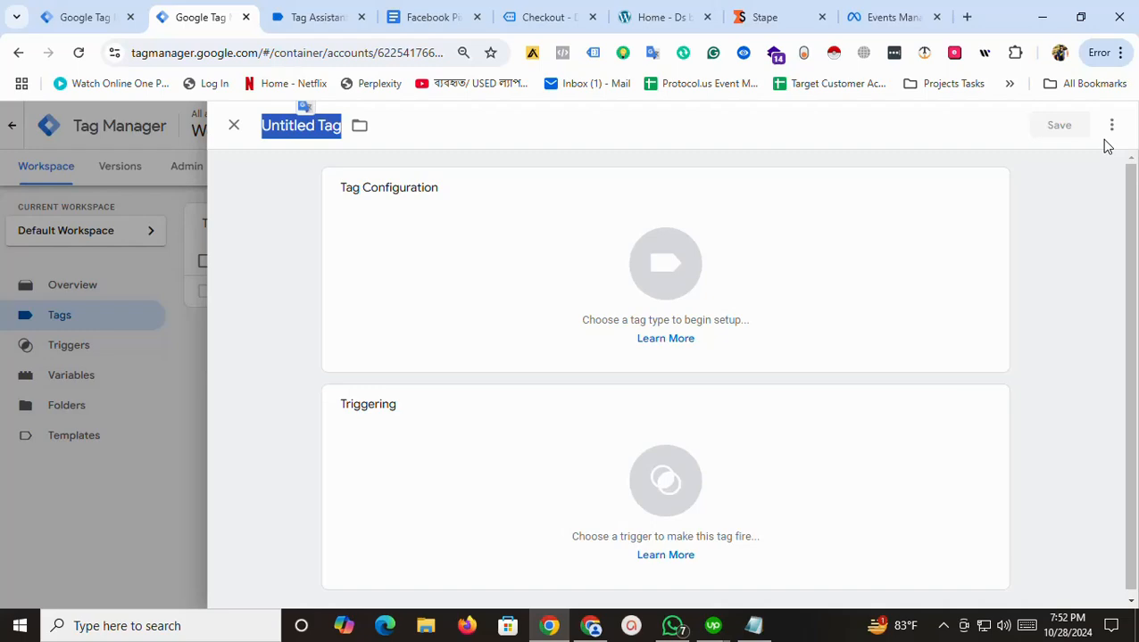
{"action": "type", "text": "Fb-purchase"}
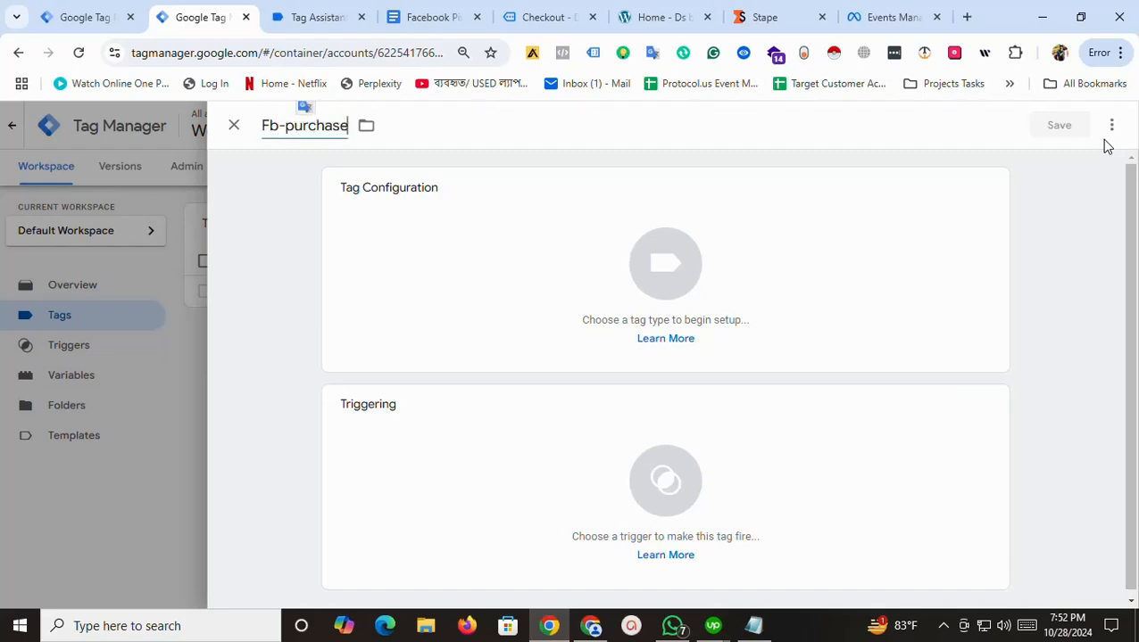
{"action": "left_click", "coordinate": [776, 279]}
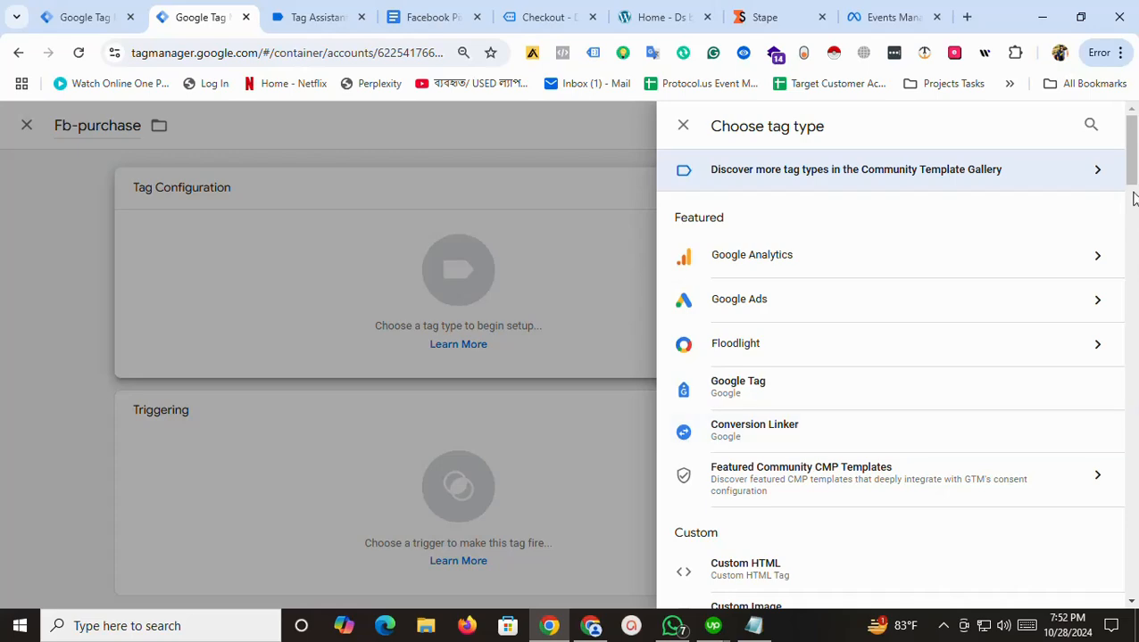
{"action": "scroll", "coordinate": [801, 457], "scroll_direction": "down", "scroll_amount": 4}
{"action": "left_click", "coordinate": [752, 312]}
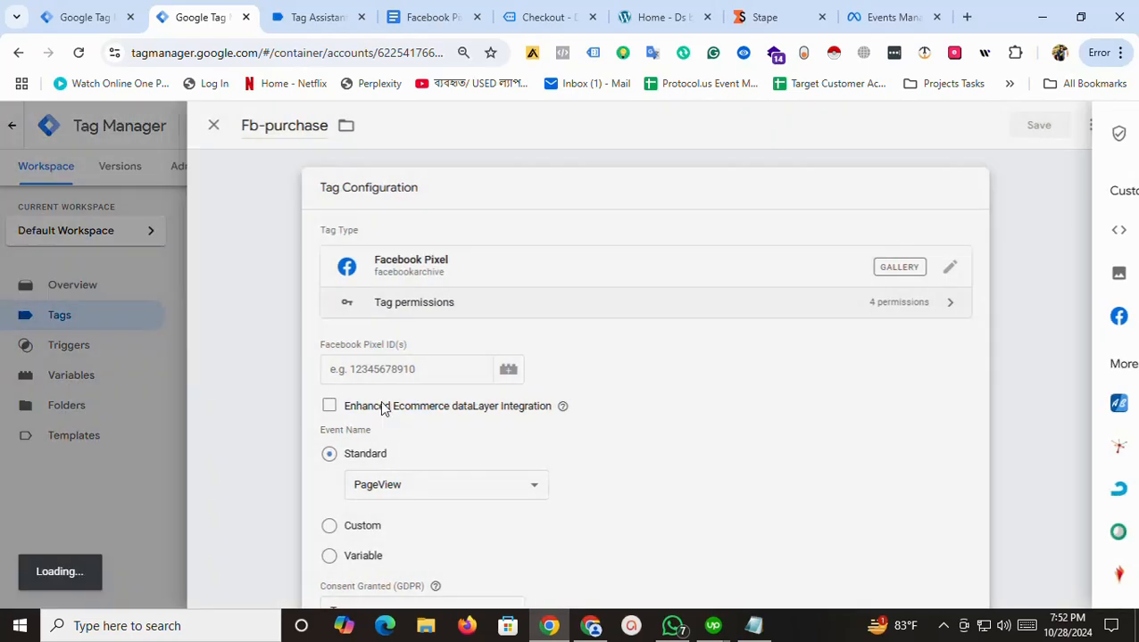
Set the Fb-purchase tag's pixel ID to the Fb base code variable and its standard event to Purchase
{"action": "left_click", "coordinate": [528, 380]}
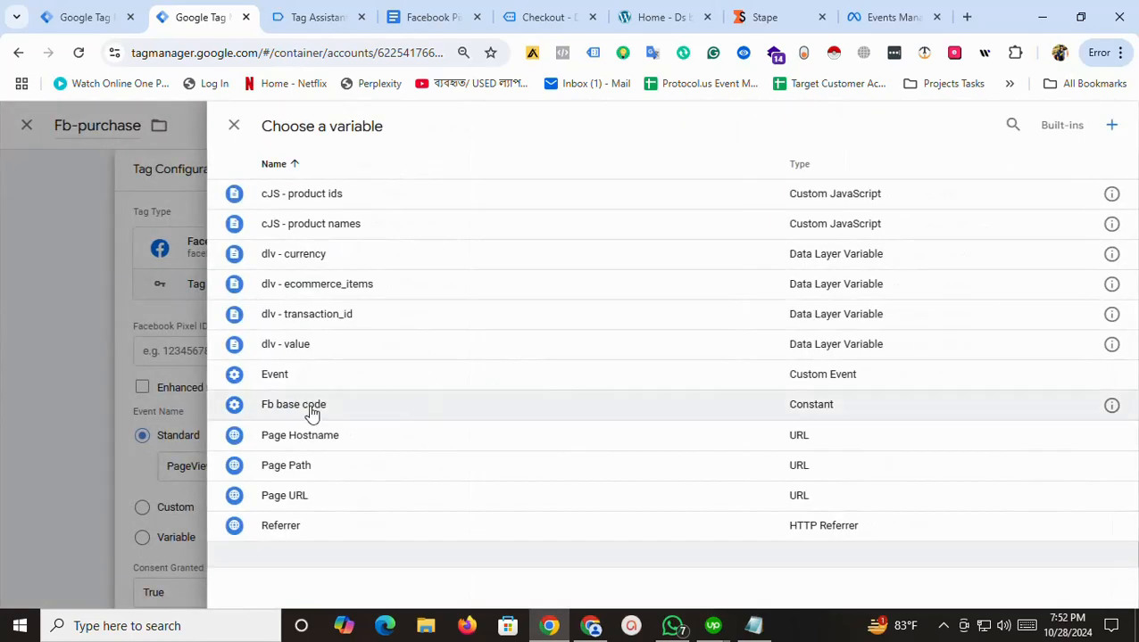
{"action": "left_click", "coordinate": [310, 414]}
{"action": "left_click_drag", "start_coordinate": [1129, 357], "coordinate": [1129, 423]}
{"action": "left_click", "coordinate": [532, 330]}
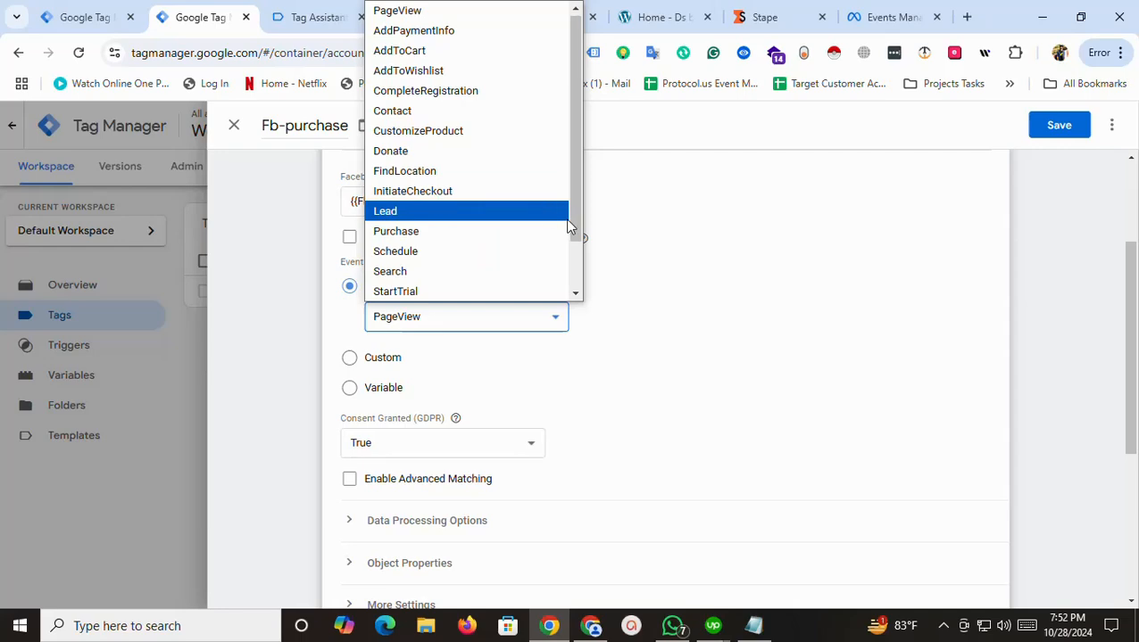
{"action": "left_click", "coordinate": [443, 234]}
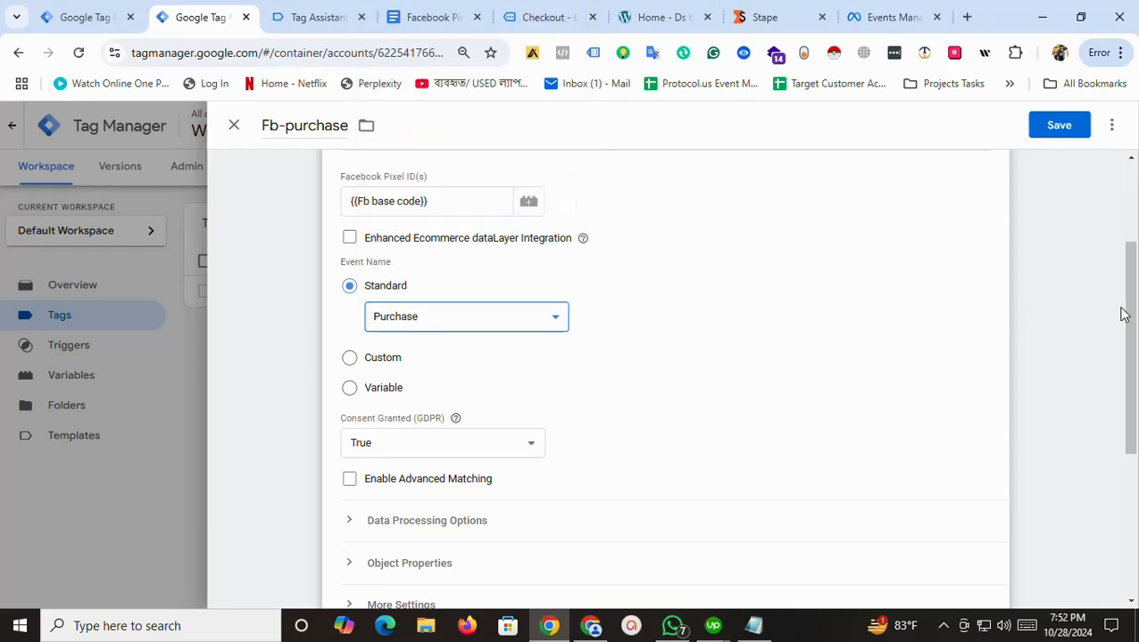
Assign the Event-purchase custom event as the firing trigger of the Fb-purchase tag
{"action": "left_click_drag", "start_coordinate": [1126, 314], "coordinate": [1126, 454]}
{"action": "left_click", "coordinate": [440, 457]}
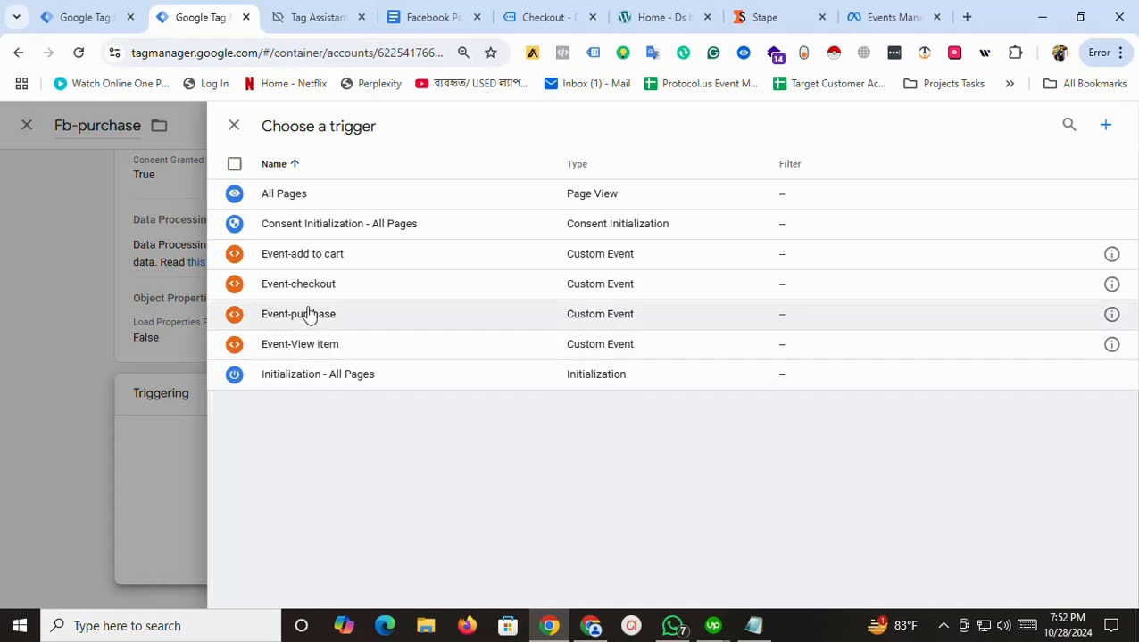
{"action": "left_click", "coordinate": [308, 315]}
Reopen the Fb-purchase tag configuration and add four empty rows under Object Properties
{"action": "scroll", "coordinate": [496, 325], "scroll_direction": "up", "scroll_amount": 2}
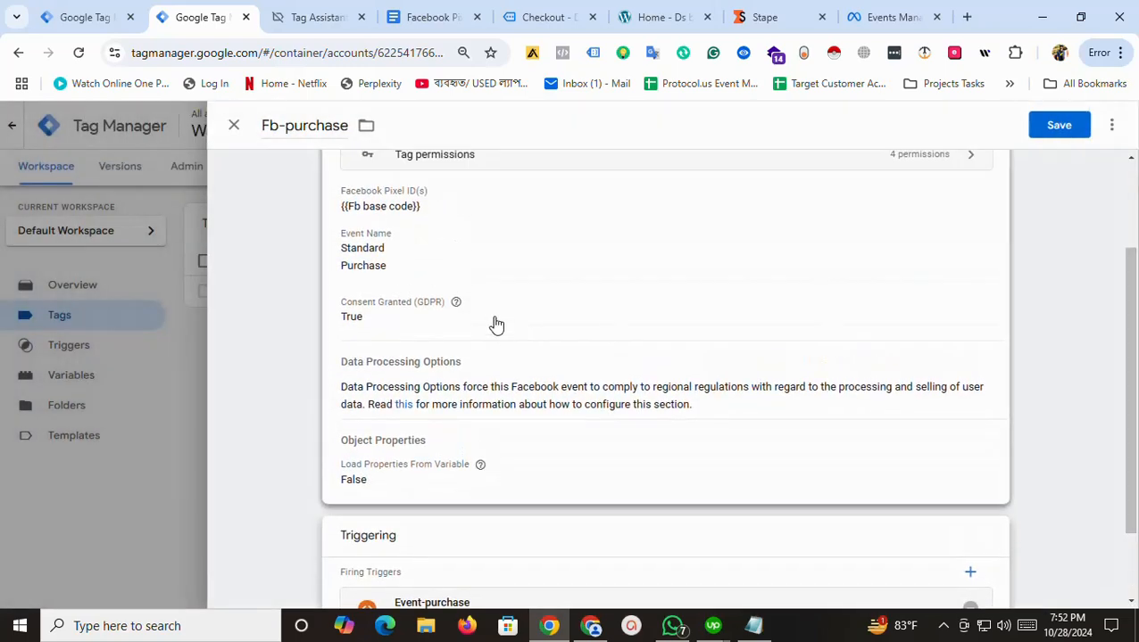
{"action": "left_click", "coordinate": [496, 325]}
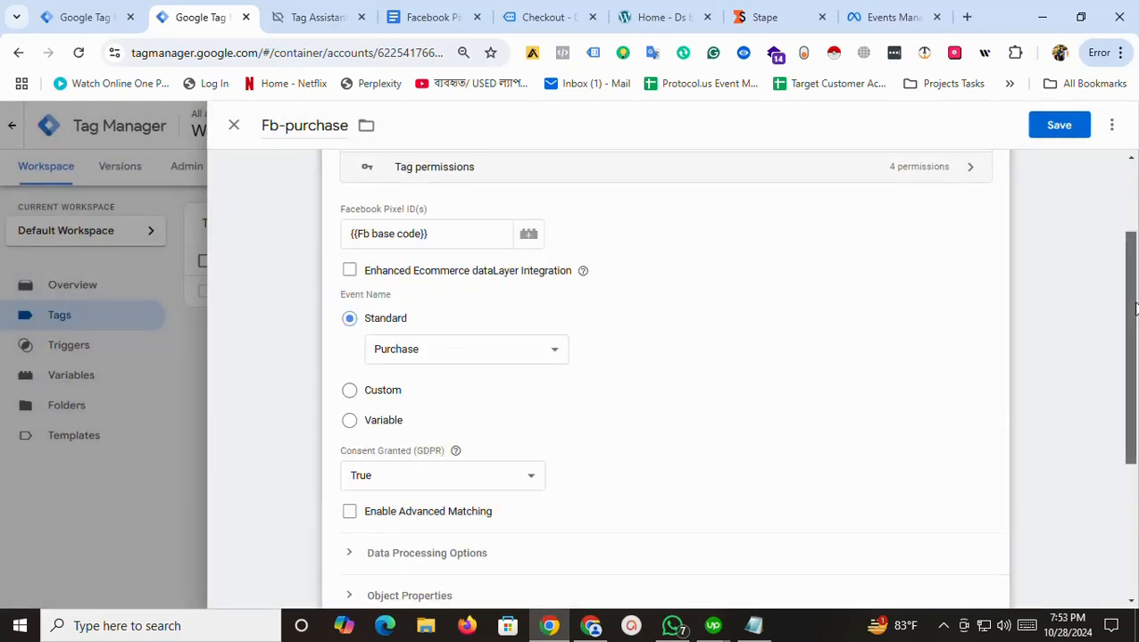
{"action": "left_click_drag", "start_coordinate": [1131, 301], "coordinate": [1137, 418]}
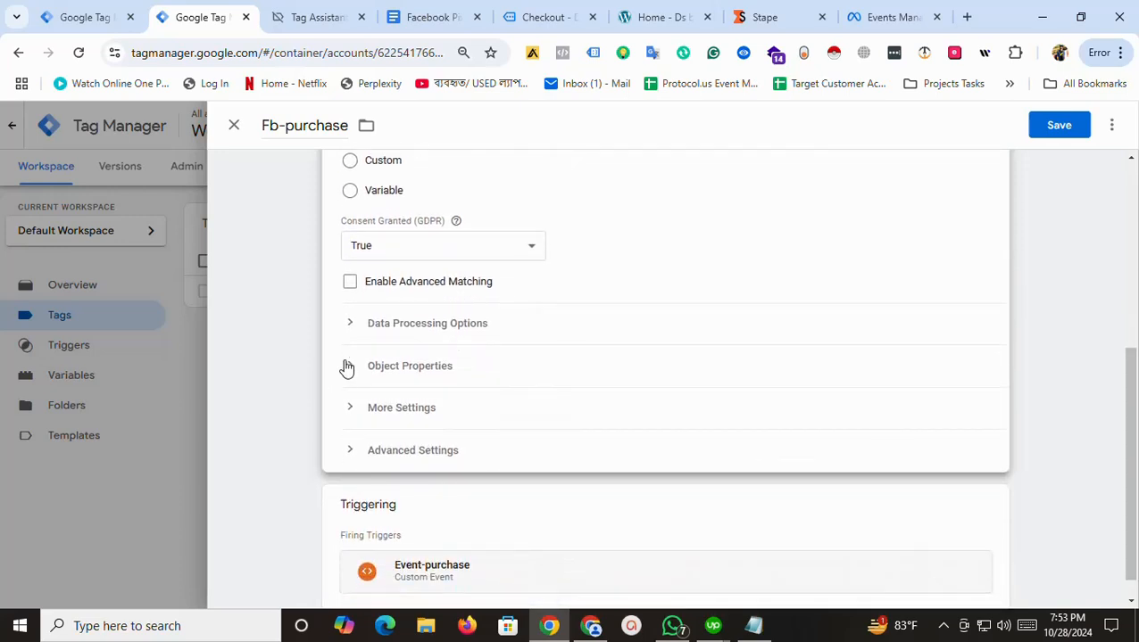
{"action": "left_click", "coordinate": [348, 366]}
{"action": "scroll", "coordinate": [473, 381], "scroll_direction": "down", "scroll_amount": 2}
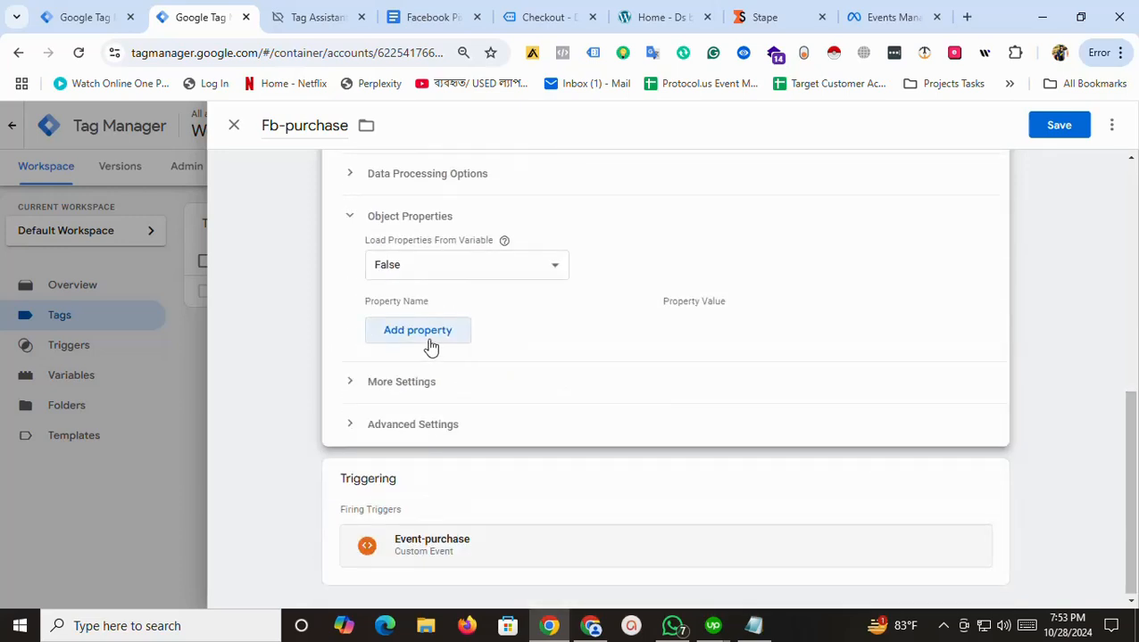
{"action": "left_click", "coordinate": [431, 342]}
{"action": "left_click", "coordinate": [439, 377]}
{"action": "left_click", "coordinate": [427, 412]}
{"action": "left_click", "coordinate": [425, 436]}
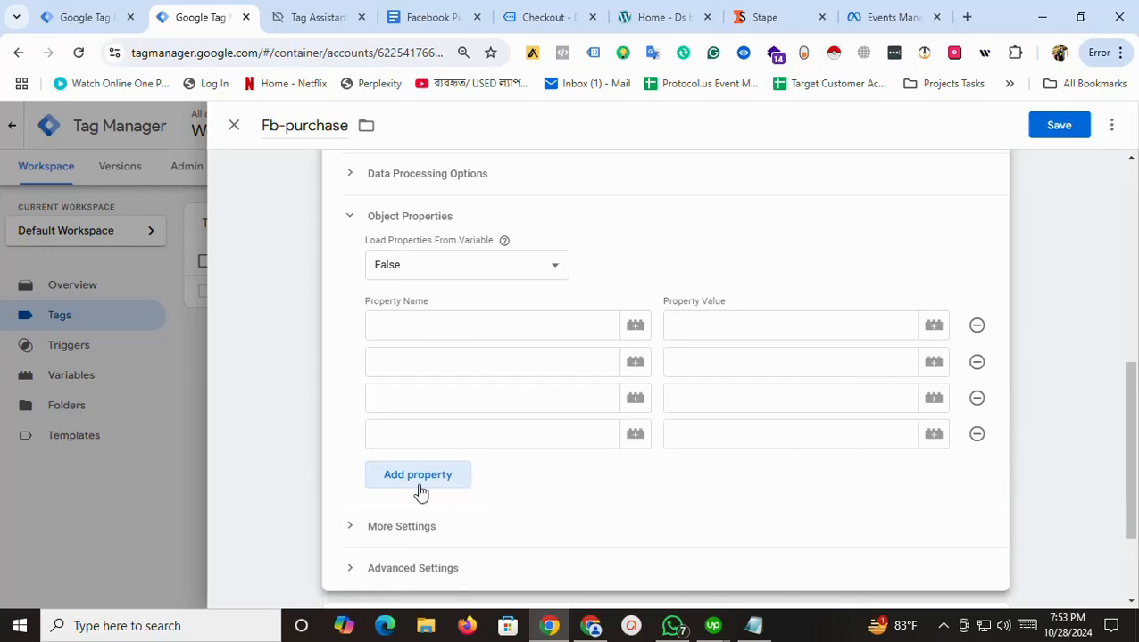
Copy content_type from the Purchase Event Setup section of the setup document and enter it as the first property name in the Fb-purchase tag
{"action": "left_click", "coordinate": [437, 331]}
{"action": "left_click", "coordinate": [451, 14]}
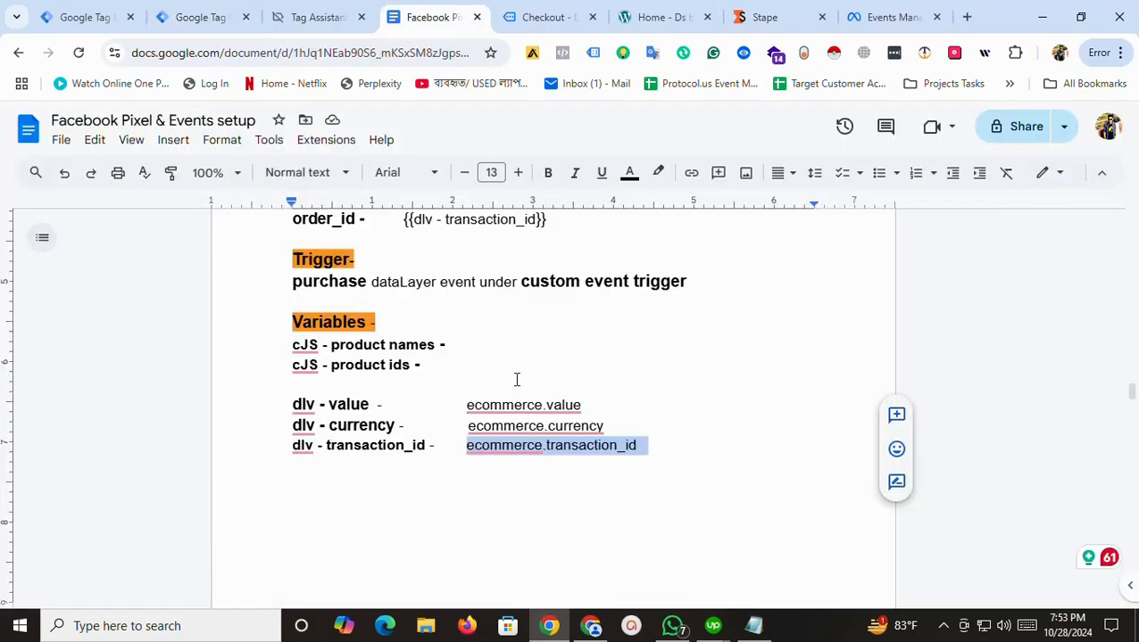
{"action": "left_click_drag", "start_coordinate": [434, 346], "coordinate": [293, 344]}
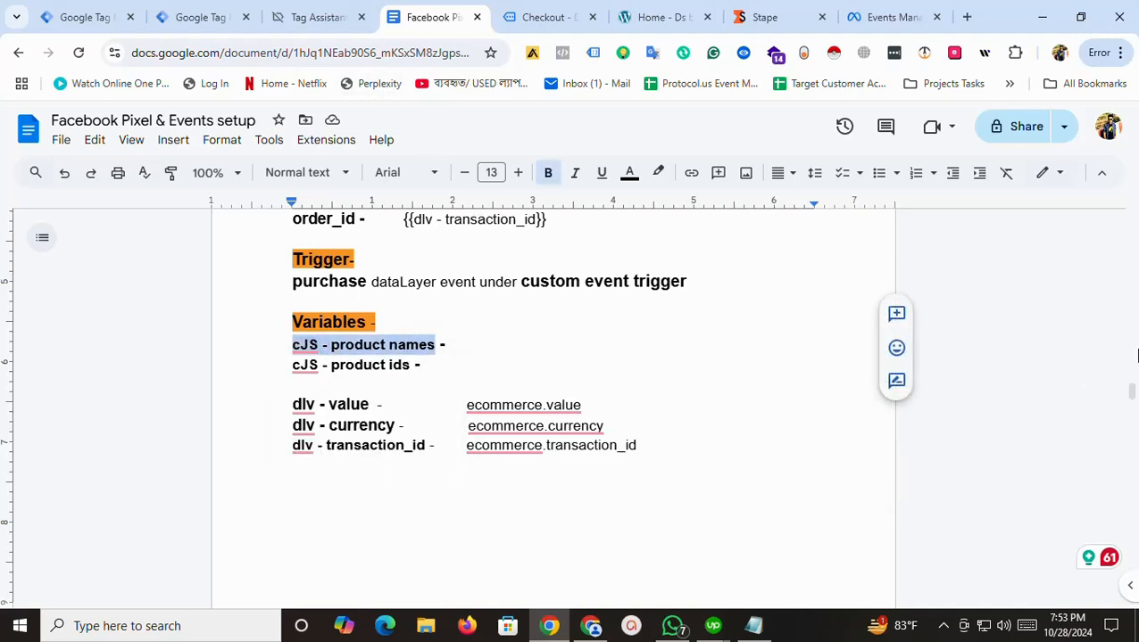
{"action": "scroll", "coordinate": [1132, 383], "scroll_direction": "up", "scroll_amount": 3}
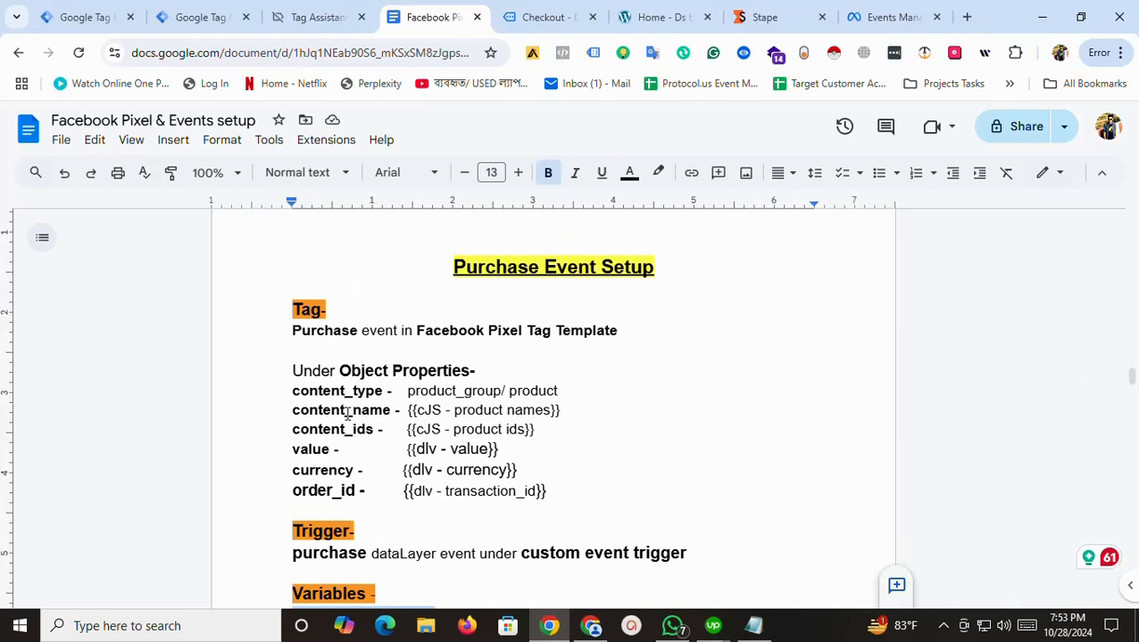
{"action": "left_click_drag", "start_coordinate": [292, 394], "coordinate": [333, 400]}
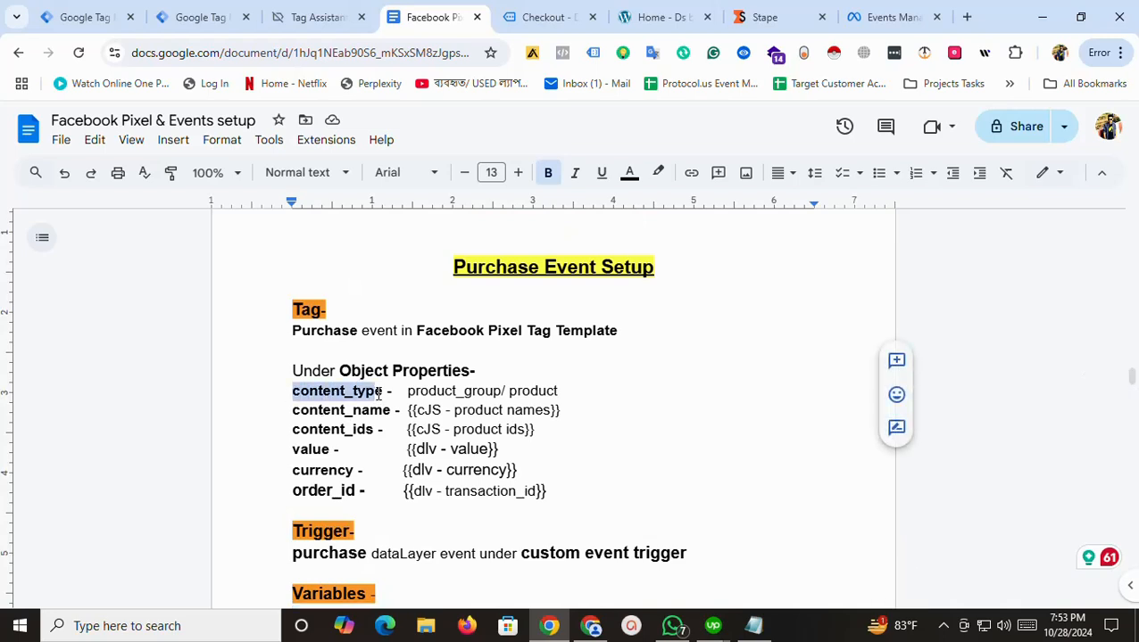
{"action": "key", "text": "ctrl+c"}
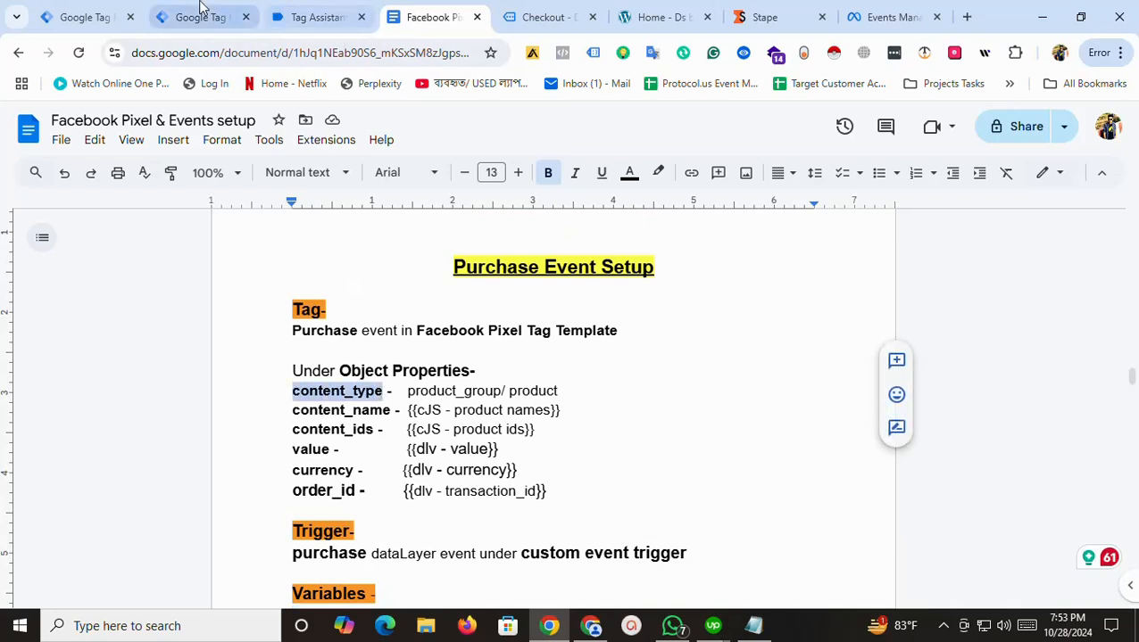
{"action": "left_click", "coordinate": [201, 17]}
{"action": "left_click", "coordinate": [434, 319]}
{"action": "key", "text": "ctrl+v"}
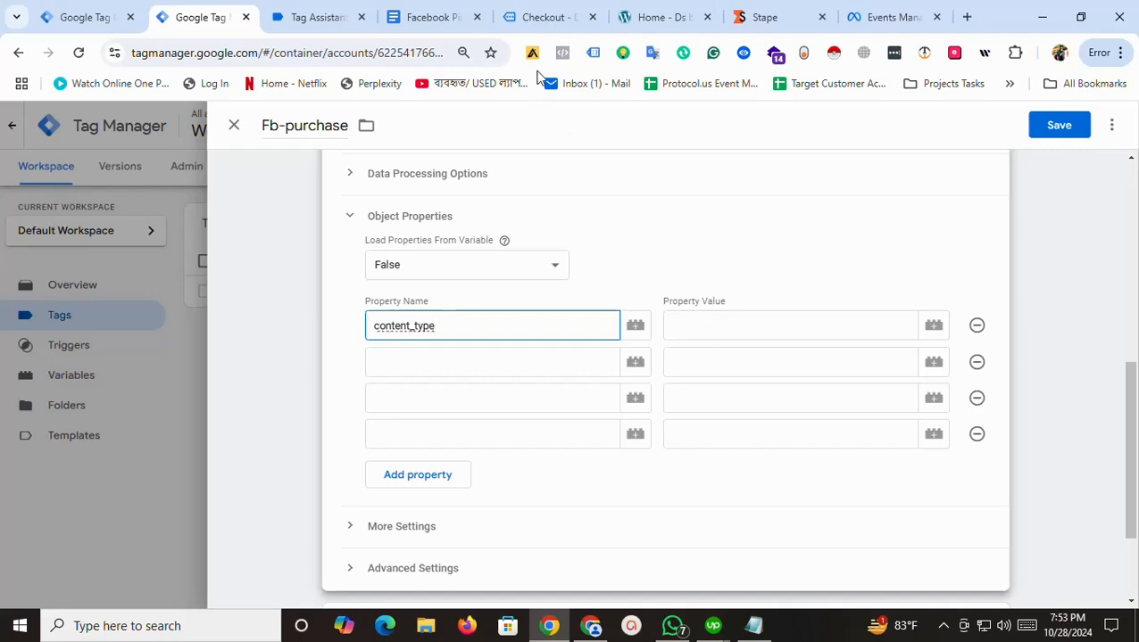
Copy product from the content_type line of the setup document and enter it as that property's value in Tag Manager
{"action": "left_click", "coordinate": [432, 17]}
{"action": "left_click_drag", "start_coordinate": [510, 391], "coordinate": [560, 391]}
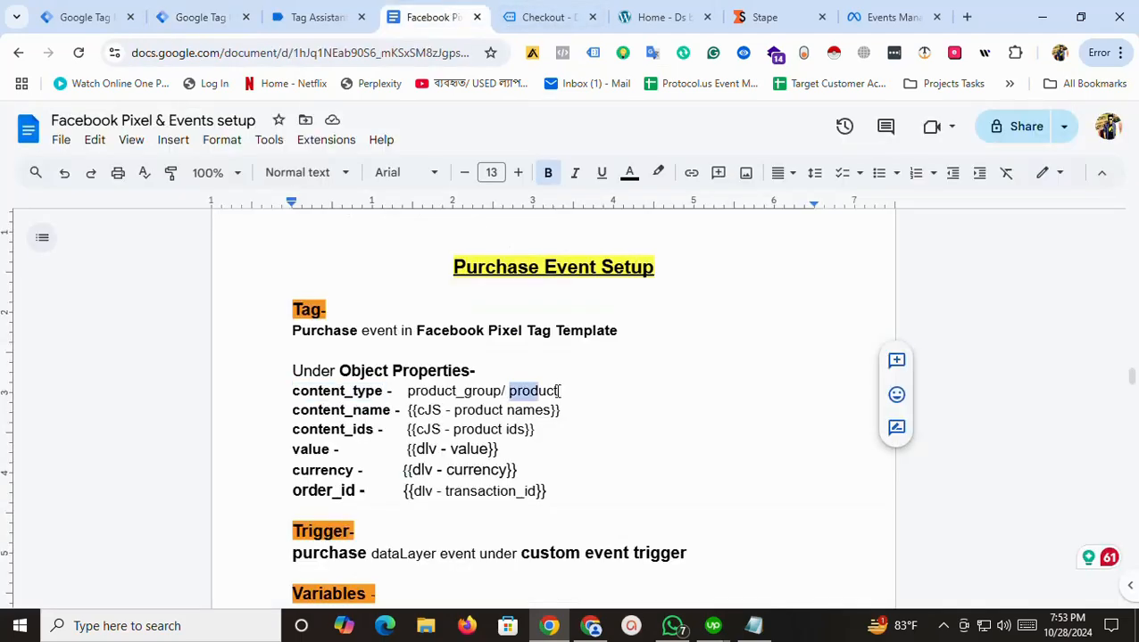
{"action": "left_click", "coordinate": [199, 17]}
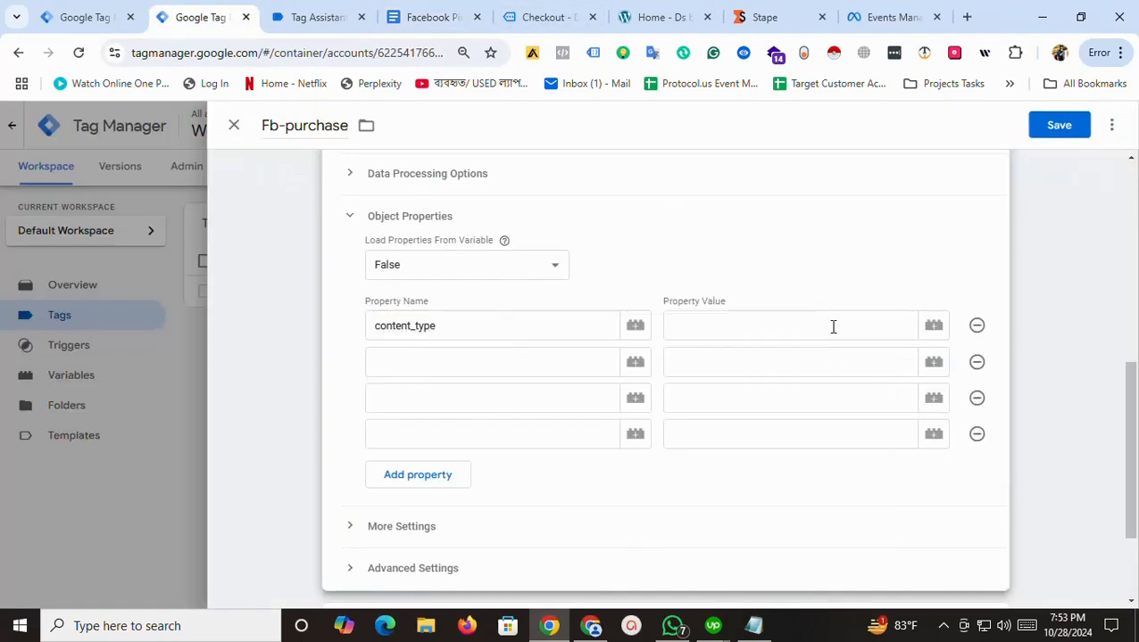
{"action": "left_click", "coordinate": [776, 336]}
{"action": "key", "text": "ctrl+v"}
Copy content_name from the setup document into the second property row and assign the cJS - product names variable as its value
{"action": "left_click", "coordinate": [433, 16]}
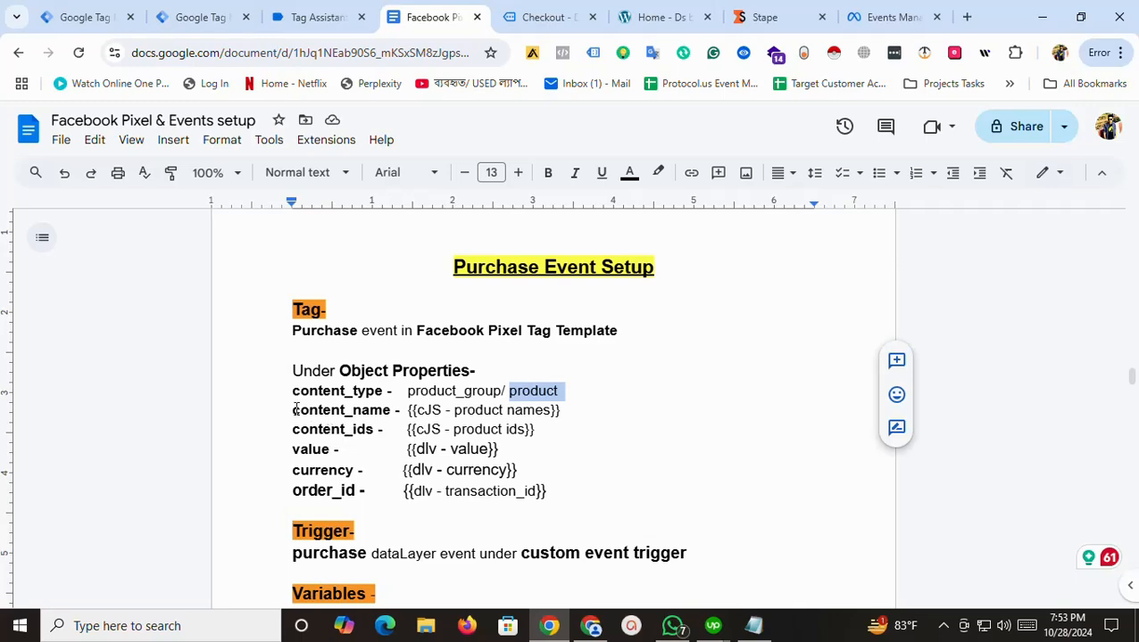
{"action": "left_click_drag", "start_coordinate": [295, 409], "coordinate": [386, 406]}
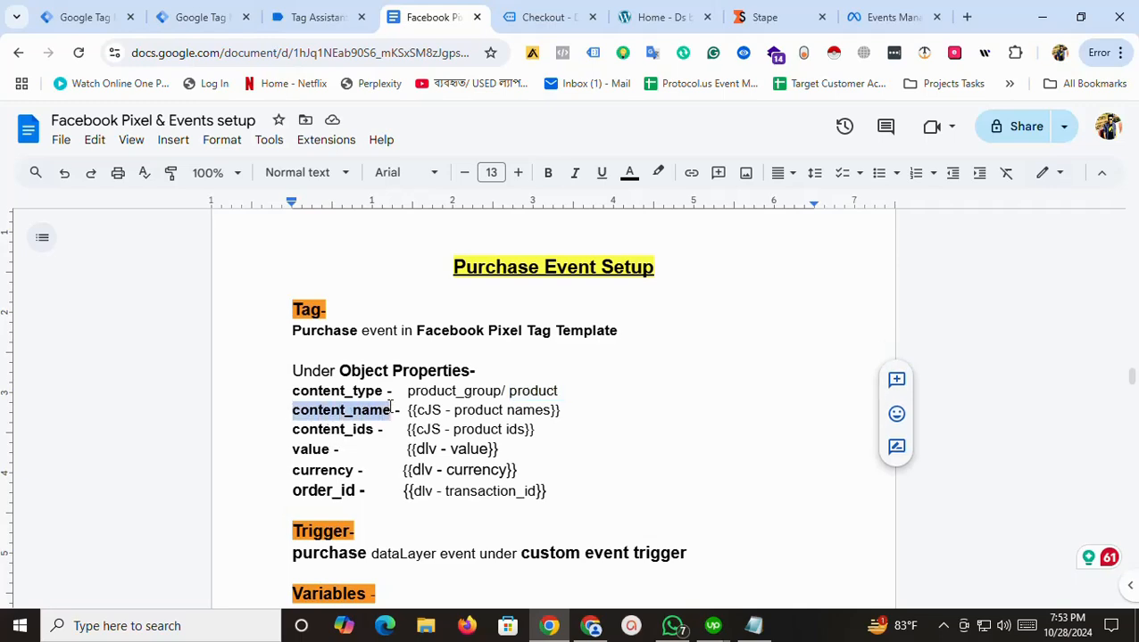
{"action": "left_click", "coordinate": [198, 17]}
{"action": "left_click", "coordinate": [438, 354]}
{"action": "key", "text": "ctrl+v"}
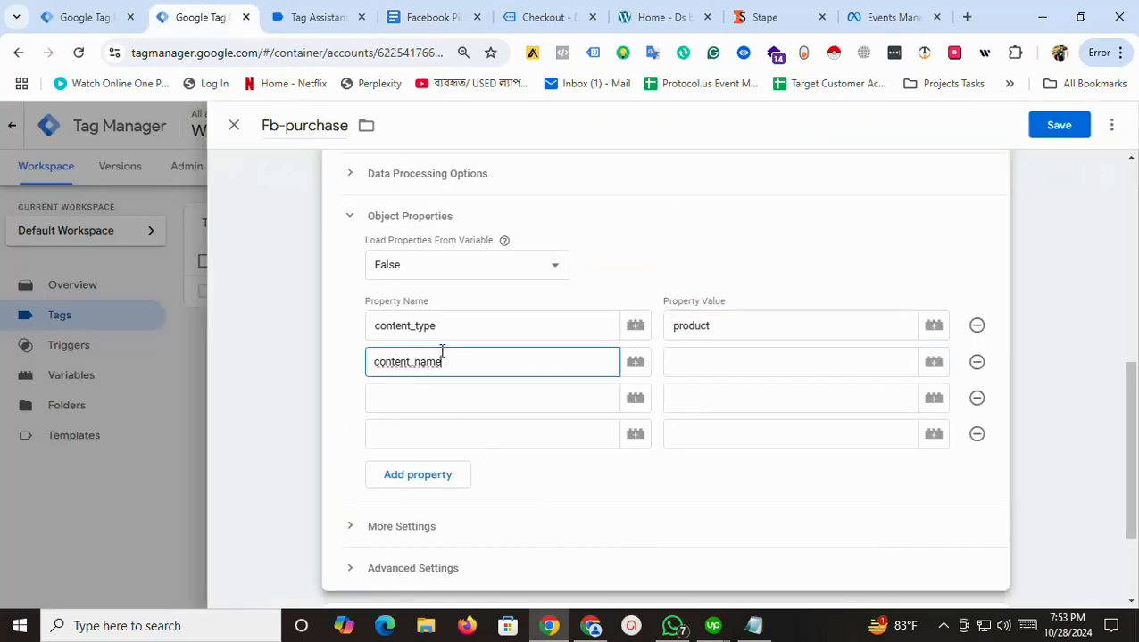
{"action": "left_click", "coordinate": [935, 366]}
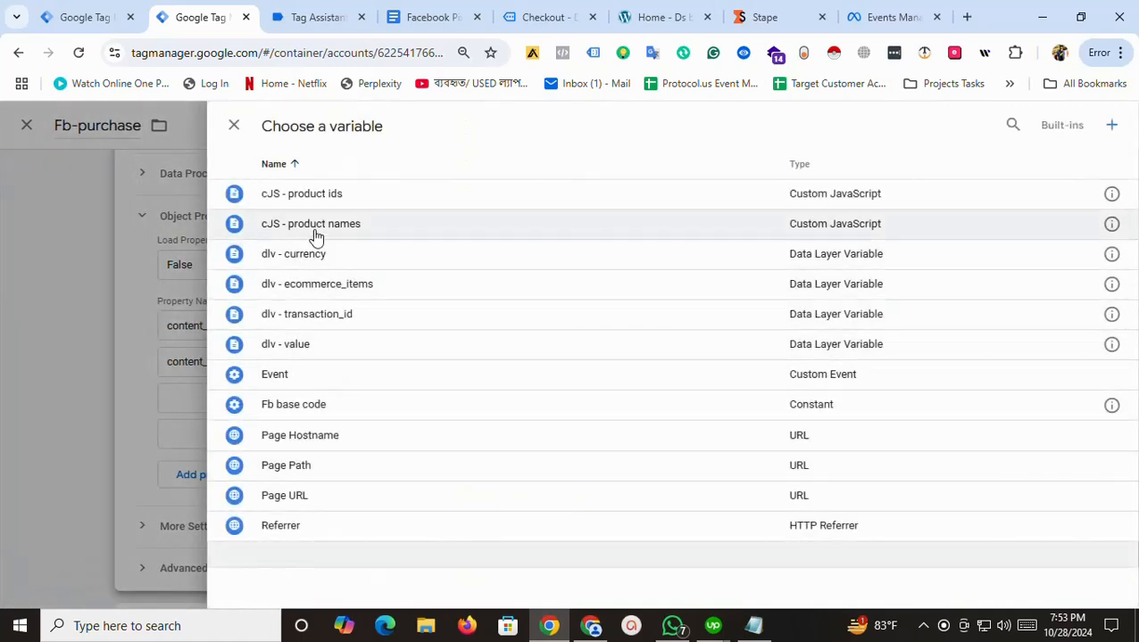
{"action": "left_click", "coordinate": [338, 234]}
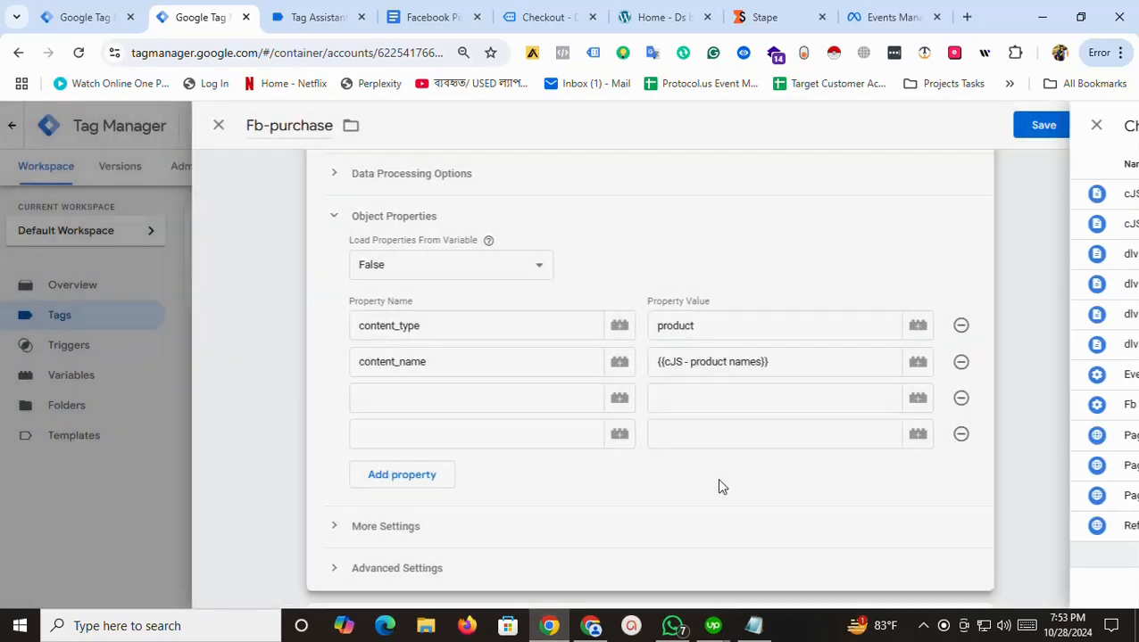
Copy content_ids from the setup document into the third property row and assign the cJS - product ids variable as its value
{"action": "left_click", "coordinate": [501, 401]}
{"action": "left_click", "coordinate": [437, 16]}
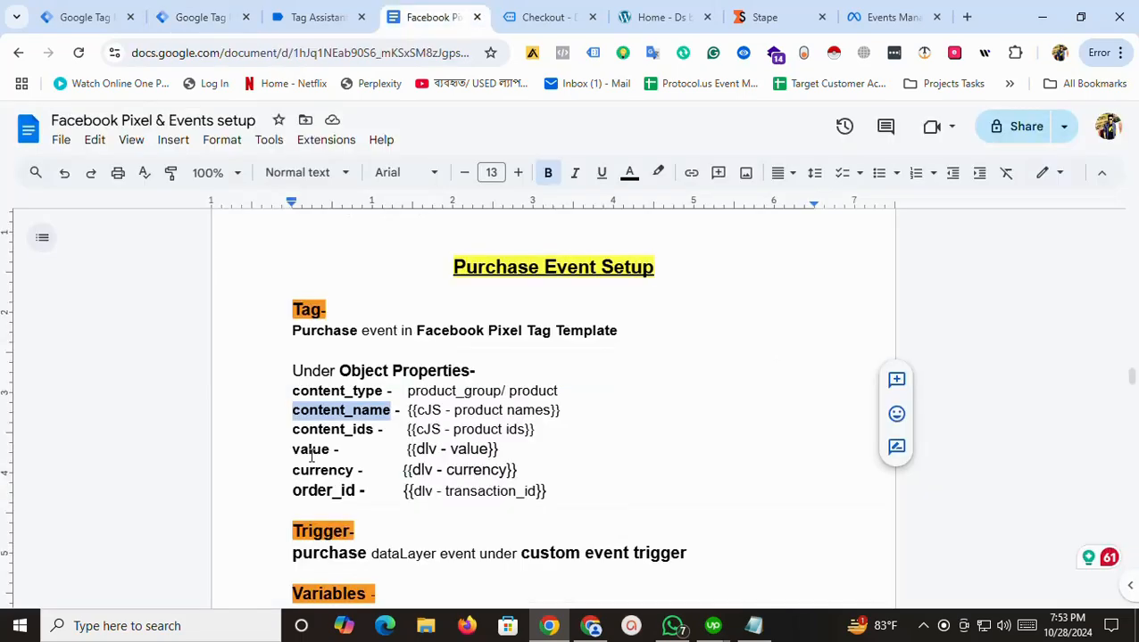
{"action": "left_click_drag", "start_coordinate": [287, 432], "coordinate": [372, 438]}
{"action": "left_click", "coordinate": [201, 17]}
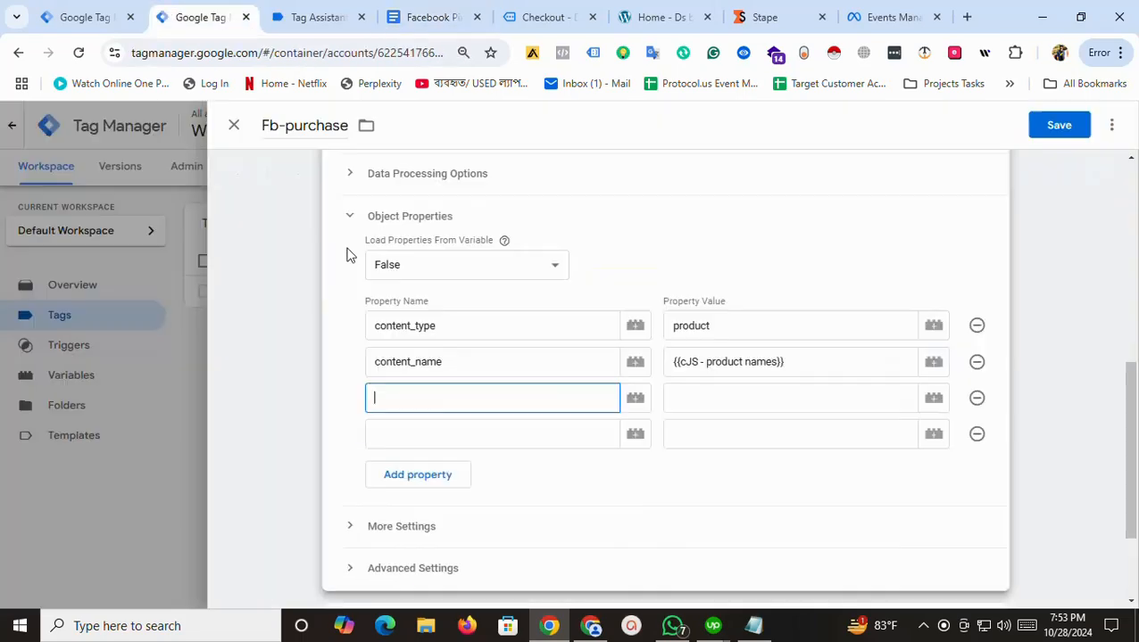
{"action": "left_click", "coordinate": [933, 397]}
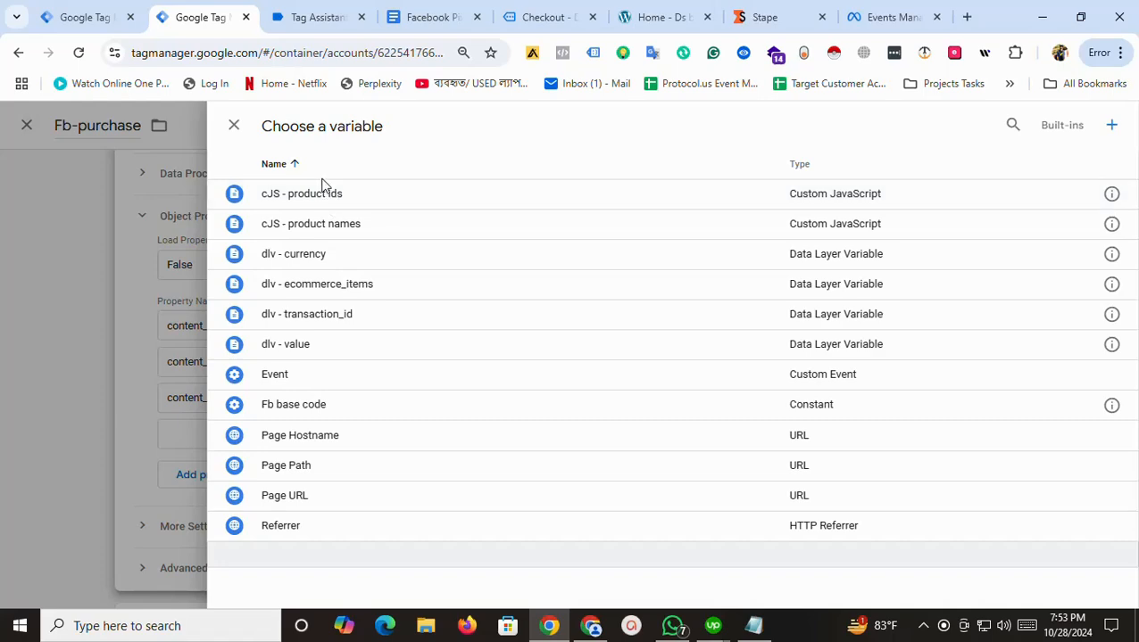
{"action": "left_click", "coordinate": [323, 188]}
Add a fifth property row, then fill the fourth with value from the setup document and the dlv - value variable
{"action": "scroll", "coordinate": [493, 474], "scroll_direction": "down", "scroll_amount": 2}
{"action": "left_click", "coordinate": [428, 336]}
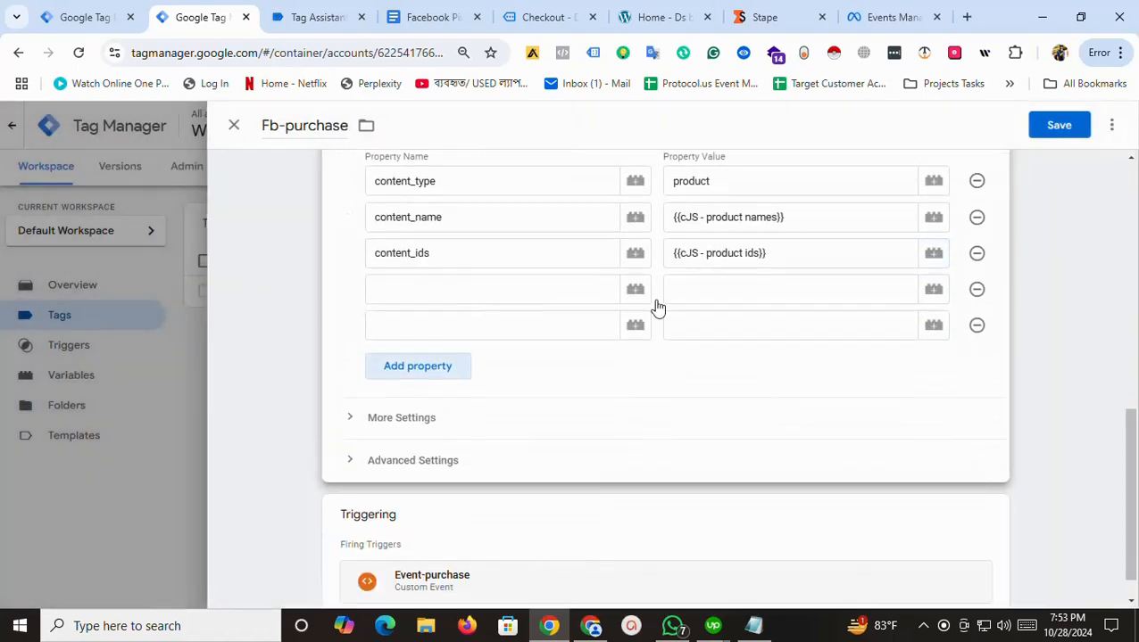
{"action": "left_click", "coordinate": [435, 15]}
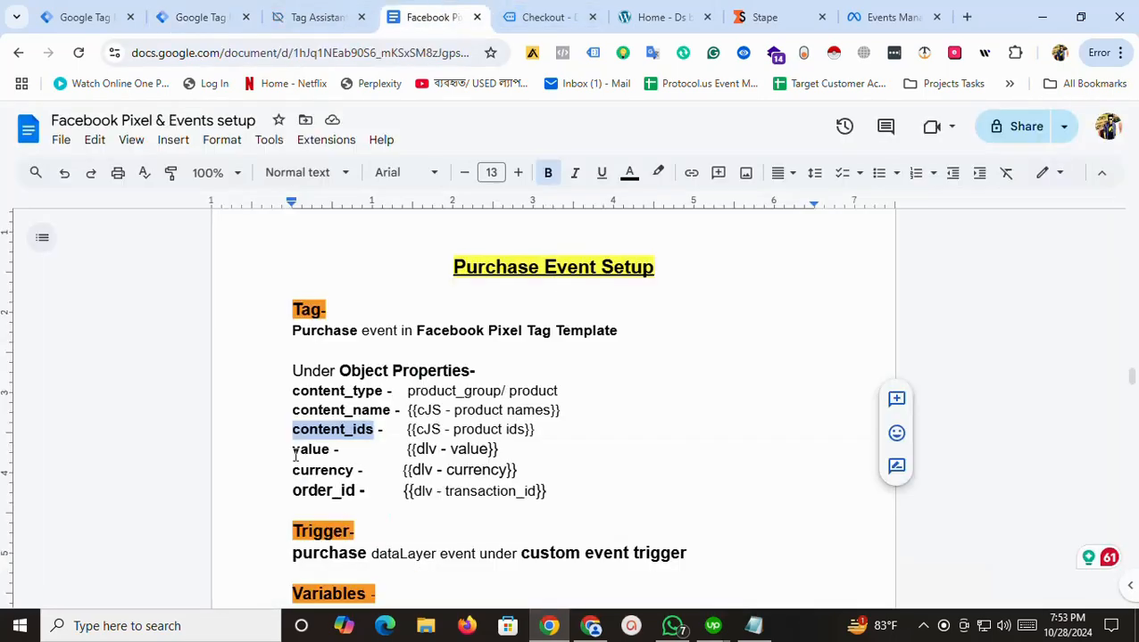
{"action": "left_click_drag", "start_coordinate": [295, 451], "coordinate": [323, 451]}
{"action": "left_click", "coordinate": [234, 13]}
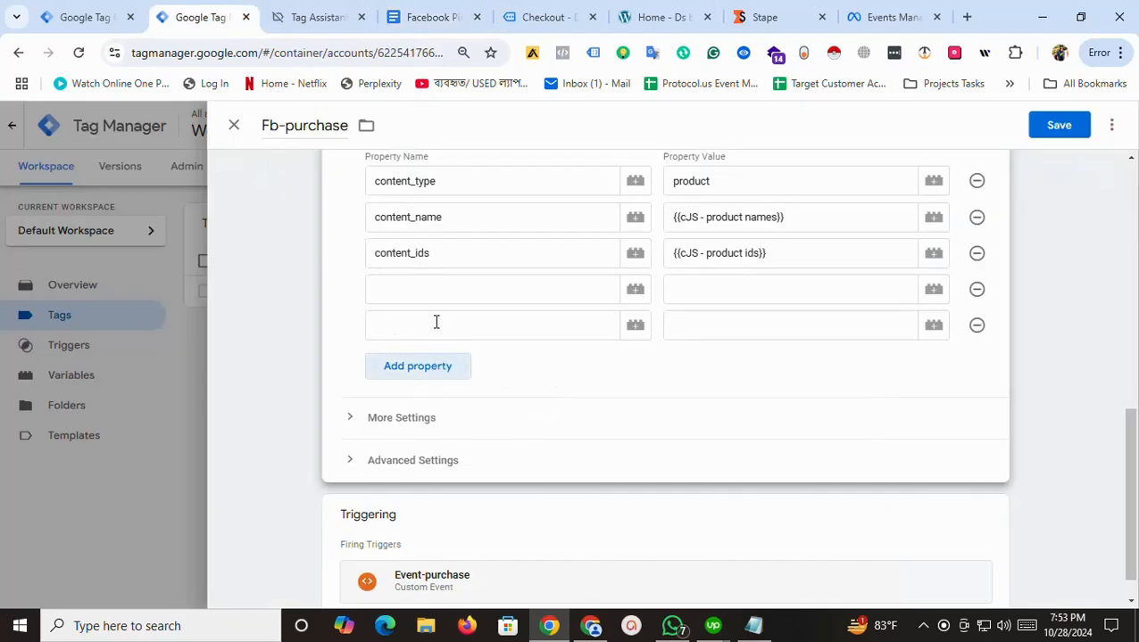
{"action": "left_click", "coordinate": [428, 290]}
{"action": "left_click", "coordinate": [943, 294]}
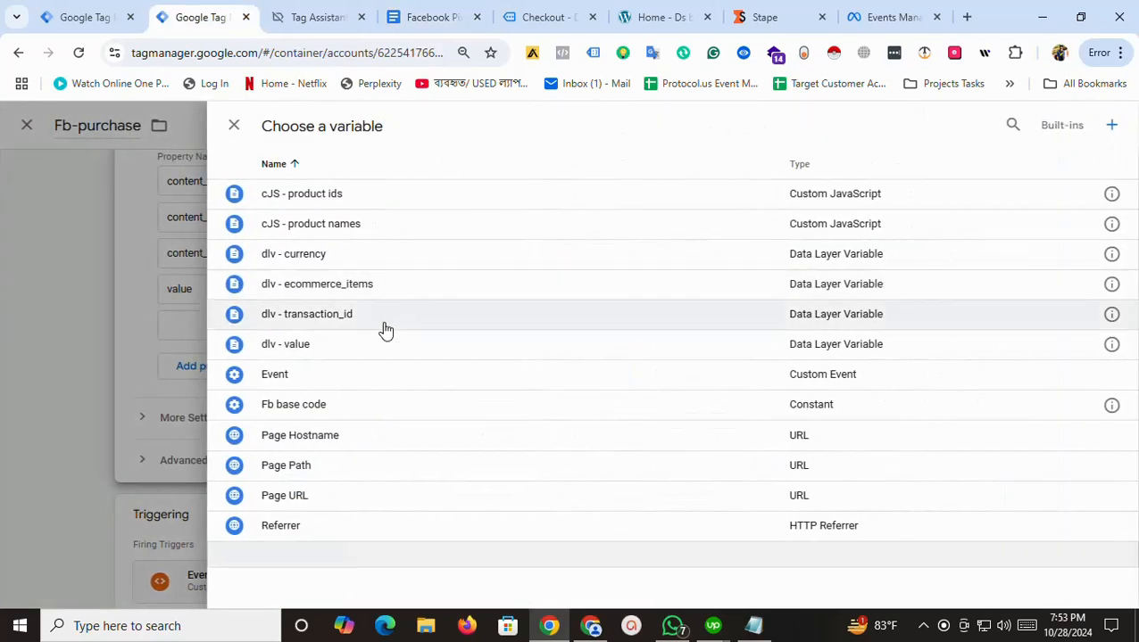
{"action": "left_click", "coordinate": [310, 345]}
Copy currency from the setup document into the fifth property row and assign the dlv - currency variable as its value
{"action": "left_click", "coordinate": [471, 324]}
{"action": "left_click", "coordinate": [428, 17]}
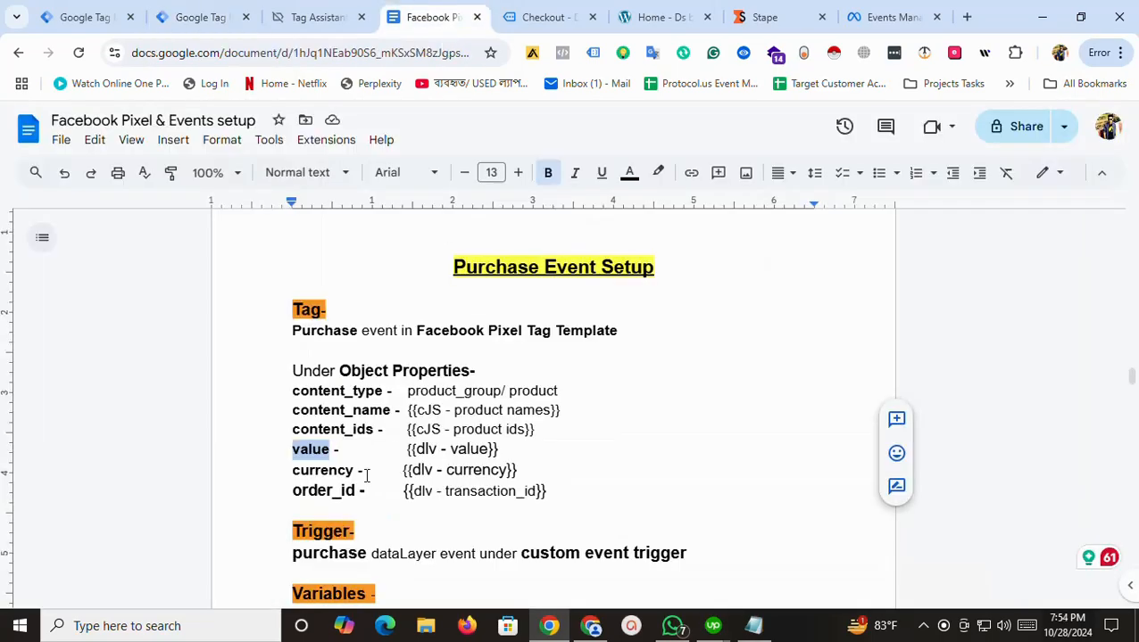
{"action": "left_click_drag", "start_coordinate": [293, 471], "coordinate": [348, 473]}
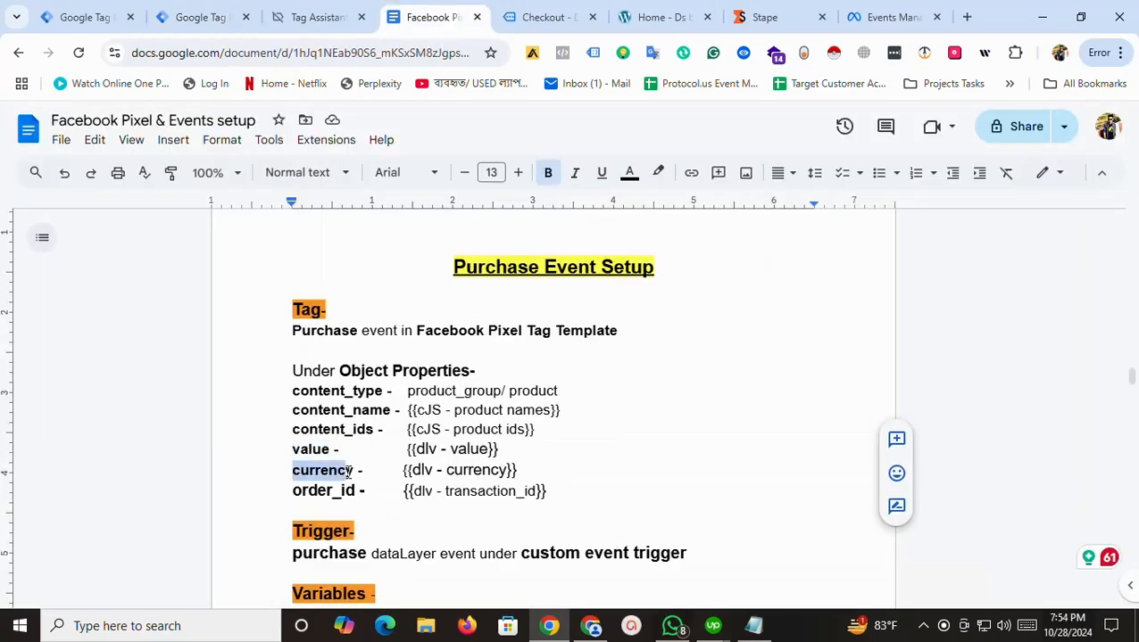
{"action": "left_click", "coordinate": [223, 17]}
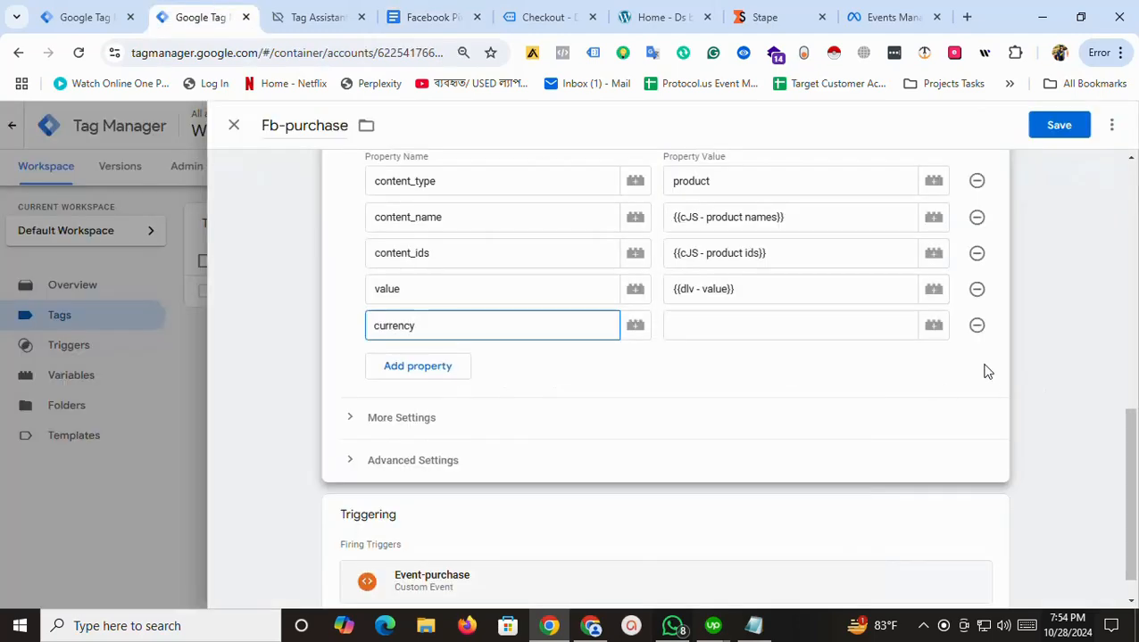
{"action": "left_click", "coordinate": [934, 325]}
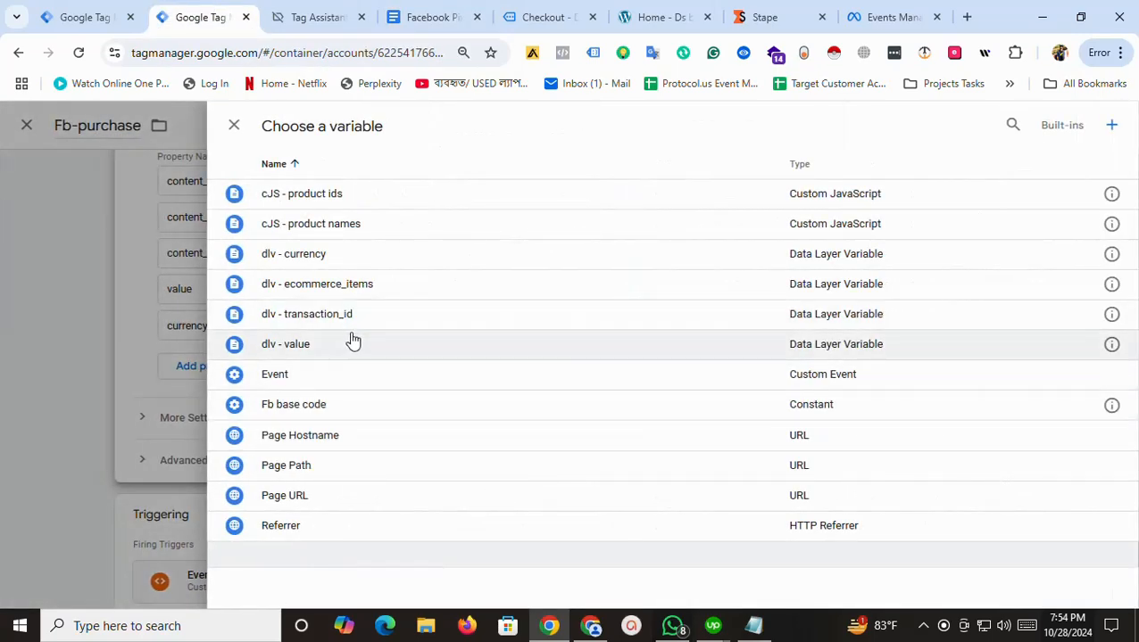
{"action": "left_click", "coordinate": [308, 256]}
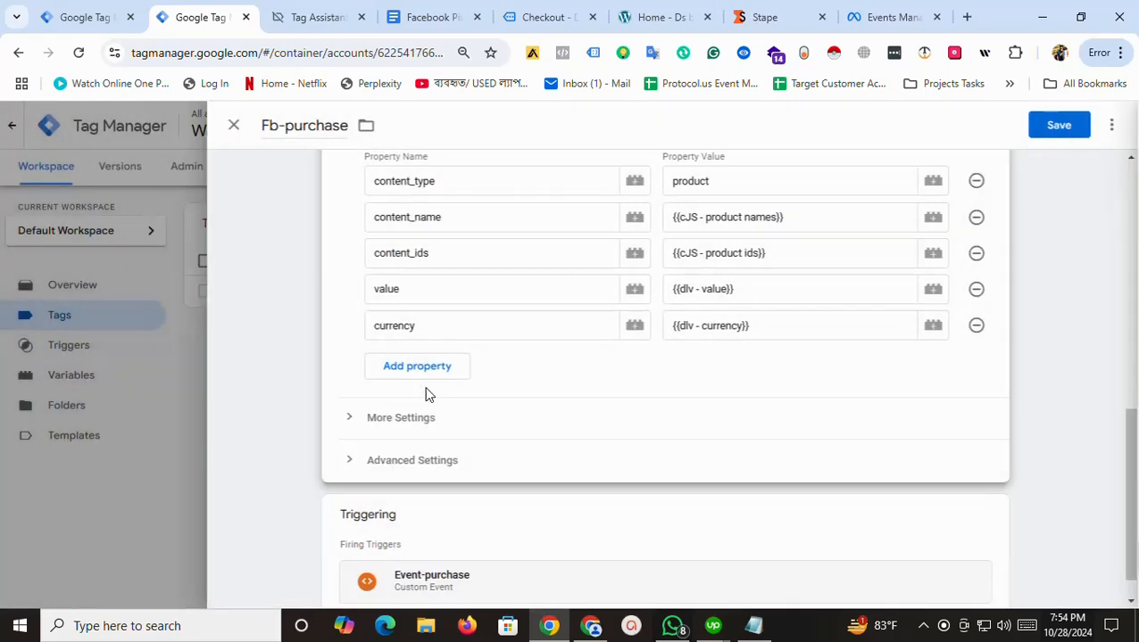
Add a sixth property named order_id, copied from the setup document, with the dlv - transaction_id variable as its value
{"action": "left_click", "coordinate": [420, 369]}
{"action": "left_click", "coordinate": [421, 17]}
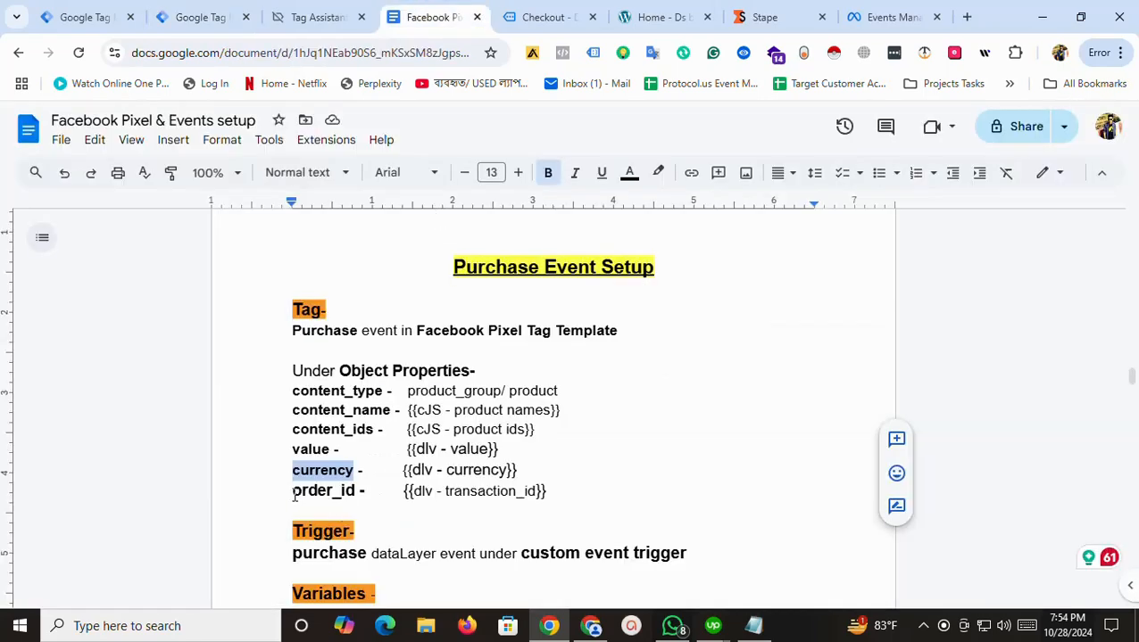
{"action": "left_click_drag", "start_coordinate": [294, 496], "coordinate": [358, 498]}
{"action": "key", "text": "ctrl+c"}
{"action": "left_click", "coordinate": [203, 15]}
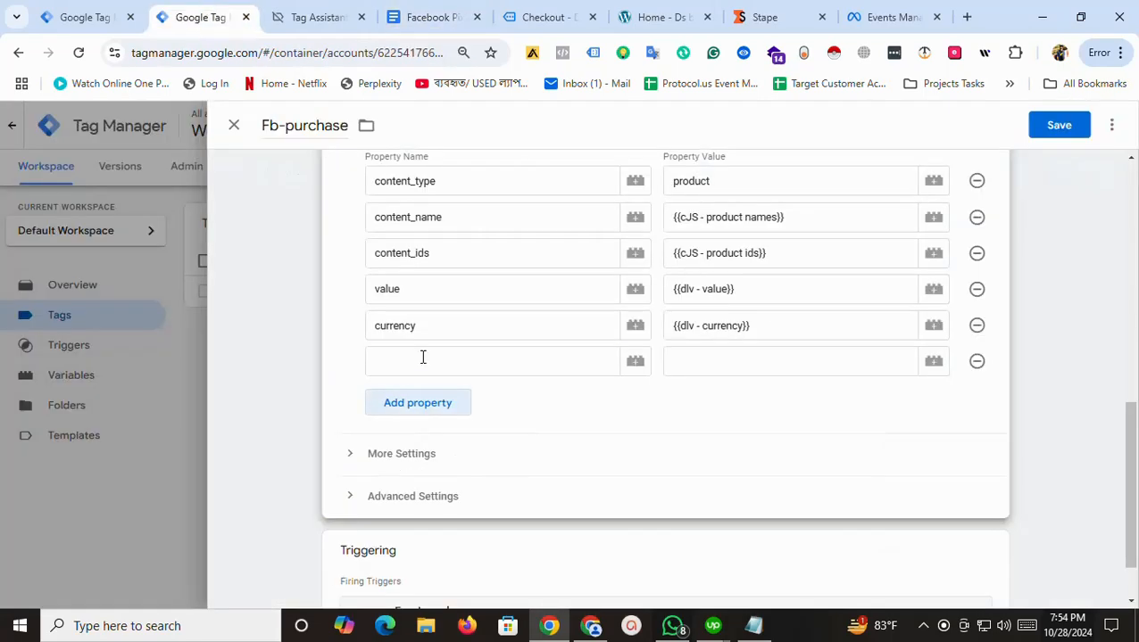
{"action": "left_click", "coordinate": [422, 361]}
{"action": "key", "text": "ctrl+v"}
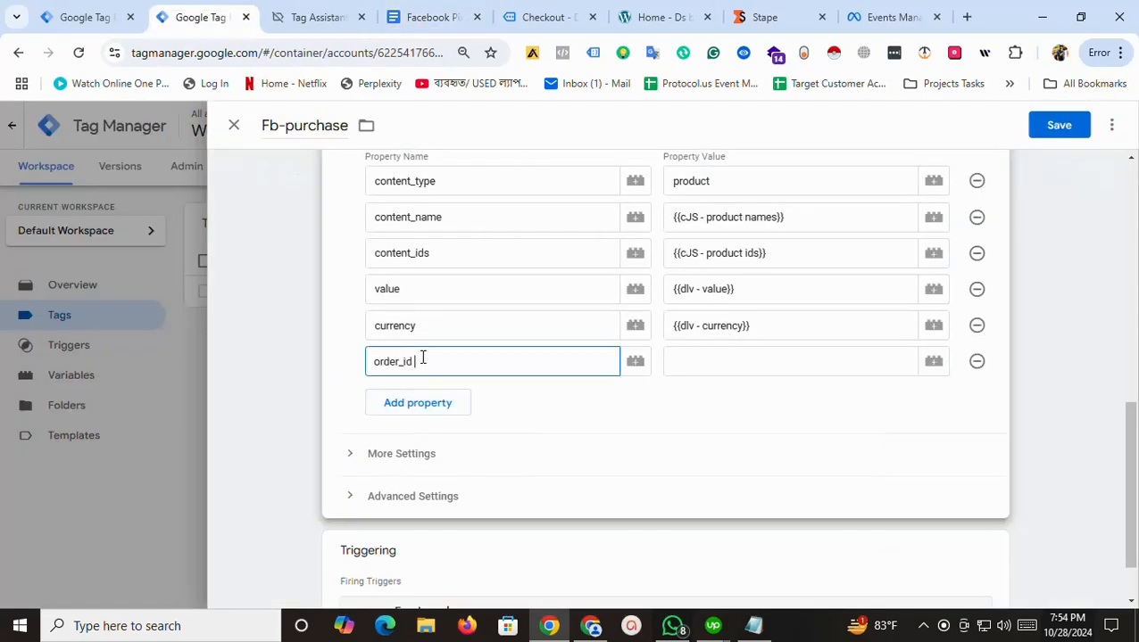
{"action": "left_click", "coordinate": [934, 364]}
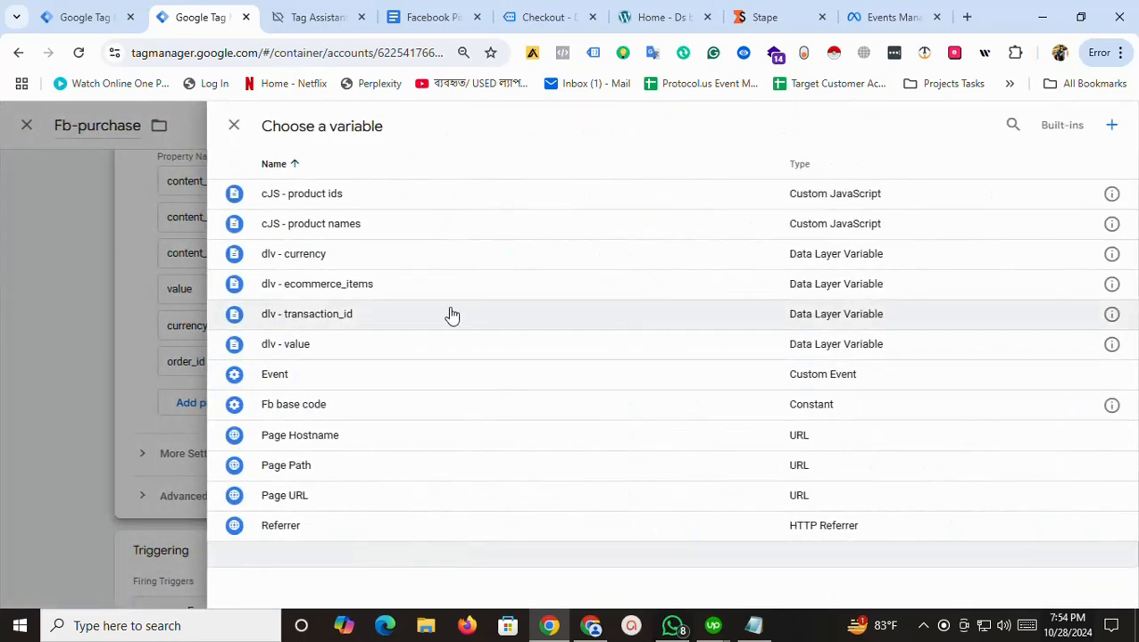
{"action": "left_click", "coordinate": [322, 319]}
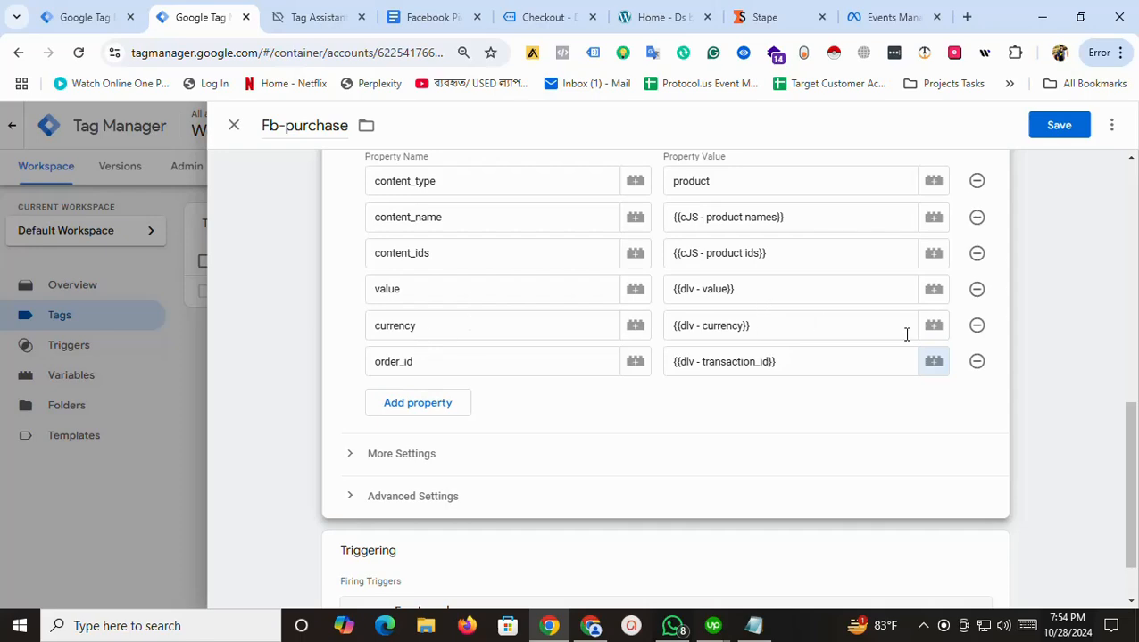
Review the Fb-purchase tag's properties, trigger and event configuration, and save the tag
{"action": "mouse_move", "coordinate": [1135, 439]}
{"action": "left_mouse_down"}
{"action": "mouse_move", "coordinate": [1136, 167]}
{"action": "mouse_move", "coordinate": [1134, 446]}
{"action": "left_mouse_up"}
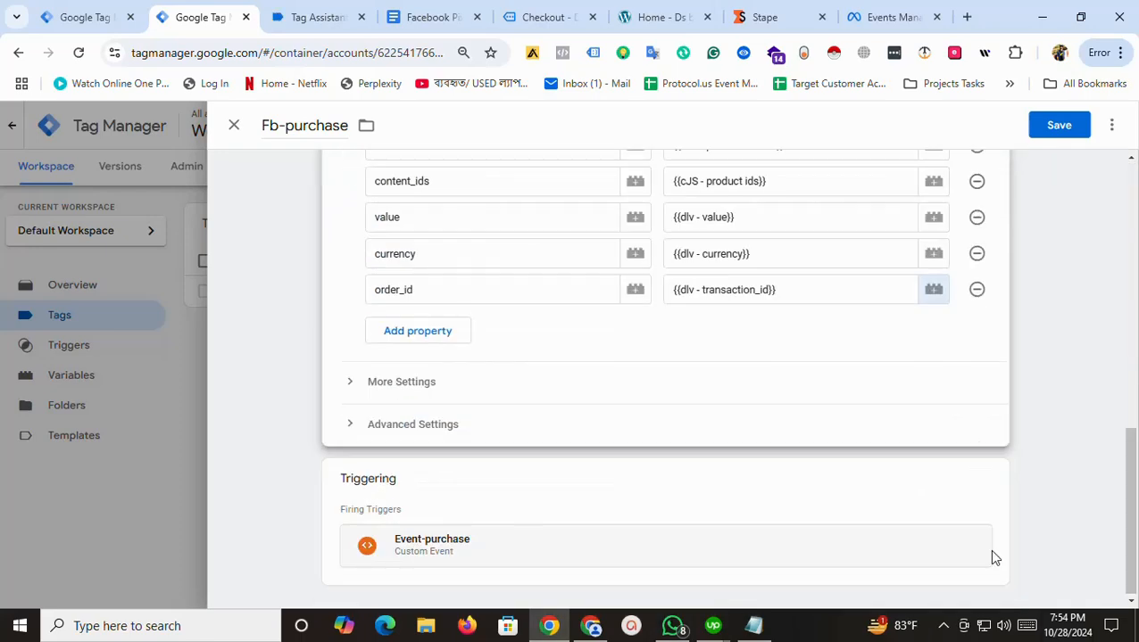
{"action": "scroll", "coordinate": [375, 378], "scroll_direction": "up", "scroll_amount": 4}
{"action": "scroll", "coordinate": [376, 378], "scroll_direction": "up", "scroll_amount": 5}
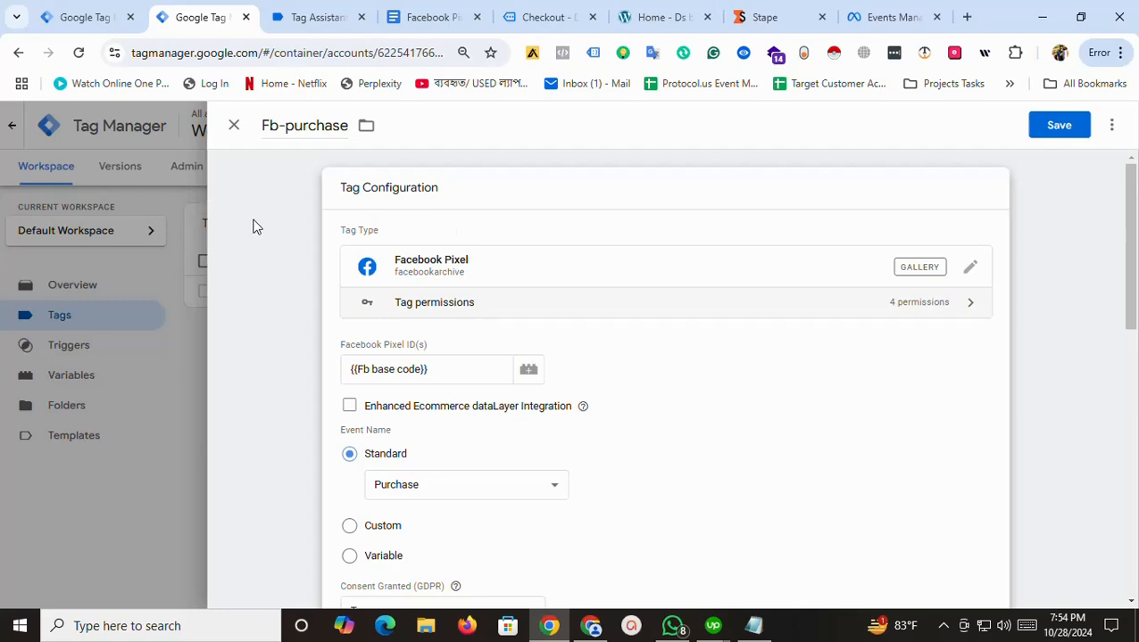
{"action": "left_click", "coordinate": [1053, 129]}
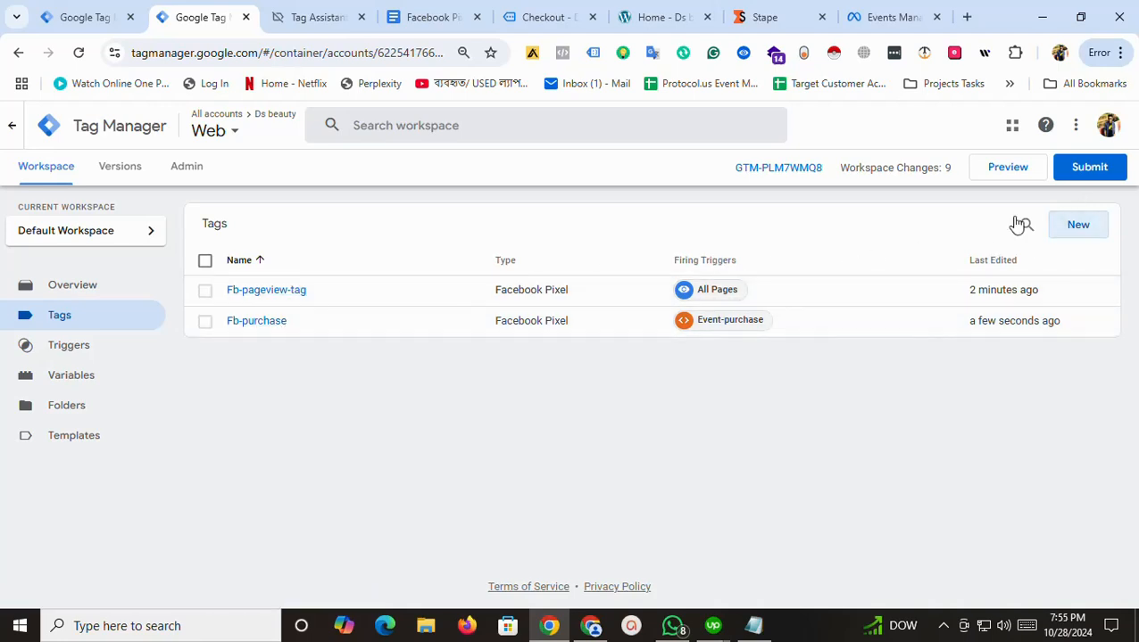
Publish the web container's workspace changes without a version name or description, and return to the workspace overview
{"action": "left_click", "coordinate": [1083, 174]}
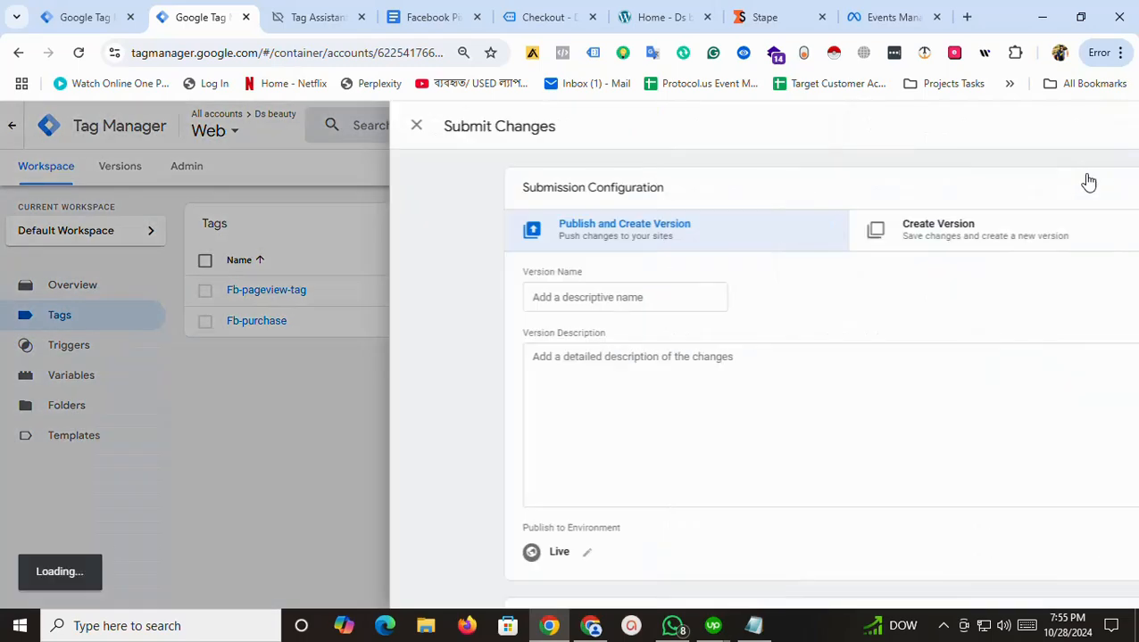
{"action": "left_click", "coordinate": [1084, 130]}
{"action": "left_click", "coordinate": [756, 564]}
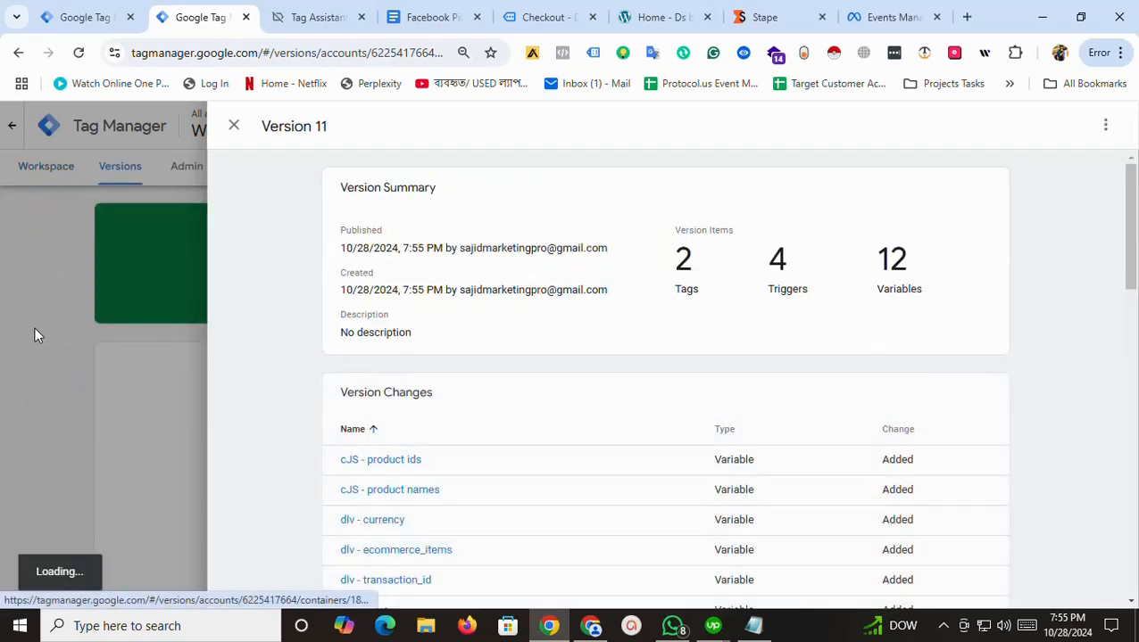
{"action": "left_click", "coordinate": [33, 332]}
{"action": "left_click", "coordinate": [58, 174]}
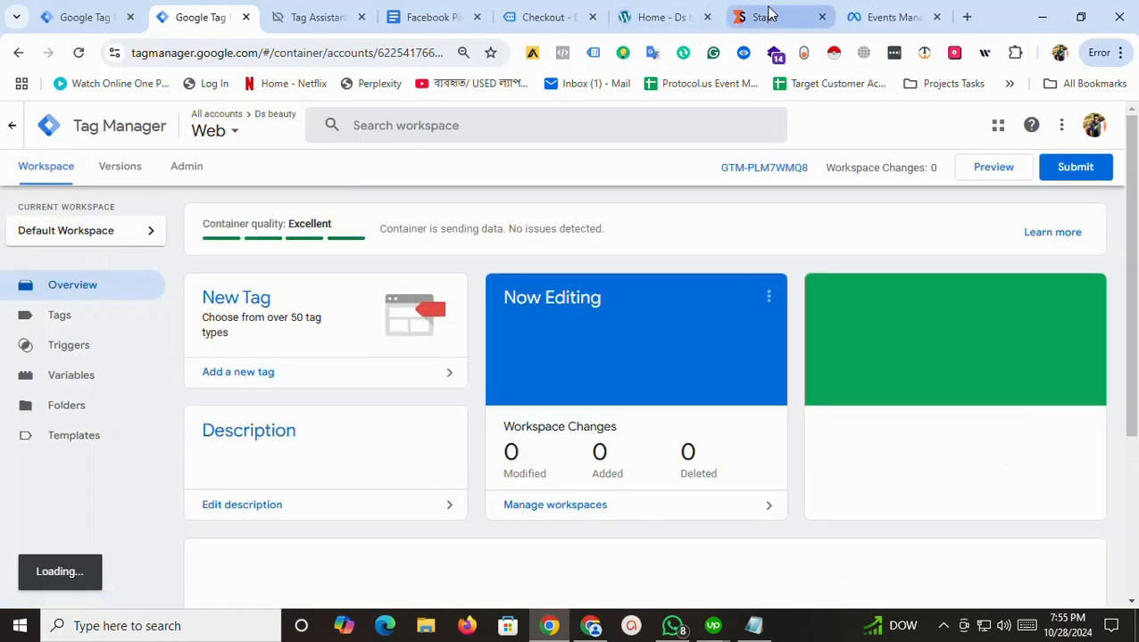
Examine the recent GTM containers on the Stape dashboard and the web and server containers in Tag Manager
{"action": "left_click", "coordinate": [765, 16]}
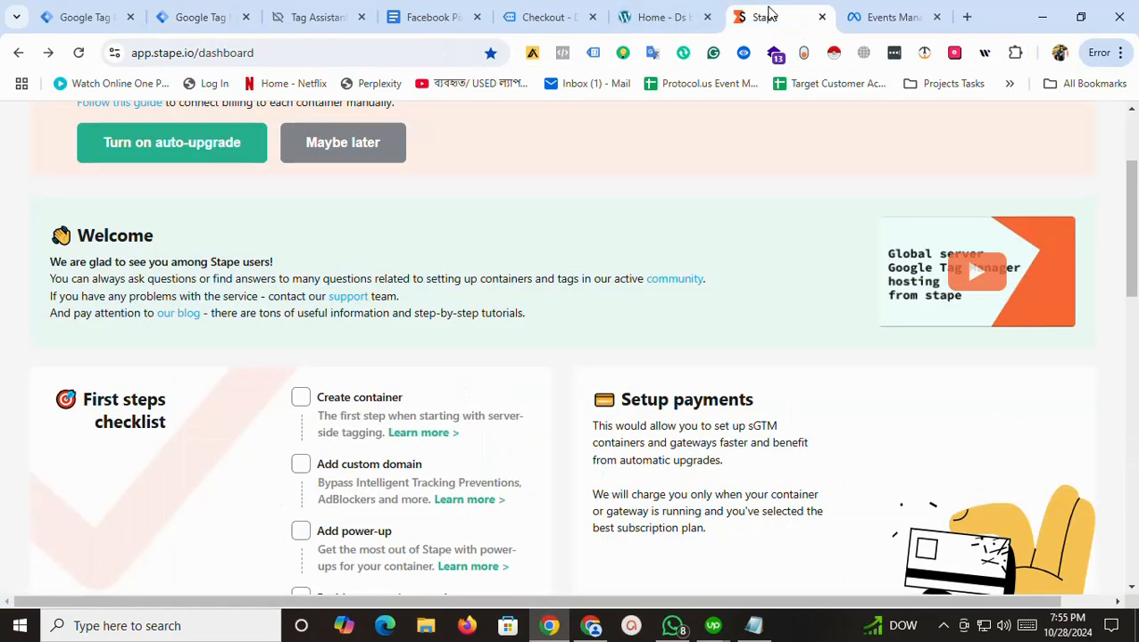
{"action": "scroll", "coordinate": [829, 332], "scroll_direction": "up", "scroll_amount": 2}
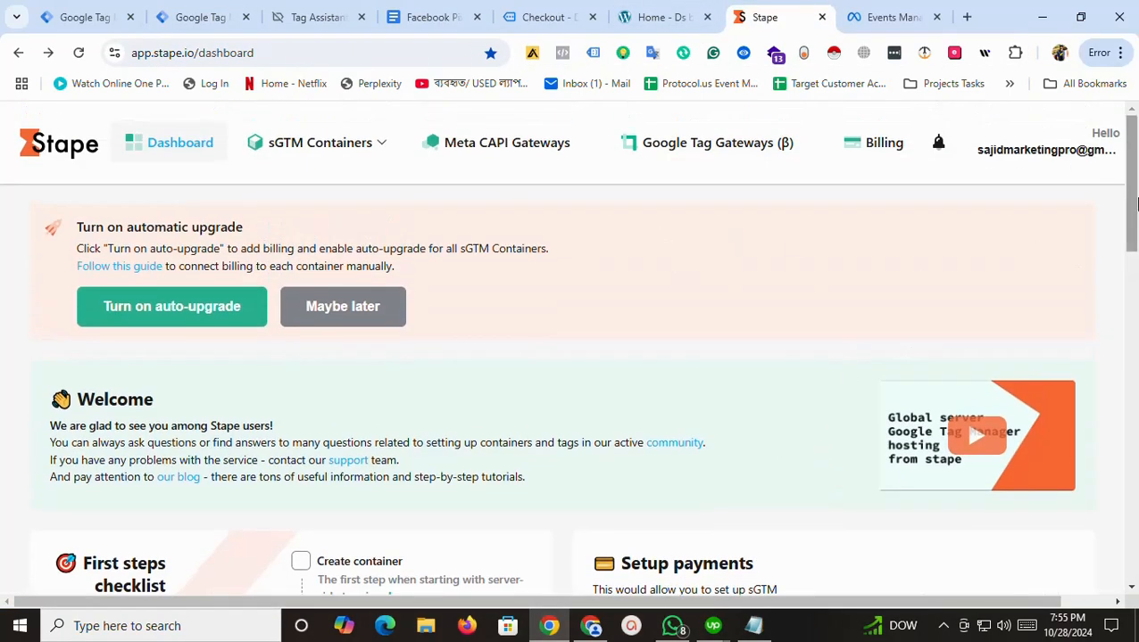
{"action": "left_click_drag", "start_coordinate": [1131, 201], "coordinate": [1135, 362]}
{"action": "left_click", "coordinate": [207, 16]}
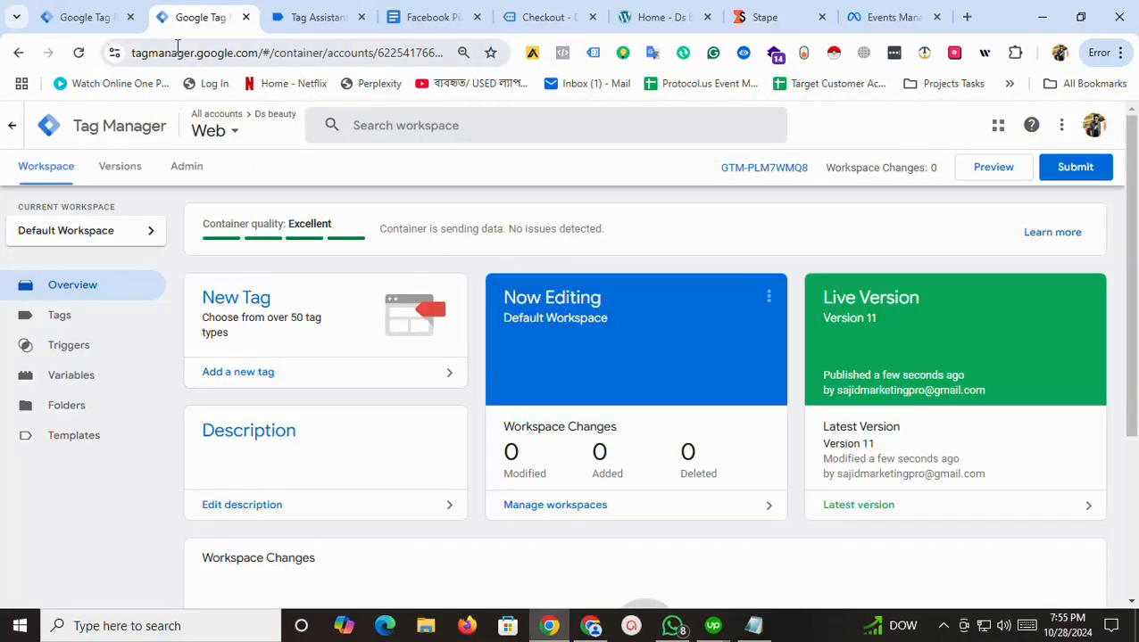
{"action": "left_click", "coordinate": [89, 17]}
{"action": "left_click", "coordinate": [196, 13]}
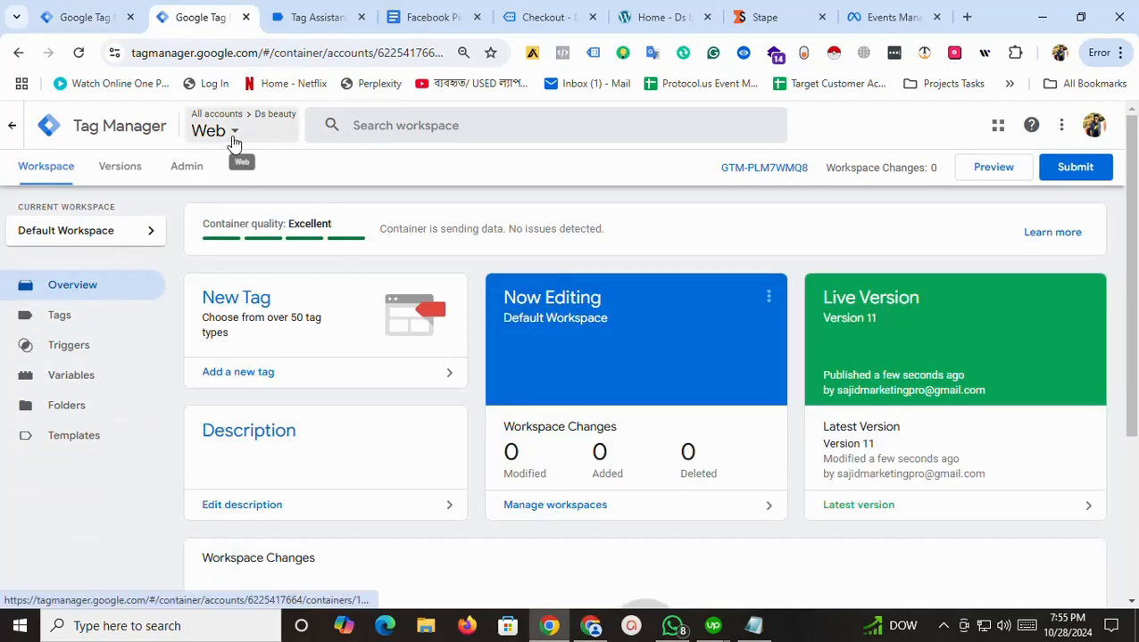
{"action": "left_click", "coordinate": [89, 17]}
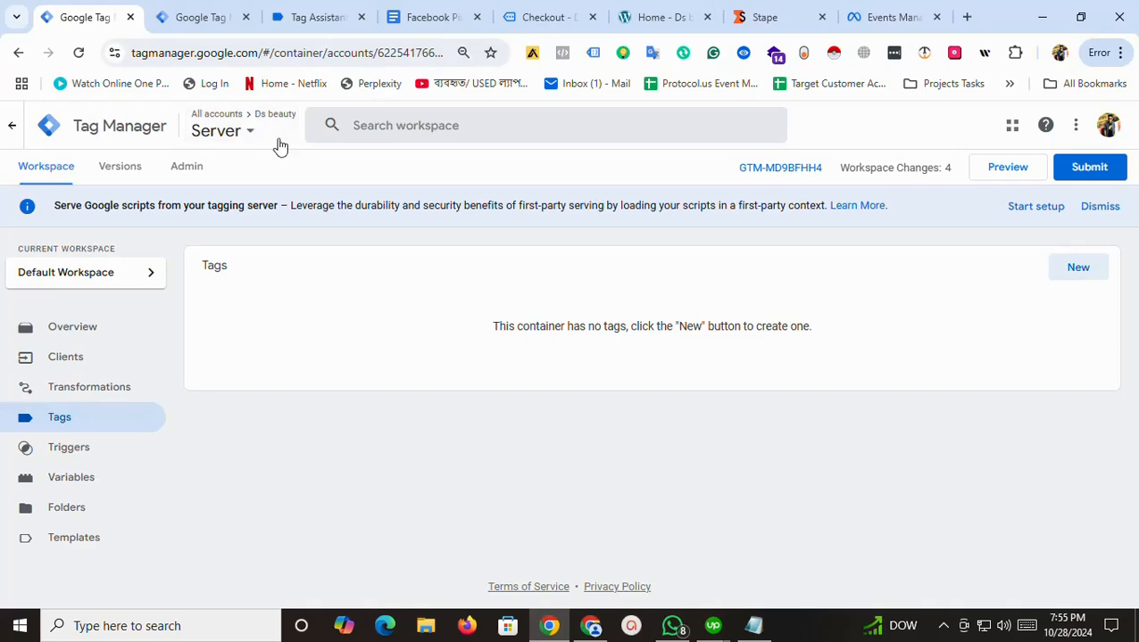
{"action": "left_click", "coordinate": [767, 17]}
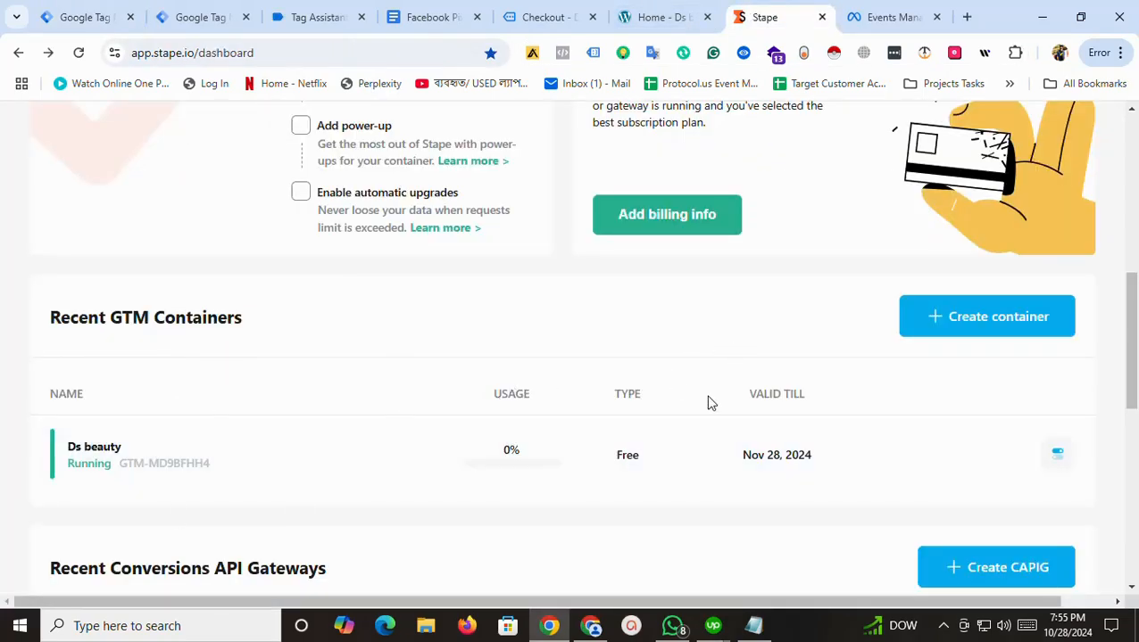
{"action": "scroll", "coordinate": [711, 403], "scroll_direction": "up", "scroll_amount": 7}
{"action": "left_click_drag", "start_coordinate": [1131, 214], "coordinate": [1132, 367]}
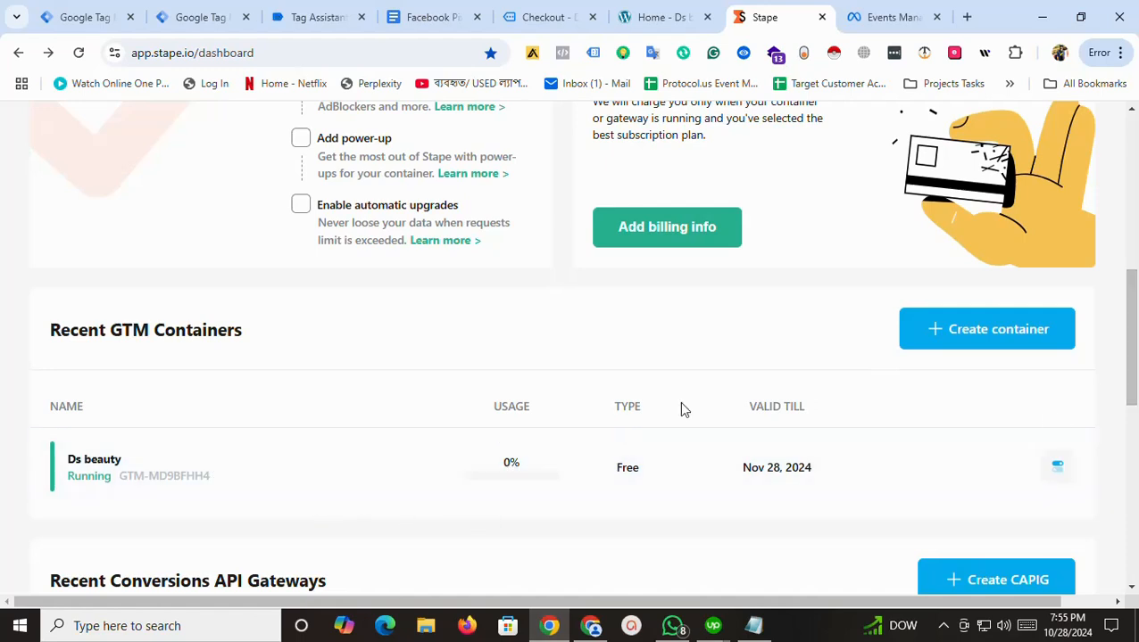
Switch to the server container in Tag Manager and start a new trigger named API trigger
{"action": "left_click_drag", "start_coordinate": [1134, 391], "coordinate": [1135, 399]}
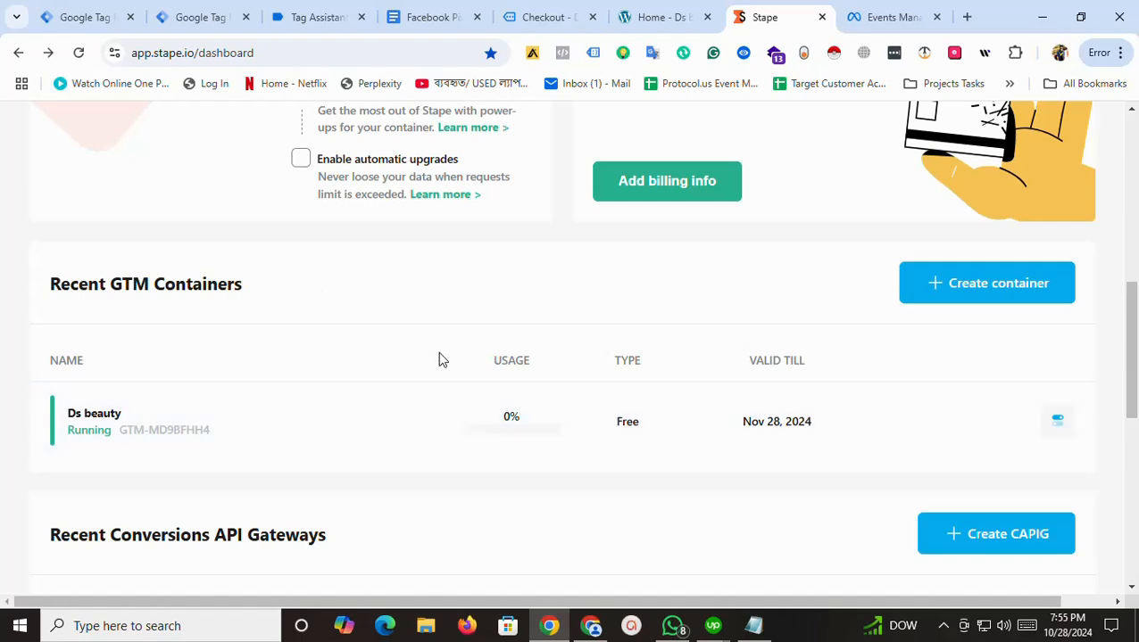
{"action": "scroll", "coordinate": [268, 441], "scroll_direction": "up", "scroll_amount": 6}
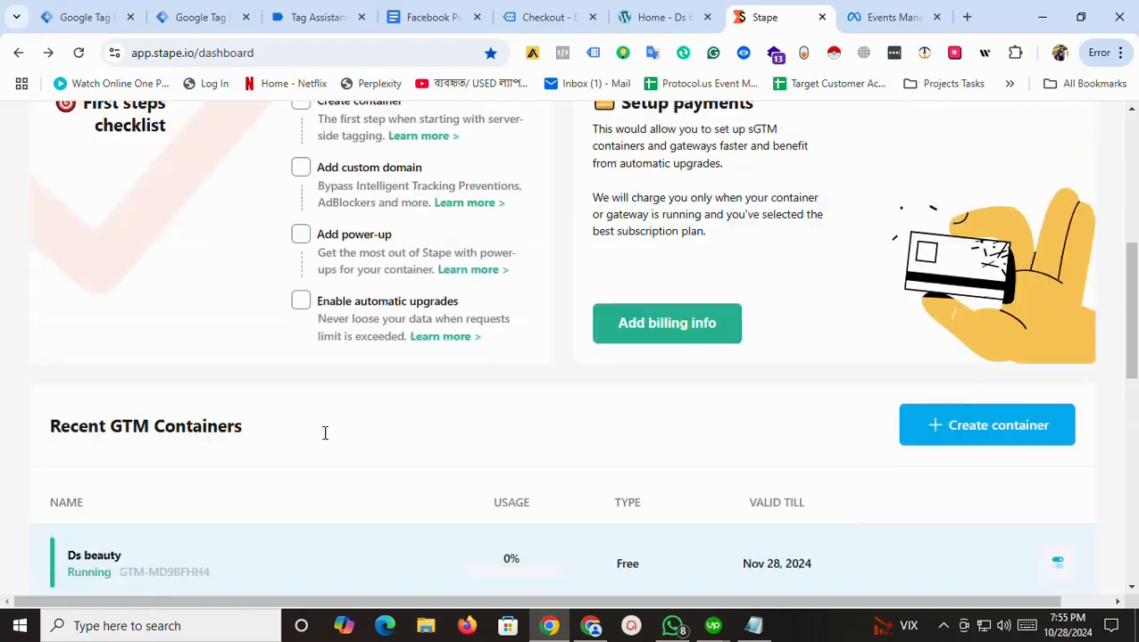
{"action": "key", "text": "ctrl+1"}
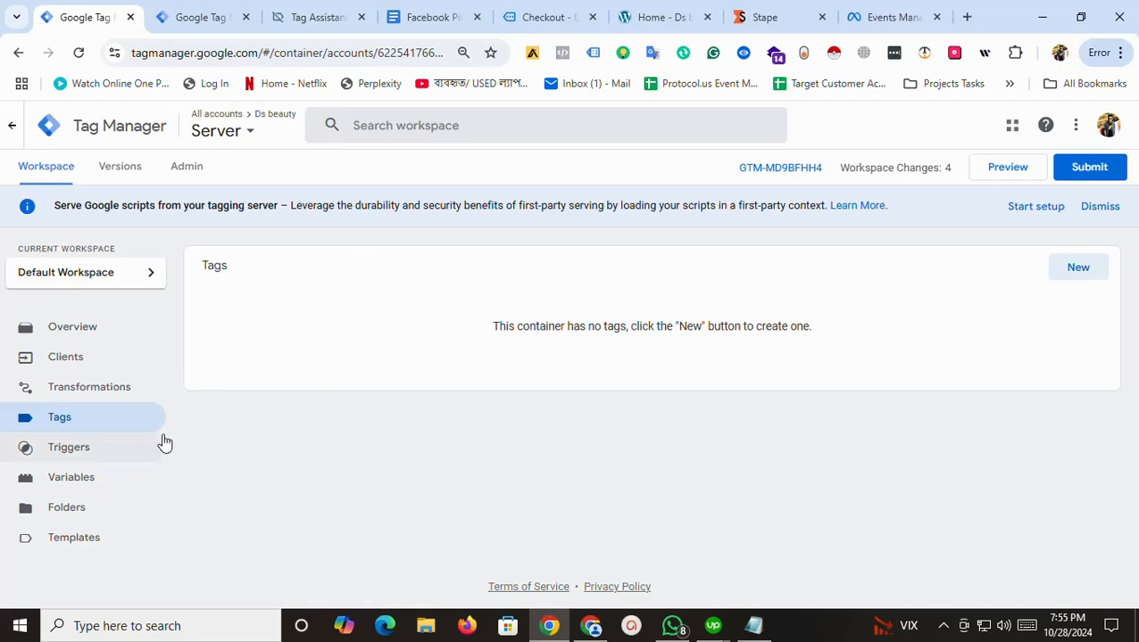
{"action": "left_click", "coordinate": [76, 449]}
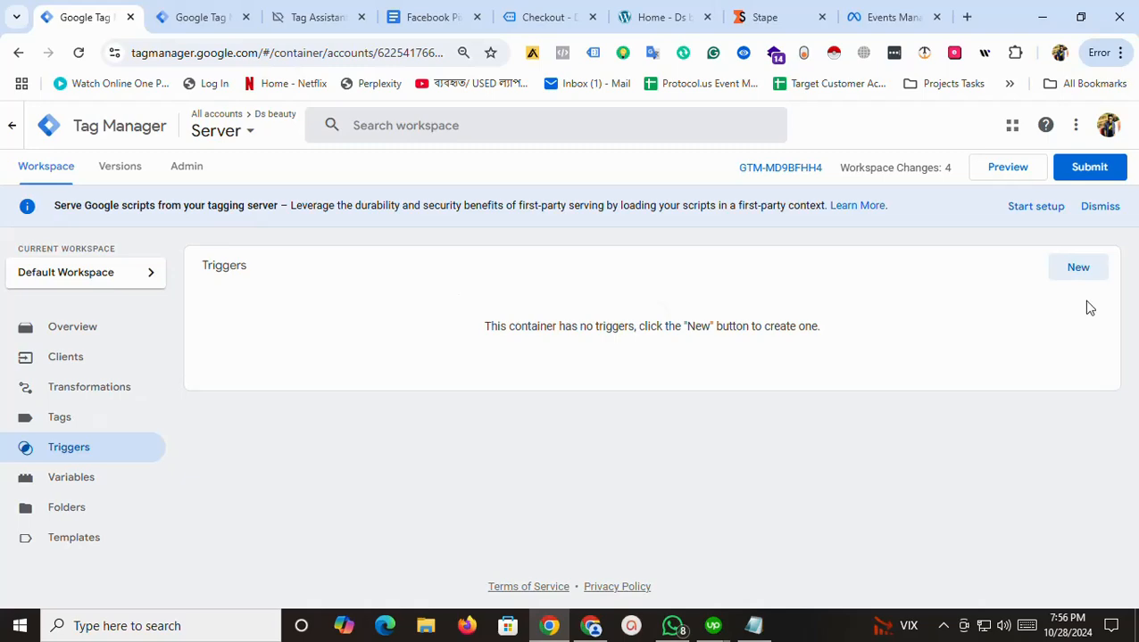
{"action": "left_click", "coordinate": [1078, 270]}
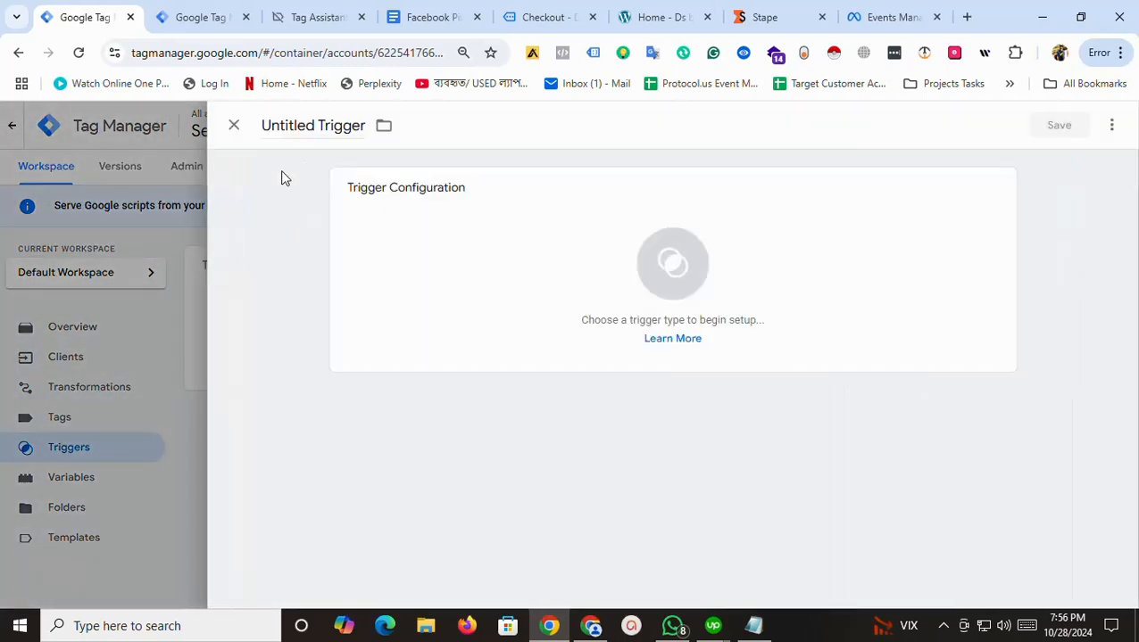
{"action": "left_click", "coordinate": [292, 130]}
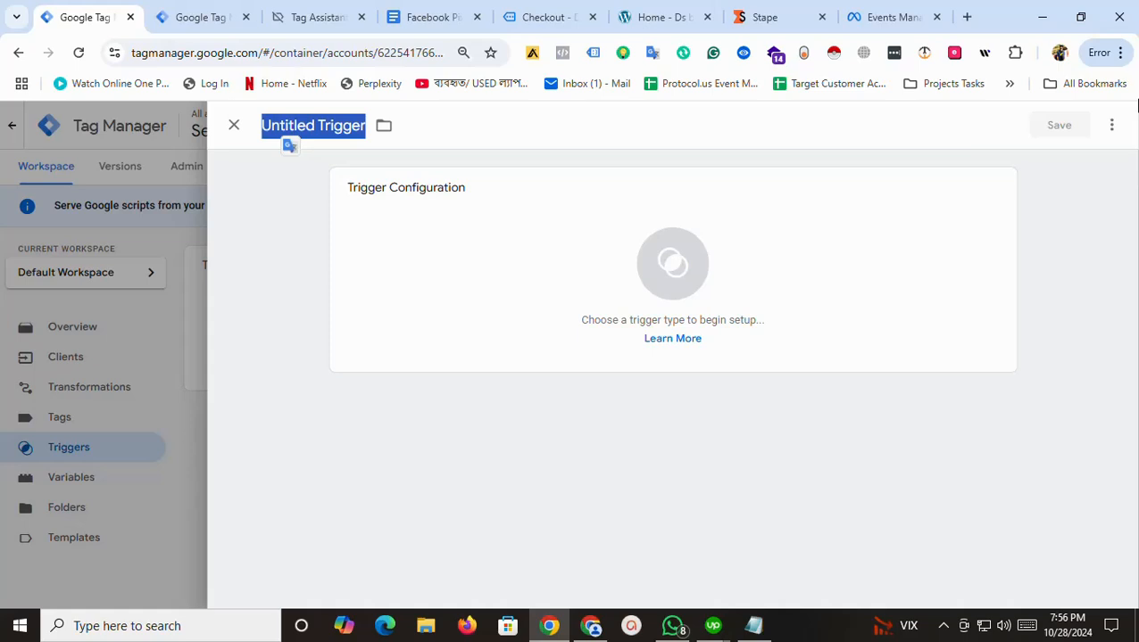
{"action": "type", "text": "A"}
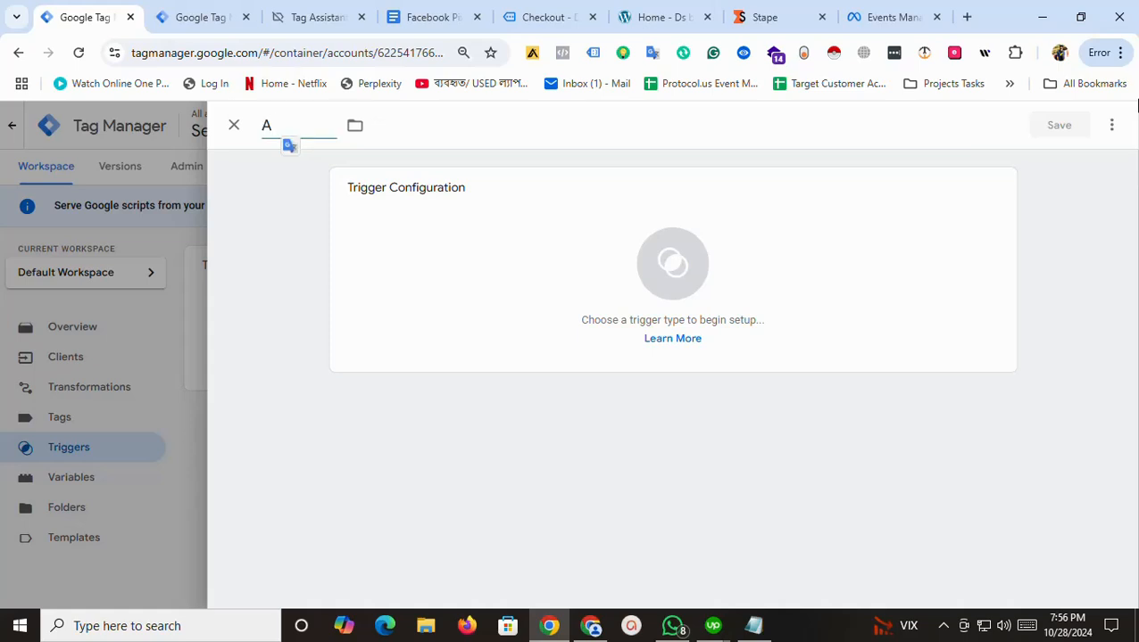
{"action": "type", "text": "PI trigger"}
Make the trigger a Custom type that fires on some events, with an Event Name condition using matches RegEx
{"action": "left_click", "coordinate": [875, 183]}
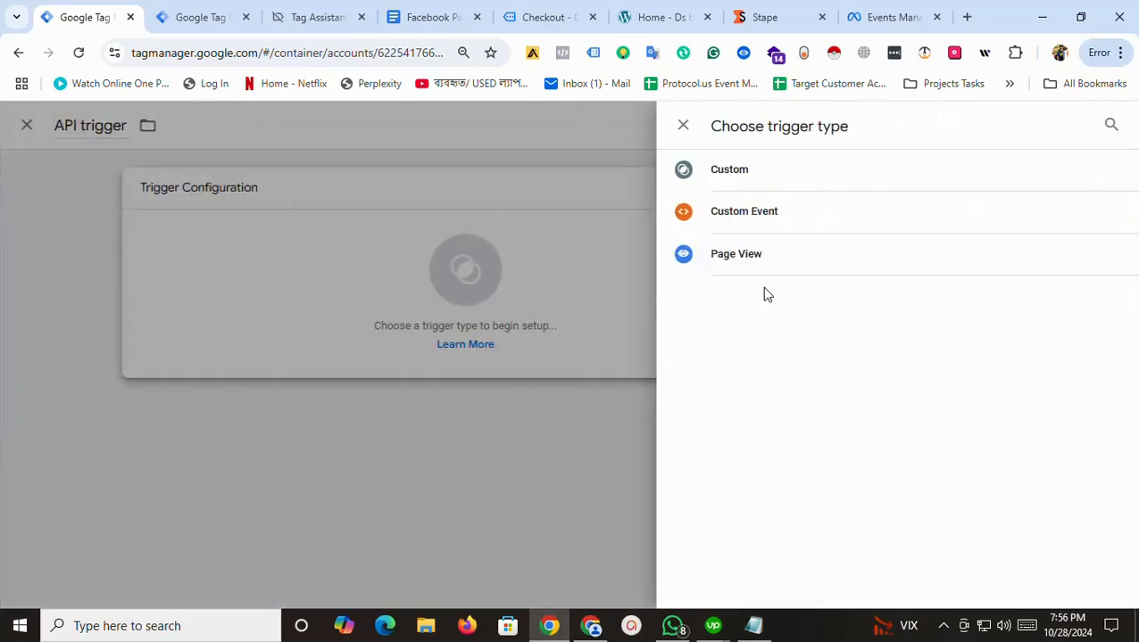
{"action": "left_click", "coordinate": [762, 180]}
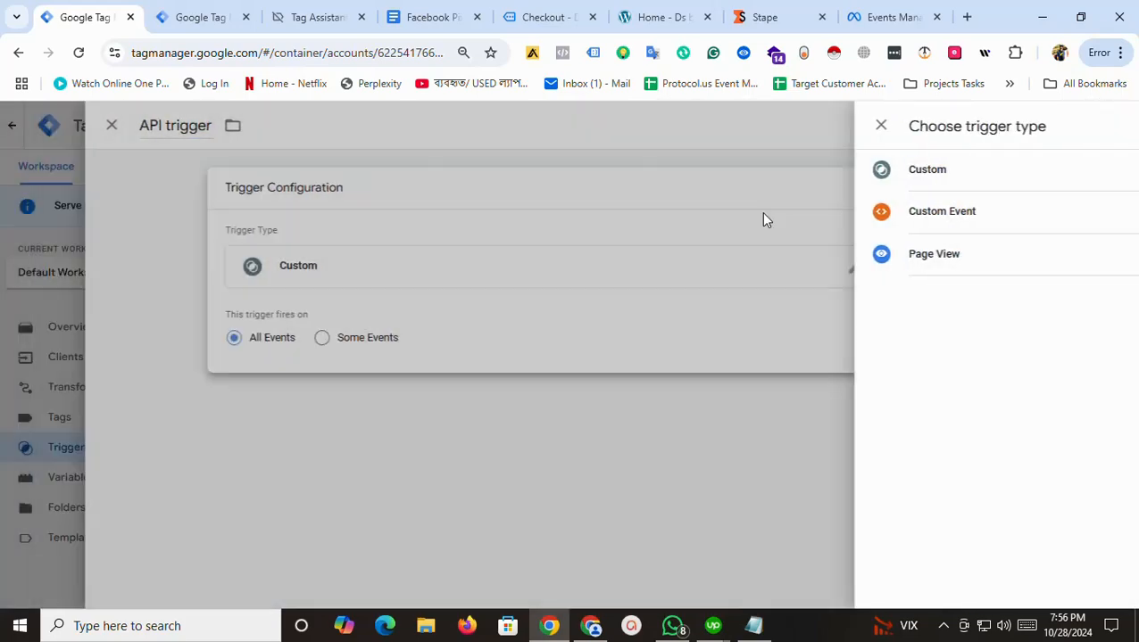
{"action": "left_click", "coordinate": [482, 339]}
{"action": "left_click", "coordinate": [427, 401]}
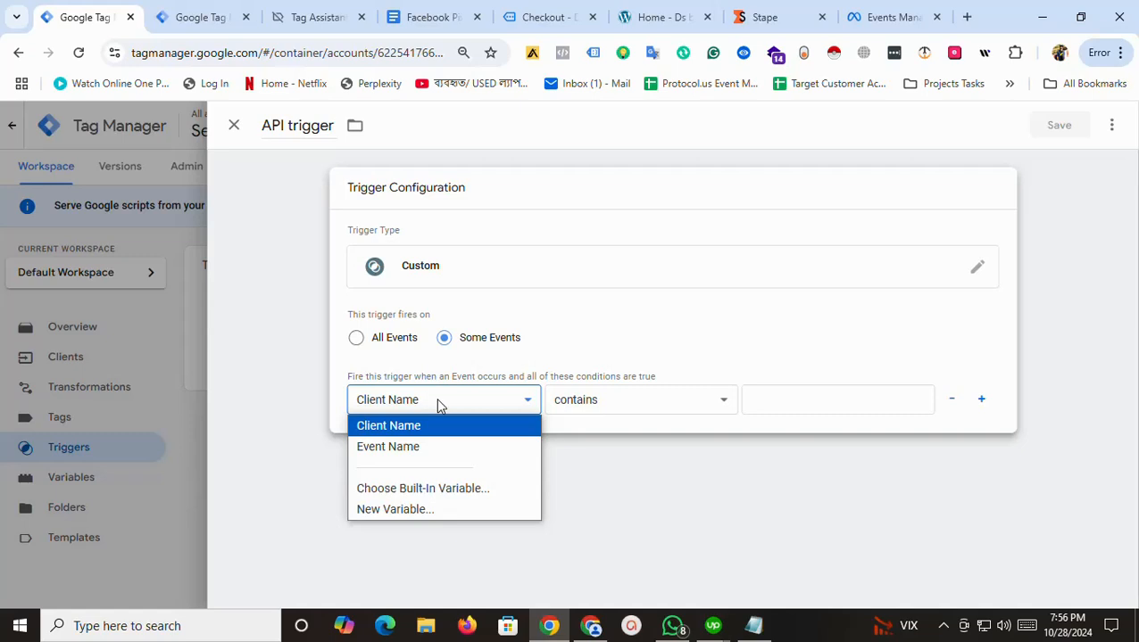
{"action": "left_click", "coordinate": [435, 446]}
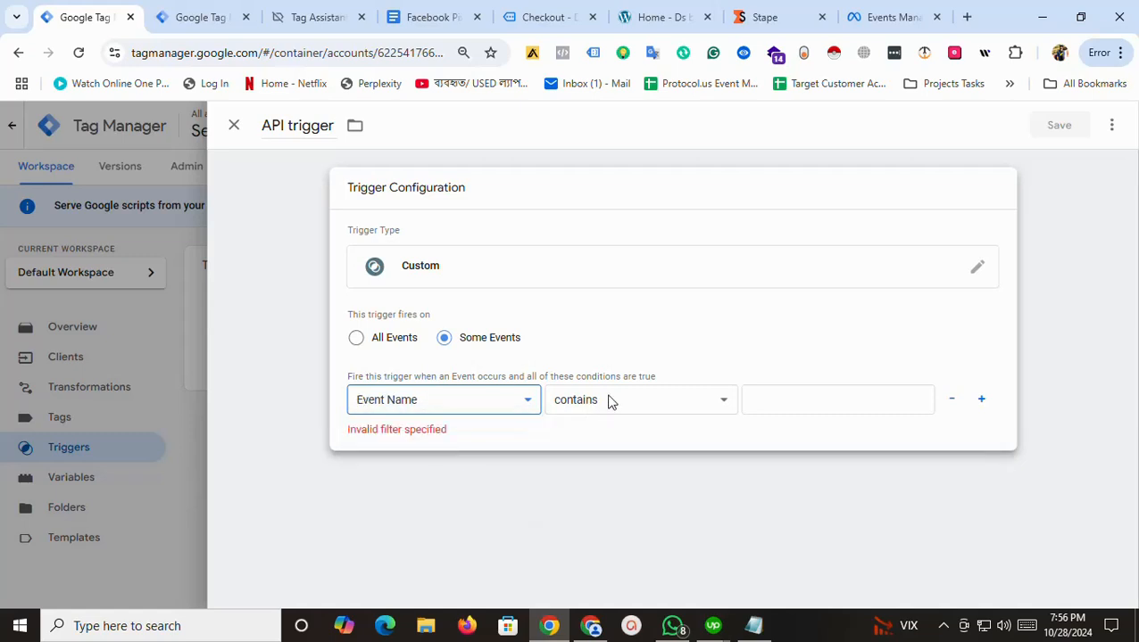
{"action": "left_click", "coordinate": [609, 399]}
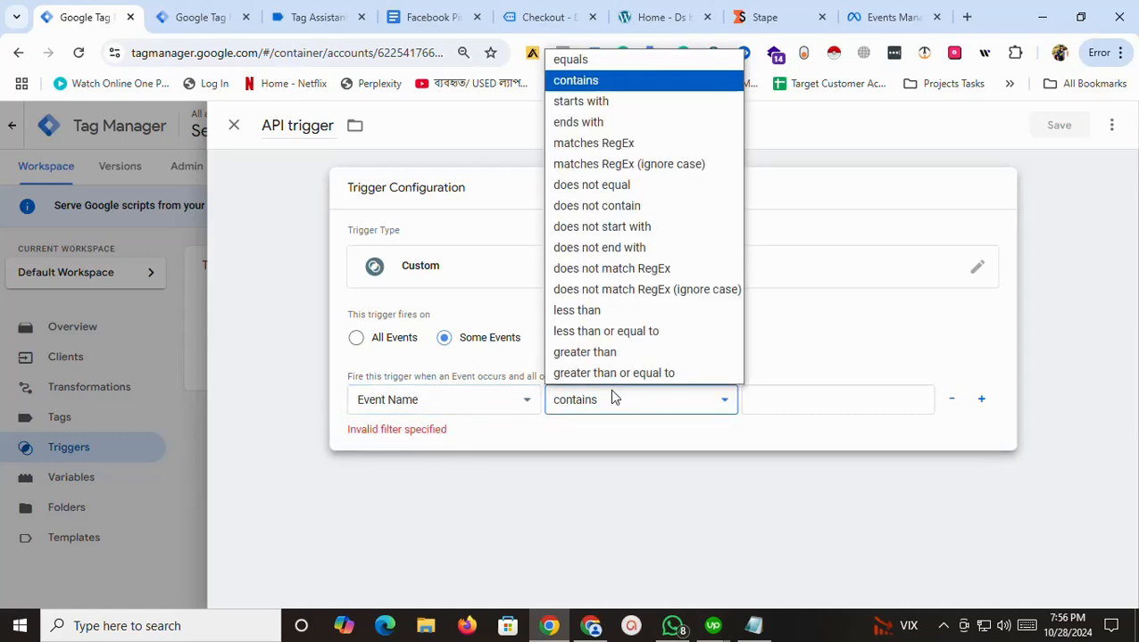
{"action": "left_click", "coordinate": [586, 146]}
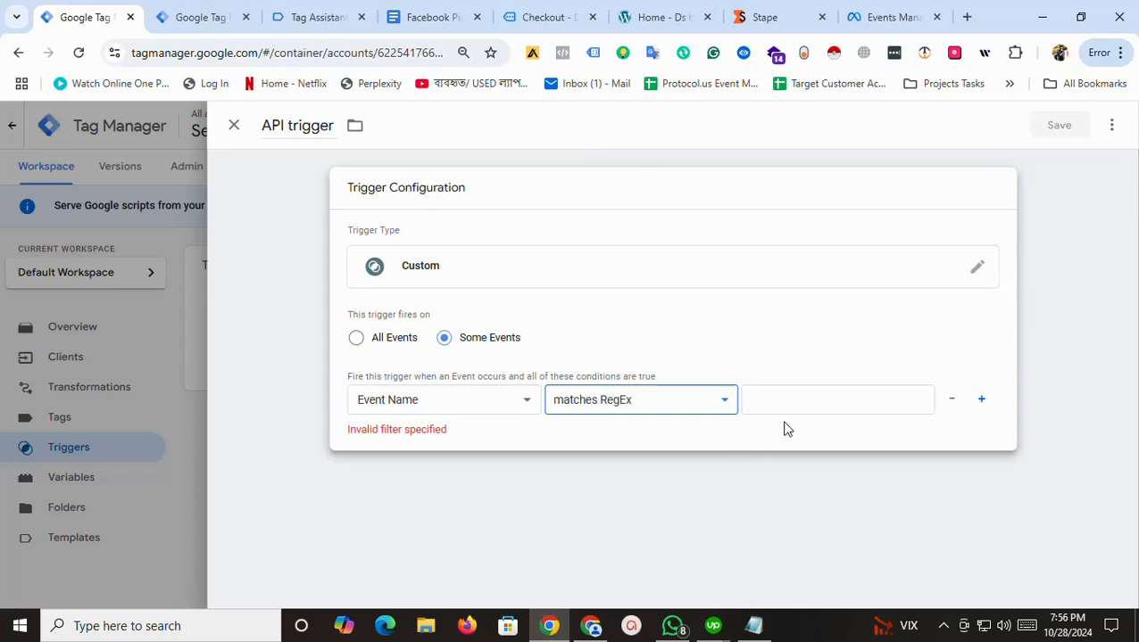
Set the condition's pattern to ^(page_view|purchase)$ and save the trigger
{"action": "left_click", "coordinate": [794, 396]}
{"action": "type", "text": "()"}
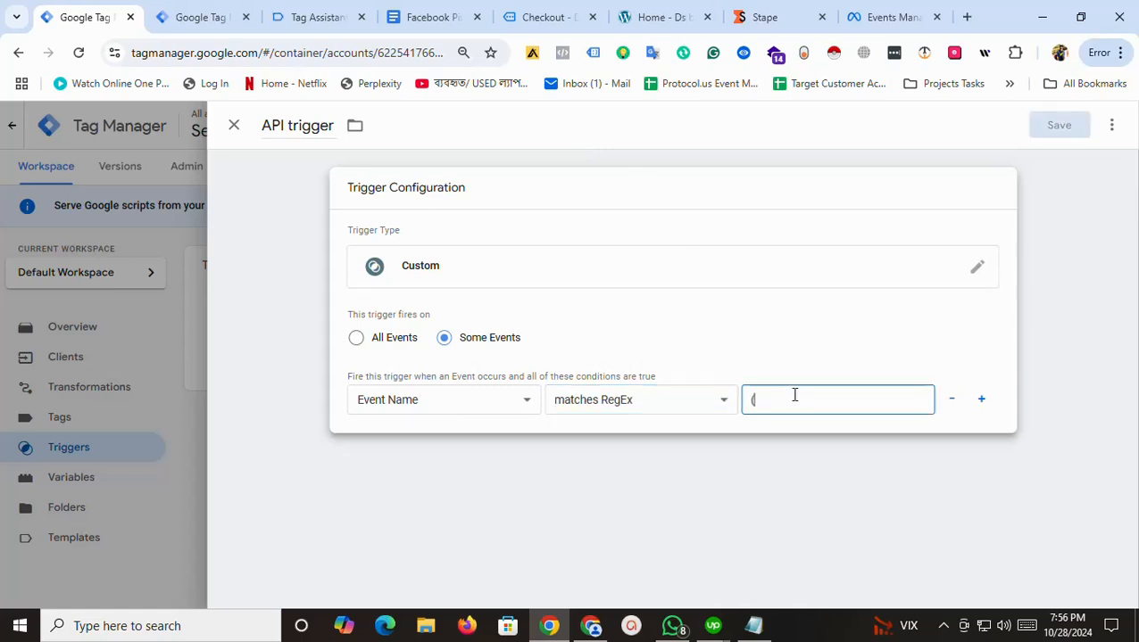
{"action": "type", "text": "page_view|p"}
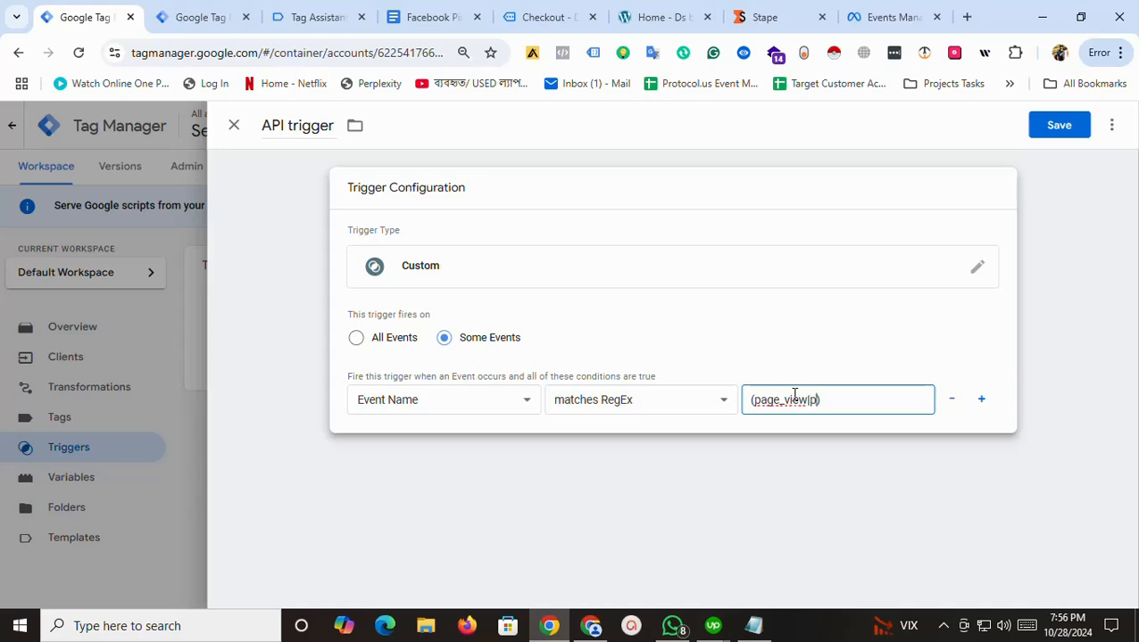
{"action": "type", "text": "chase"}
{"action": "type", "text": "^"}
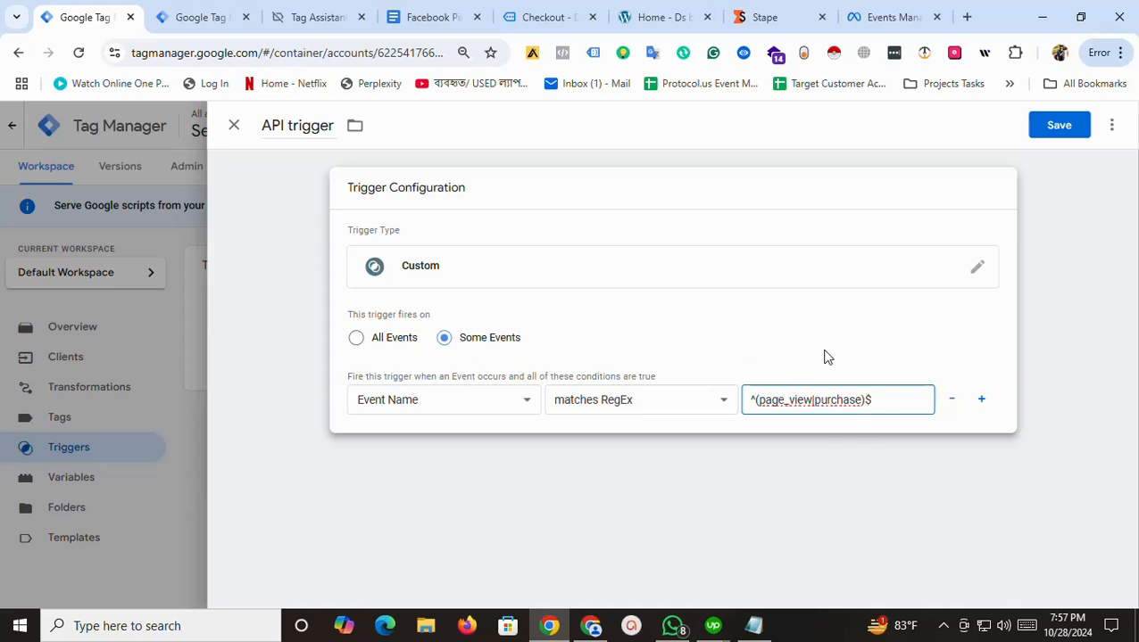
{"action": "left_click", "coordinate": [1057, 127]}
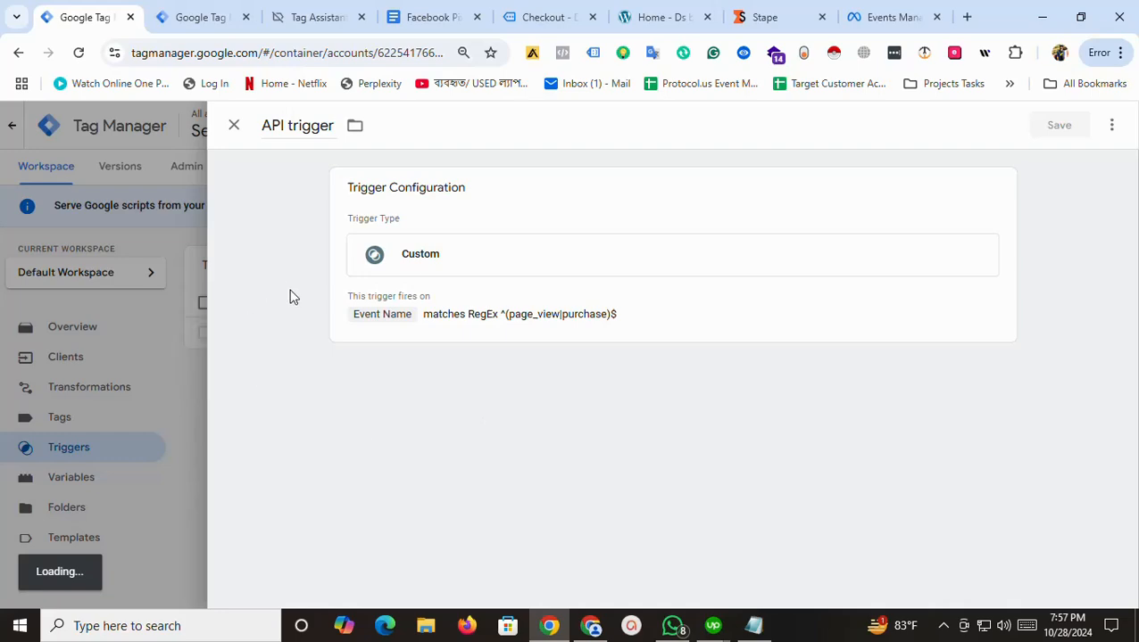
Examine the web container's tags, the server container's triggers and the Facebook dataset in Events Manager
{"action": "left_click", "coordinate": [217, 9]}
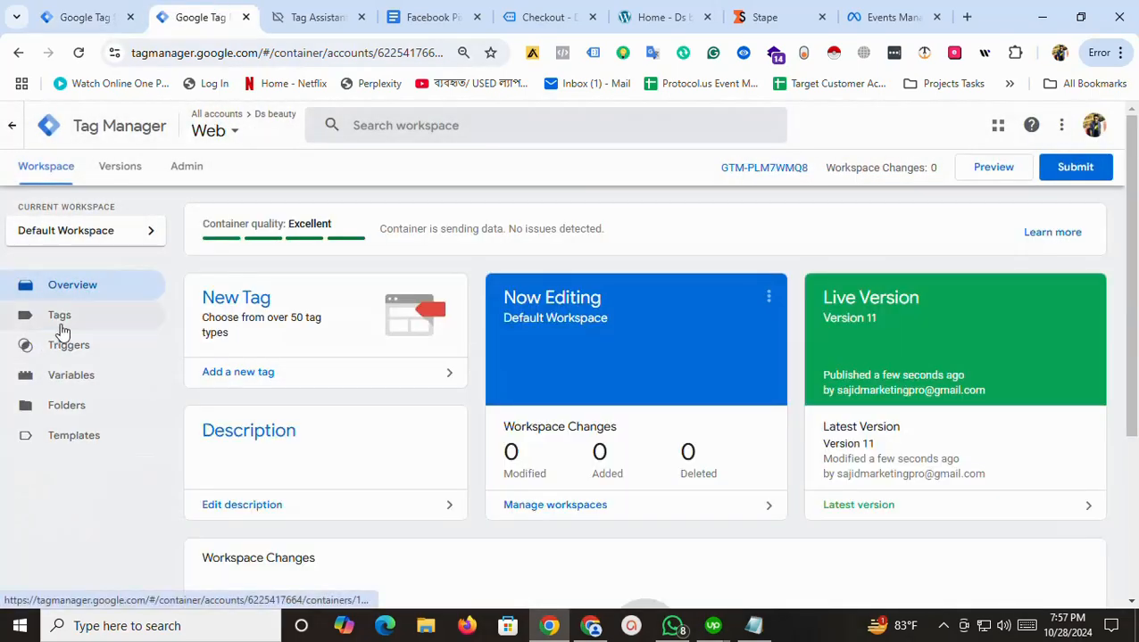
{"action": "left_click", "coordinate": [61, 318]}
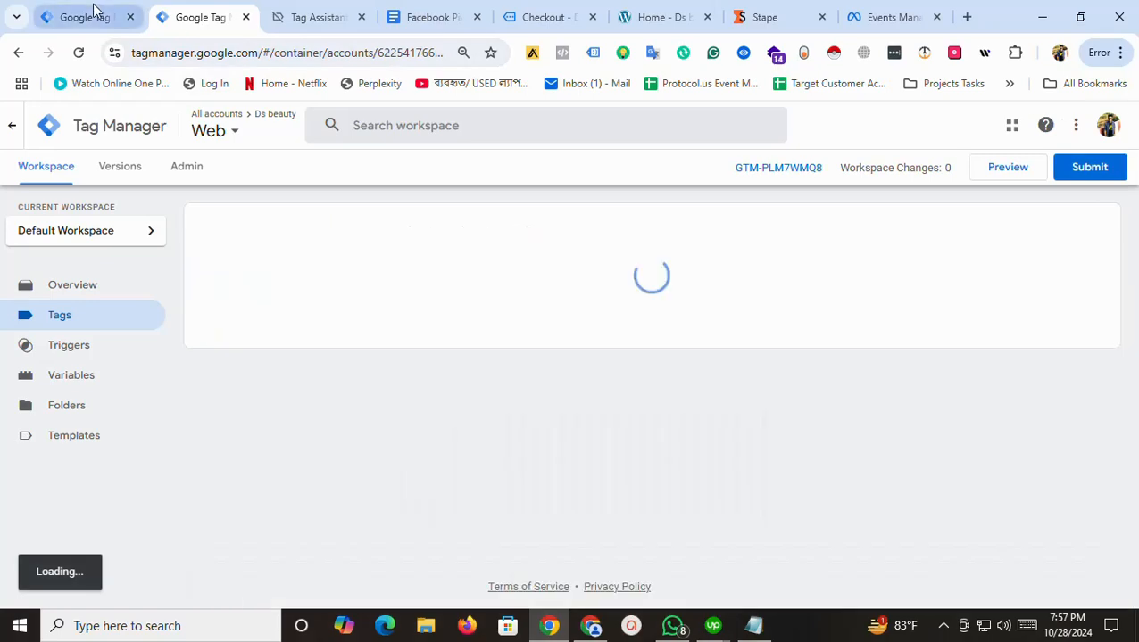
{"action": "left_click", "coordinate": [89, 16]}
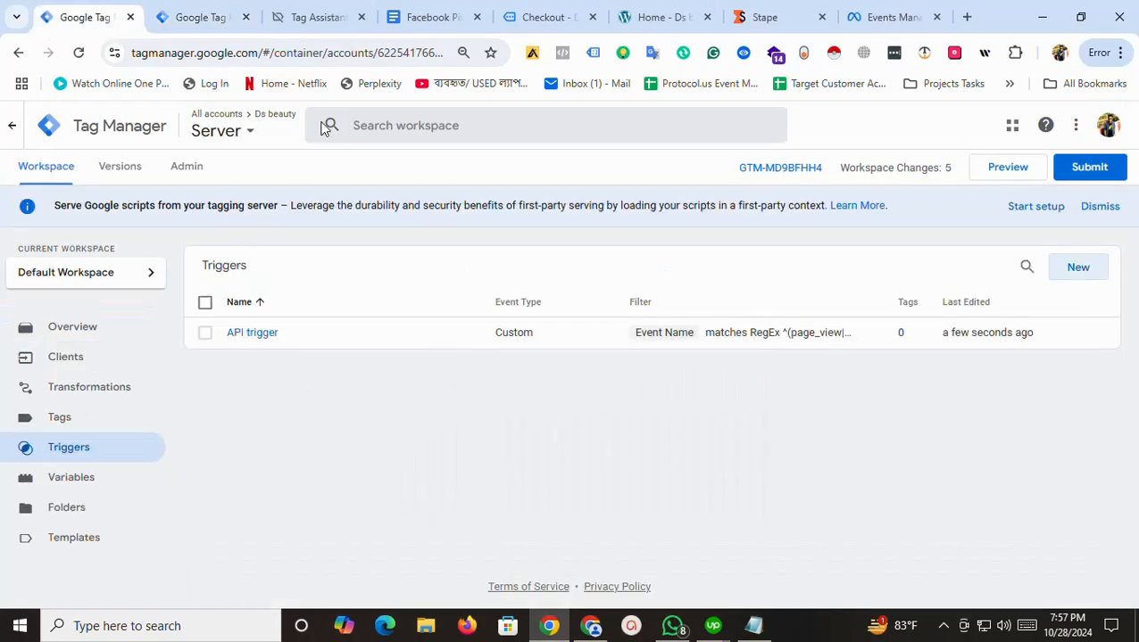
{"action": "left_click", "coordinate": [910, 16]}
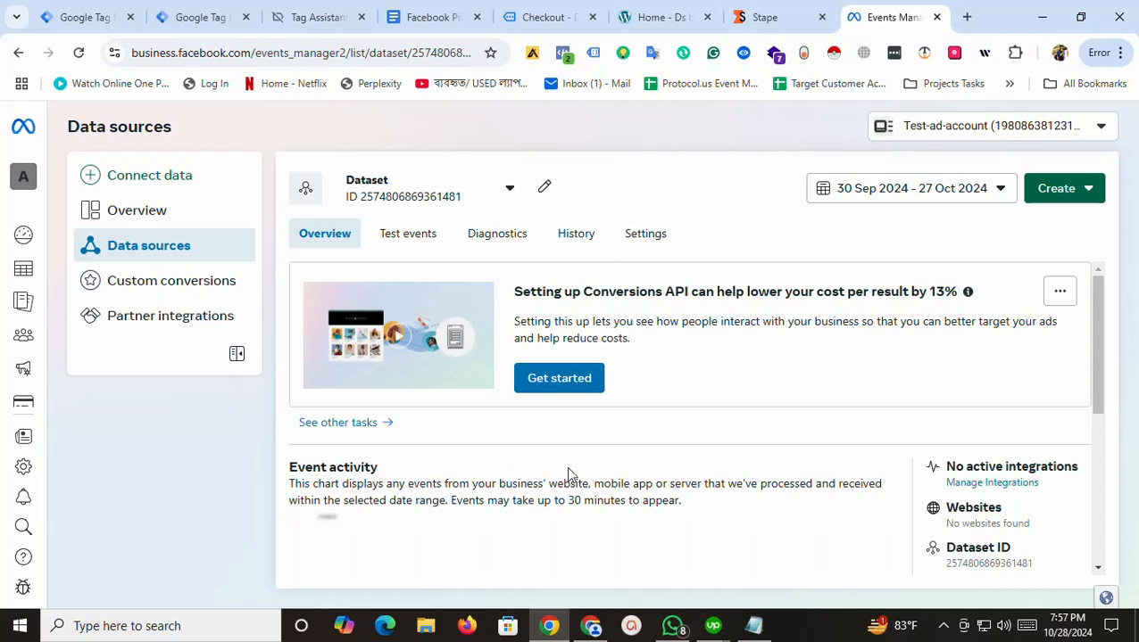
{"action": "left_click", "coordinate": [229, 11]}
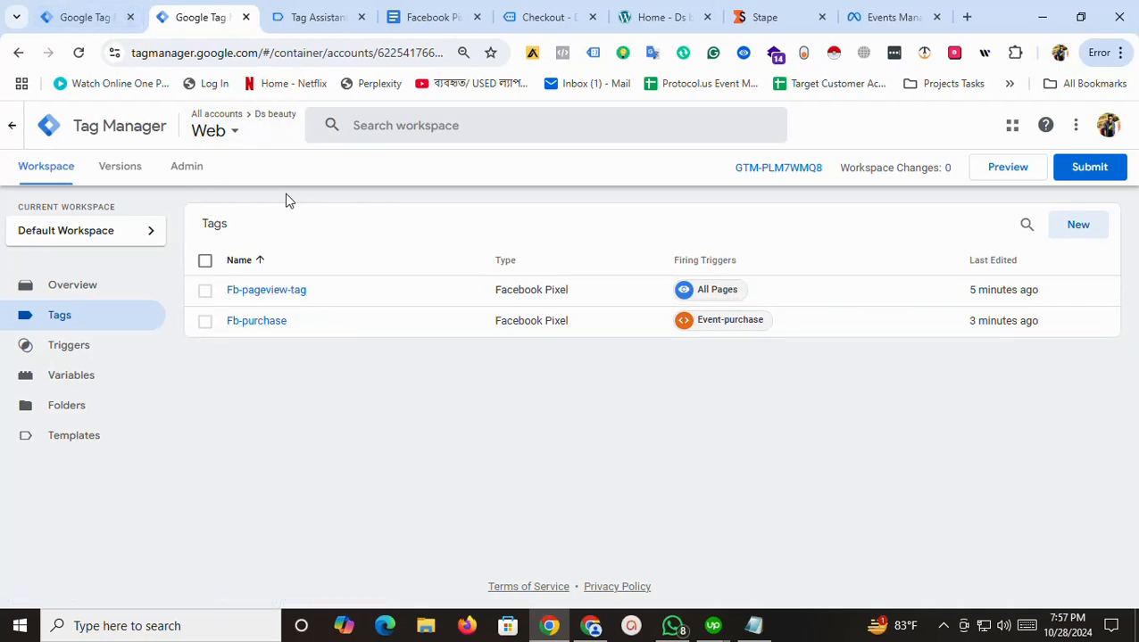
{"action": "left_click", "coordinate": [107, 9]}
{"action": "left_click", "coordinate": [210, 9]}
Create a new tag of type Google Tag in the web container and name it Fb| SS|pageview|tag
{"action": "left_click", "coordinate": [1077, 228]}
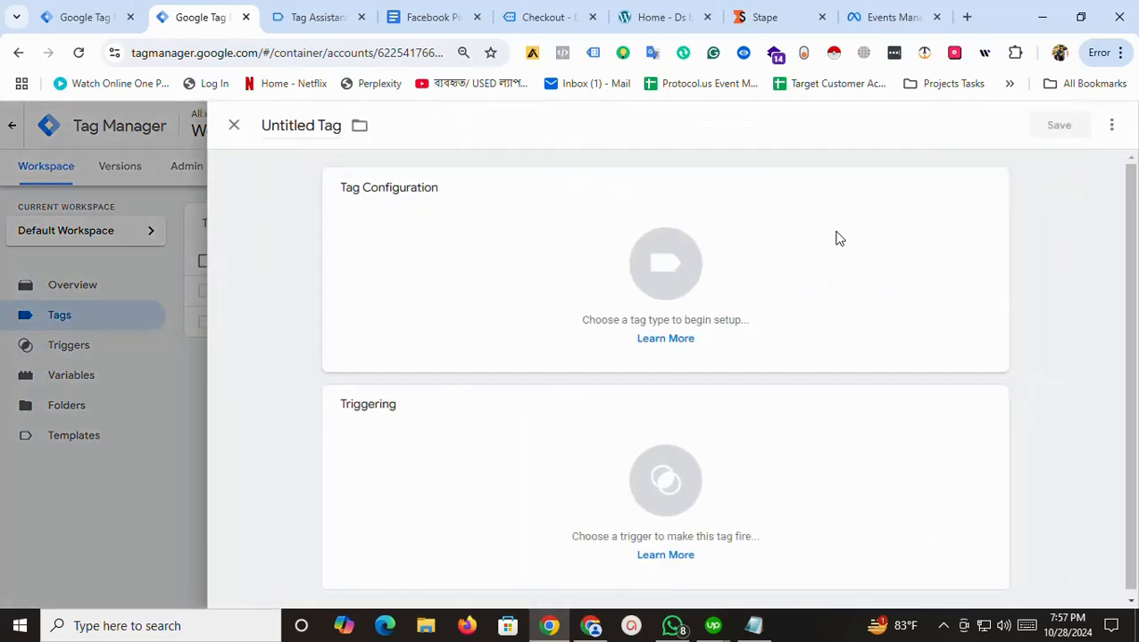
{"action": "left_click", "coordinate": [813, 238]}
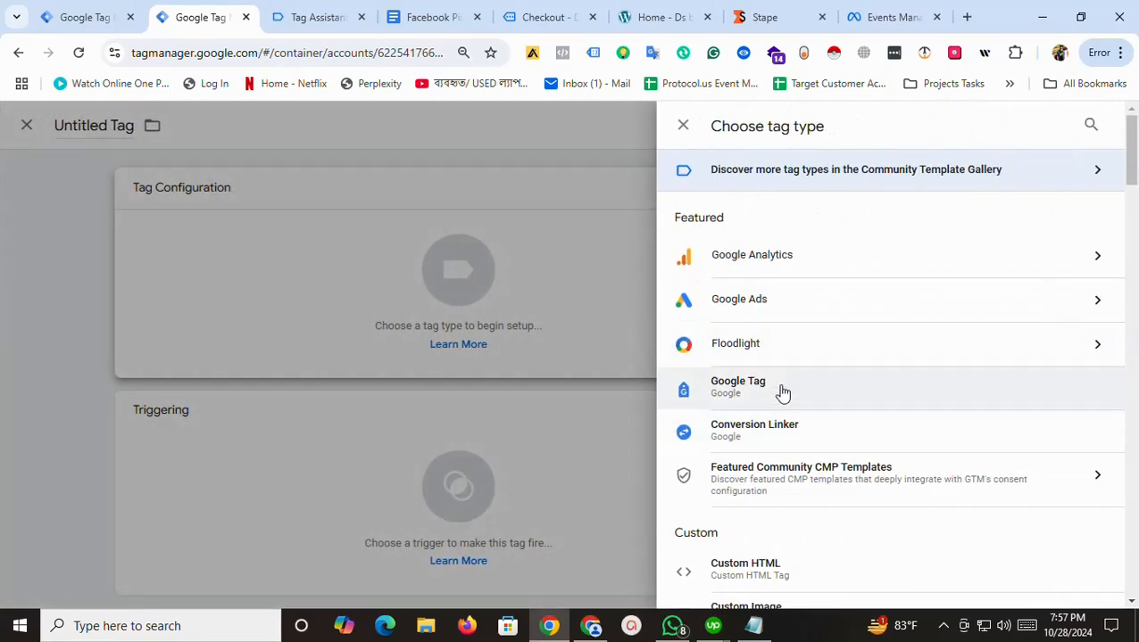
{"action": "left_click", "coordinate": [780, 391]}
{"action": "left_click", "coordinate": [288, 125]}
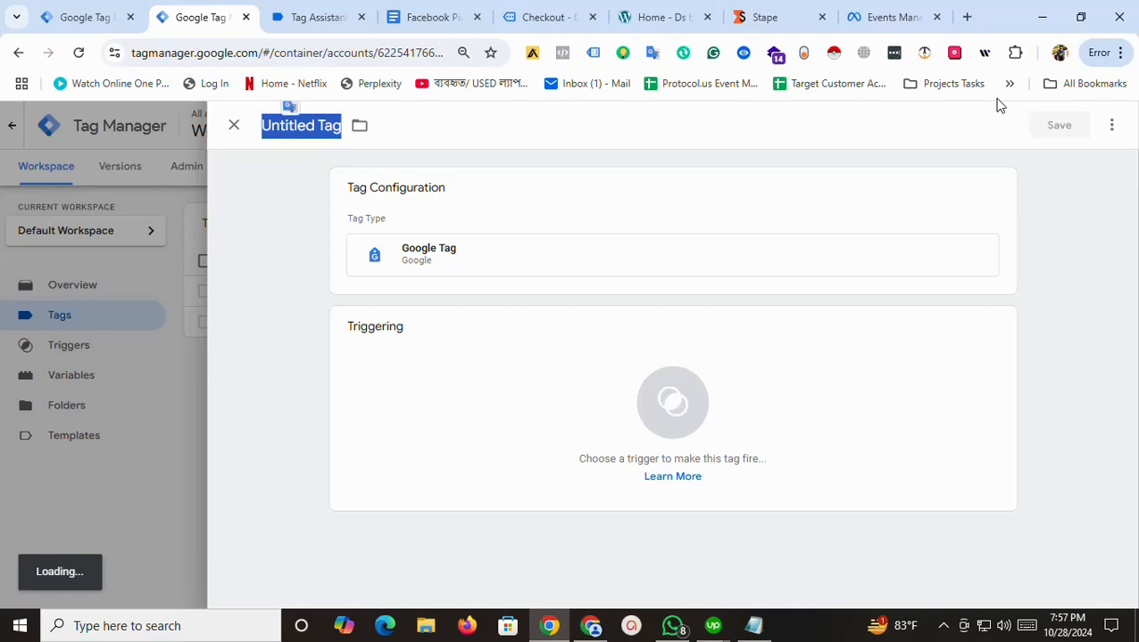
{"action": "type", "text": "Fb| SS"}
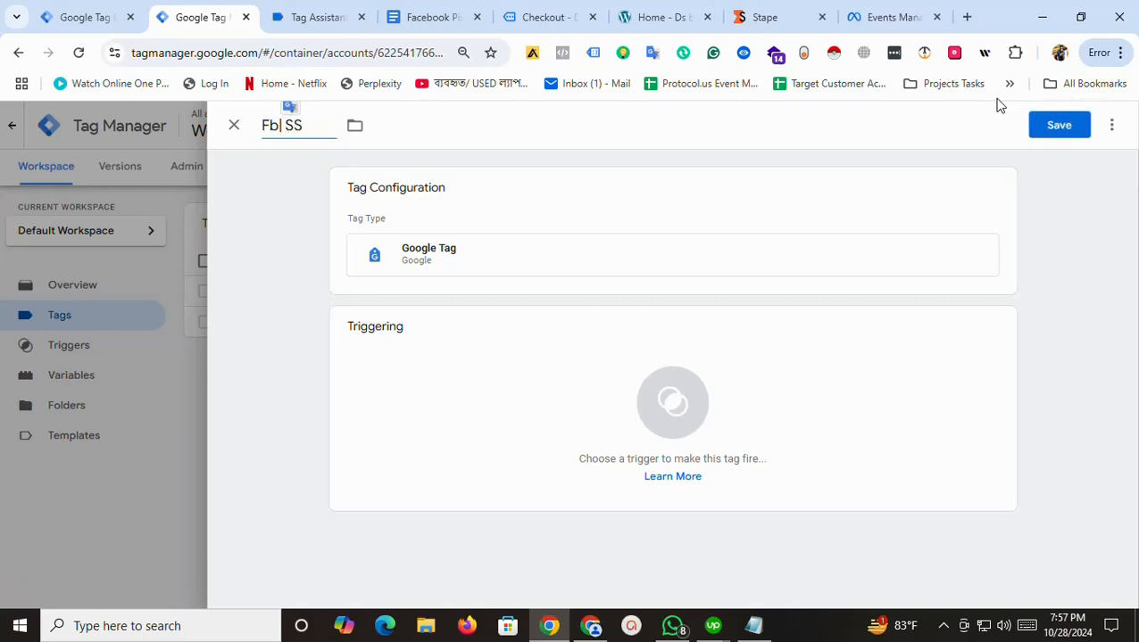
{"action": "type", "text": "|pagevie"}
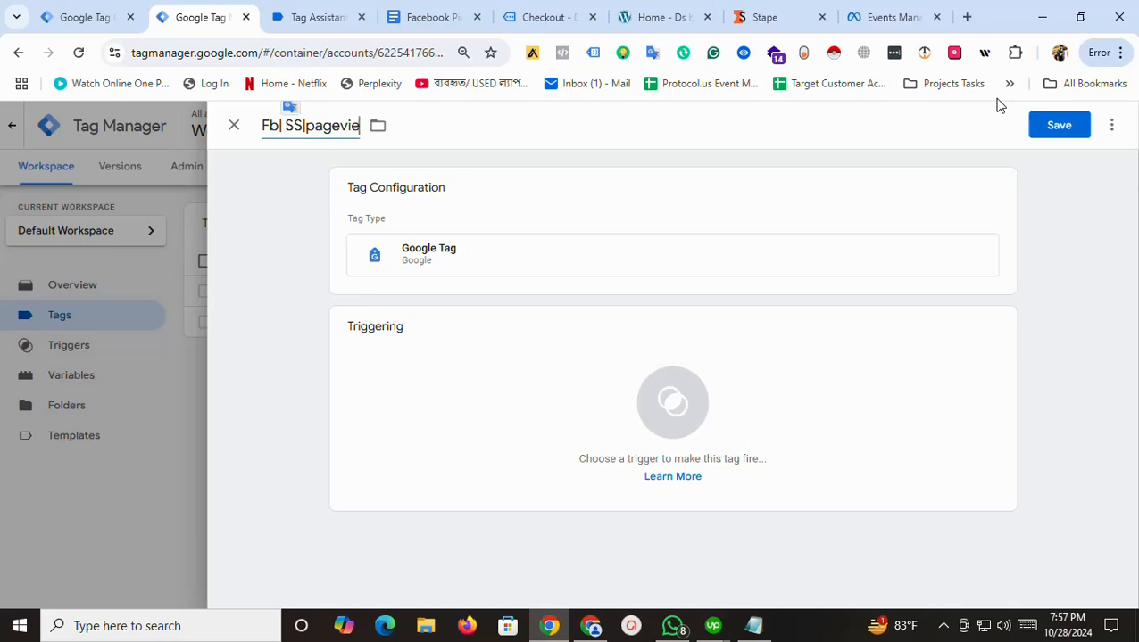
{"action": "type", "text": "w|tag"}
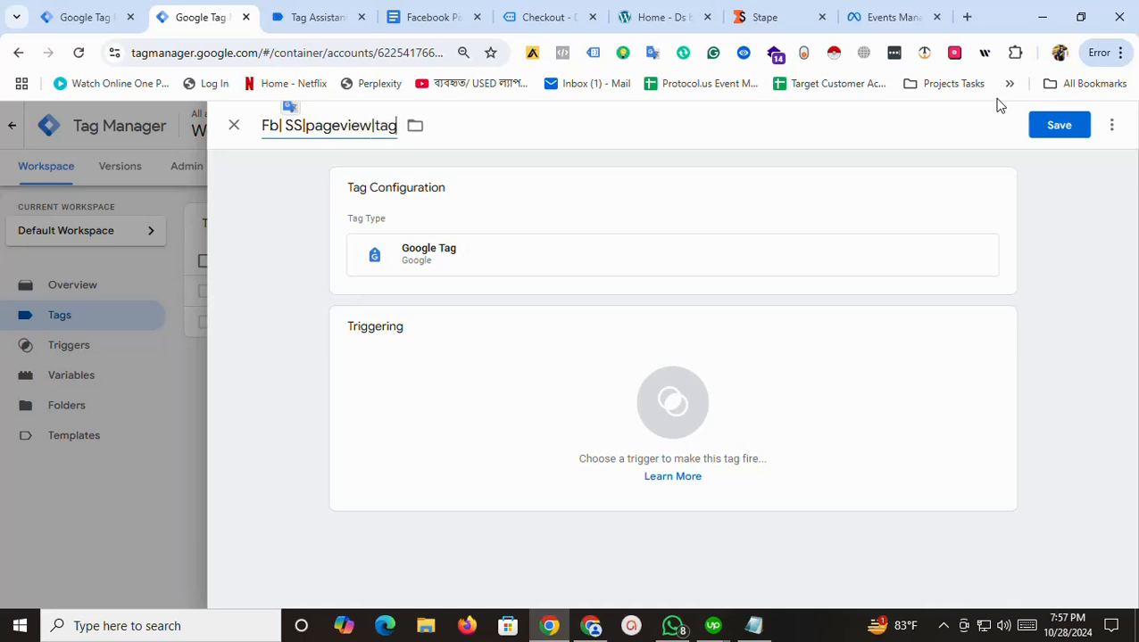
{"action": "left_click", "coordinate": [508, 241]}
{"action": "left_click", "coordinate": [448, 339]}
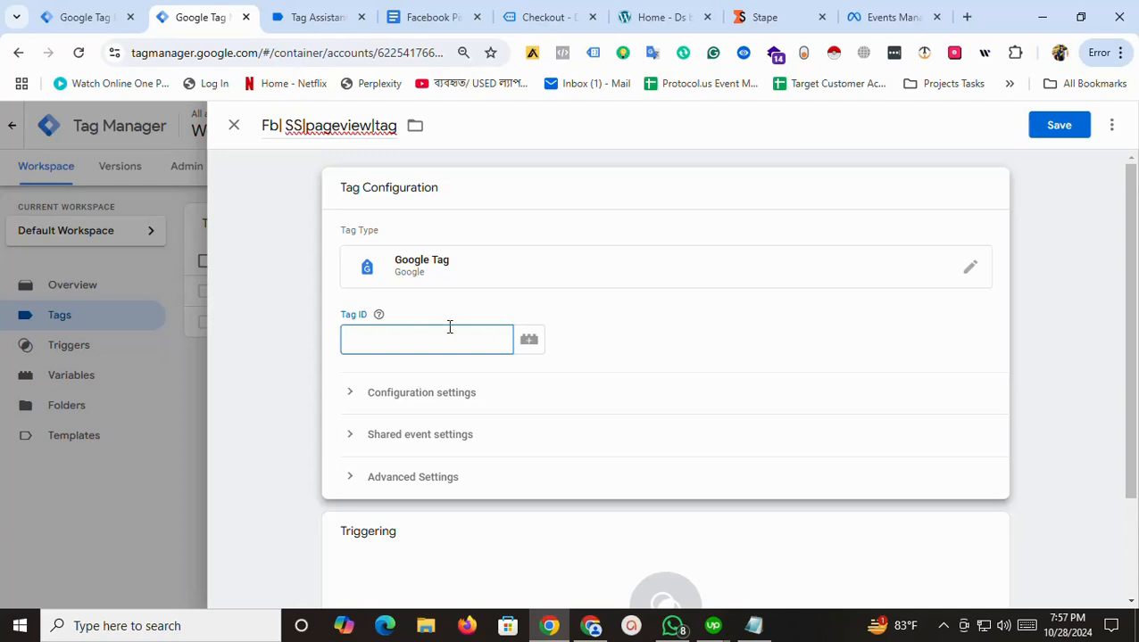
{"action": "type", "text": "G"}
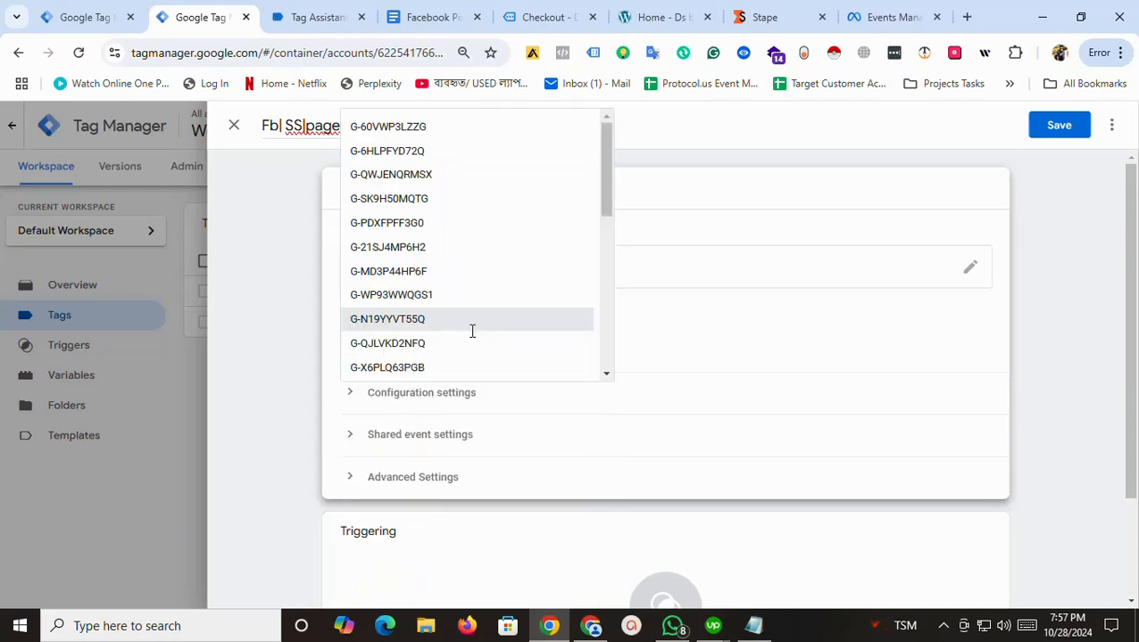
{"action": "type", "text": "-1212"}
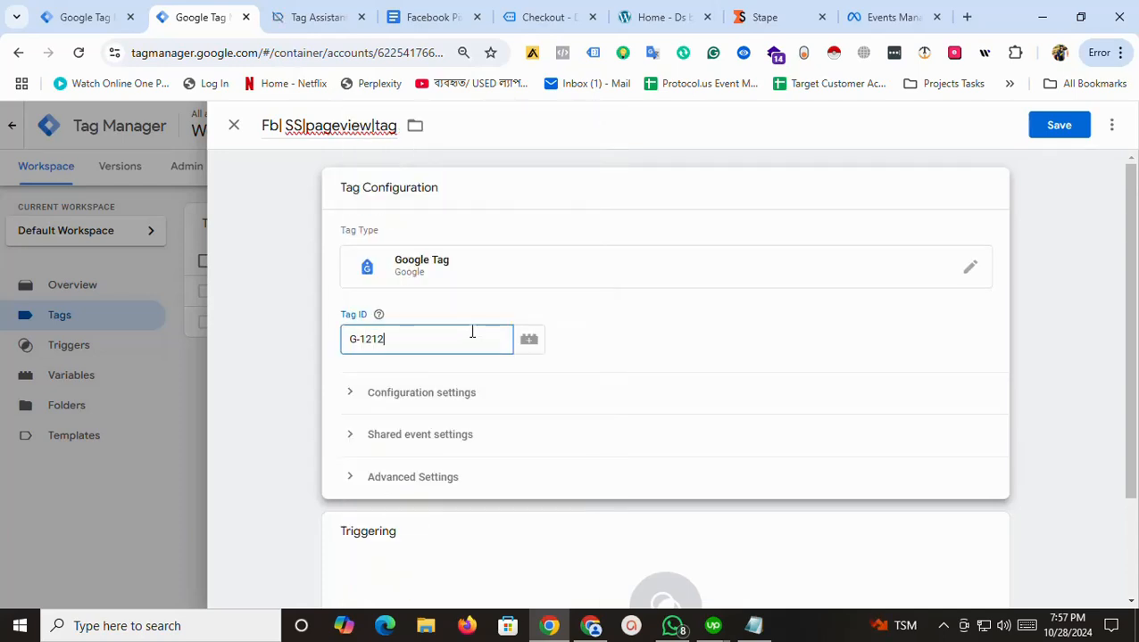
{"action": "type", "text": "12121"}
{"action": "scroll", "coordinate": [577, 447], "scroll_direction": "down", "scroll_amount": 2}
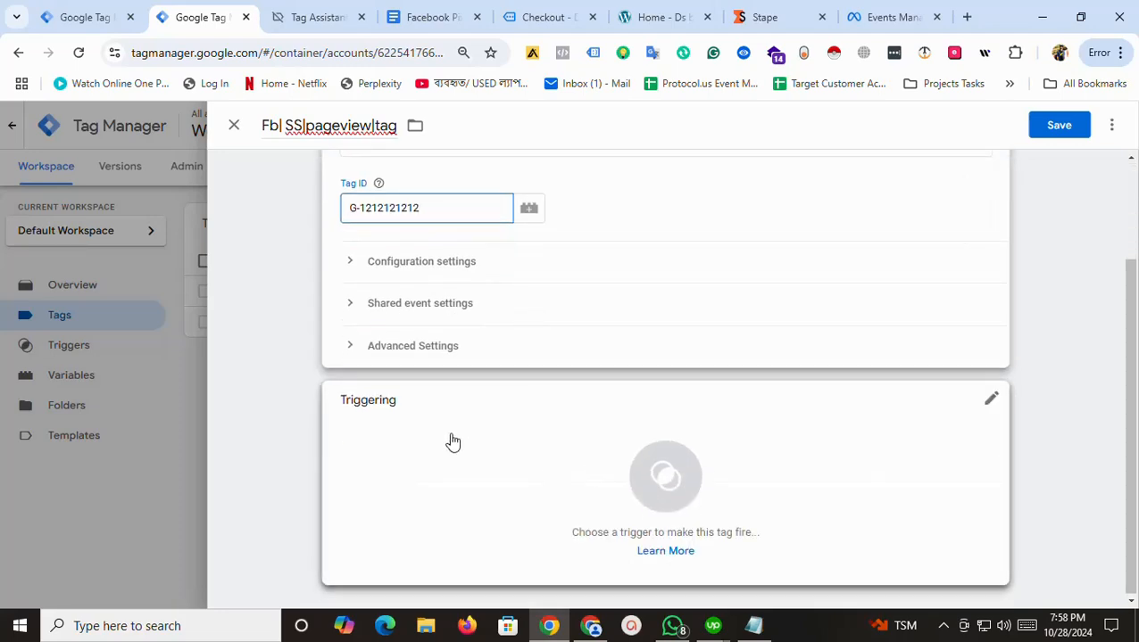
{"action": "left_click", "coordinate": [473, 446]}
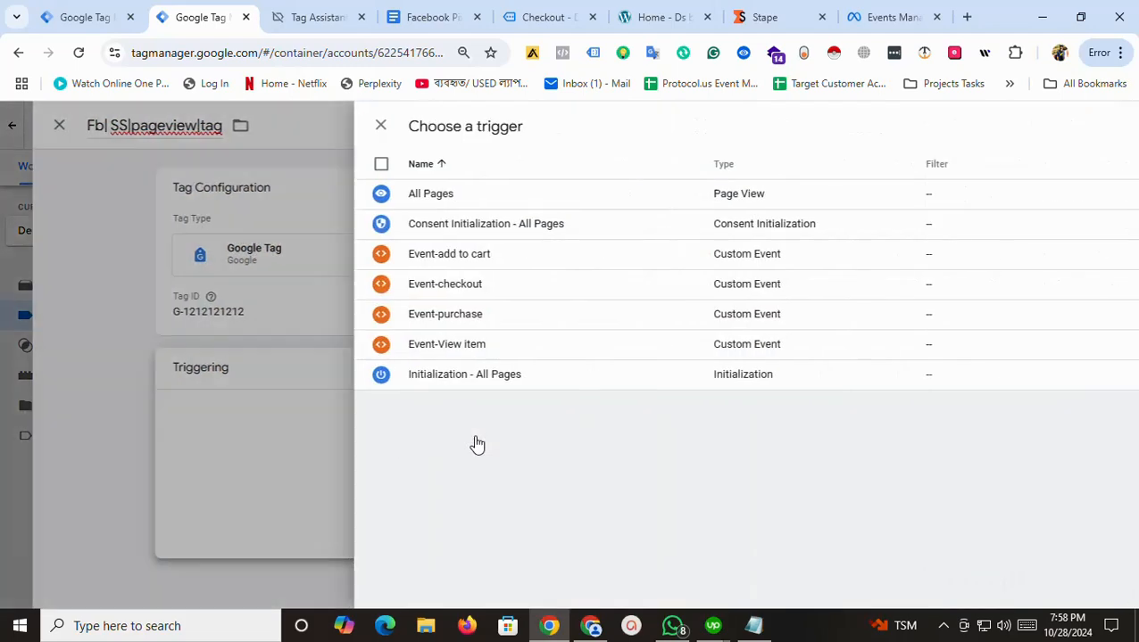
{"action": "left_click", "coordinate": [285, 195]}
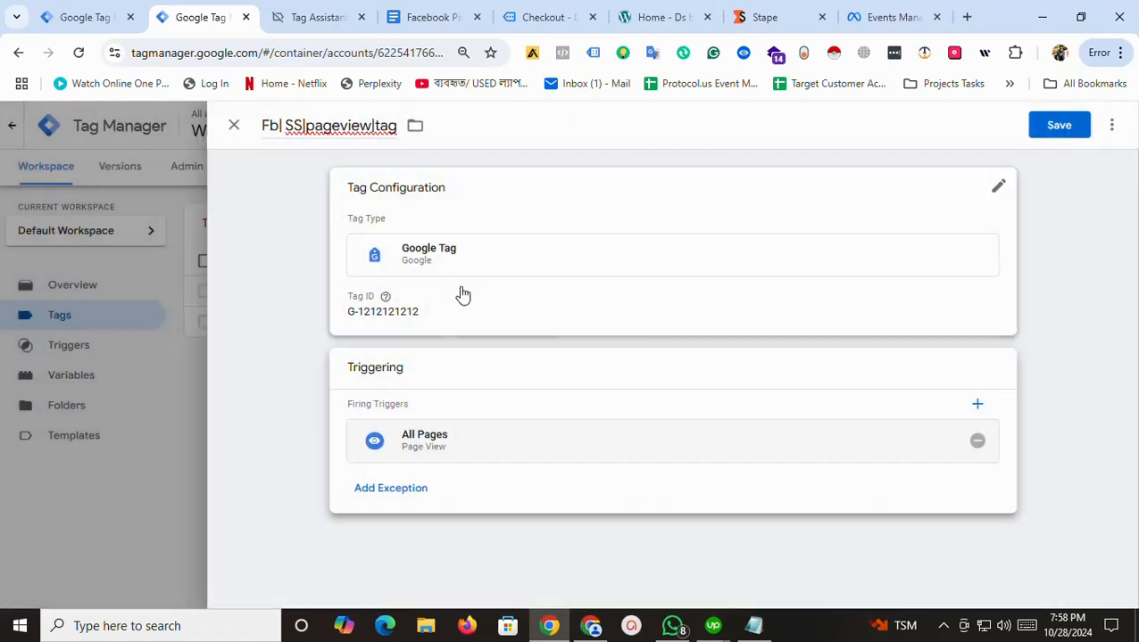
Add an empty configuration parameter to the Google Tag's configuration settings
{"action": "left_click", "coordinate": [361, 400]}
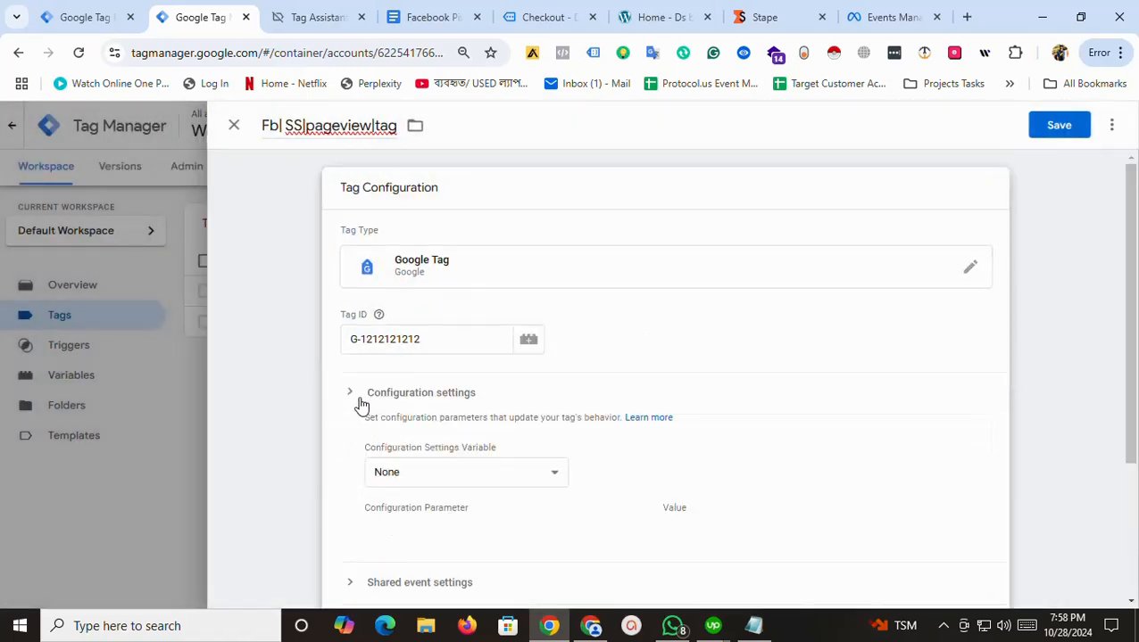
{"action": "scroll", "coordinate": [1133, 346], "scroll_direction": "down", "scroll_amount": 2}
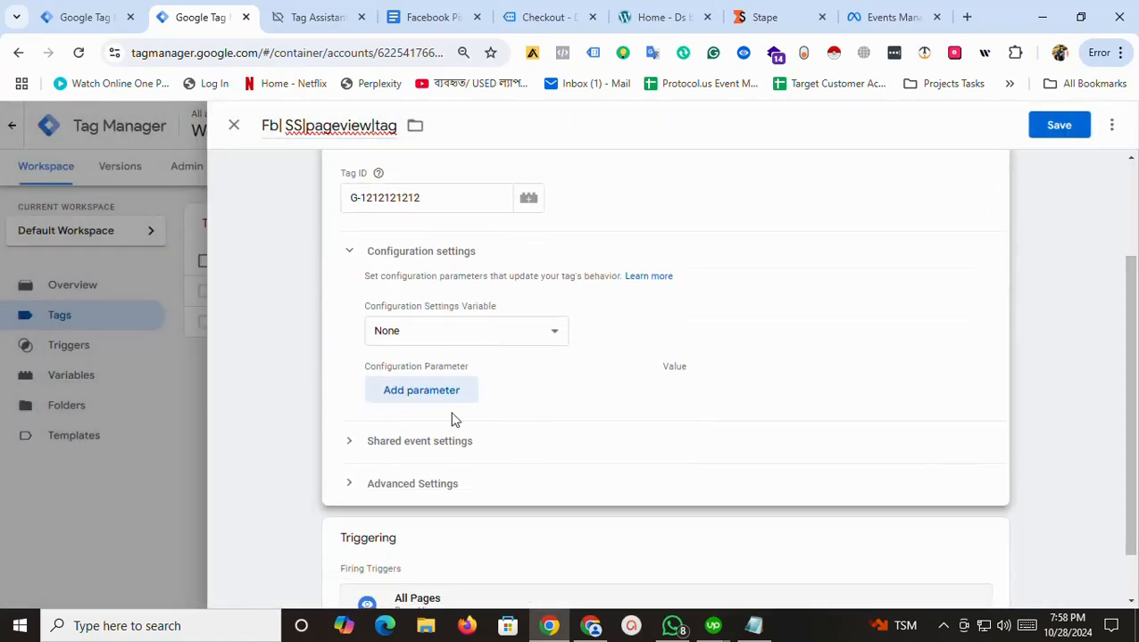
{"action": "left_click", "coordinate": [414, 402]}
{"action": "left_click", "coordinate": [405, 399]}
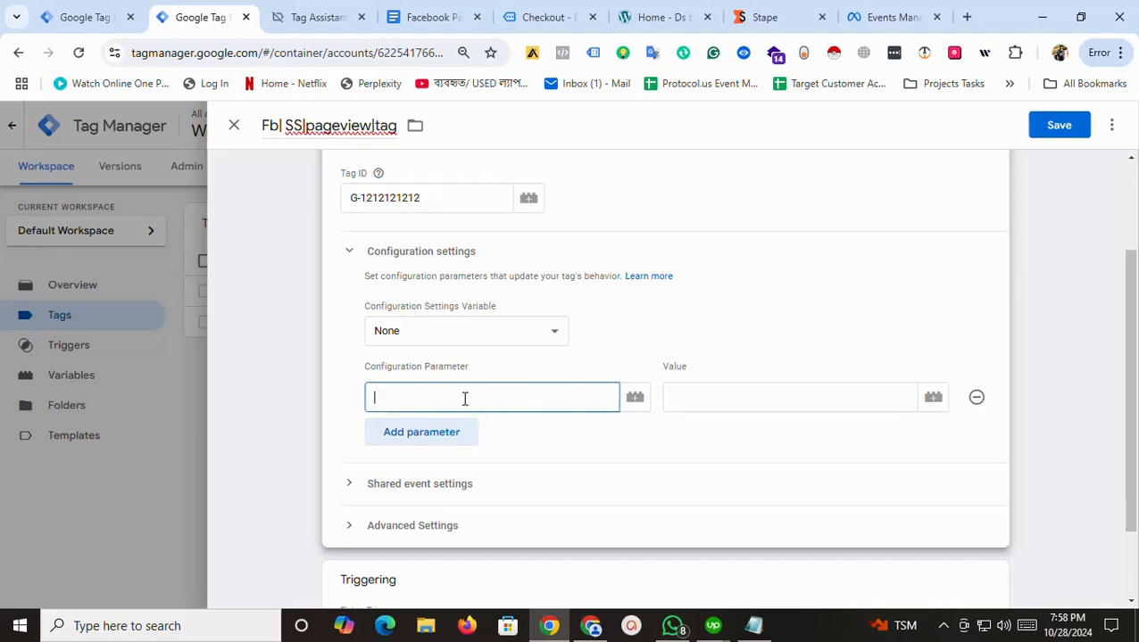
{"action": "left_click", "coordinate": [765, 17]}
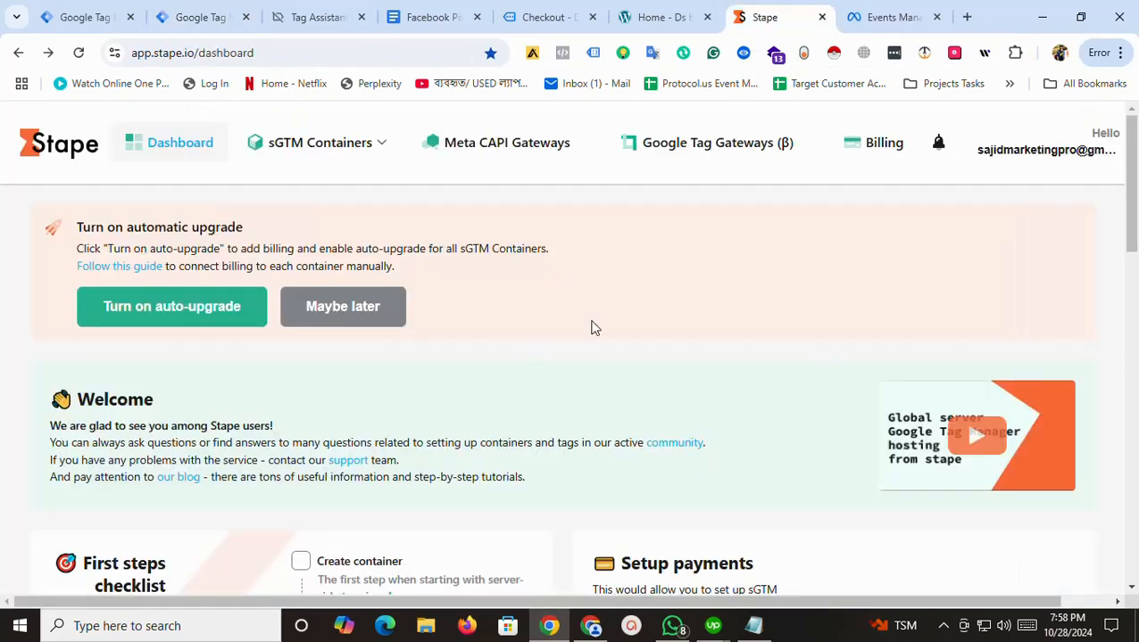
{"action": "scroll", "coordinate": [1068, 377], "scroll_direction": "down", "scroll_amount": 6}
{"action": "scroll", "coordinate": [311, 521], "scroll_direction": "down", "scroll_amount": 7}
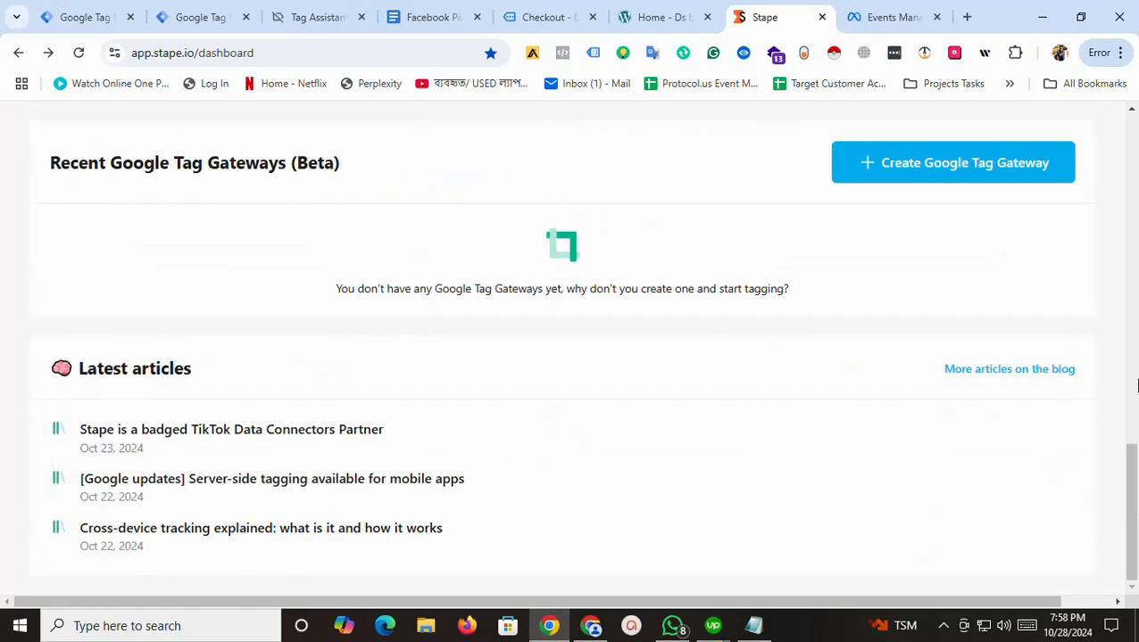
{"action": "scroll", "coordinate": [261, 437], "scroll_direction": "up", "scroll_amount": 8}
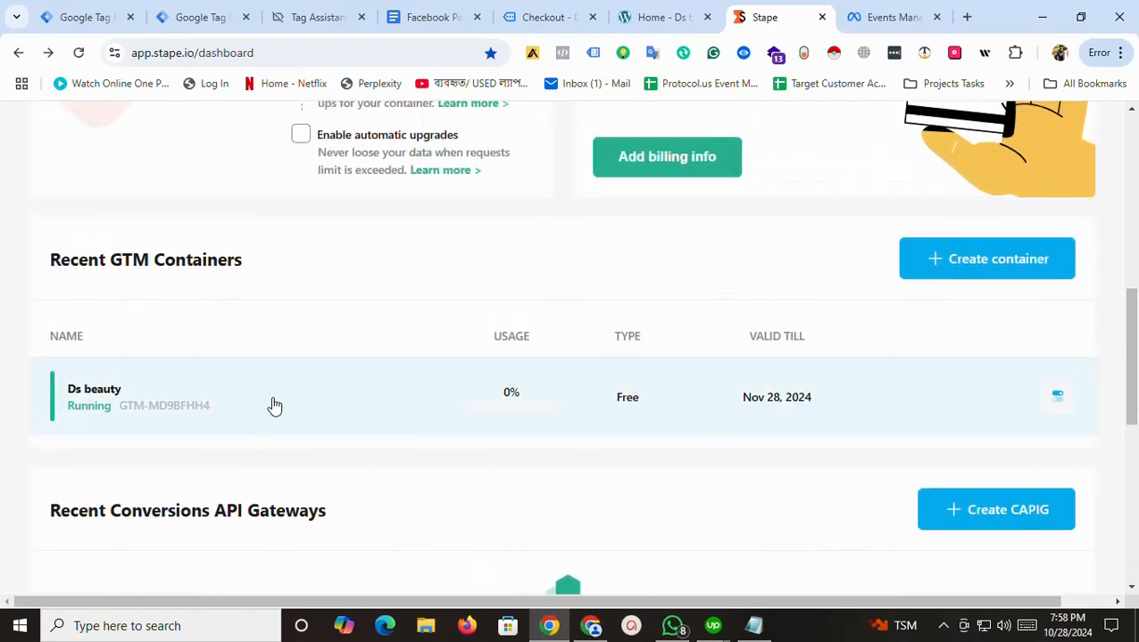
{"action": "left_click", "coordinate": [273, 405]}
{"action": "scroll", "coordinate": [1126, 473], "scroll_direction": "down", "scroll_amount": 4}
{"action": "scroll", "coordinate": [1126, 473], "scroll_direction": "down", "scroll_amount": 1}
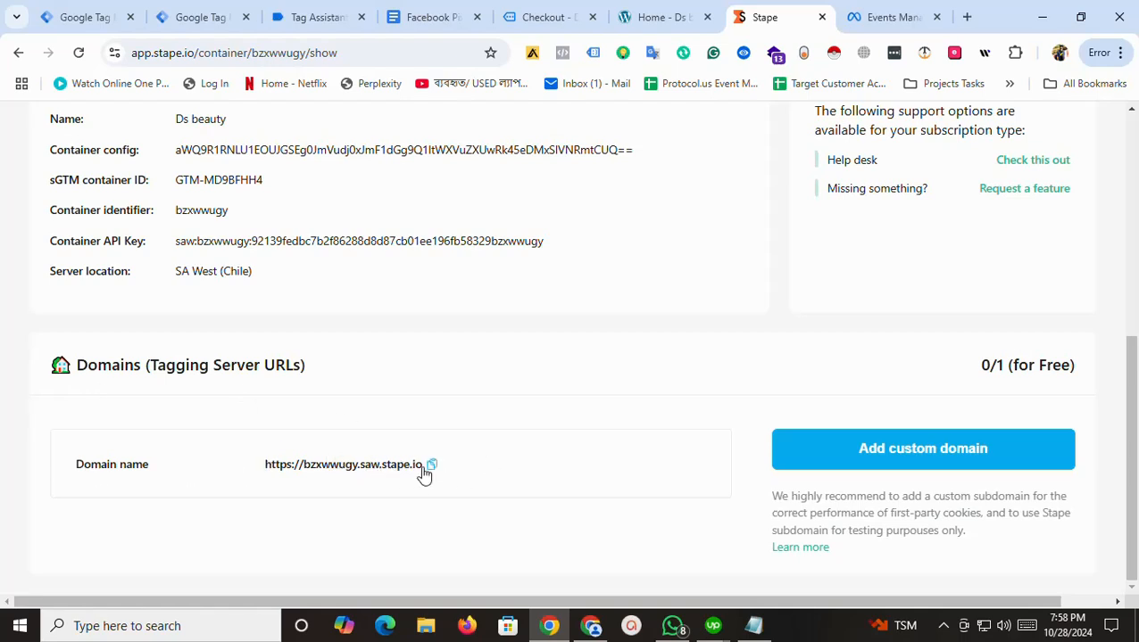
{"action": "left_click", "coordinate": [430, 466]}
{"action": "left_click", "coordinate": [198, 17]}
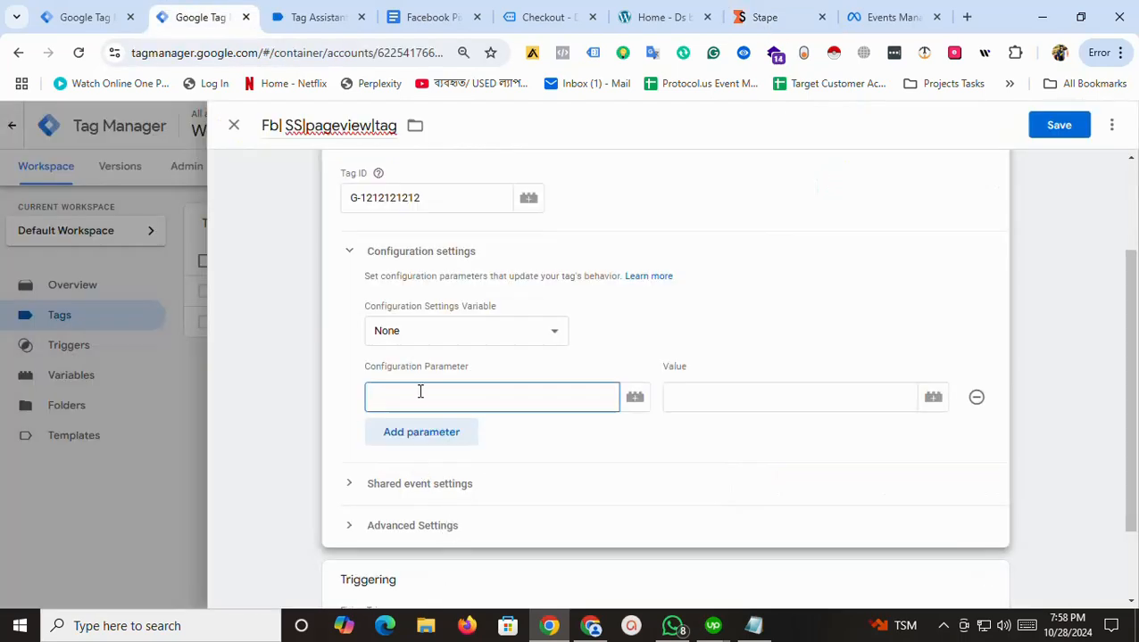
{"action": "type", "text": "serve"}
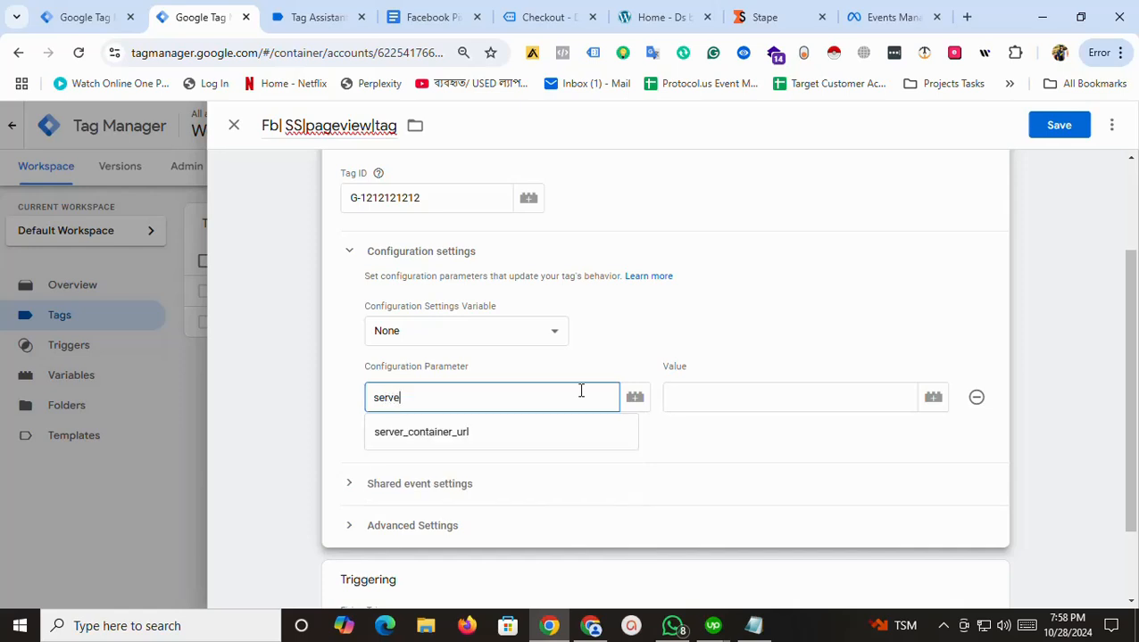
{"action": "left_click", "coordinate": [524, 430]}
{"action": "left_click", "coordinate": [701, 402]}
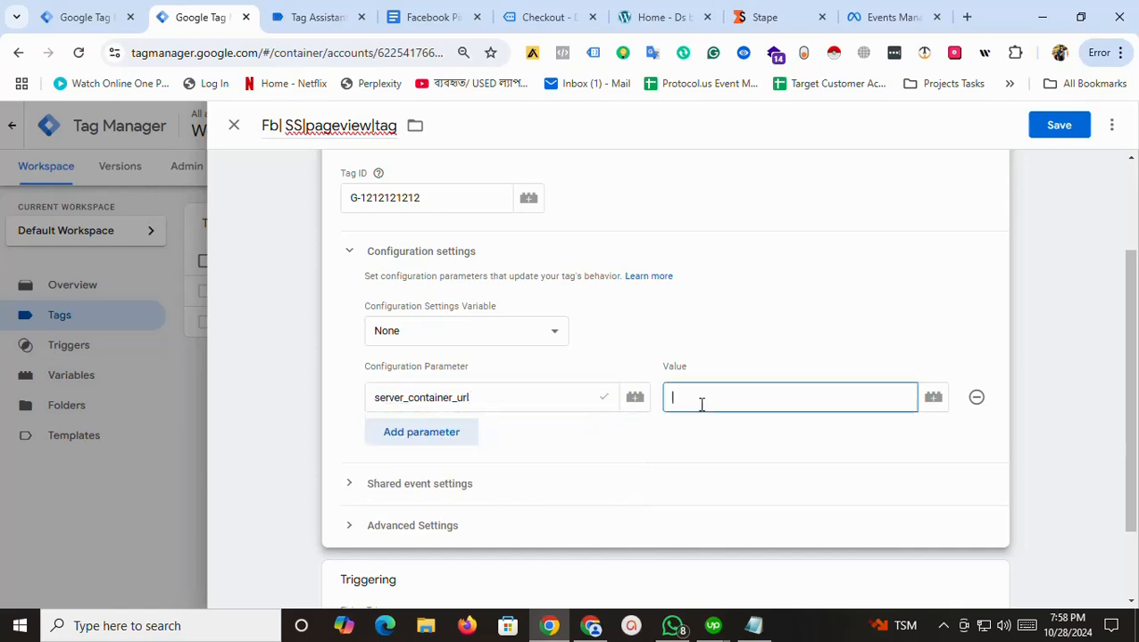
{"action": "key", "text": "ctrl+v"}
{"action": "left_click", "coordinate": [1056, 129]}
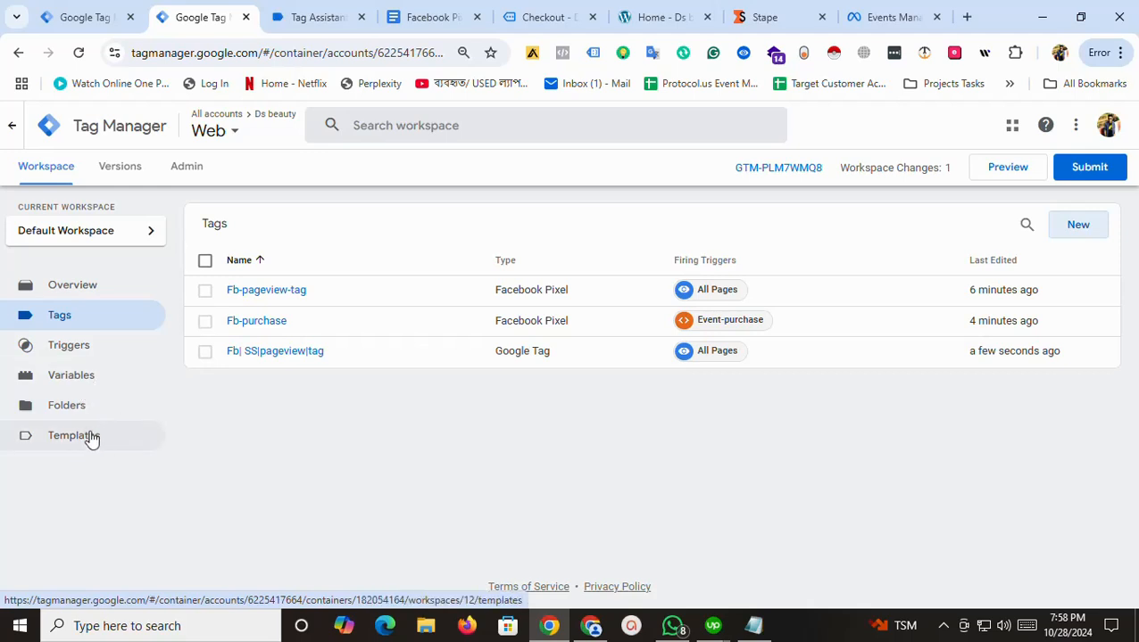
{"action": "left_click", "coordinate": [93, 377]}
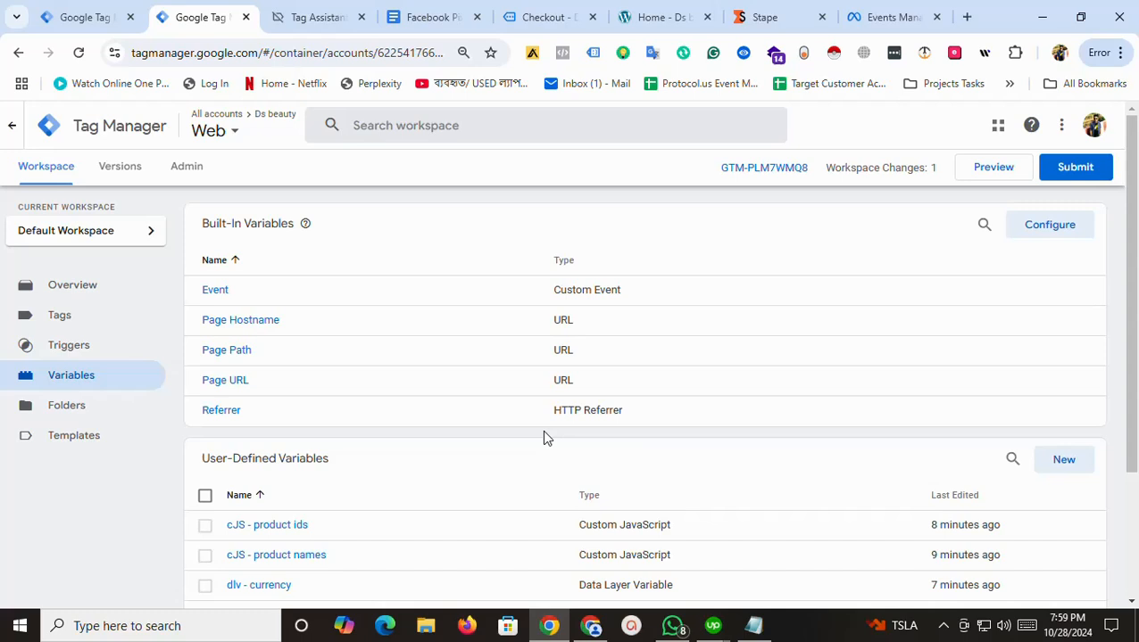
{"action": "scroll", "coordinate": [928, 518], "scroll_direction": "down", "scroll_amount": 2}
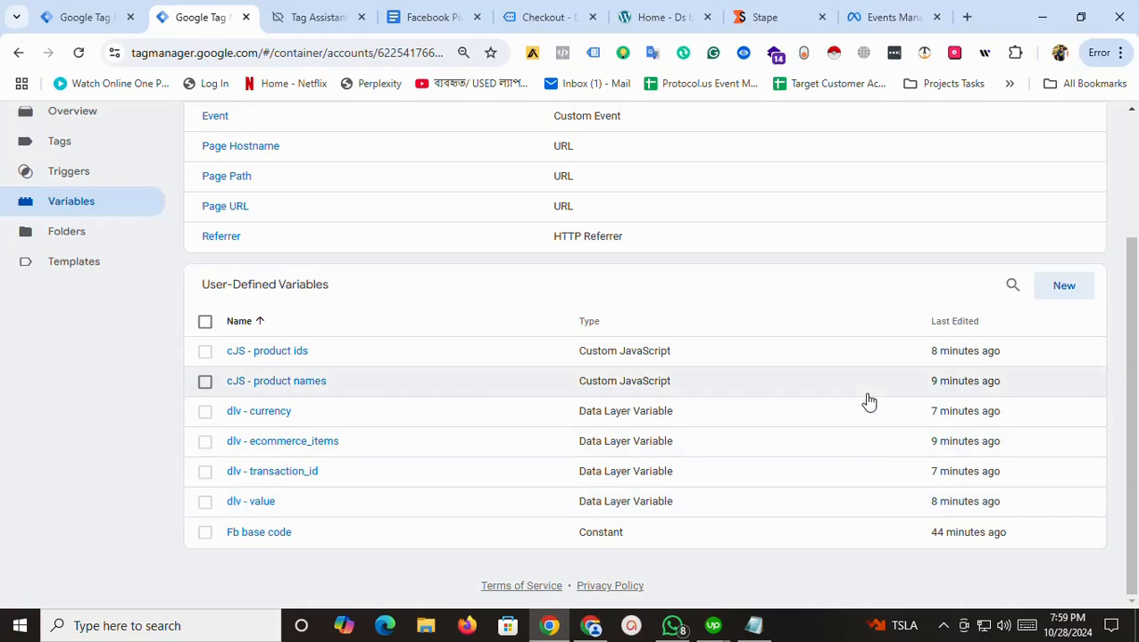
{"action": "left_click", "coordinate": [1067, 288]}
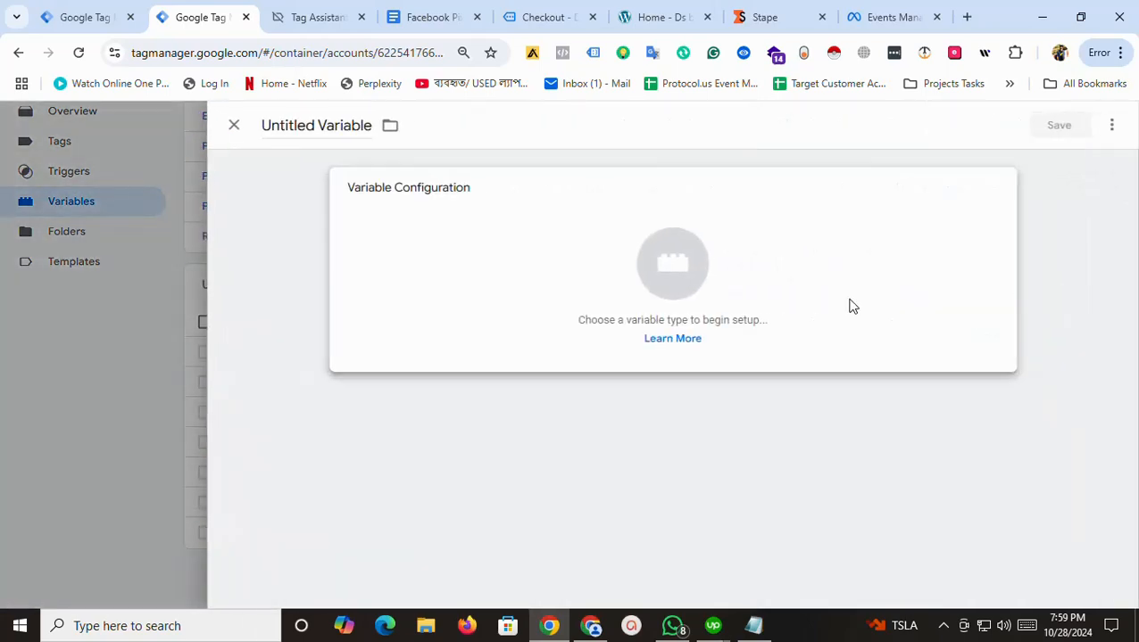
{"action": "left_click", "coordinate": [507, 243]}
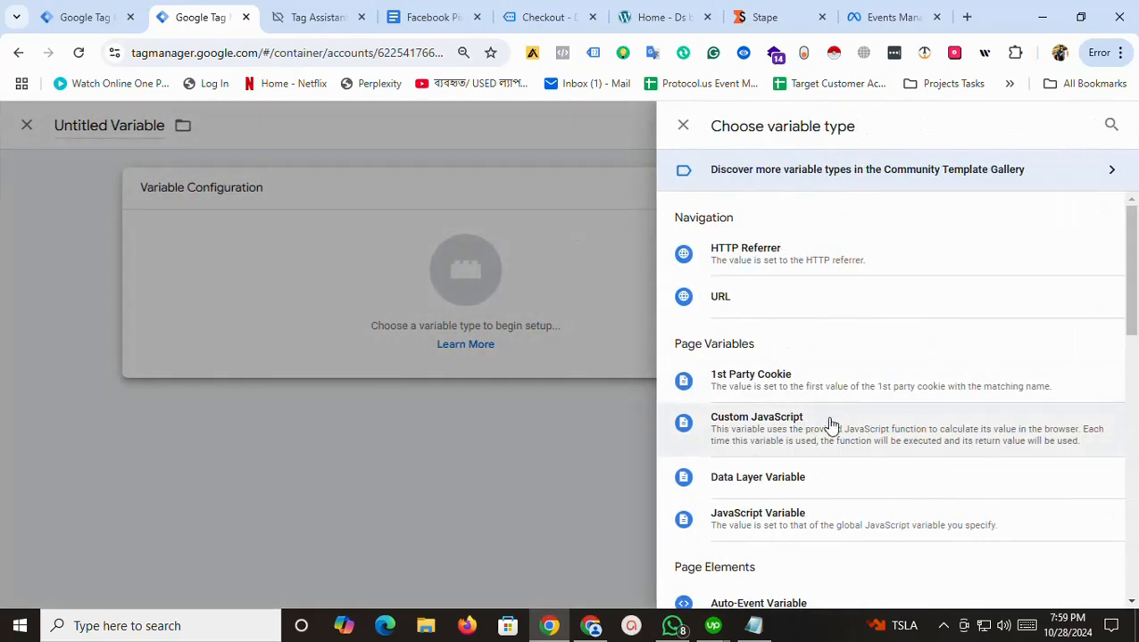
{"action": "left_click_drag", "start_coordinate": [1133, 280], "coordinate": [1135, 366]}
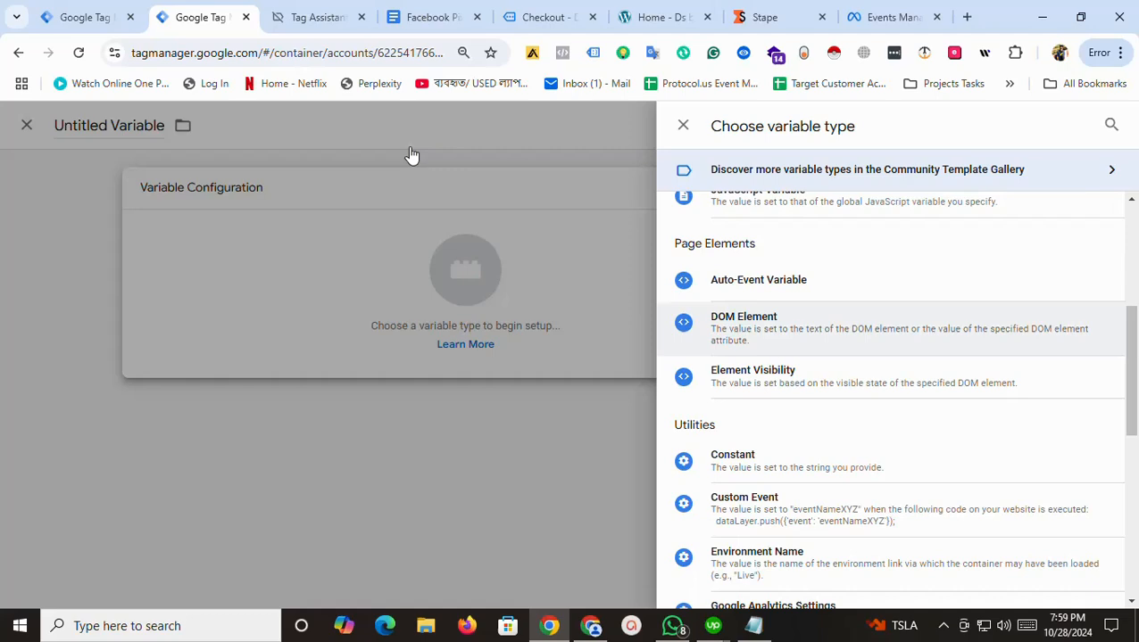
{"action": "left_click", "coordinate": [27, 130]}
{"action": "left_click", "coordinate": [231, 128]}
Open the web container's templates and search the community tag template gallery for "even"
{"action": "left_click", "coordinate": [85, 261]}
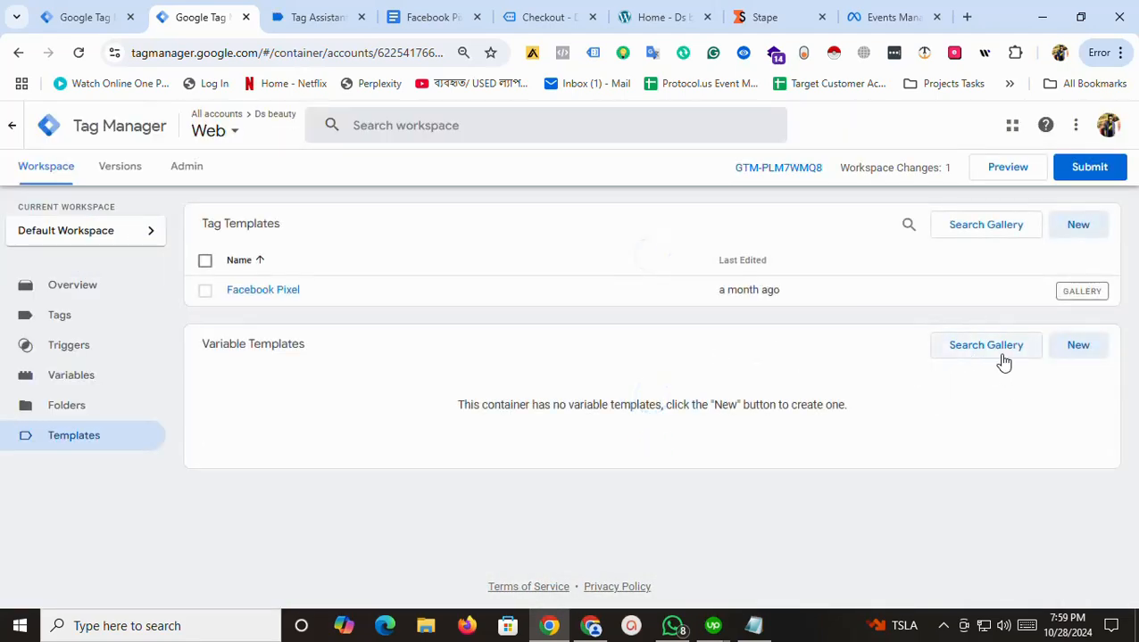
{"action": "left_click", "coordinate": [985, 227]}
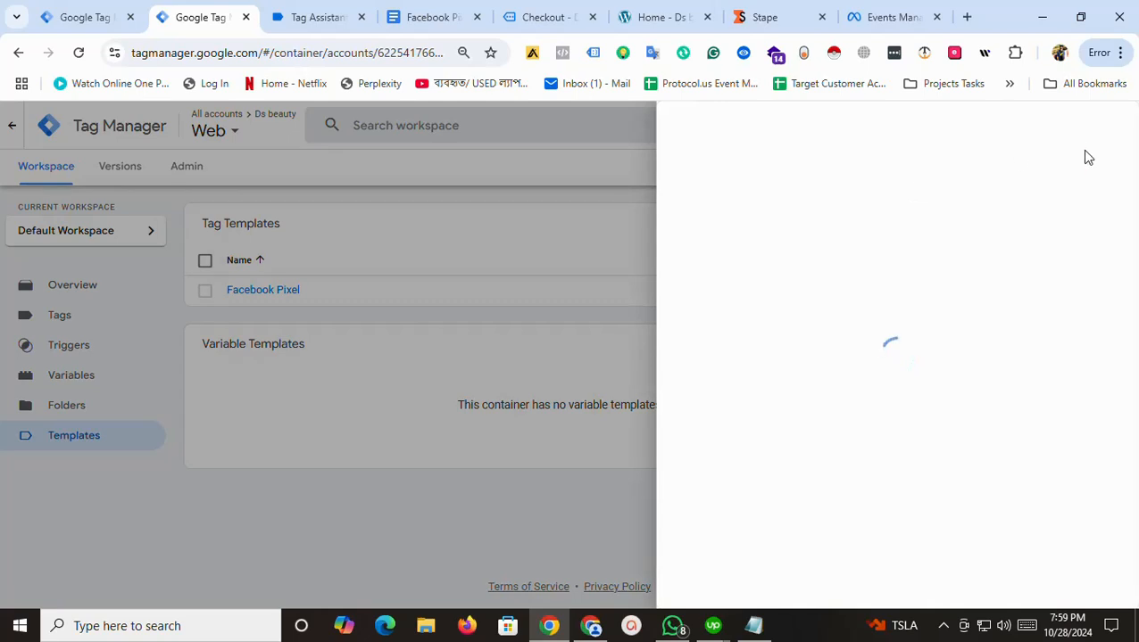
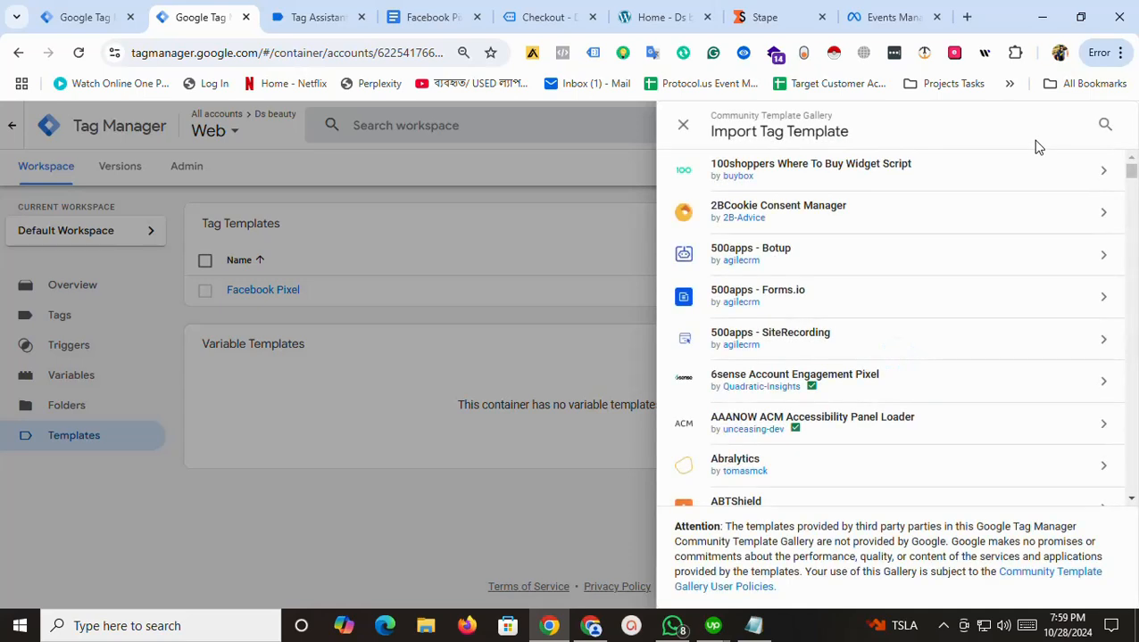
{"action": "left_click", "coordinate": [1106, 128]}
{"action": "type", "text": "ev"}
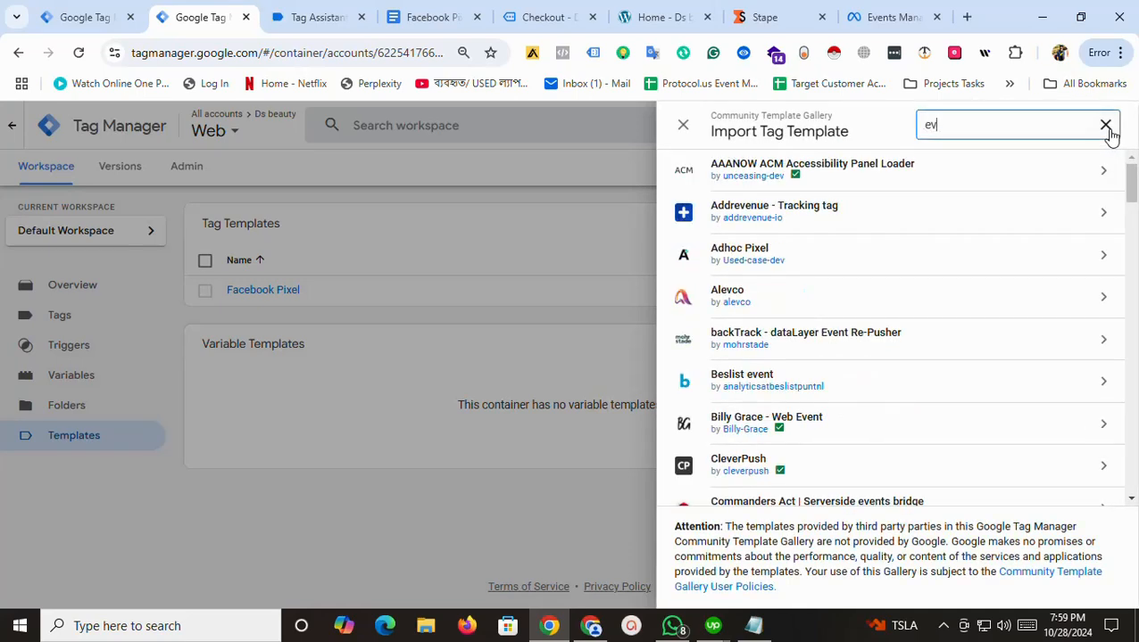
{"action": "type", "text": "en"}
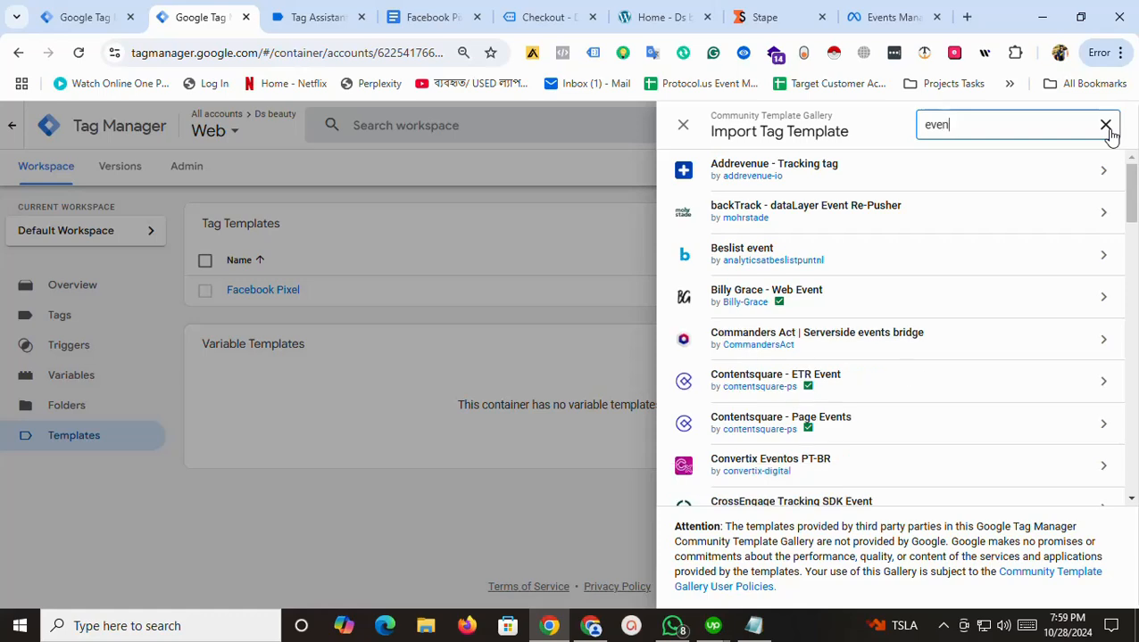
{"action": "left_click", "coordinate": [680, 125]}
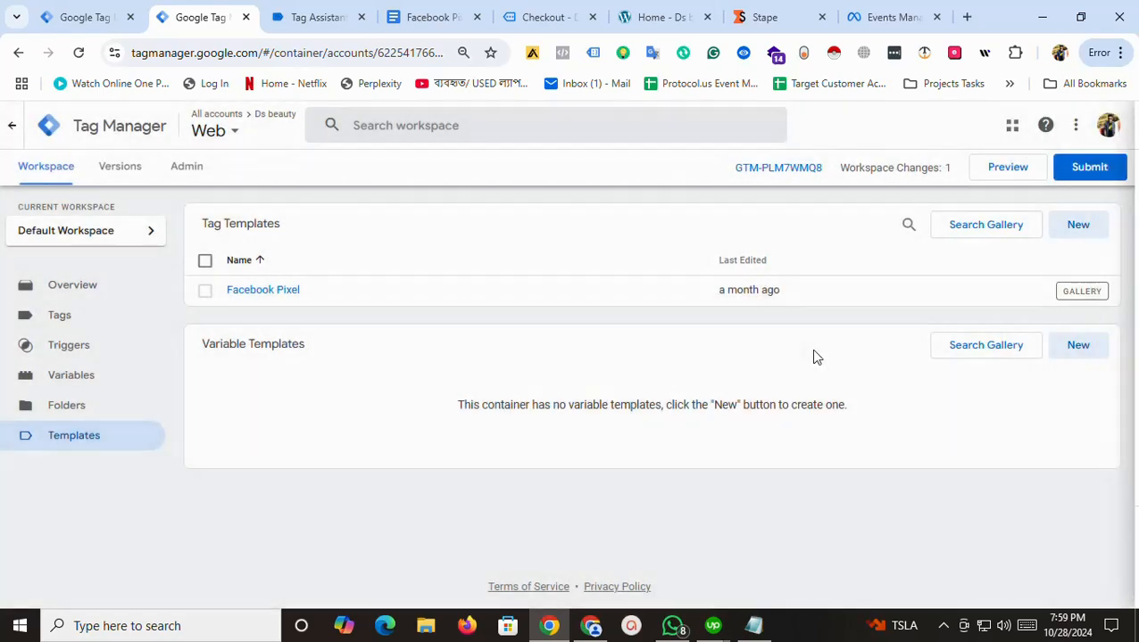
Search the variable template gallery for "event" and add the Event Id template to the workspace
{"action": "left_click", "coordinate": [979, 346]}
{"action": "left_click", "coordinate": [1104, 125]}
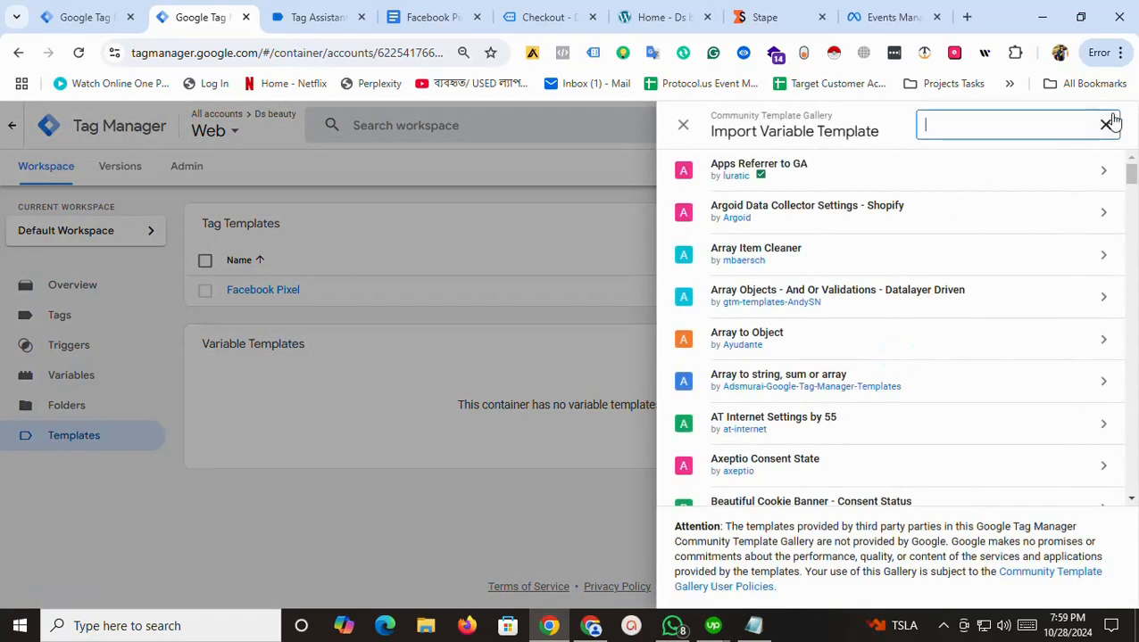
{"action": "type", "text": "event"}
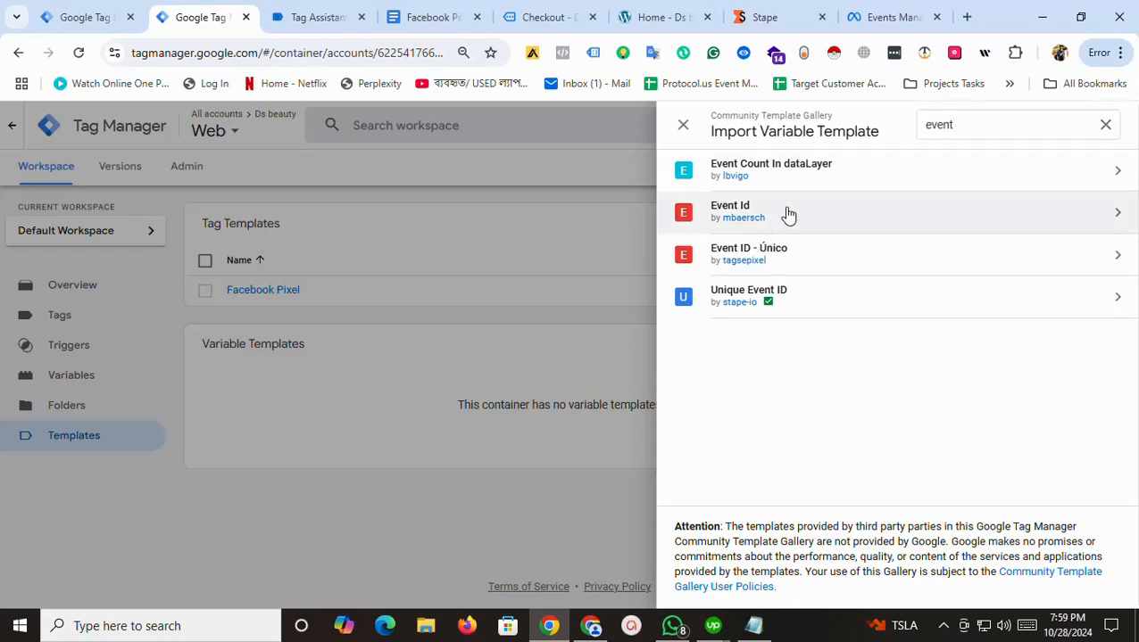
{"action": "left_click", "coordinate": [788, 214]}
{"action": "left_click", "coordinate": [1017, 125]}
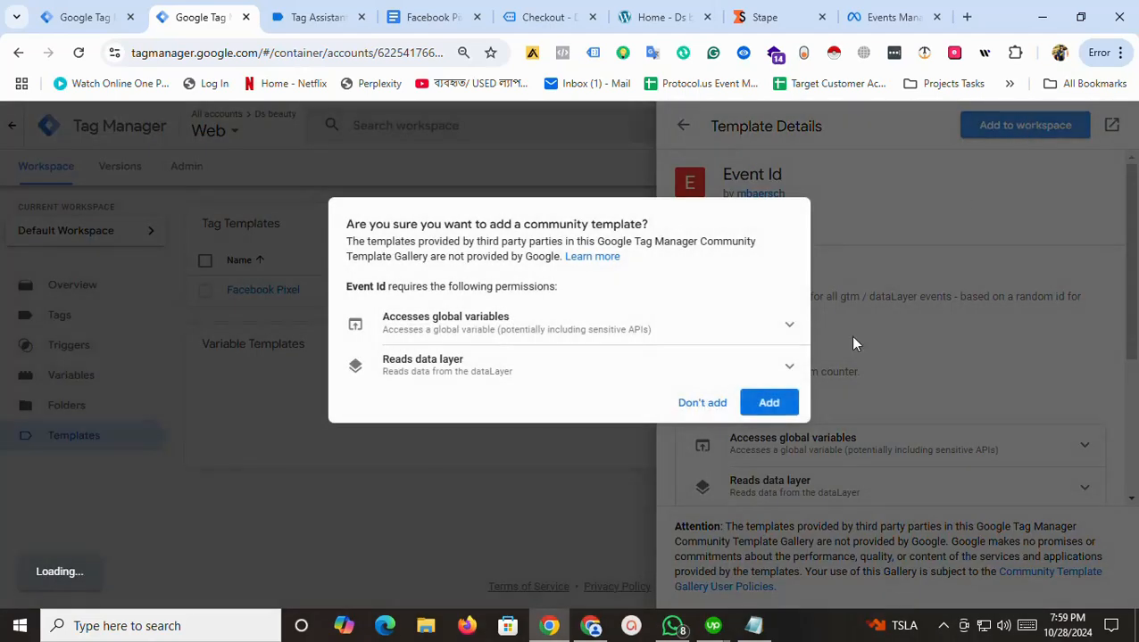
{"action": "left_click", "coordinate": [775, 404]}
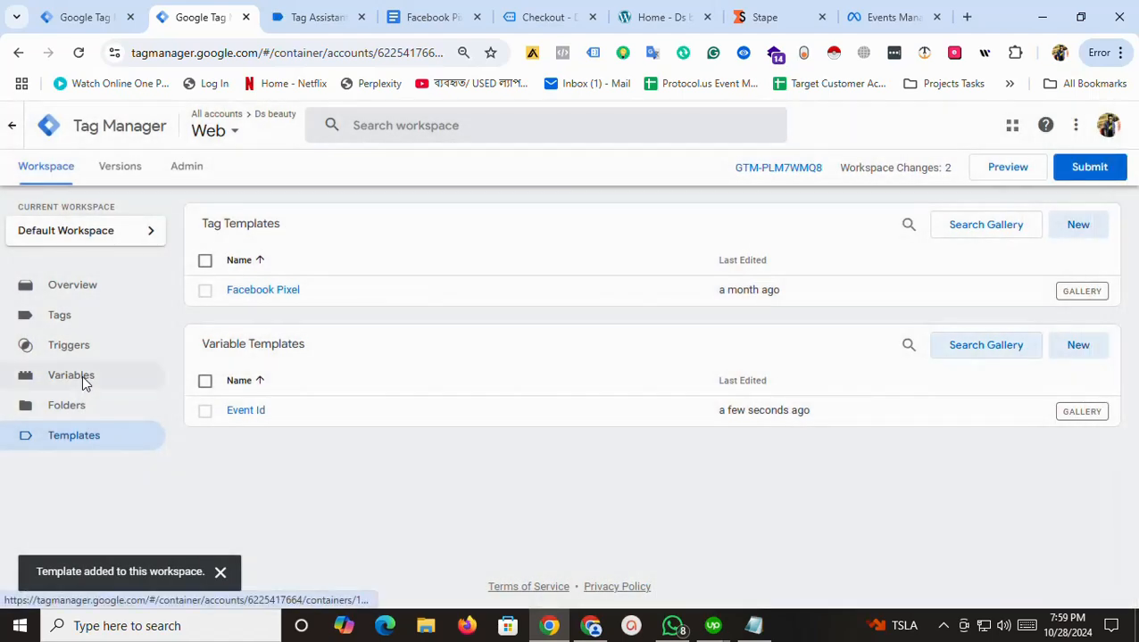
Create and save a user-defined variable named Event id using the Event Id custom template
{"action": "left_click", "coordinate": [82, 377]}
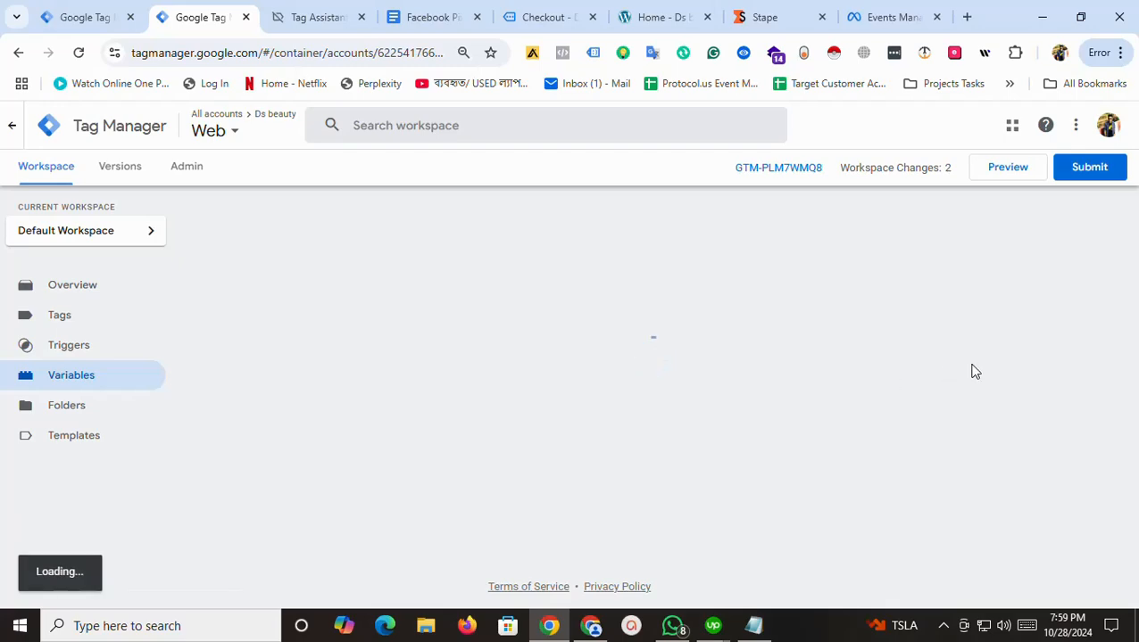
{"action": "scroll", "coordinate": [1003, 355], "scroll_direction": "down", "scroll_amount": 2}
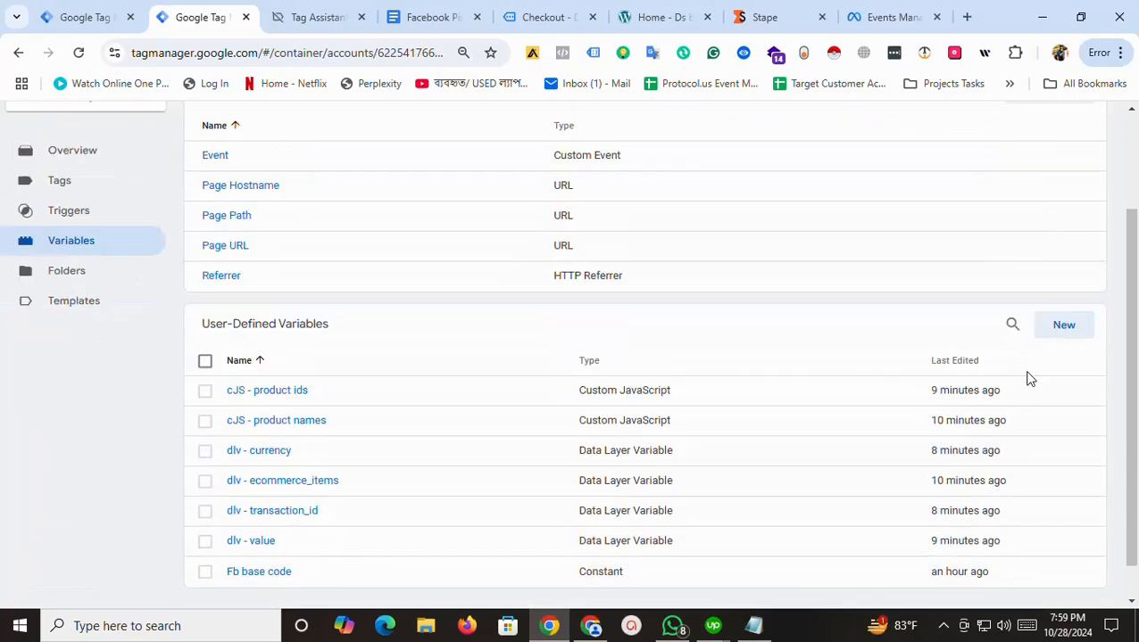
{"action": "left_click", "coordinate": [1062, 288]}
{"action": "triple_click", "coordinate": [305, 132]}
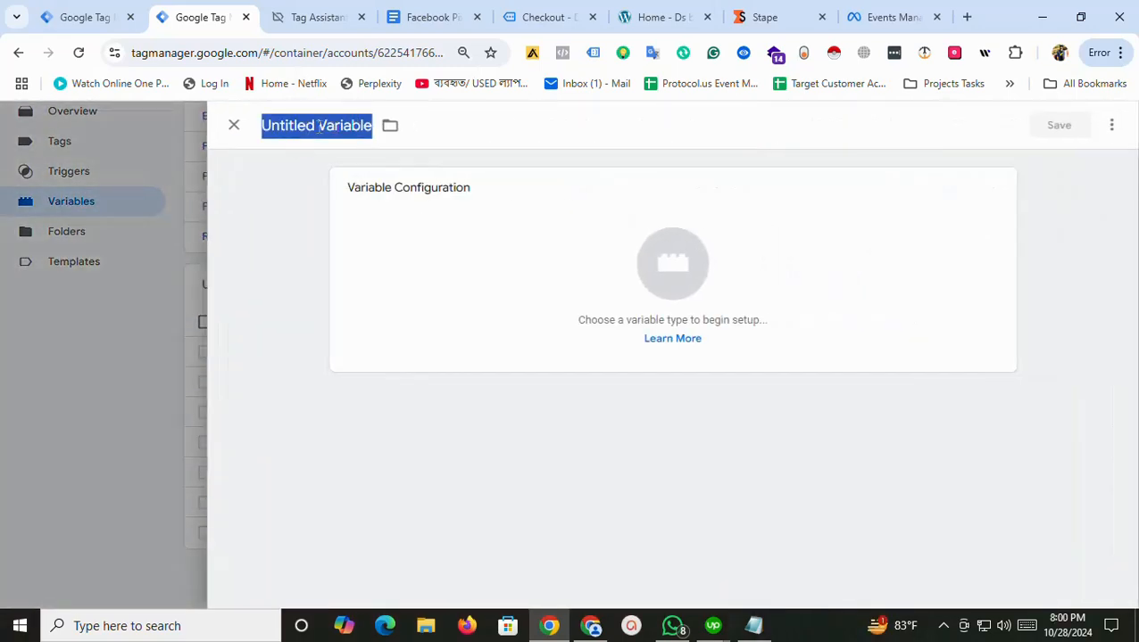
{"action": "type", "text": "Event id"}
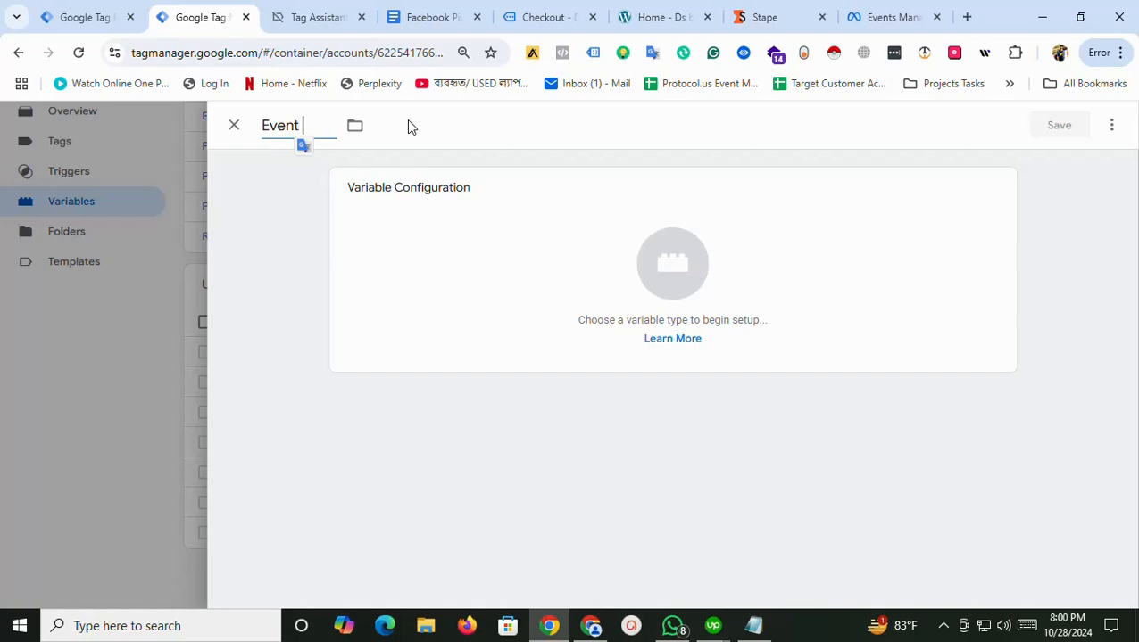
{"action": "left_click", "coordinate": [515, 275]}
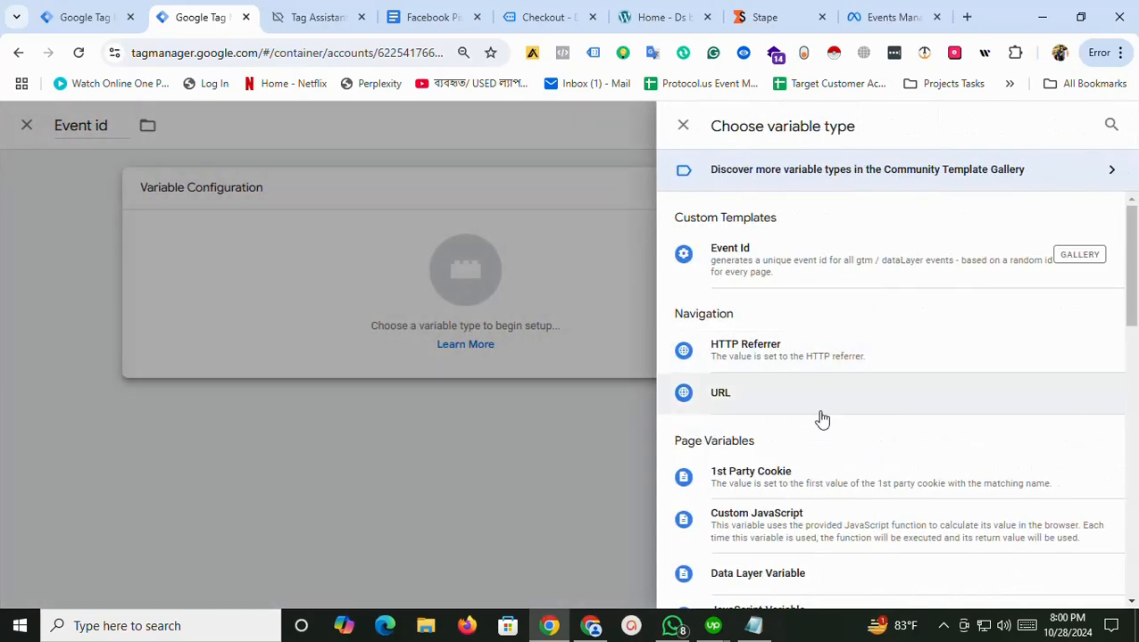
{"action": "left_click", "coordinate": [750, 284]}
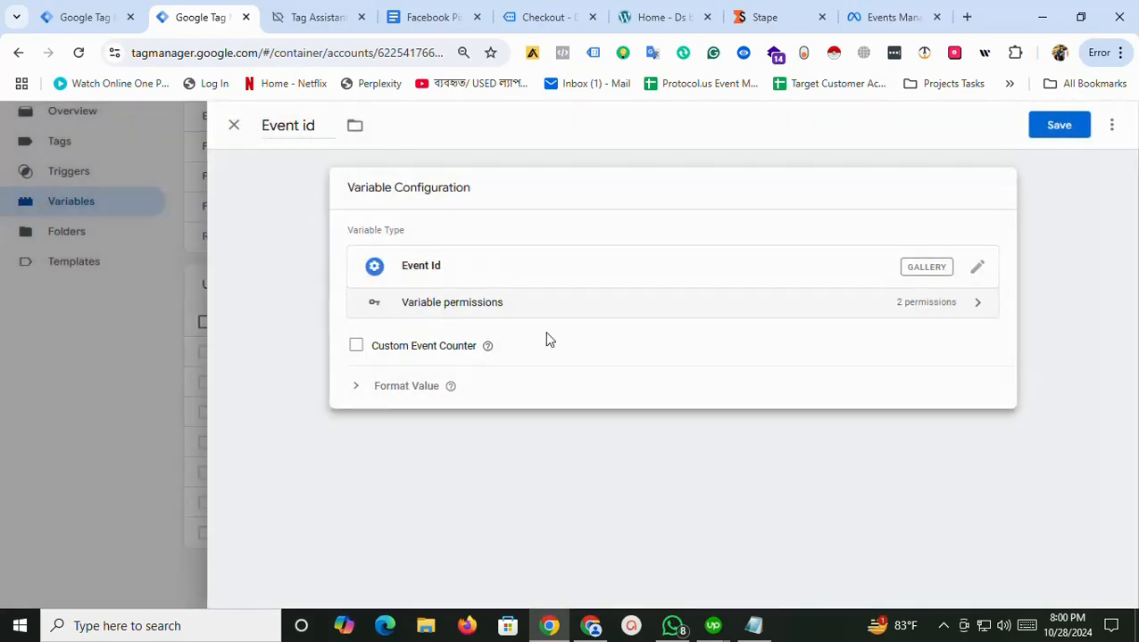
{"action": "left_click", "coordinate": [1061, 126]}
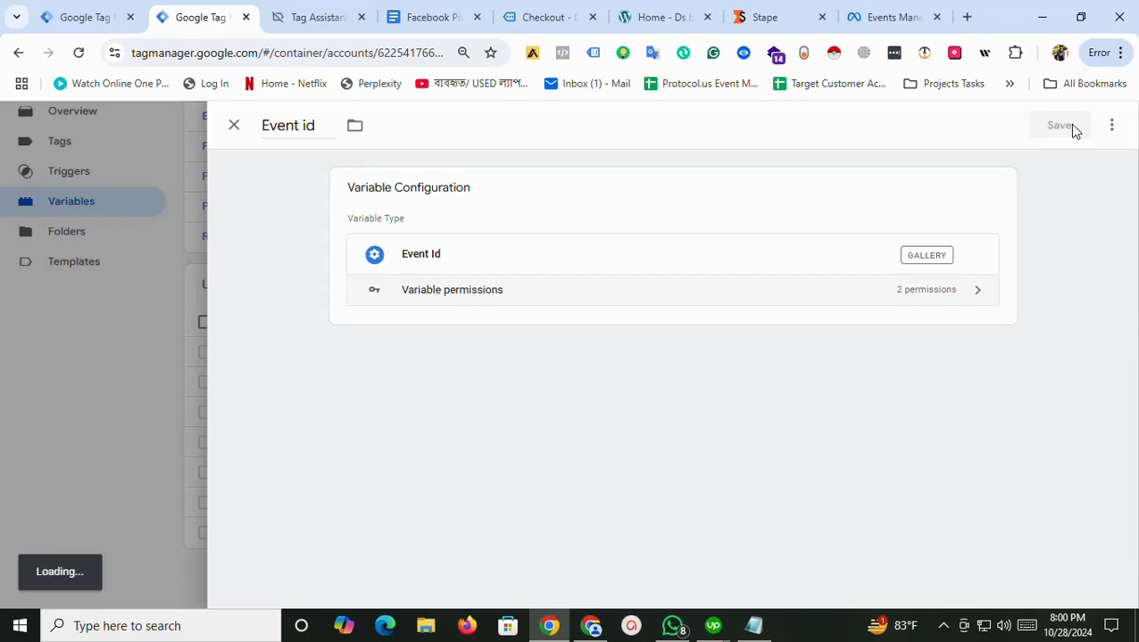
Open the Fb| SS|pageview|tag Google Tag and bring up its configuration settings for editing
{"action": "scroll", "coordinate": [93, 294], "scroll_direction": "up", "scroll_amount": 2}
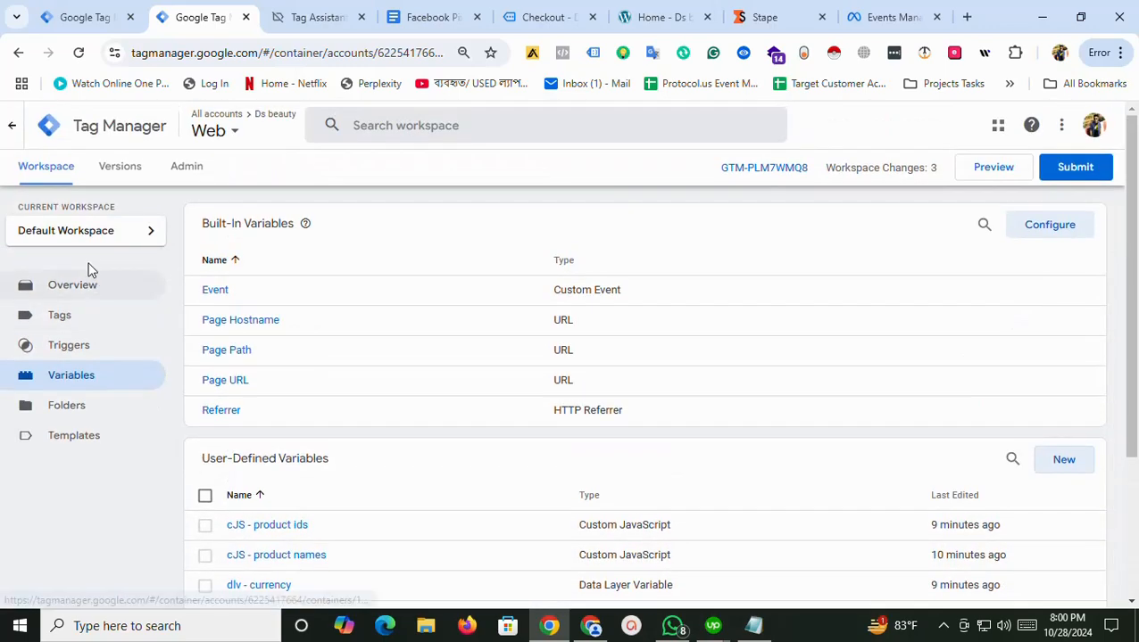
{"action": "left_click", "coordinate": [64, 316]}
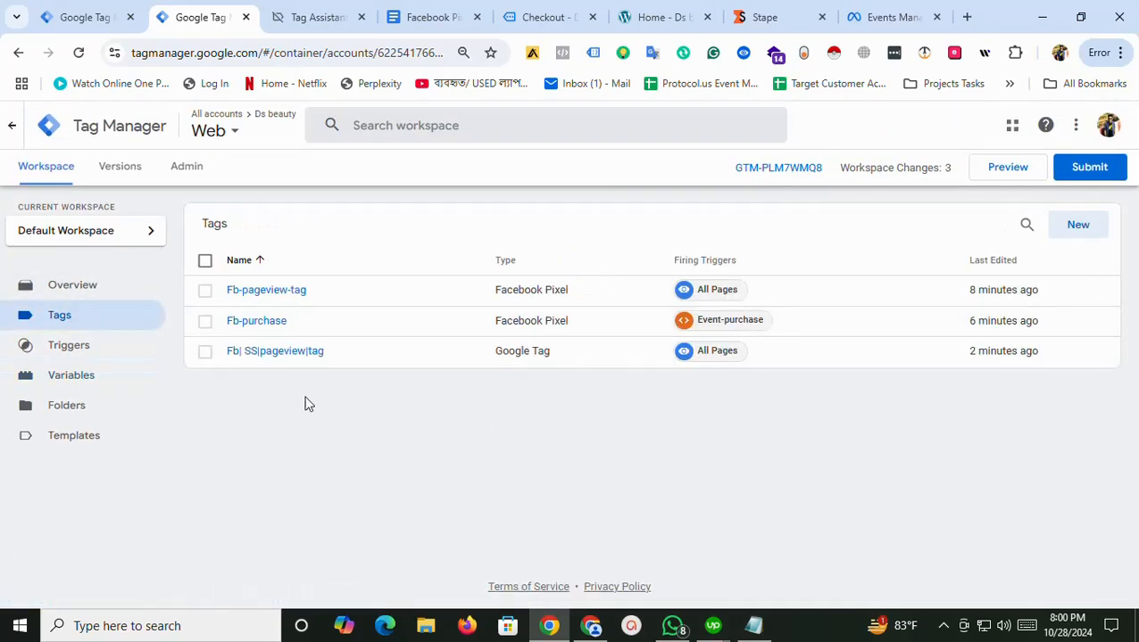
{"action": "left_click", "coordinate": [290, 353]}
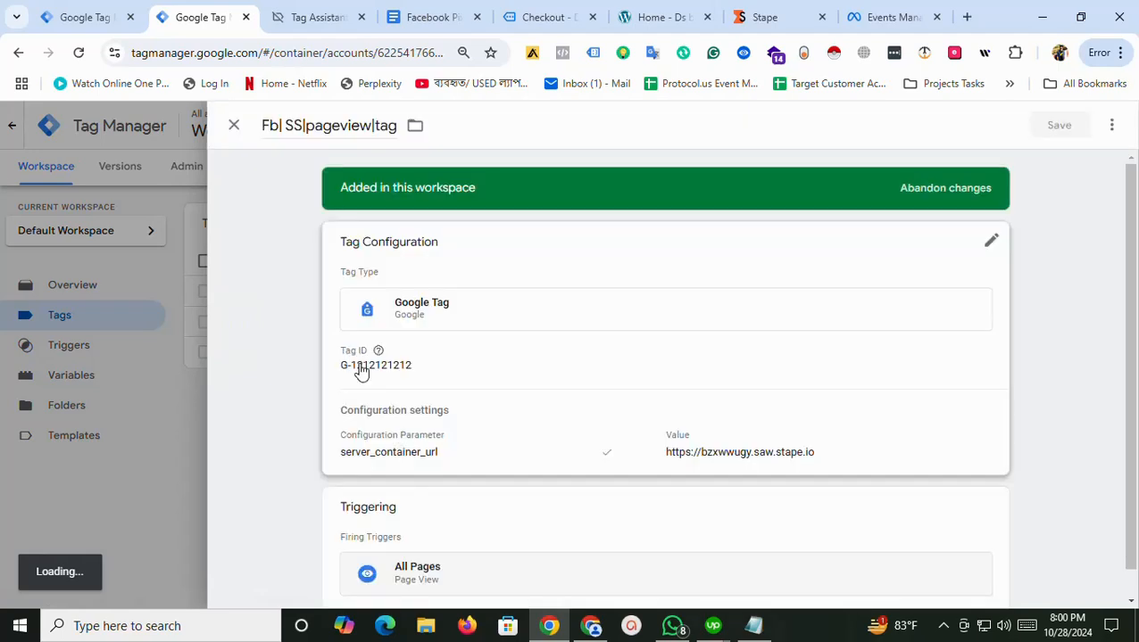
{"action": "left_click", "coordinate": [426, 450]}
{"action": "scroll", "coordinate": [977, 477], "scroll_direction": "down", "scroll_amount": 2}
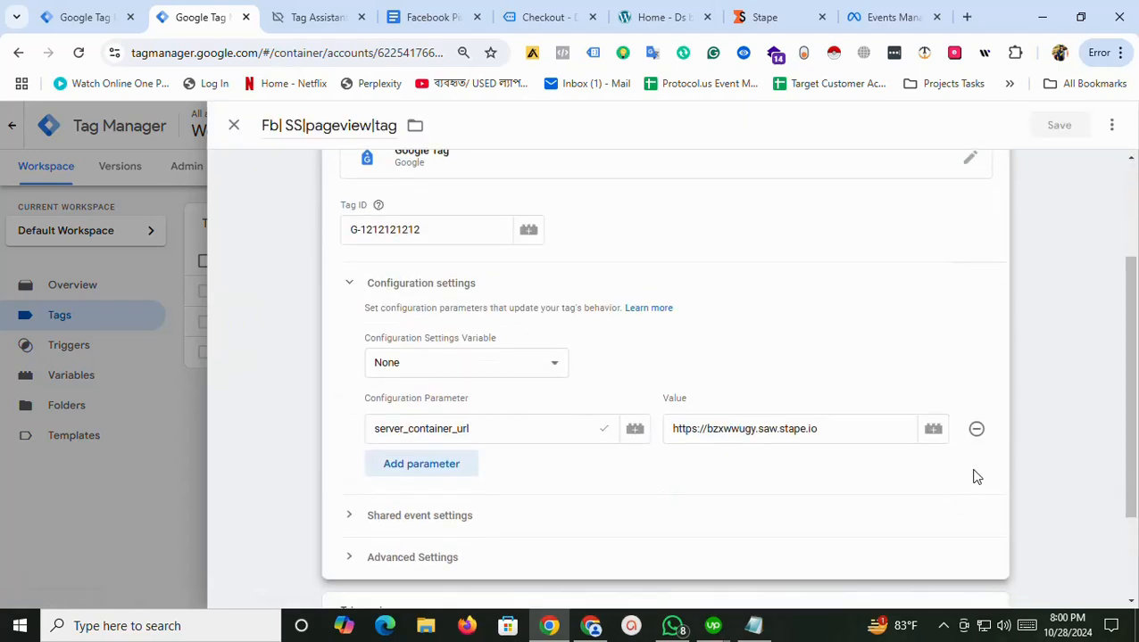
{"action": "left_click", "coordinate": [1080, 475]}
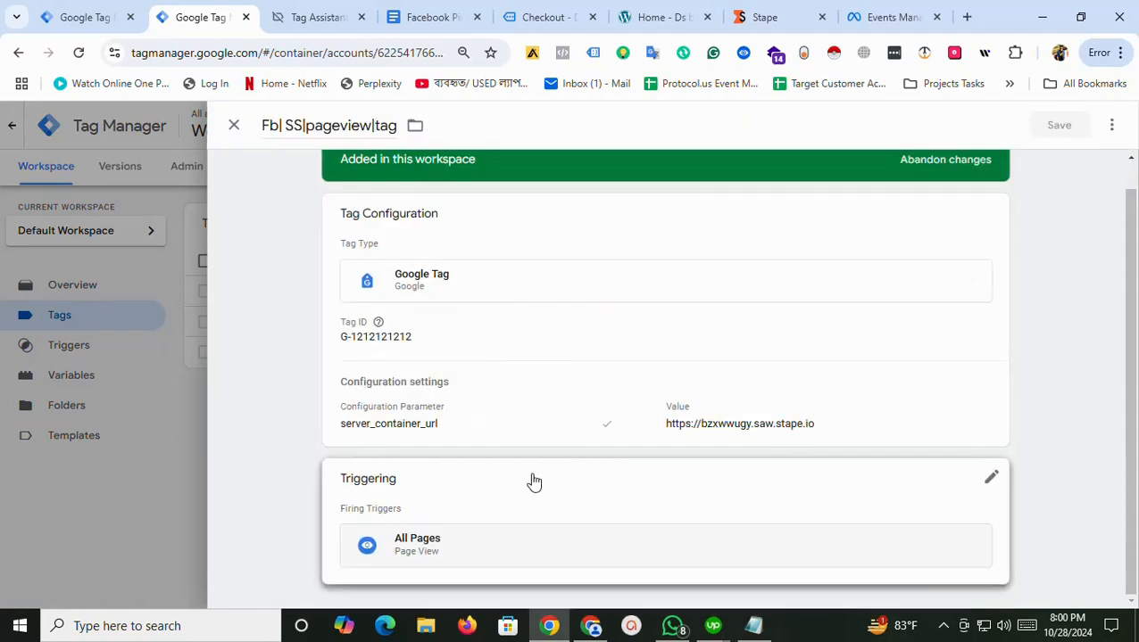
{"action": "left_click", "coordinate": [660, 435]}
{"action": "left_click_drag", "start_coordinate": [1126, 402], "coordinate": [1127, 471]}
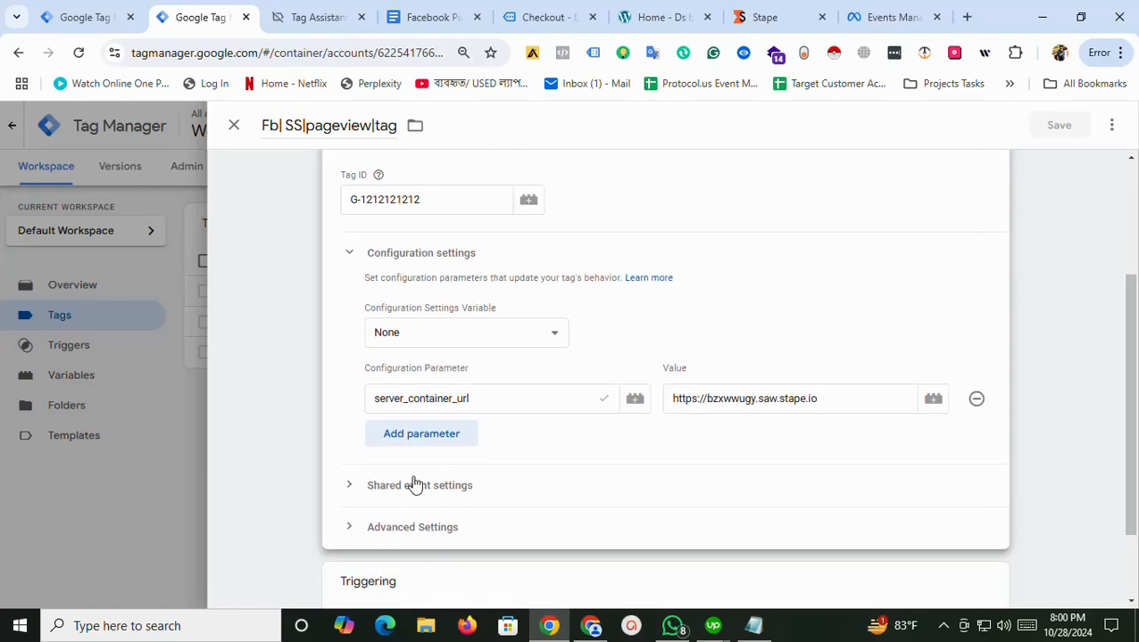
Add a configuration parameter event_id with the Event id variable as its value and save the tag
{"action": "left_click", "coordinate": [415, 440]}
{"action": "left_click", "coordinate": [446, 444]}
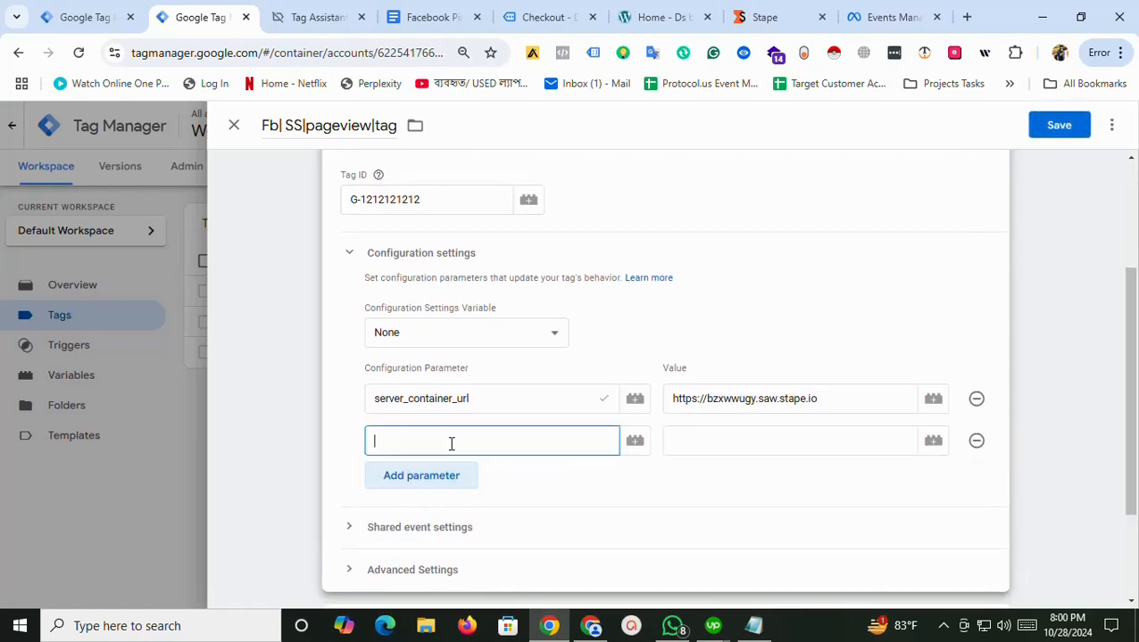
{"action": "type", "text": "event_id"}
{"action": "left_click", "coordinate": [933, 444]}
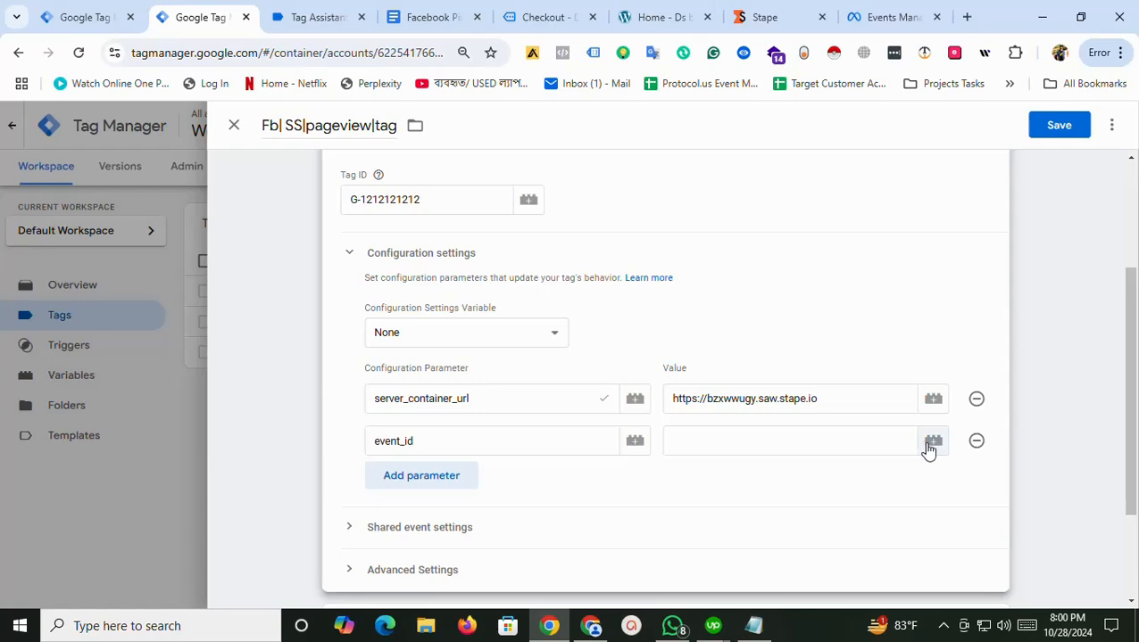
{"action": "left_click", "coordinate": [932, 442]}
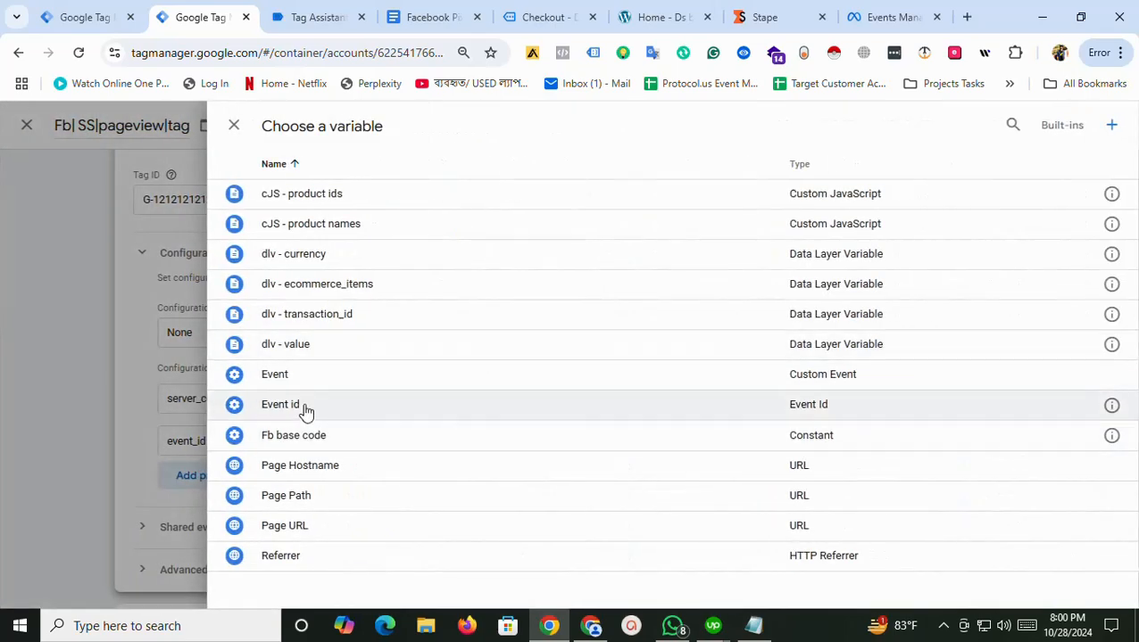
{"action": "left_click", "coordinate": [304, 410]}
{"action": "scroll", "coordinate": [907, 288], "scroll_direction": "up", "scroll_amount": 3}
{"action": "left_click", "coordinate": [1057, 128]}
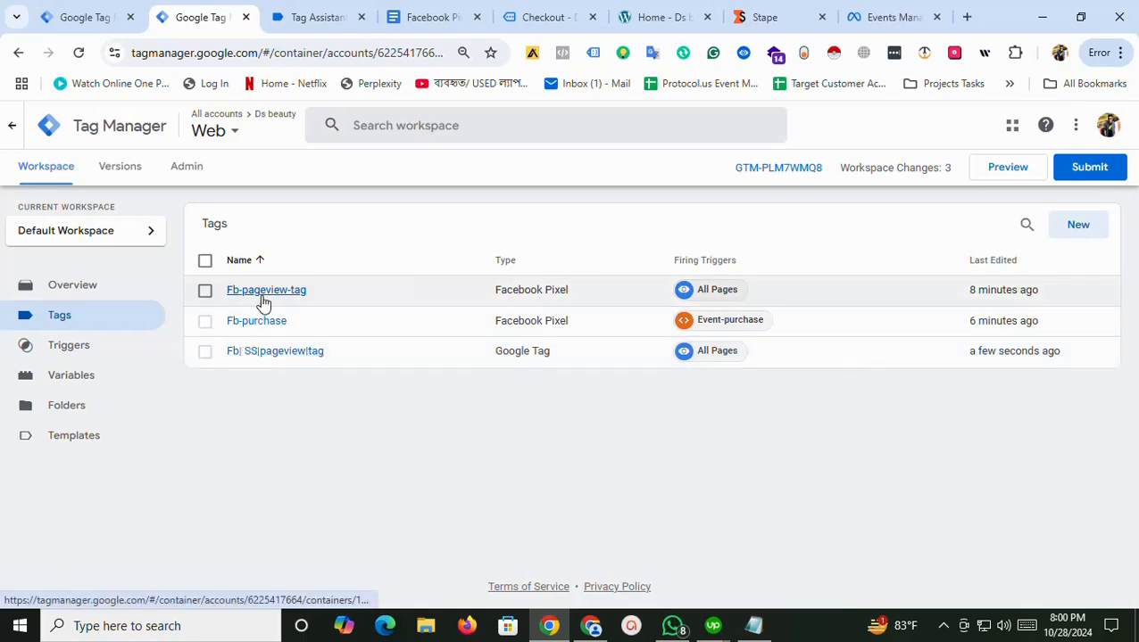
Open the configuration of the Fb-pageview-tag Facebook Pixel tag for editing
{"action": "left_click", "coordinate": [265, 293]}
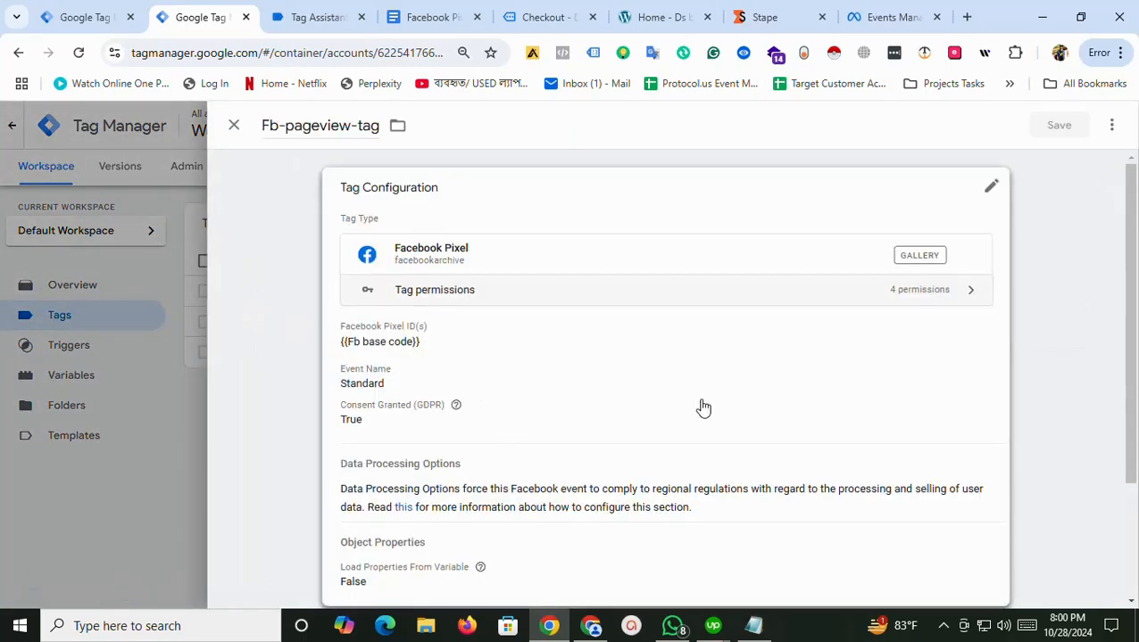
{"action": "left_click", "coordinate": [702, 408]}
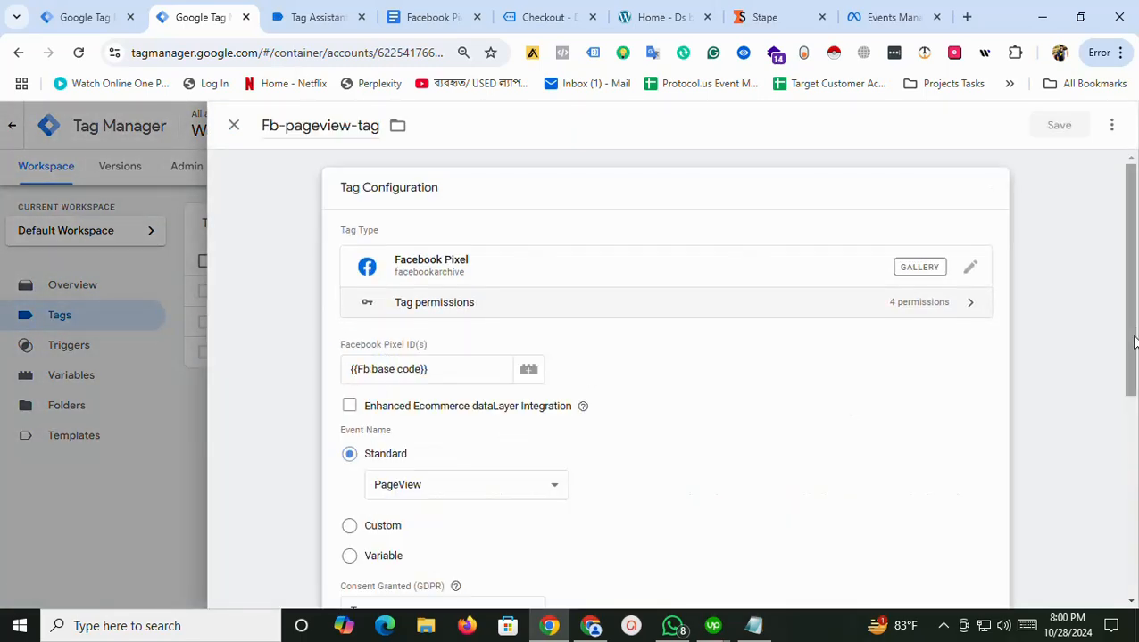
{"action": "scroll", "coordinate": [1133, 344], "scroll_direction": "down", "scroll_amount": 4}
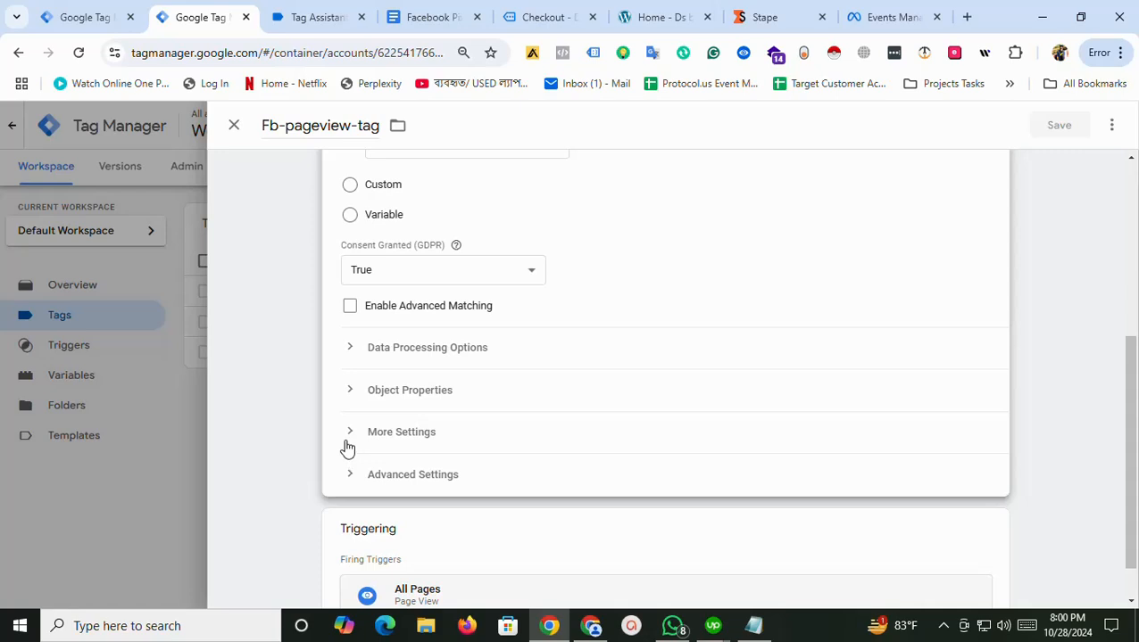
Examine the Fb-pageview-tag's advanced settings, including tag sequencing and additional tag metadata
{"action": "left_click", "coordinate": [355, 475]}
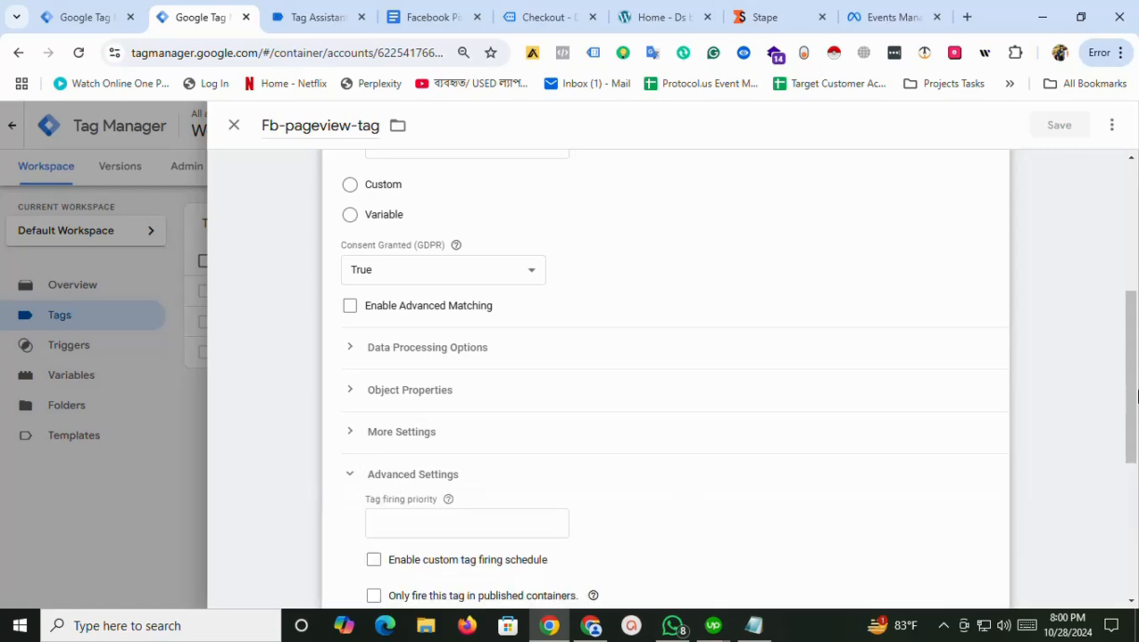
{"action": "scroll", "coordinate": [1134, 507], "scroll_direction": "down", "scroll_amount": 3}
{"action": "mouse_move", "coordinate": [1137, 506]}
{"action": "left_mouse_down"}
{"action": "mouse_move", "coordinate": [1136, 466]}
{"action": "mouse_move", "coordinate": [1137, 511]}
{"action": "left_mouse_up"}
{"action": "left_click", "coordinate": [374, 426]}
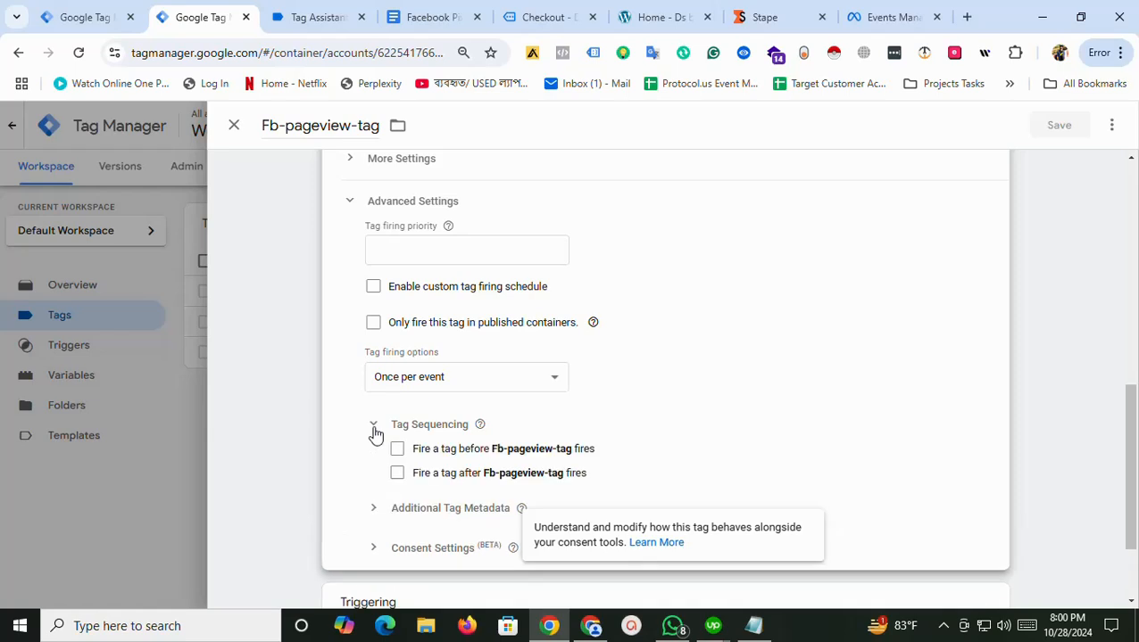
{"action": "left_click", "coordinate": [374, 427]}
{"action": "left_click", "coordinate": [365, 468]}
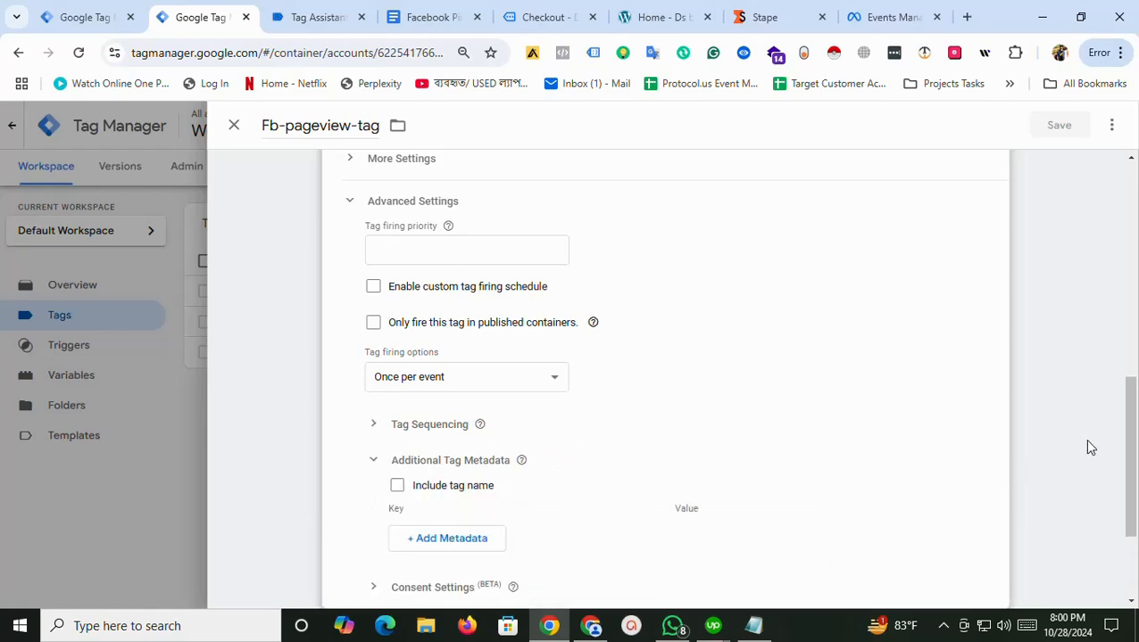
{"action": "left_click_drag", "start_coordinate": [1135, 480], "coordinate": [1136, 378]}
Set the Fb-pageview-tag's Event ID to the Event id variable and save the tag
{"action": "left_click", "coordinate": [397, 414]}
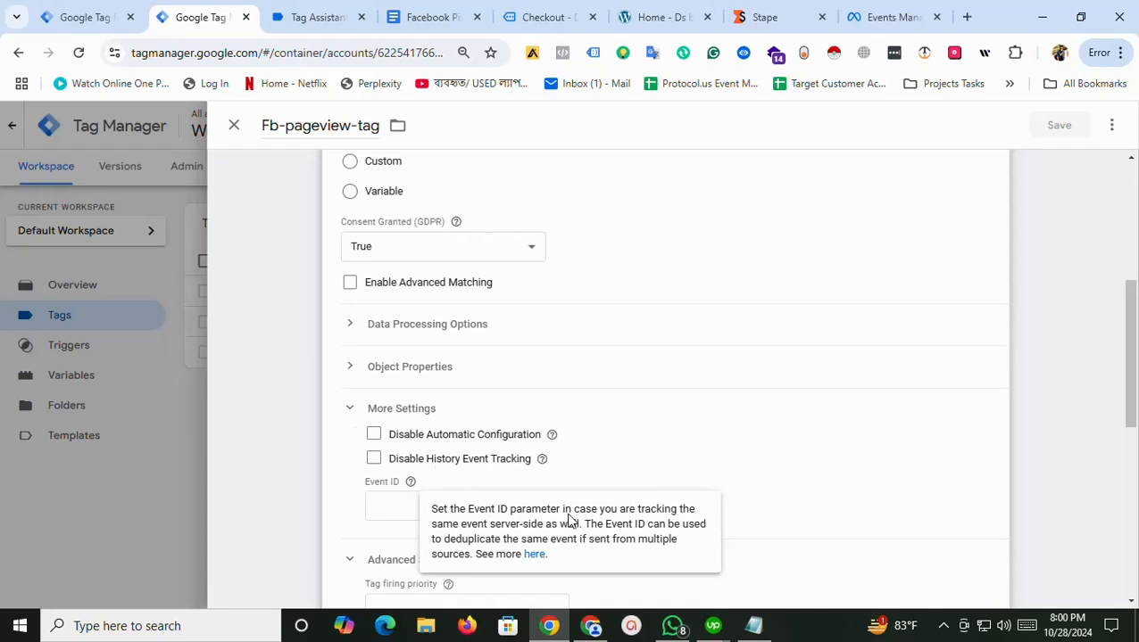
{"action": "left_click", "coordinate": [369, 509]}
{"action": "left_click", "coordinate": [552, 507]}
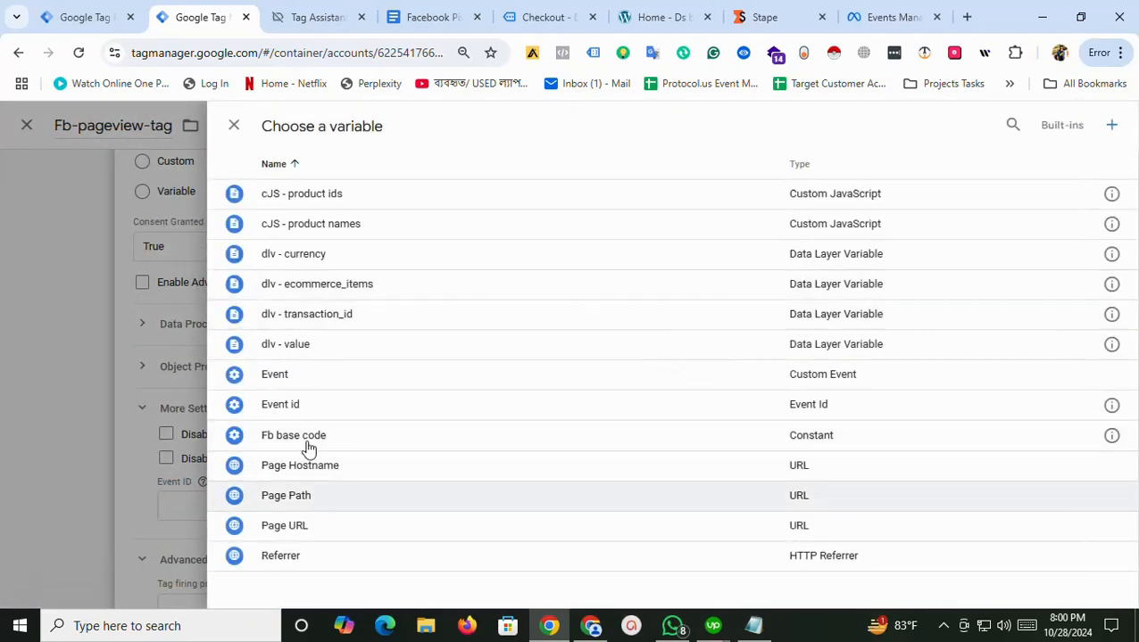
{"action": "left_click", "coordinate": [297, 409]}
{"action": "scroll", "coordinate": [808, 277], "scroll_direction": "up", "scroll_amount": 5}
{"action": "left_click", "coordinate": [1060, 126]}
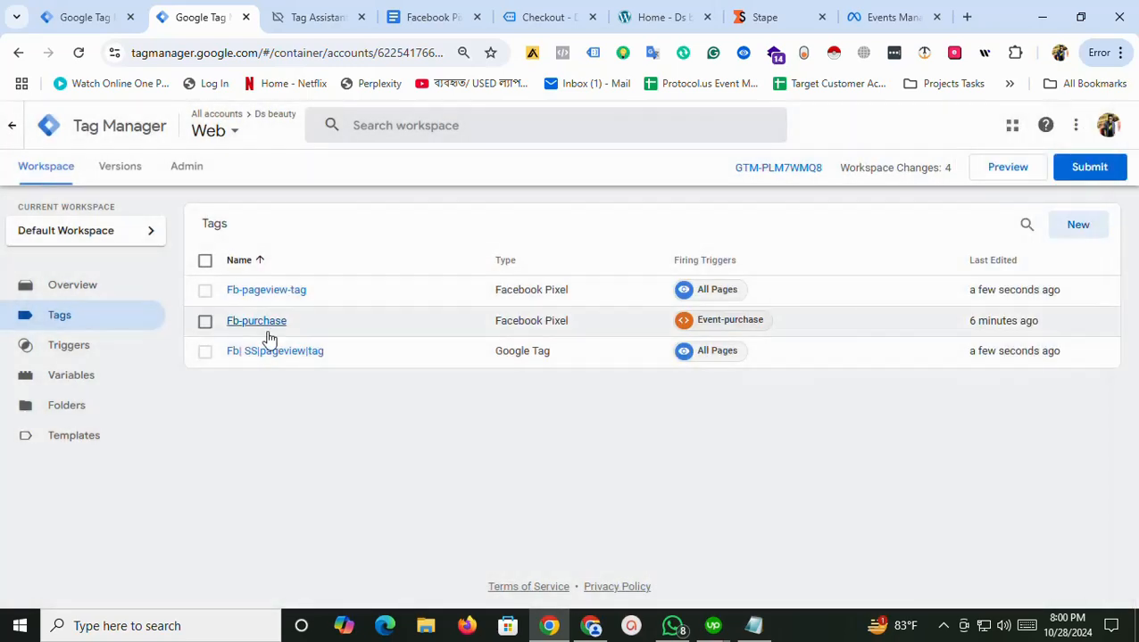
Open the Fb-purchase tag, set its Event ID to the Event id variable, and save it
{"action": "left_click", "coordinate": [264, 323]}
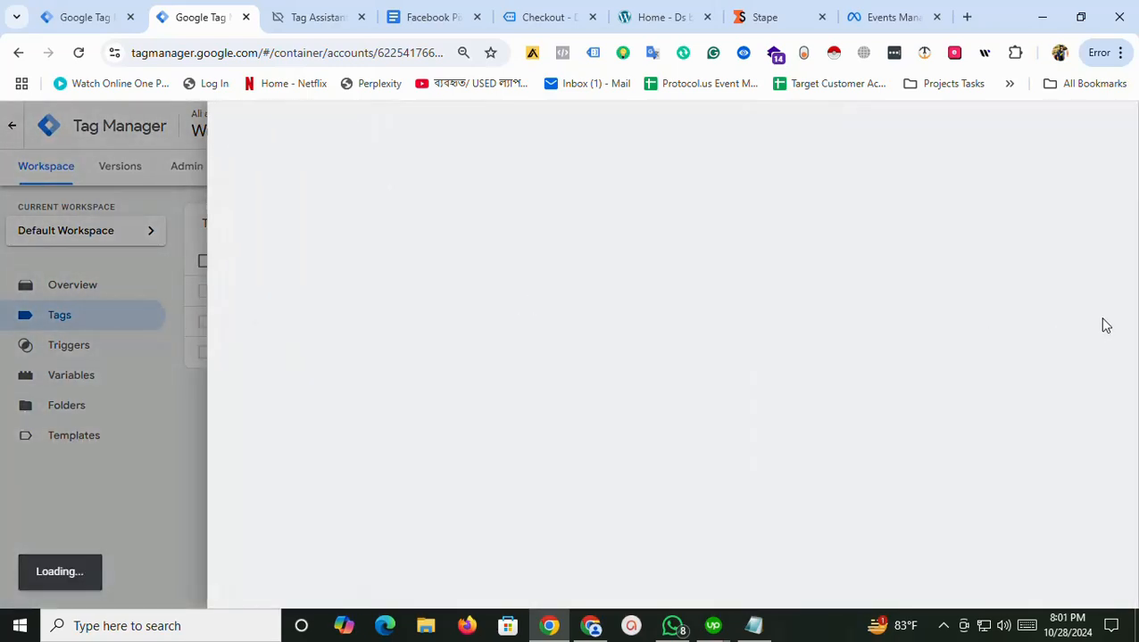
{"action": "scroll", "coordinate": [506, 457], "scroll_direction": "down", "scroll_amount": 4}
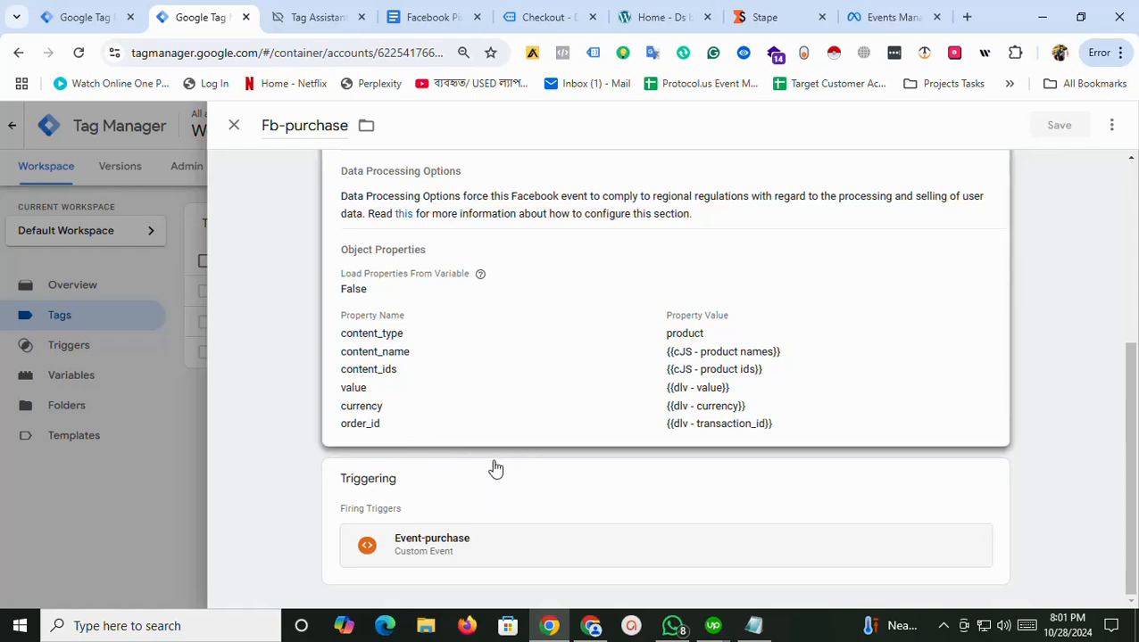
{"action": "scroll", "coordinate": [996, 325], "scroll_direction": "up", "scroll_amount": 4}
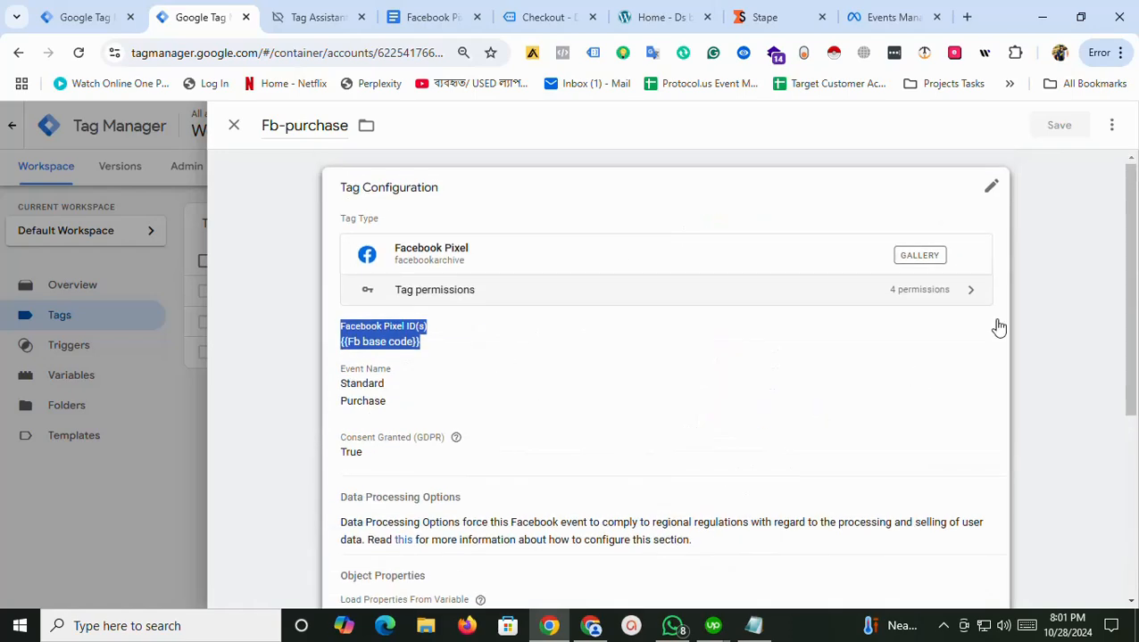
{"action": "left_click", "coordinate": [557, 404]}
{"action": "left_click_drag", "start_coordinate": [1126, 310], "coordinate": [1130, 500]}
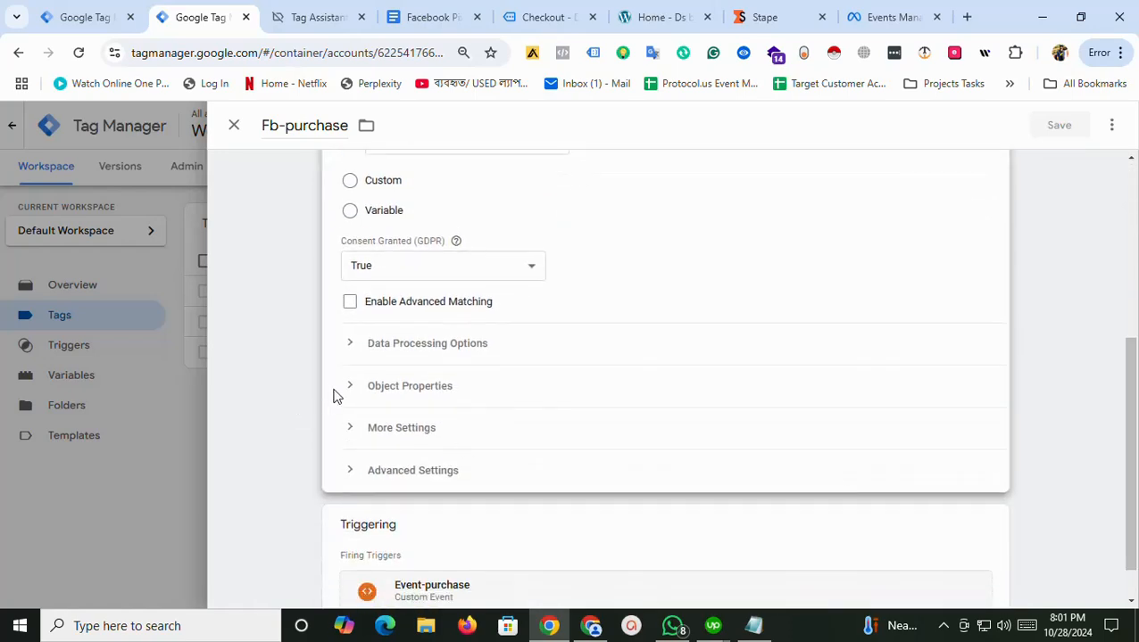
{"action": "left_click", "coordinate": [356, 434]}
{"action": "left_click", "coordinate": [552, 524]}
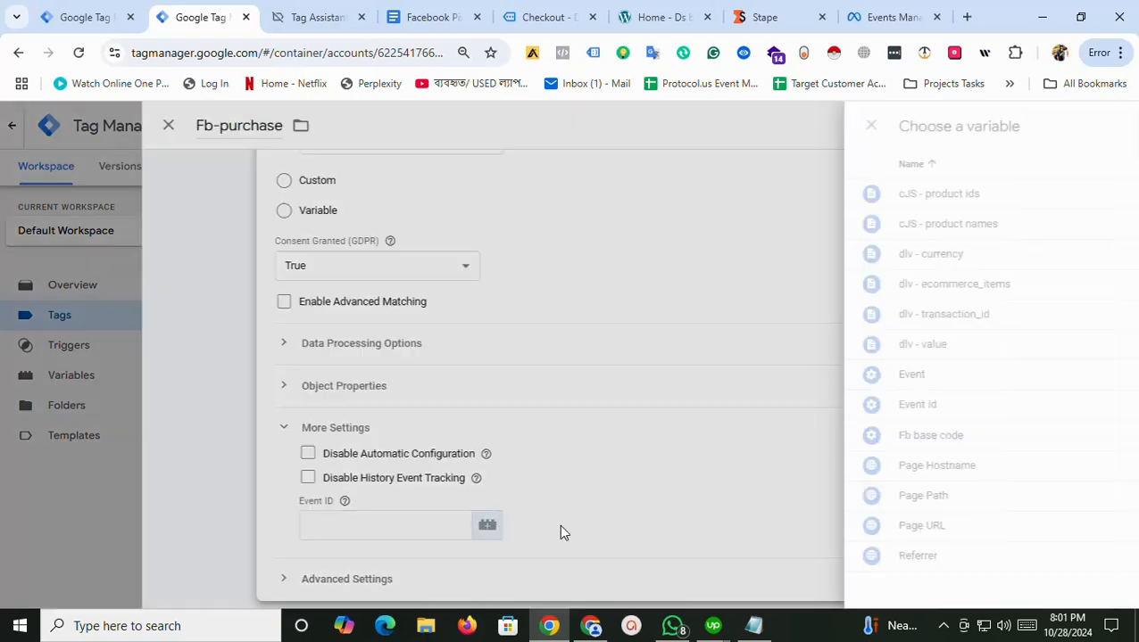
{"action": "left_click", "coordinate": [304, 409]}
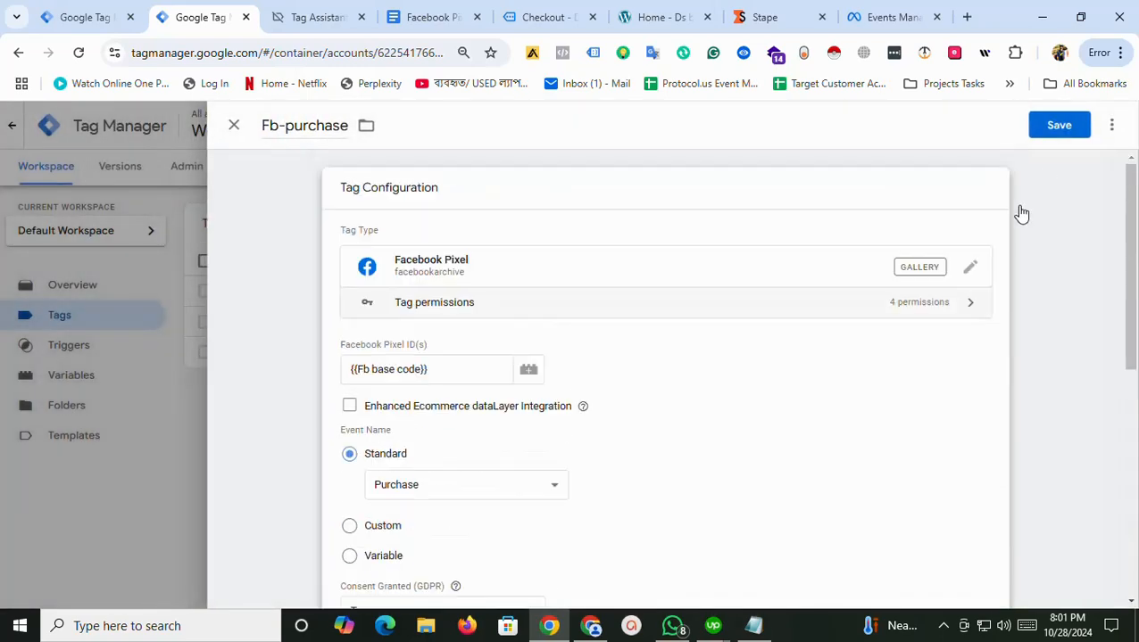
{"action": "left_click", "coordinate": [1059, 125]}
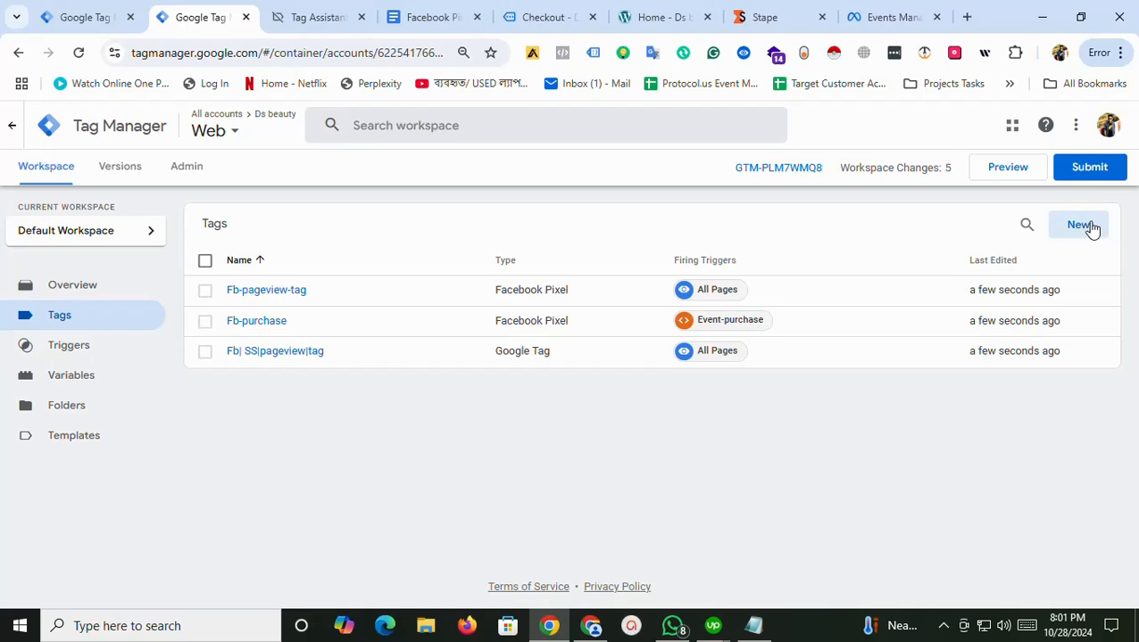
Create a new tag named Fb|SS|purchase tag
{"action": "left_click", "coordinate": [1080, 225]}
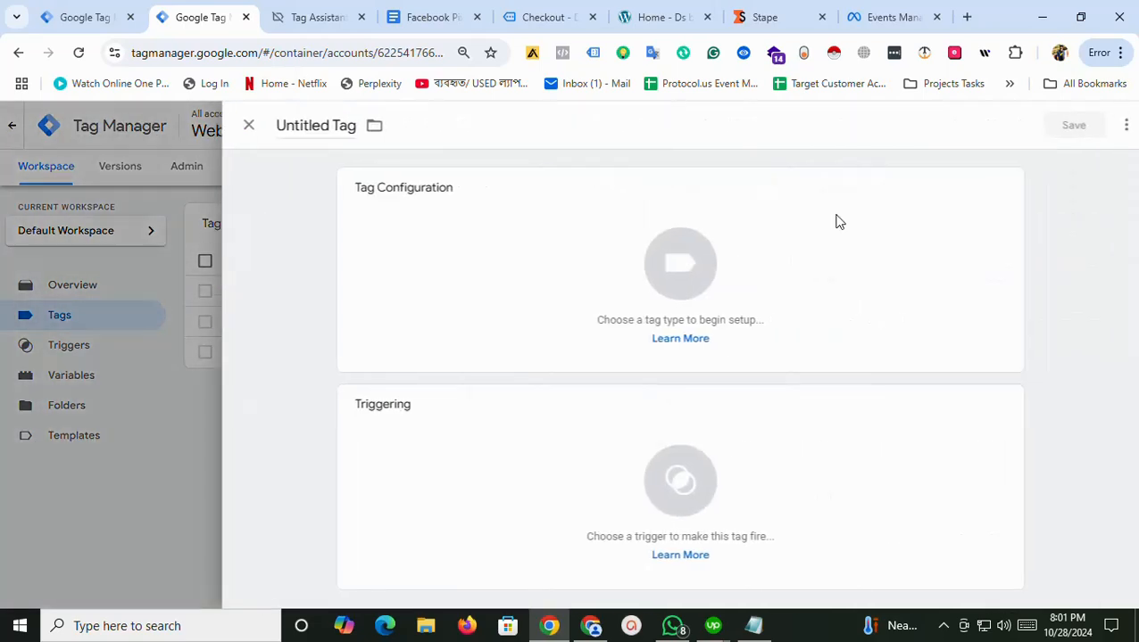
{"action": "left_click", "coordinate": [300, 125]}
{"action": "right_click", "coordinate": [300, 130]}
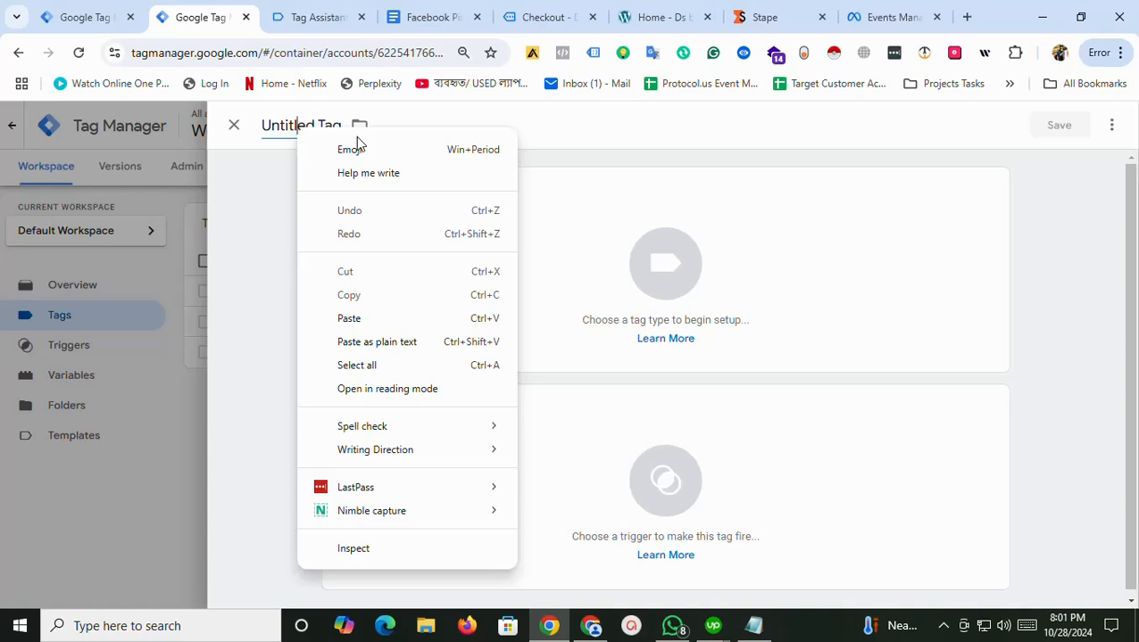
{"action": "left_click", "coordinate": [278, 134]}
{"action": "triple_click", "coordinate": [278, 134]}
{"action": "type", "text": "Fb|SS|purc"}
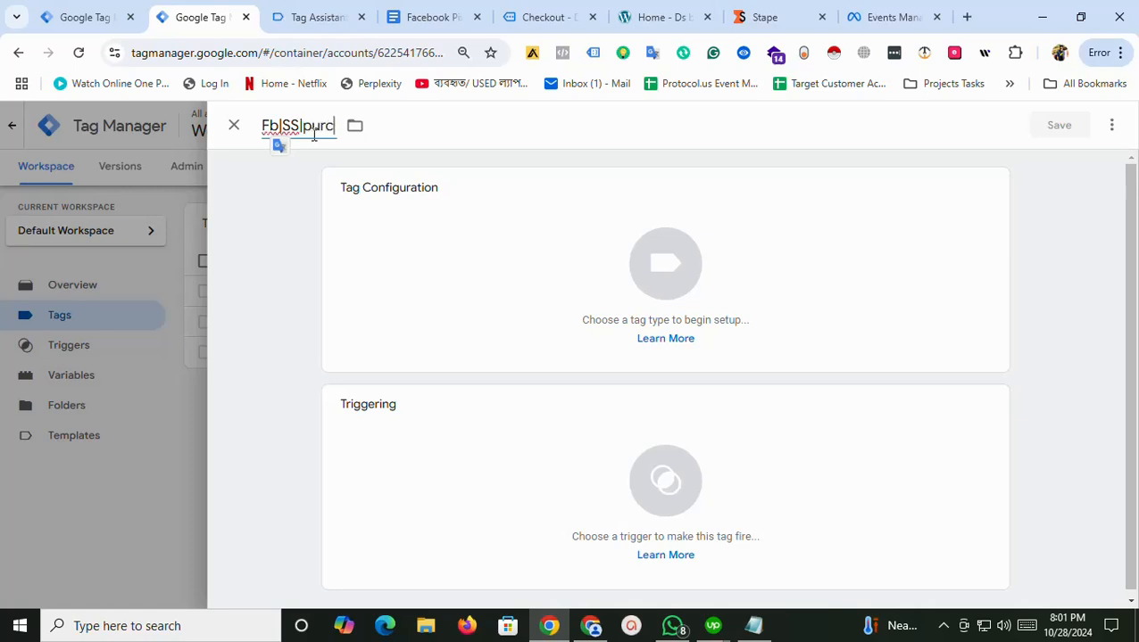
{"action": "type", "text": "hase tag"}
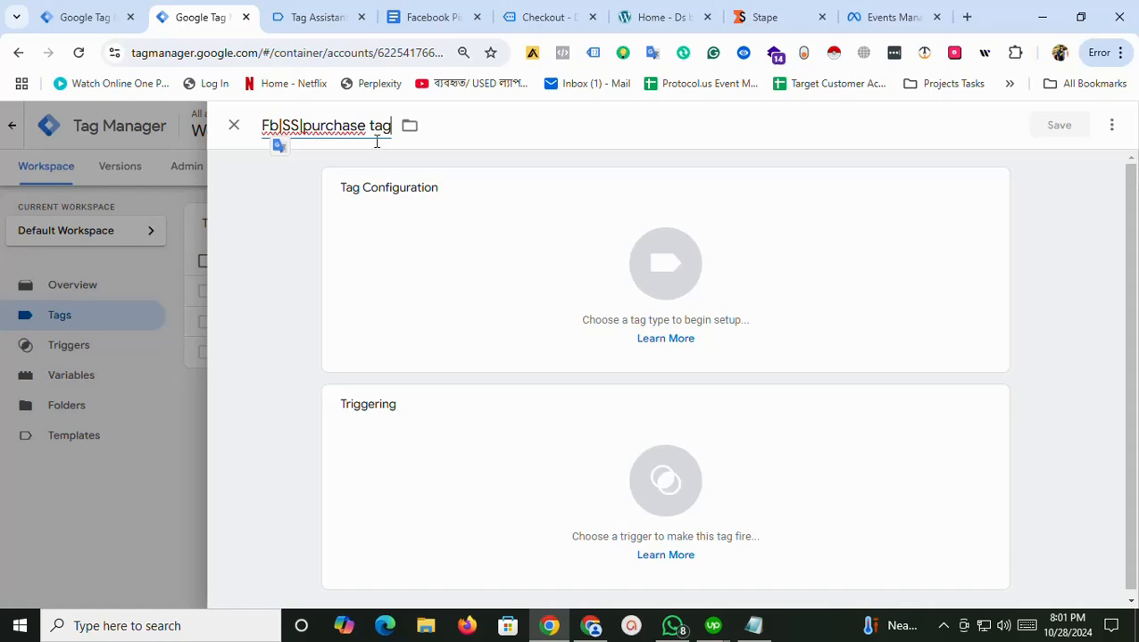
Set the tag type of the Fb|SS|purchase tag to Google Analytics: GA4 Event
{"action": "left_click", "coordinate": [849, 282]}
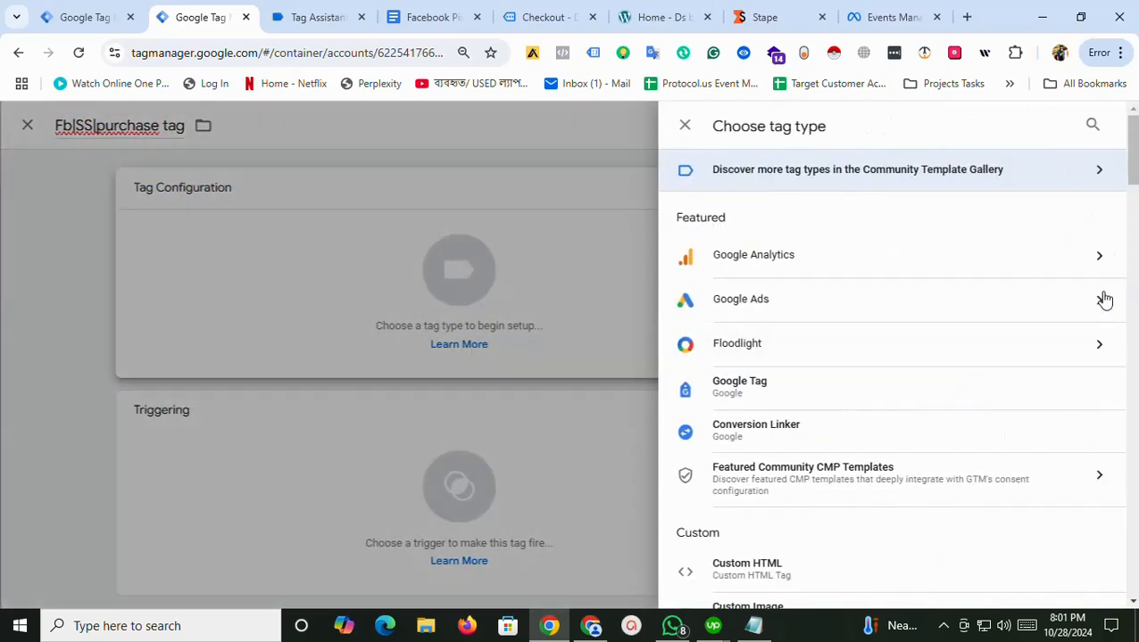
{"action": "left_click", "coordinate": [798, 258]}
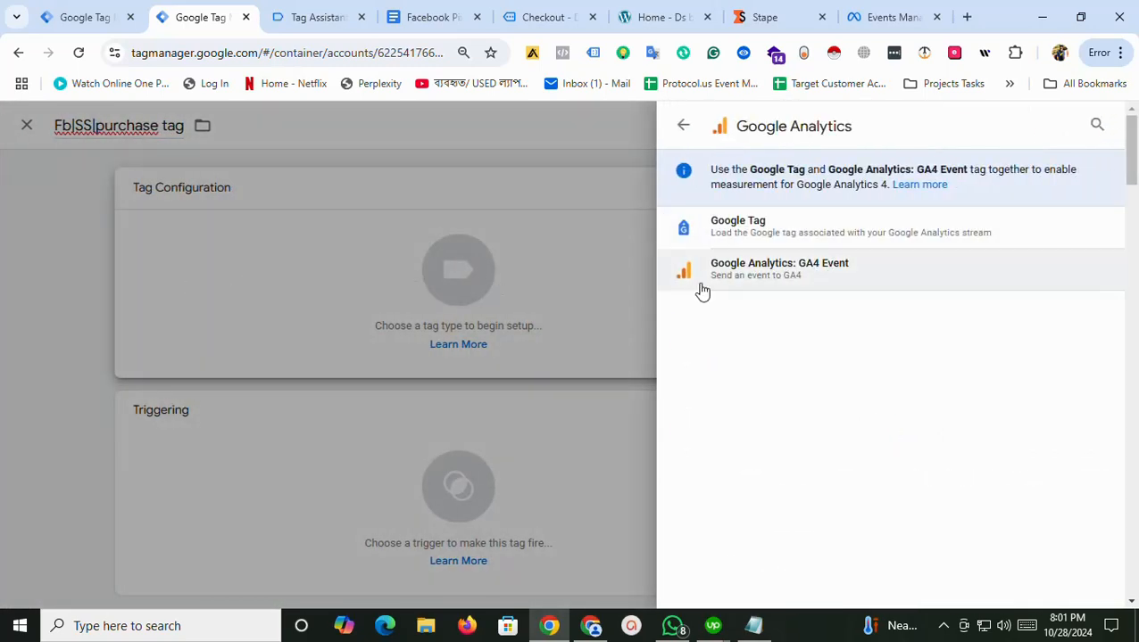
{"action": "left_click", "coordinate": [758, 281]}
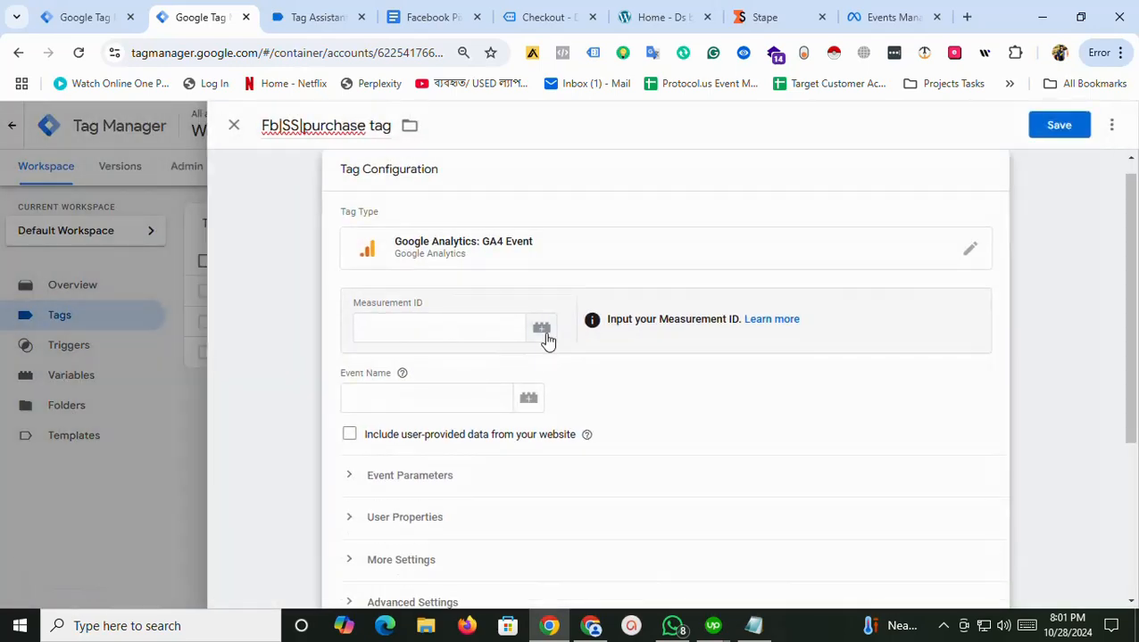
{"action": "left_click", "coordinate": [482, 328]}
{"action": "type", "text": "G-"}
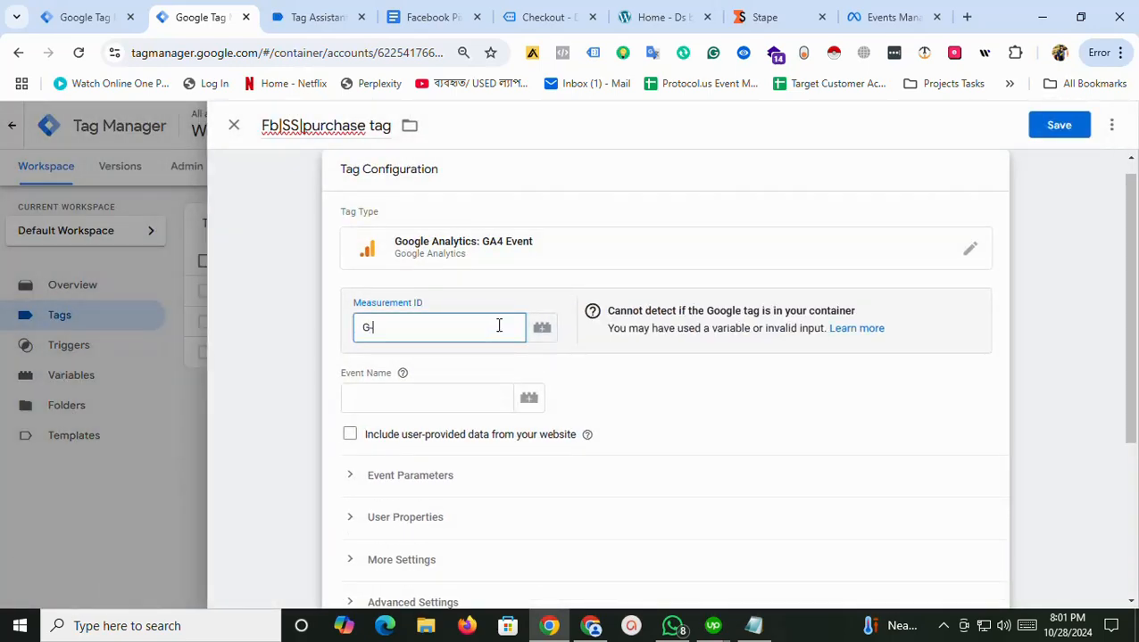
{"action": "type", "text": "1212"}
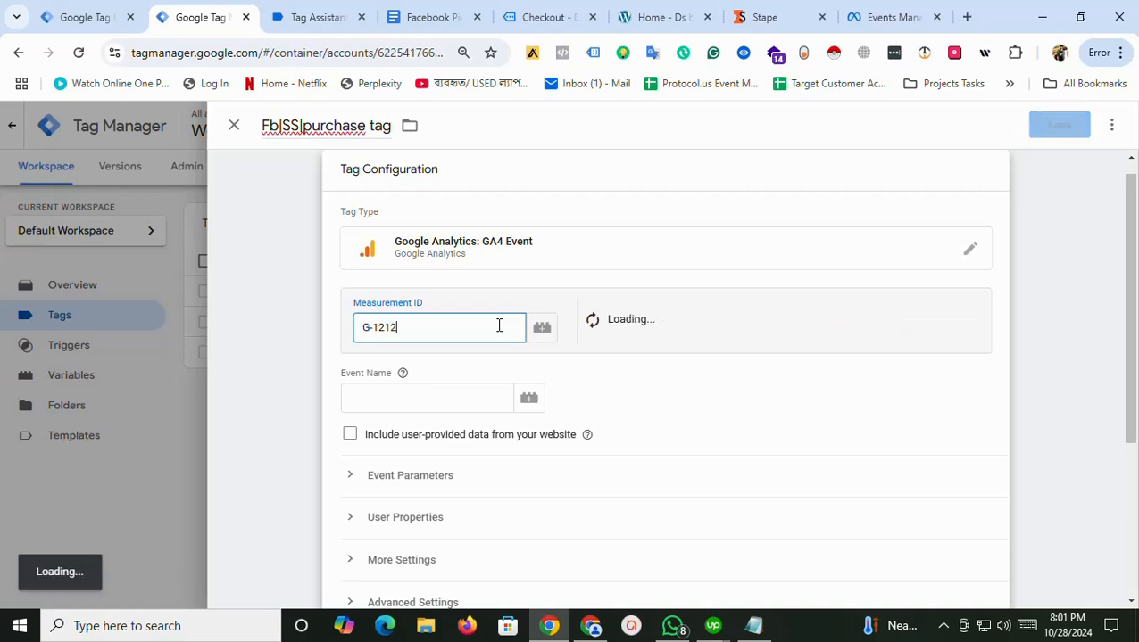
{"action": "type", "text": "121212"}
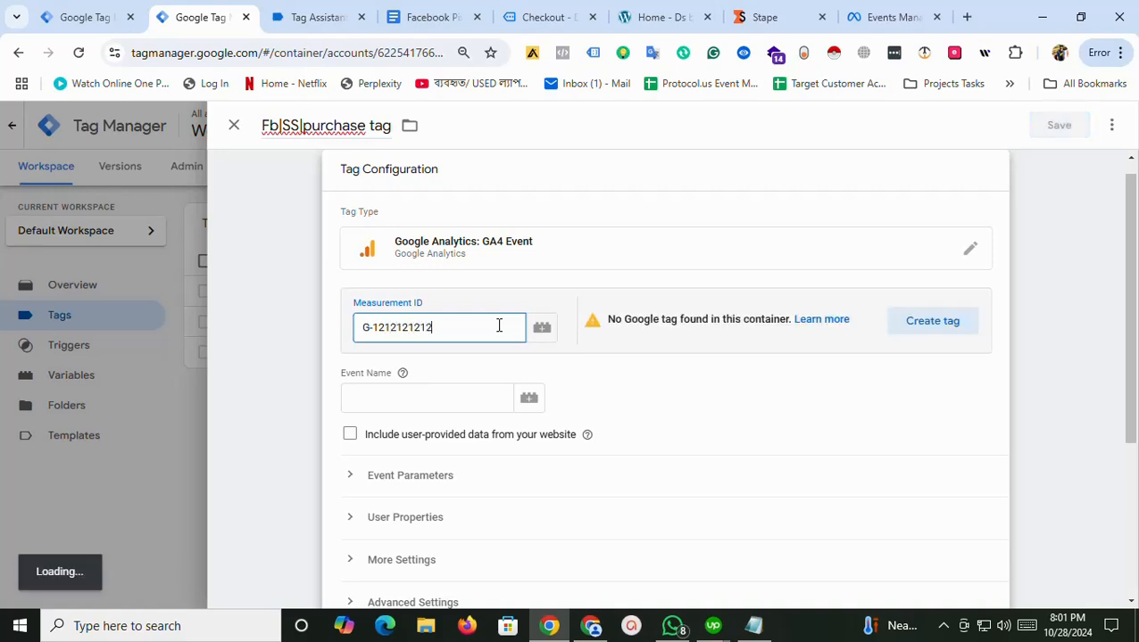
{"action": "left_click", "coordinate": [448, 402]}
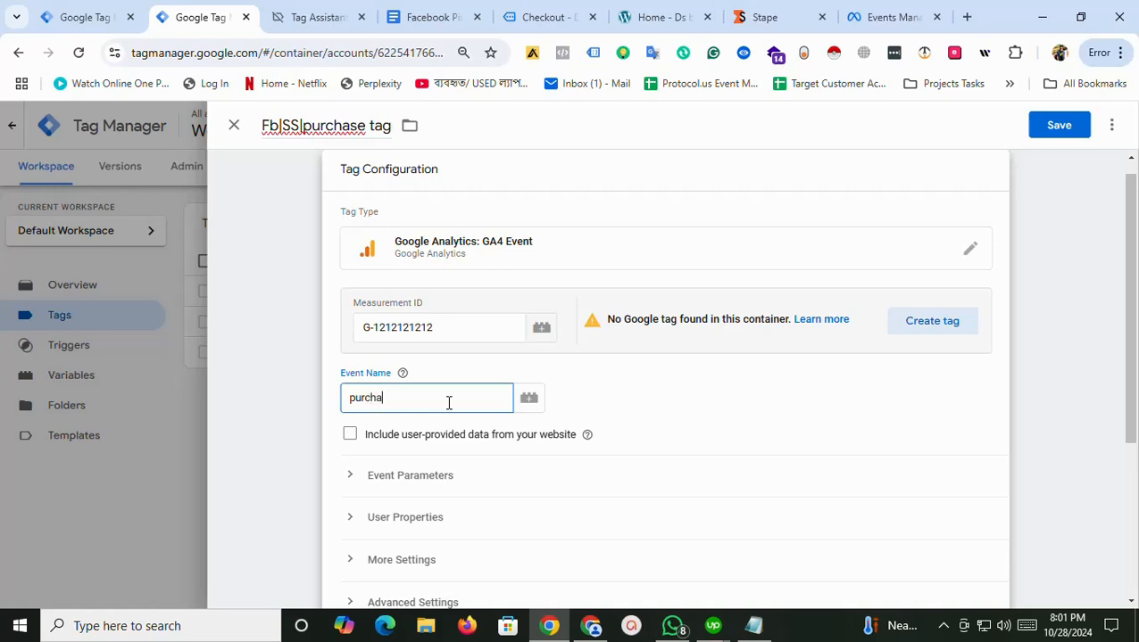
Expand the tag's event parameters and add six empty parameter rows
{"action": "scroll", "coordinate": [813, 483], "scroll_direction": "down", "scroll_amount": 3}
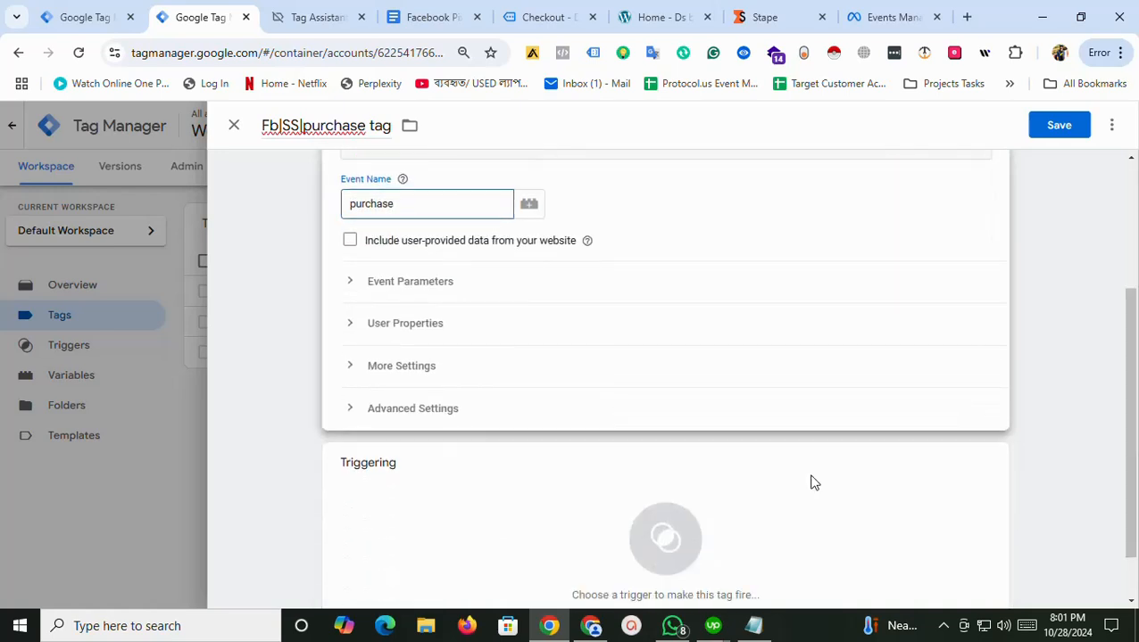
{"action": "left_click", "coordinate": [356, 284]}
{"action": "left_click", "coordinate": [437, 393]}
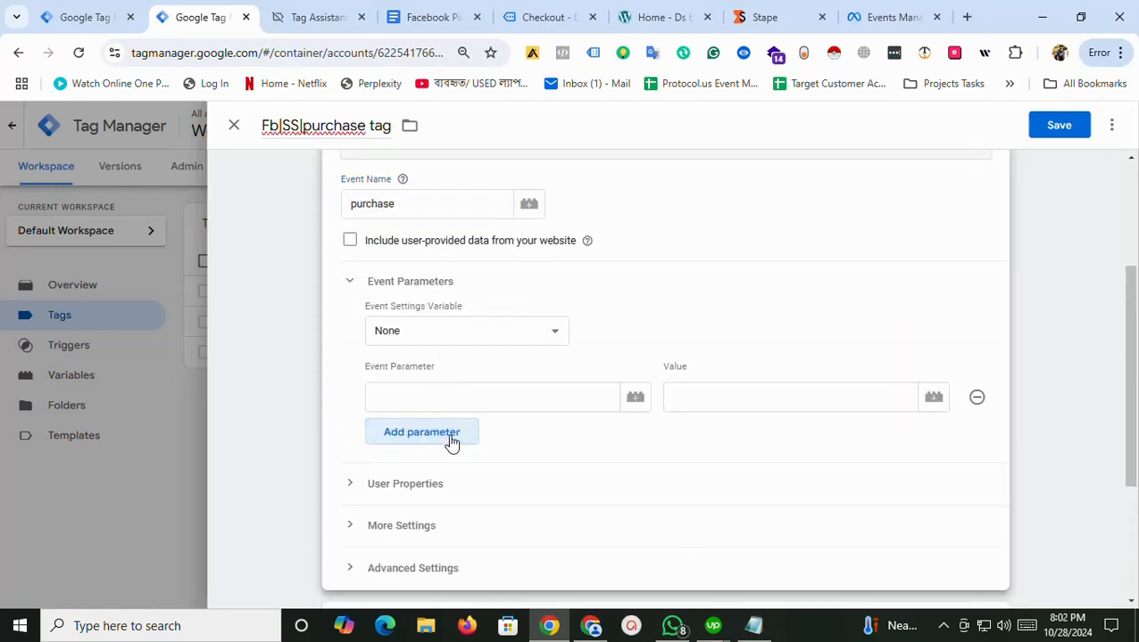
{"action": "left_click", "coordinate": [449, 437]}
{"action": "scroll", "coordinate": [781, 389], "scroll_direction": "down", "scroll_amount": 2}
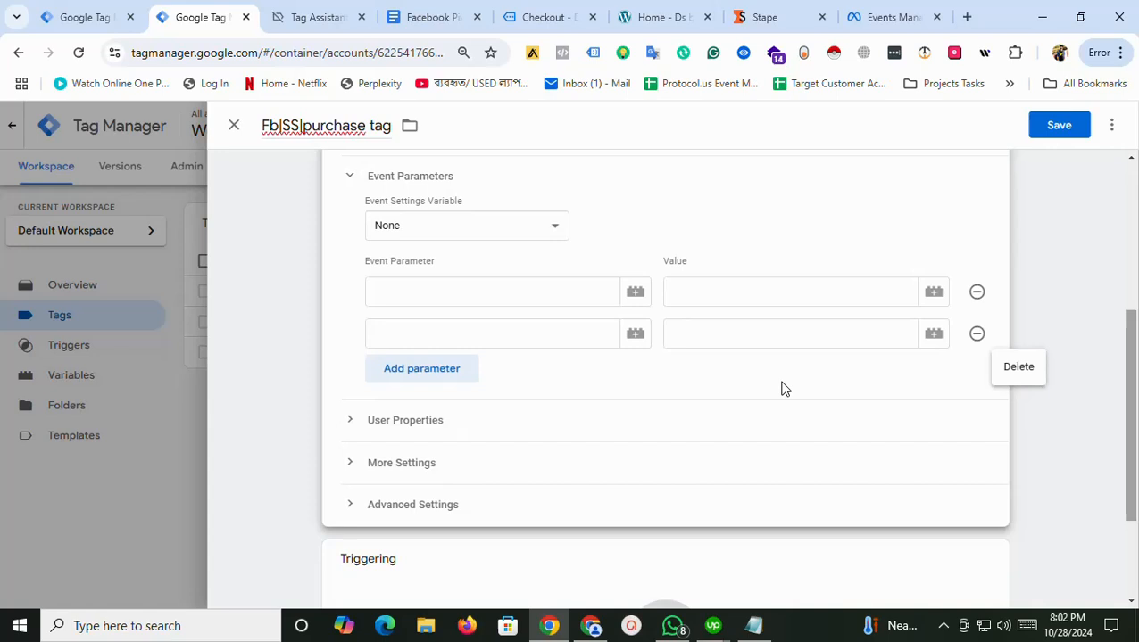
{"action": "left_click", "coordinate": [453, 371]}
{"action": "left_click", "coordinate": [417, 412]}
{"action": "left_click", "coordinate": [433, 453]}
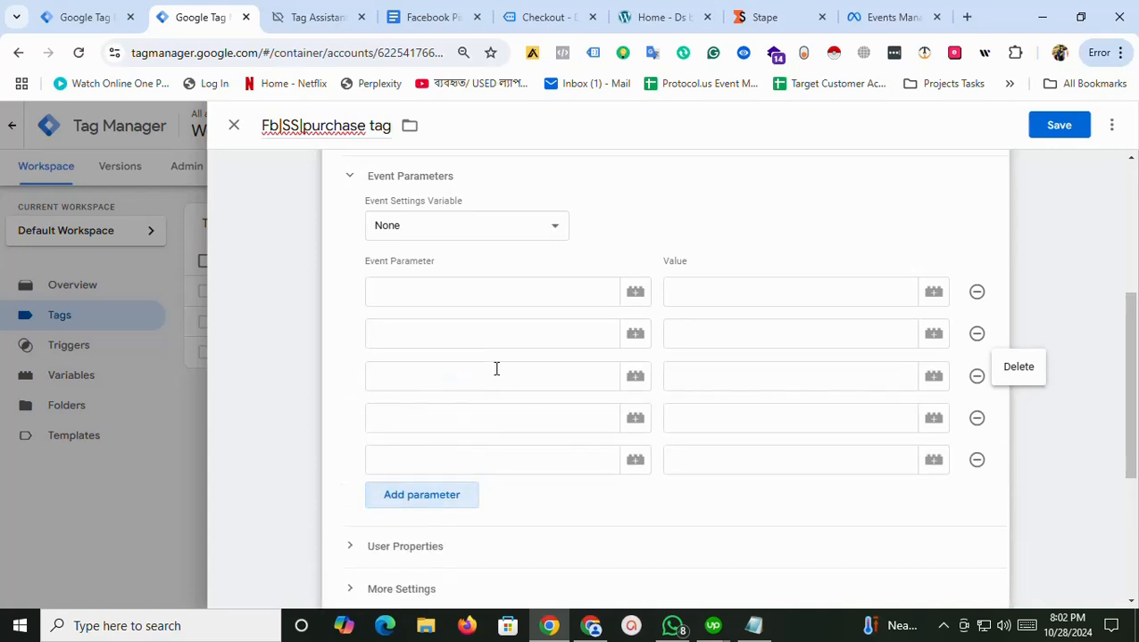
{"action": "left_click", "coordinate": [446, 292]}
{"action": "left_click", "coordinate": [442, 507]}
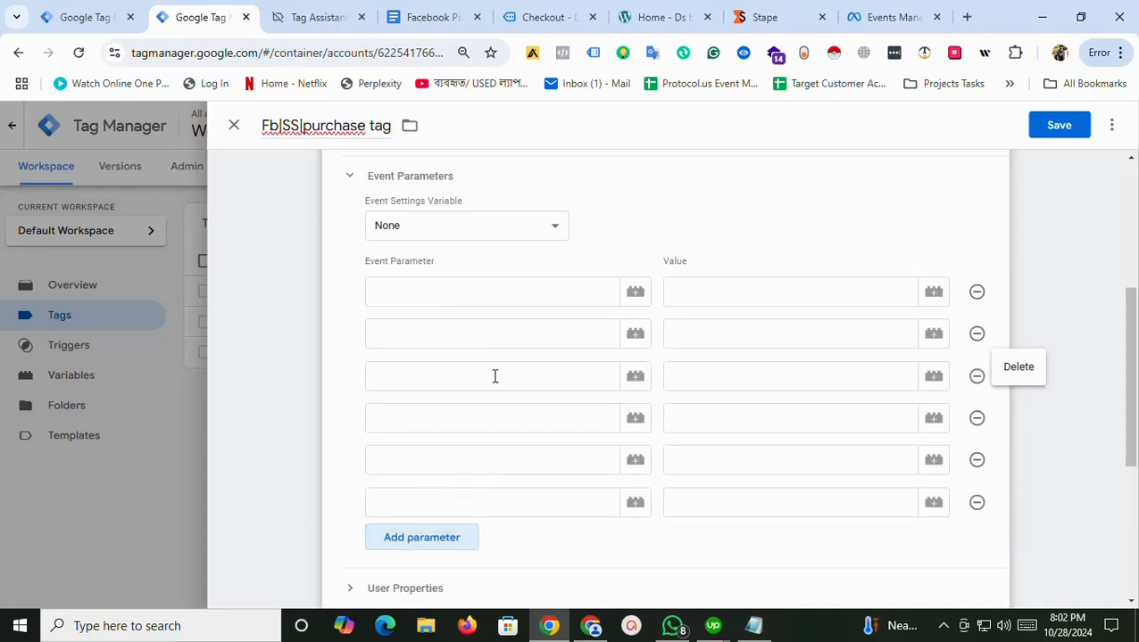
Copy x-fb-cd-content_type from the purchase event section of the Facebook Pixel & Events setup document into the first parameter row, with value product
{"action": "left_click", "coordinate": [465, 298]}
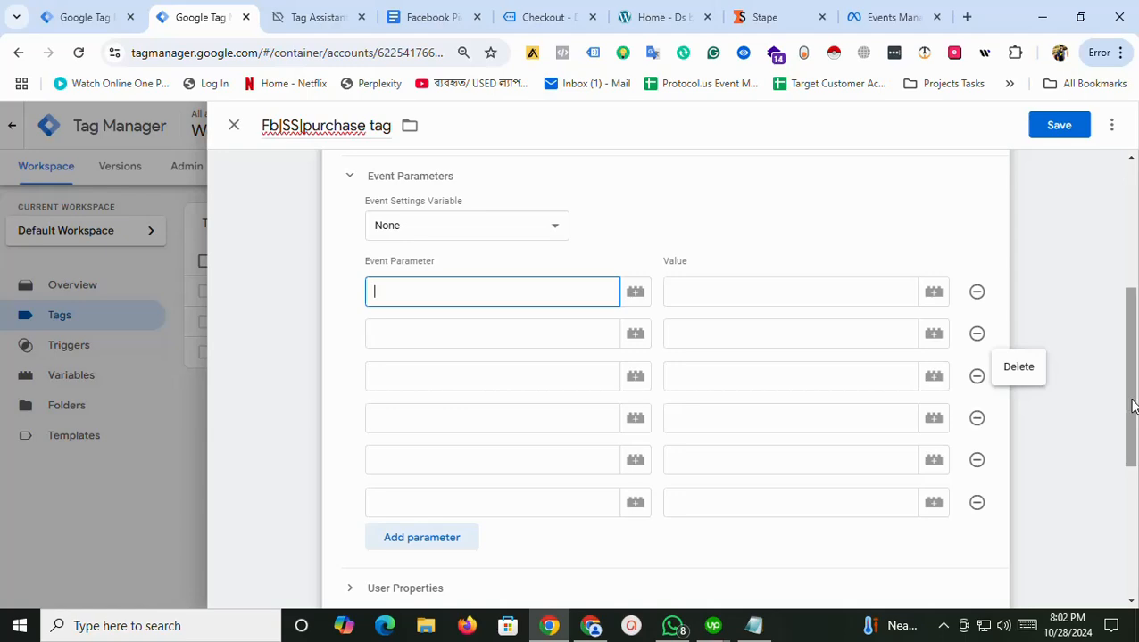
{"action": "left_click_drag", "start_coordinate": [1133, 400], "coordinate": [1131, 413]}
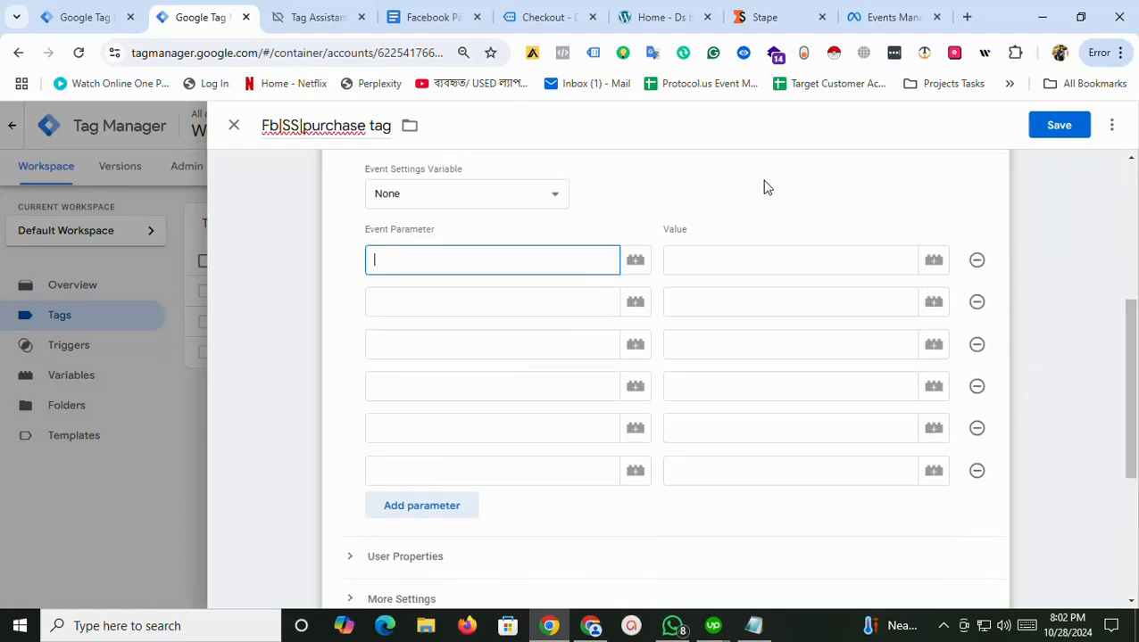
{"action": "left_click", "coordinate": [432, 17]}
{"action": "left_click_drag", "start_coordinate": [1132, 379], "coordinate": [1134, 547]}
{"action": "left_click_drag", "start_coordinate": [406, 403], "coordinate": [312, 408]}
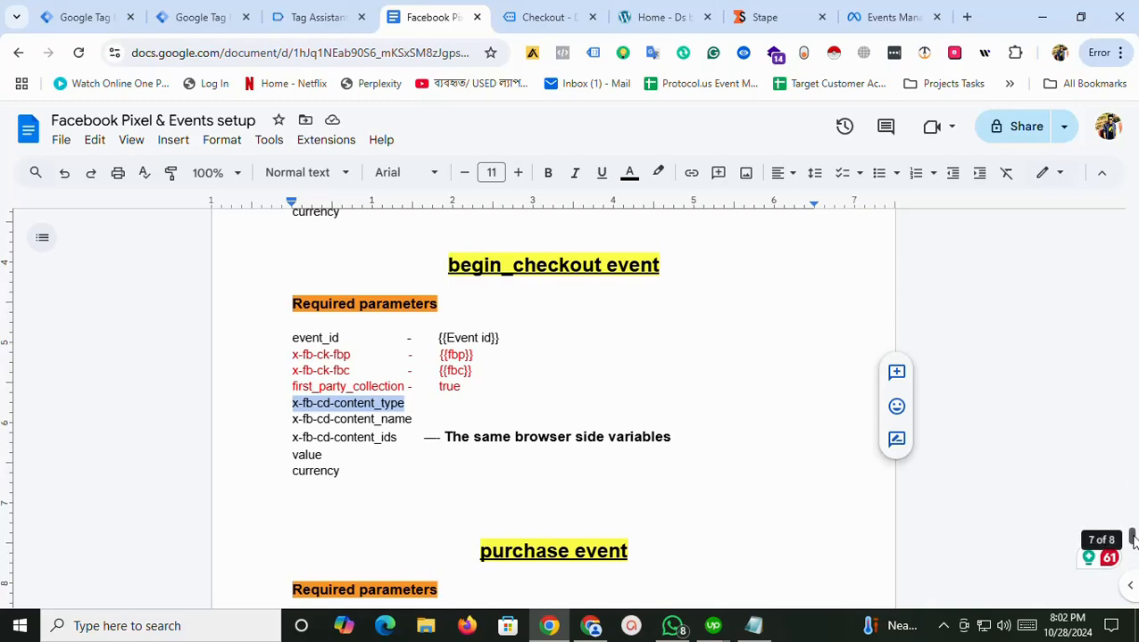
{"action": "left_click_drag", "start_coordinate": [1131, 540], "coordinate": [1131, 566]}
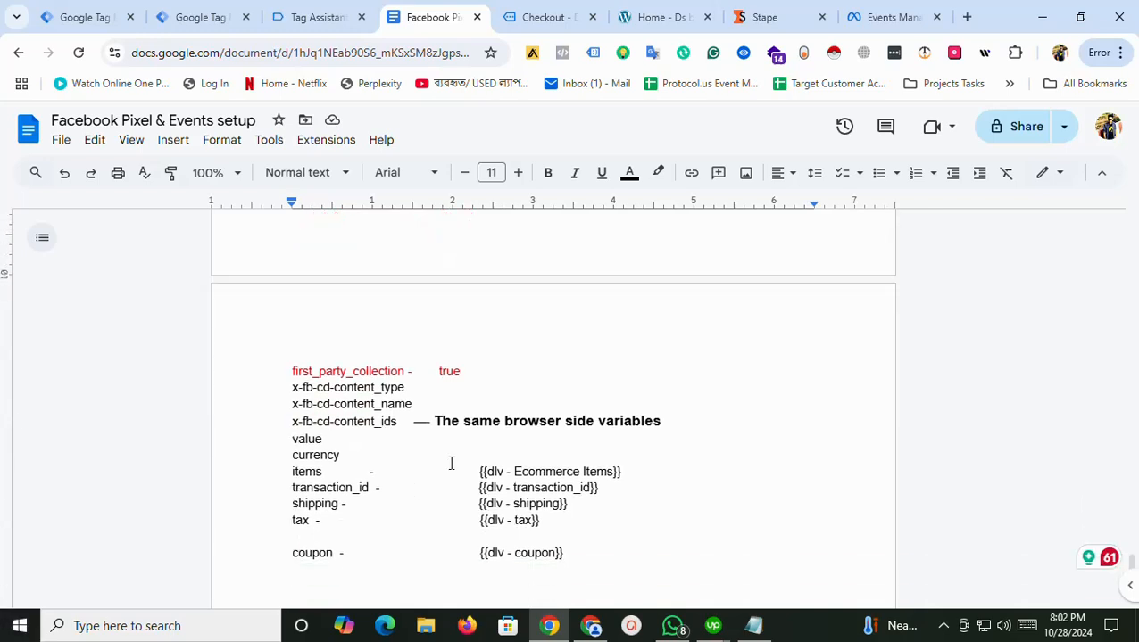
{"action": "left_click_drag", "start_coordinate": [411, 389], "coordinate": [294, 387]}
{"action": "key", "text": "ctrl+c"}
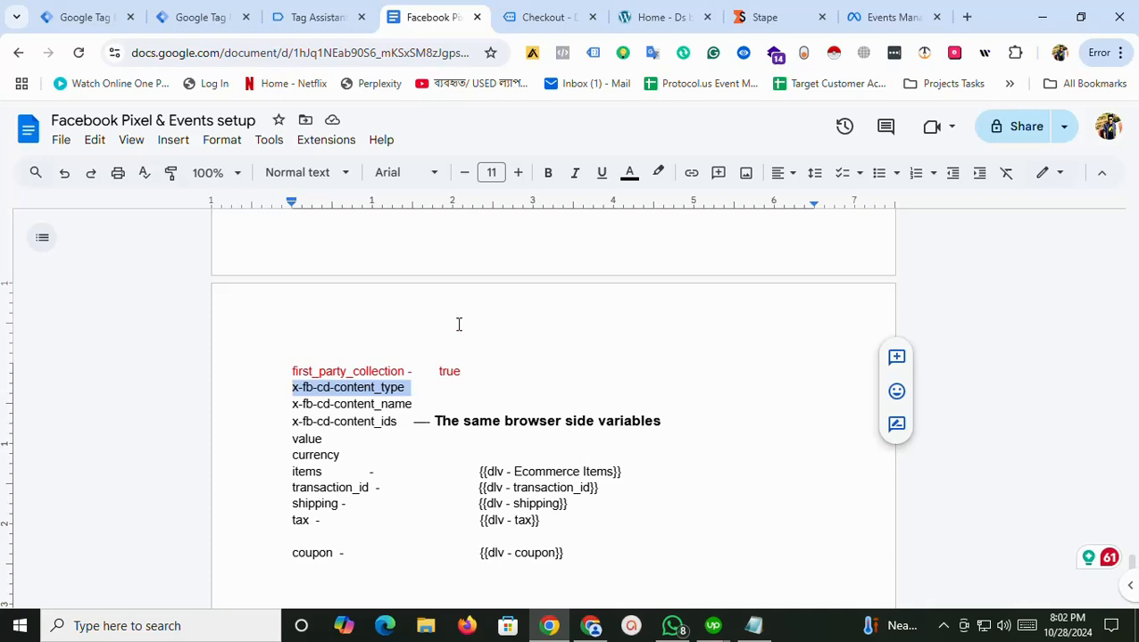
{"action": "left_click", "coordinate": [164, 11]}
{"action": "key", "text": "ctrl+v"}
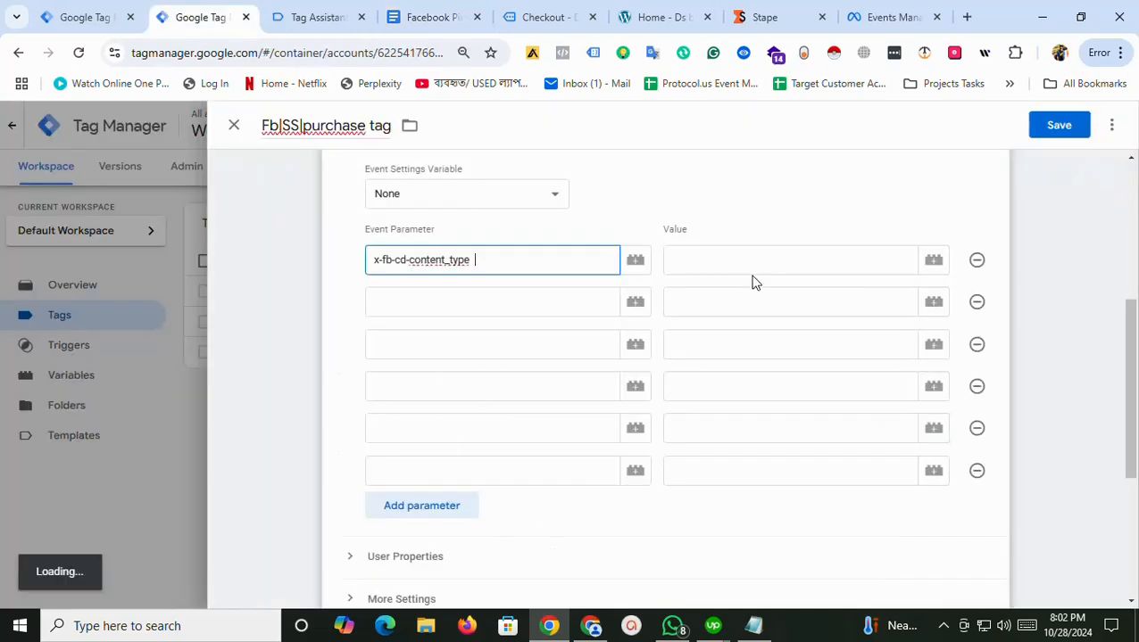
{"action": "left_click", "coordinate": [735, 261]}
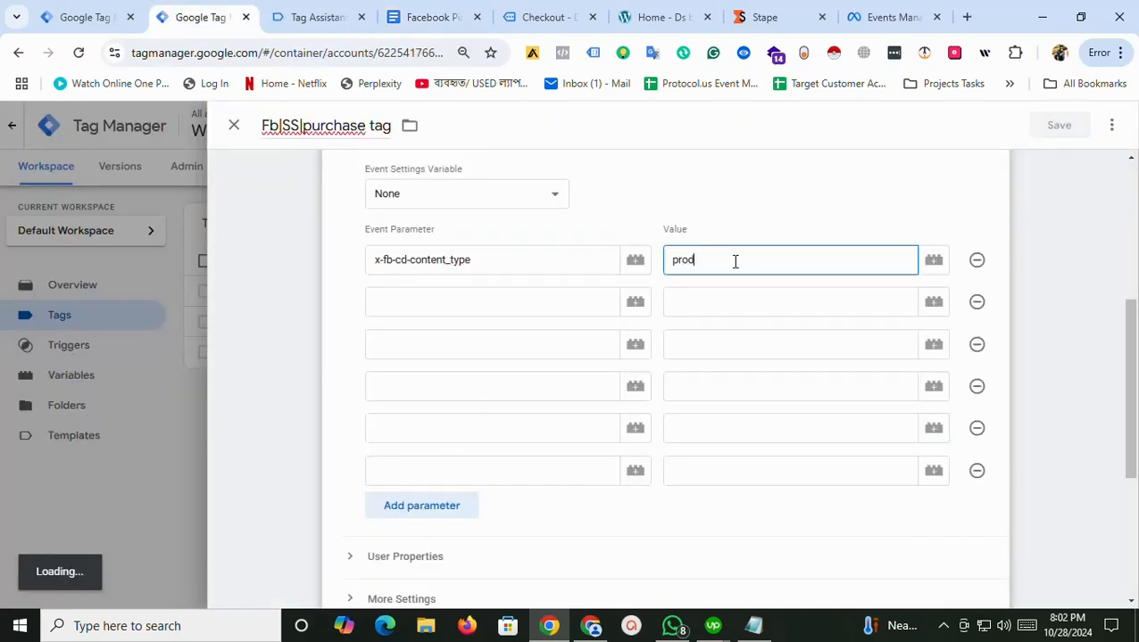
Copy x-fb-cd-content_name from the setup document into the second parameter row and assign it the cJS - product names variable
{"action": "left_click", "coordinate": [439, 12]}
{"action": "left_click_drag", "start_coordinate": [417, 412], "coordinate": [301, 405]}
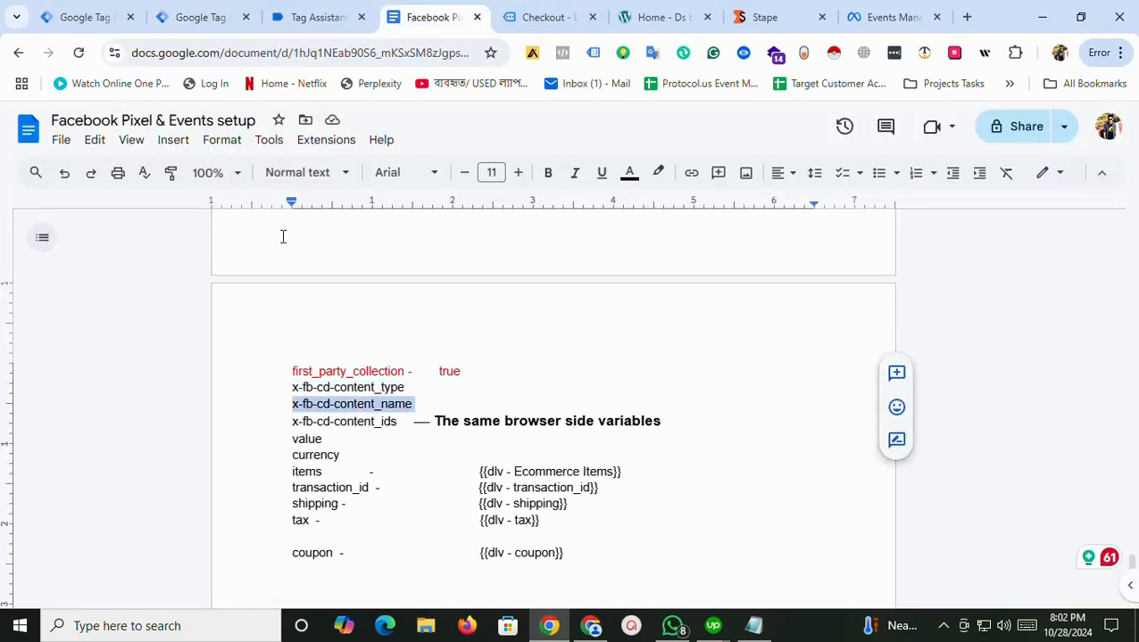
{"action": "left_click", "coordinate": [201, 17]}
{"action": "left_click", "coordinate": [441, 304]}
{"action": "type", "text": "x-fb-cd-content_name"}
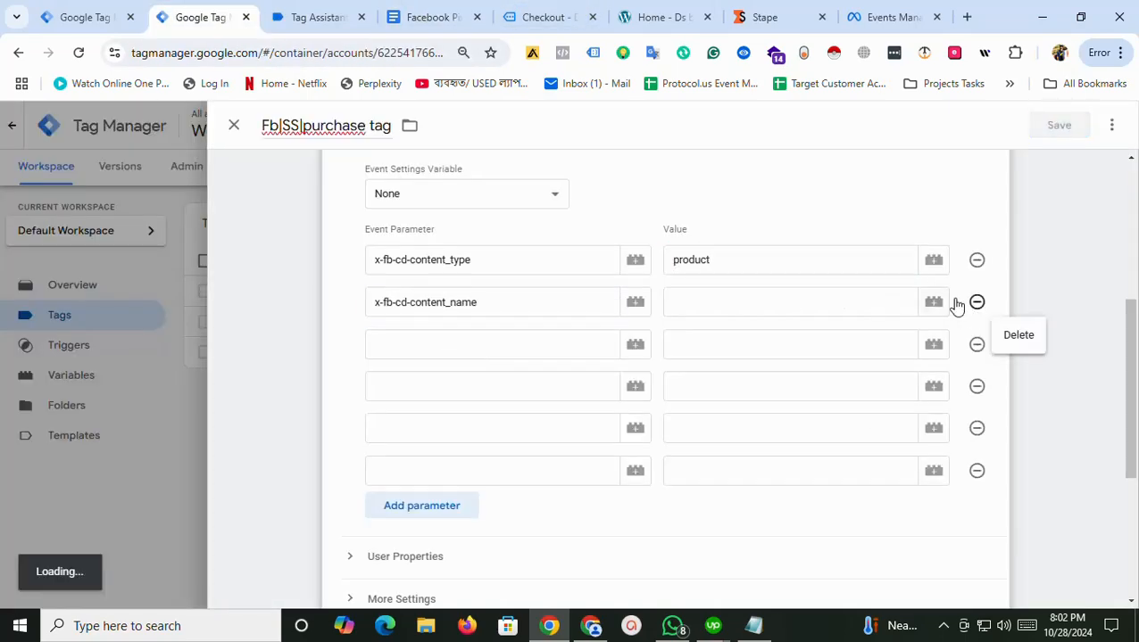
{"action": "left_click", "coordinate": [933, 304]}
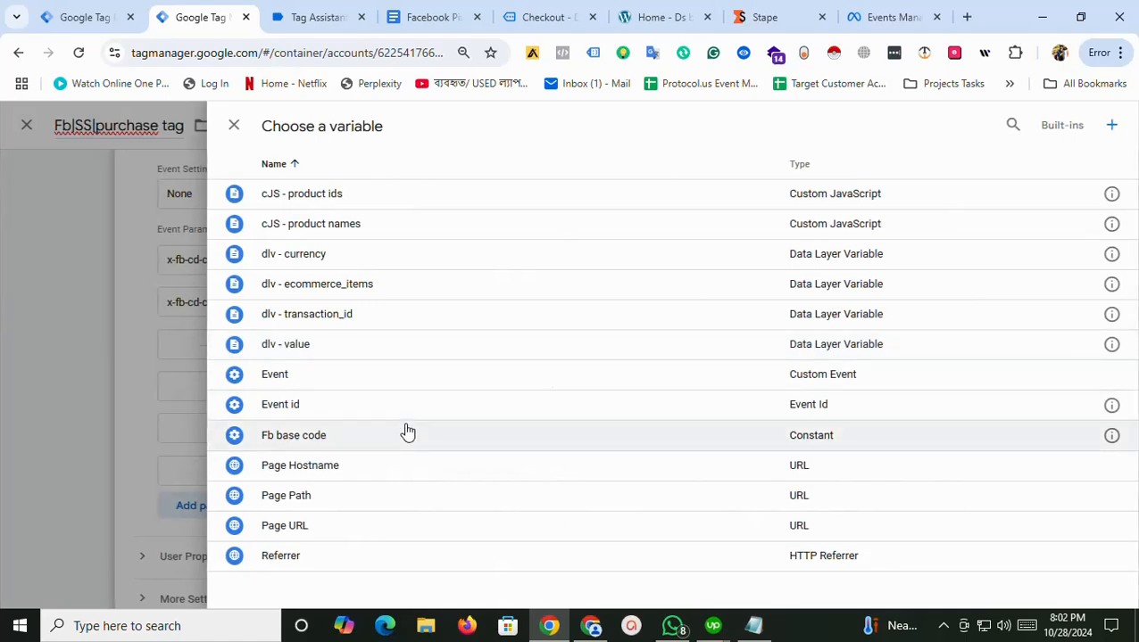
{"action": "left_click", "coordinate": [323, 228]}
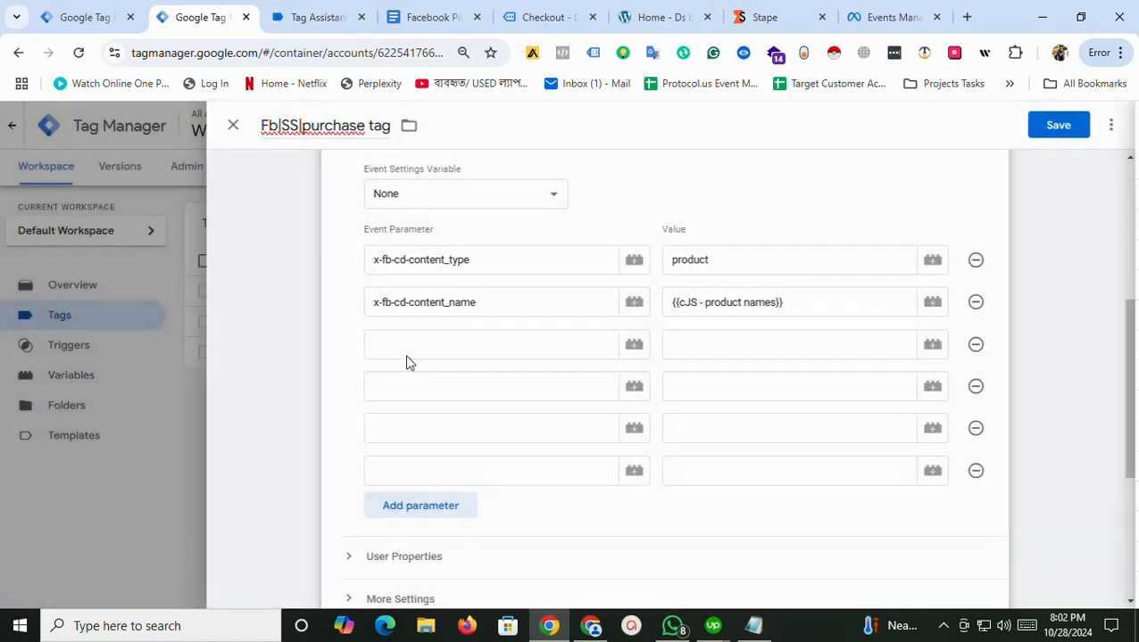
Copy x-fb-cd-content_ids from the setup document into the third parameter row and assign it the cJS - product ids variable
{"action": "left_click", "coordinate": [407, 348]}
{"action": "left_click", "coordinate": [428, 17]}
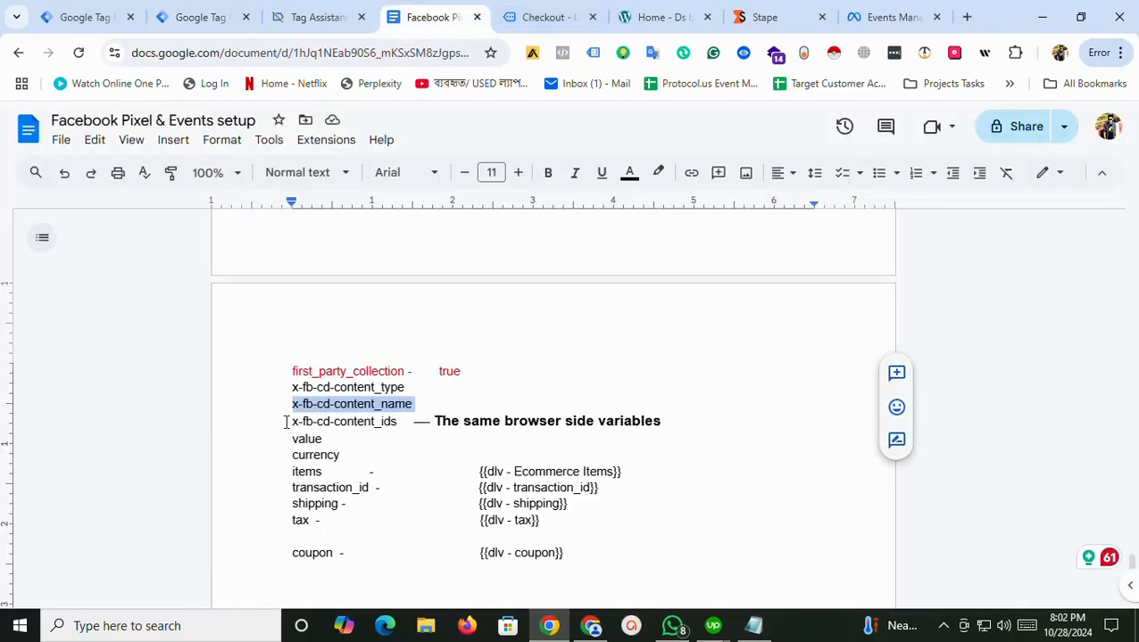
{"action": "left_click_drag", "start_coordinate": [287, 422], "coordinate": [391, 428]}
{"action": "key", "text": "ctrl+c"}
{"action": "left_click", "coordinate": [181, 7]}
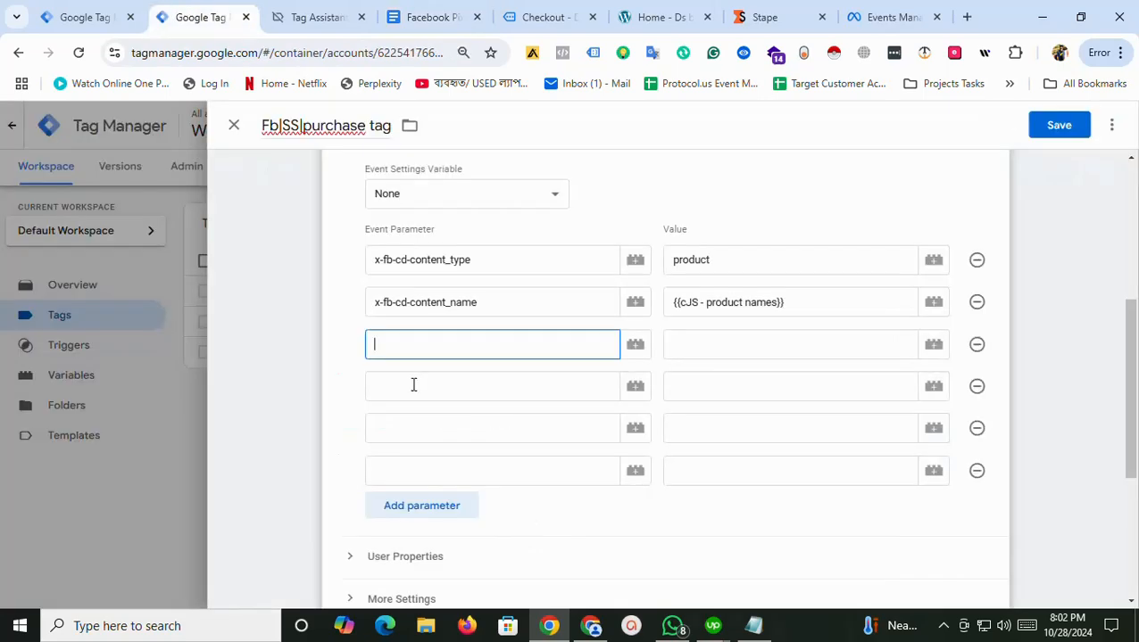
{"action": "key", "text": "ctrl+v"}
{"action": "left_click", "coordinate": [933, 353]}
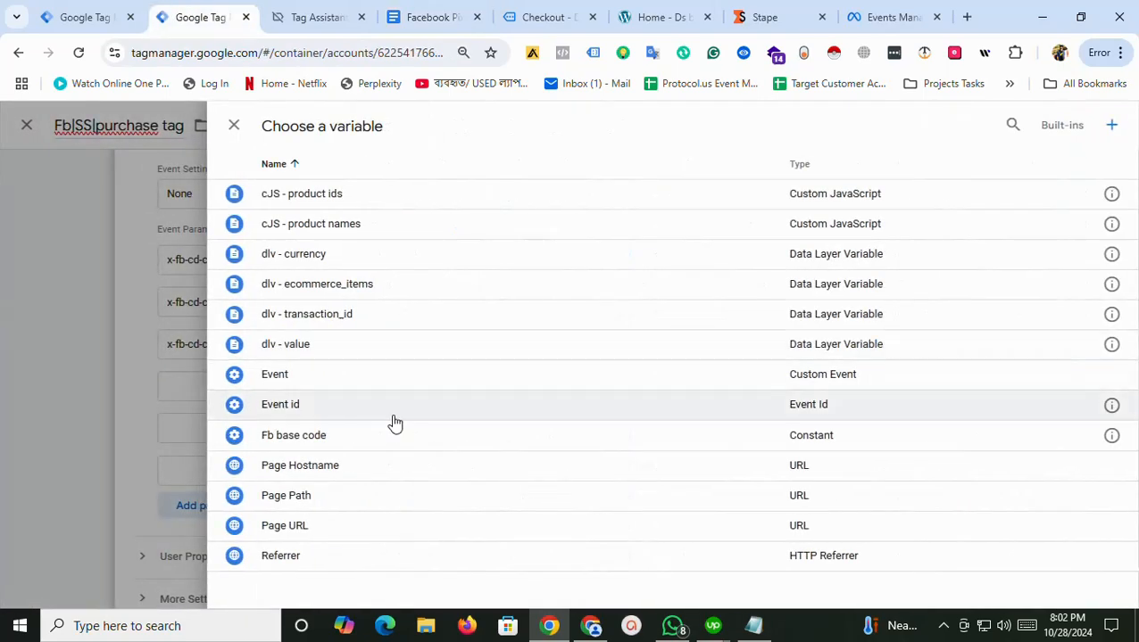
{"action": "left_click", "coordinate": [307, 194]}
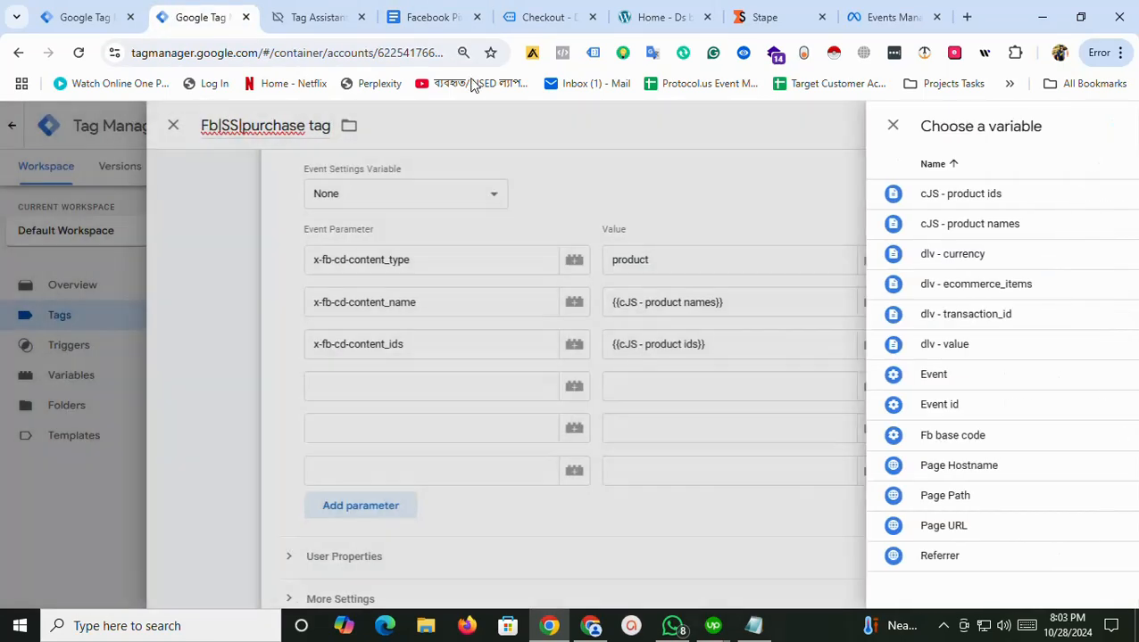
Copy the value parameter name from the setup document into the fourth row and assign it the dlv - value variable
{"action": "left_click", "coordinate": [427, 12]}
{"action": "left_click_drag", "start_coordinate": [324, 439], "coordinate": [307, 440]}
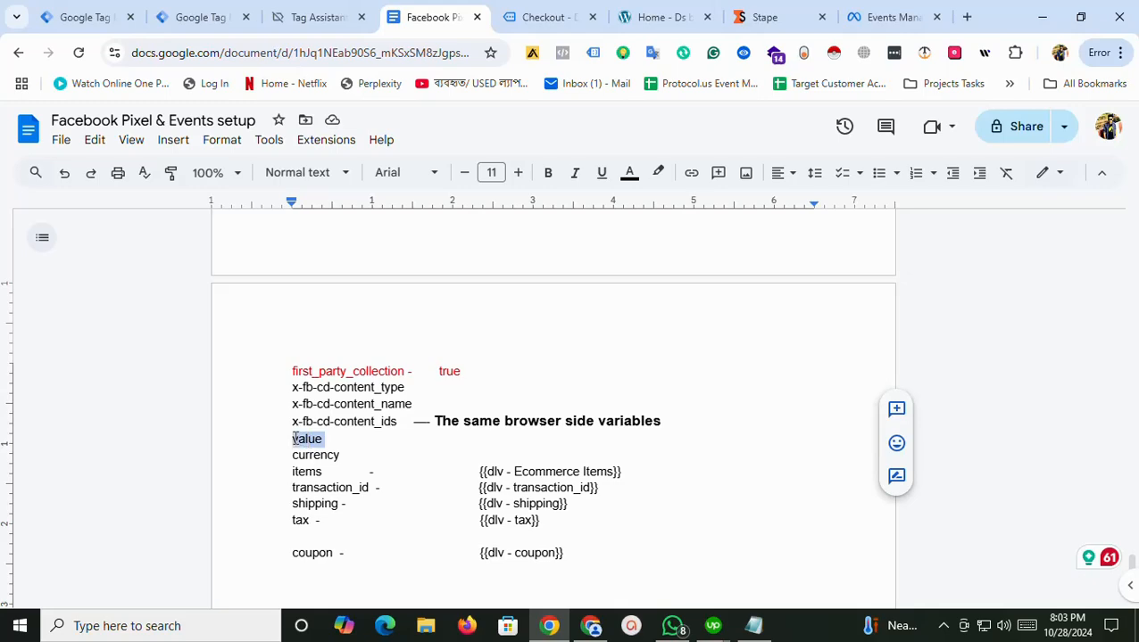
{"action": "key", "text": "ctrl+c"}
{"action": "left_click", "coordinate": [201, 17]}
{"action": "left_click", "coordinate": [369, 393]}
{"action": "key", "text": "ctrl+v"}
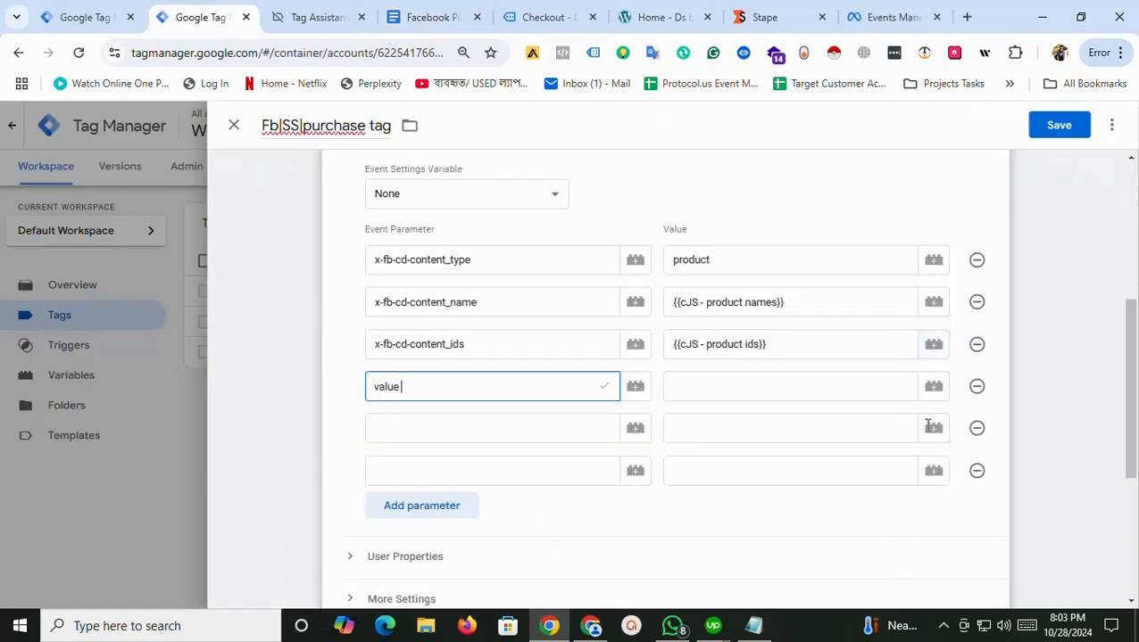
{"action": "left_click", "coordinate": [933, 387]}
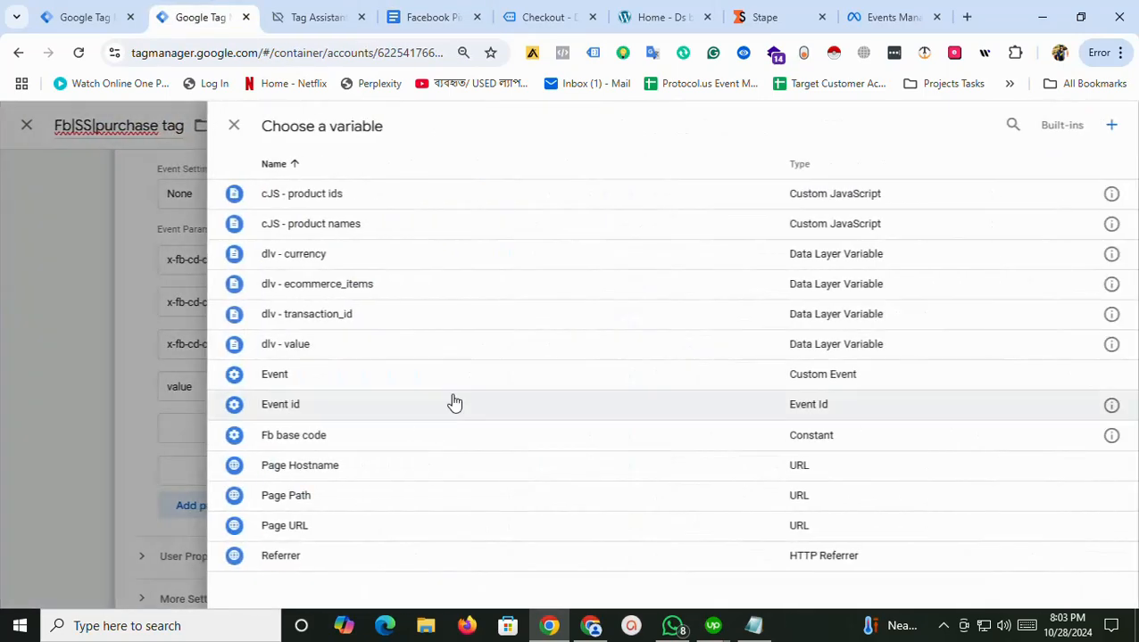
{"action": "left_click", "coordinate": [300, 346]}
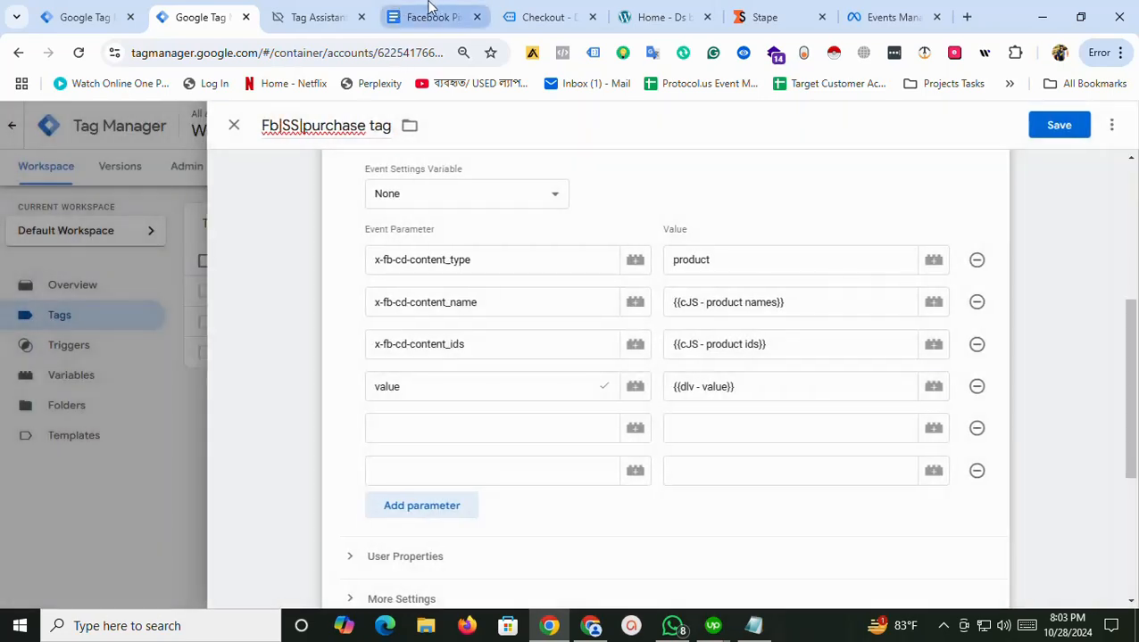
Copy the currency parameter name from the setup document into the fifth row and assign it the dlv - currency variable
{"action": "left_click", "coordinate": [429, 11]}
{"action": "left_click_drag", "start_coordinate": [346, 458], "coordinate": [303, 463]}
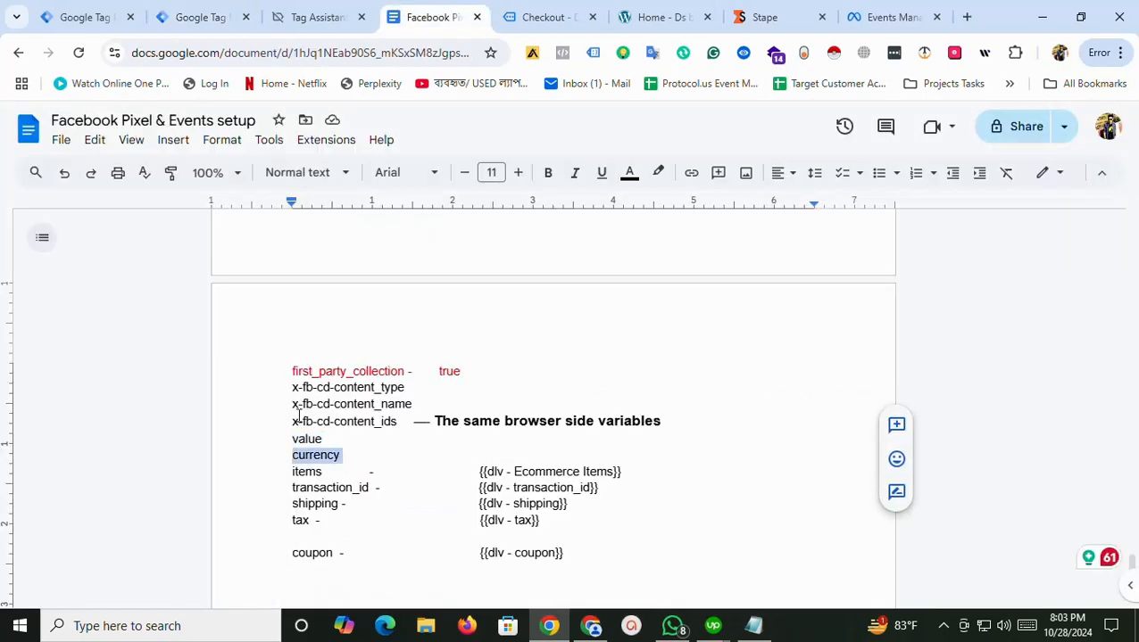
{"action": "left_click", "coordinate": [204, 16]}
{"action": "left_click", "coordinate": [401, 416]}
{"action": "key", "text": "ctrl+v"}
{"action": "left_click", "coordinate": [935, 432]}
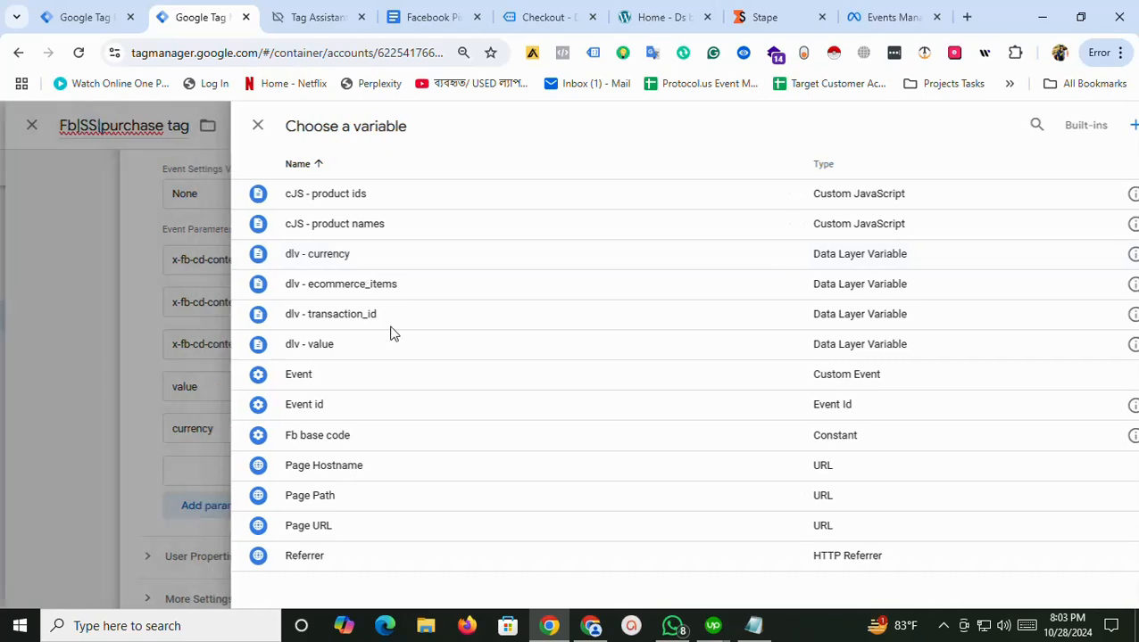
{"action": "key", "text": "Escape"}
Copy the items parameter name from the setup document and add two more empty parameter rows to the purchase tag
{"action": "left_click", "coordinate": [425, 475]}
{"action": "left_click", "coordinate": [434, 16]}
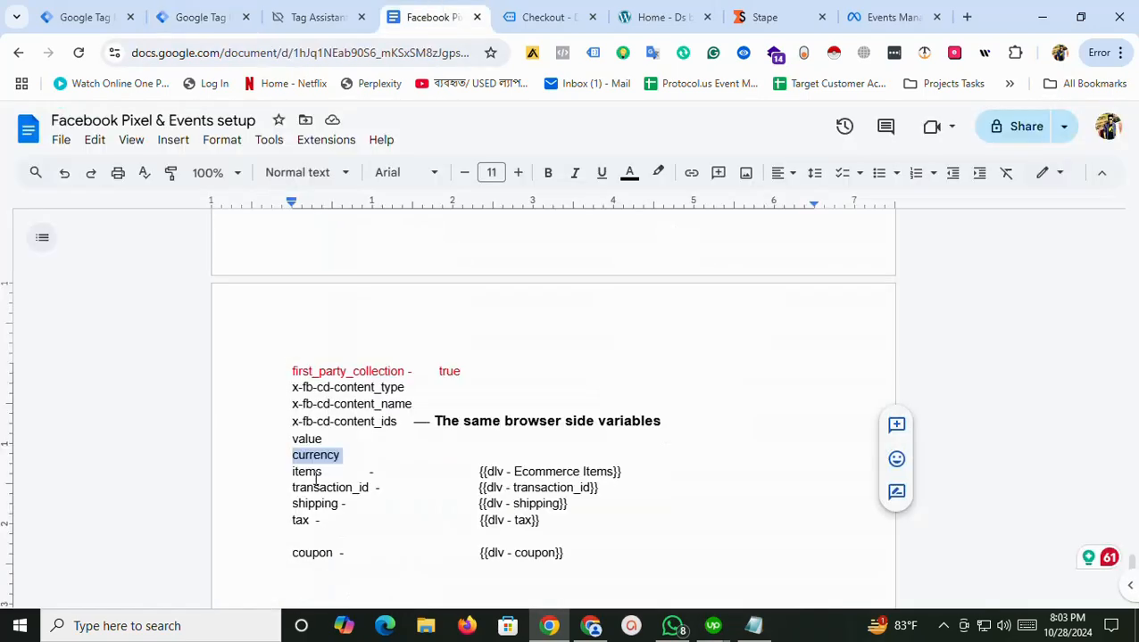
{"action": "left_click_drag", "start_coordinate": [325, 471], "coordinate": [292, 473]}
{"action": "left_click", "coordinate": [179, 11]}
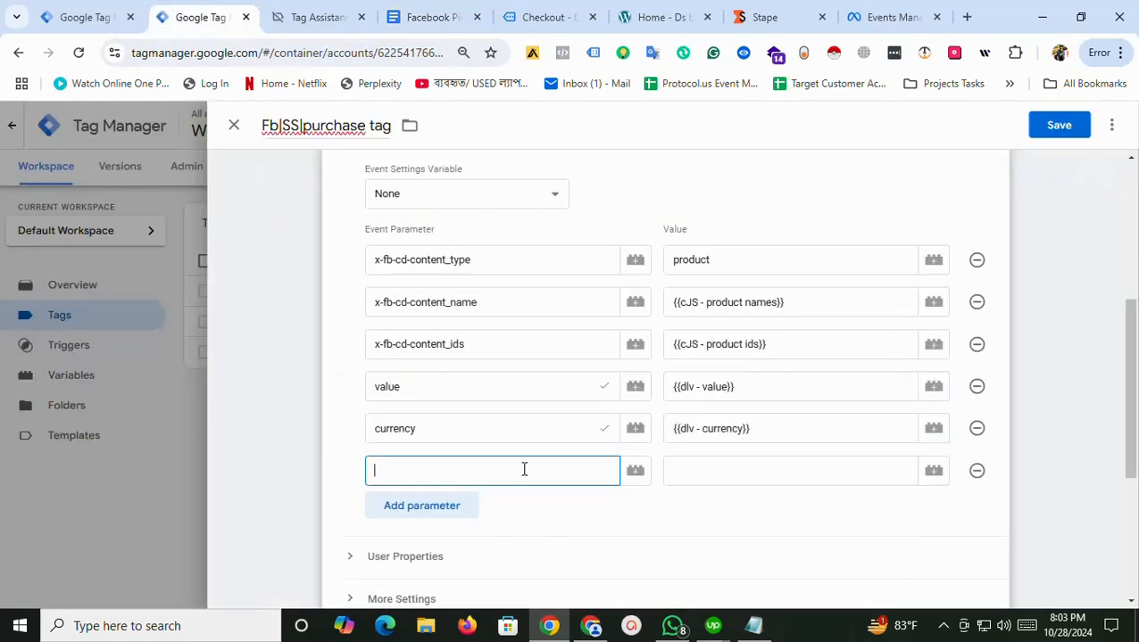
{"action": "scroll", "coordinate": [519, 422], "scroll_direction": "down", "scroll_amount": 2}
{"action": "left_click", "coordinate": [425, 369]}
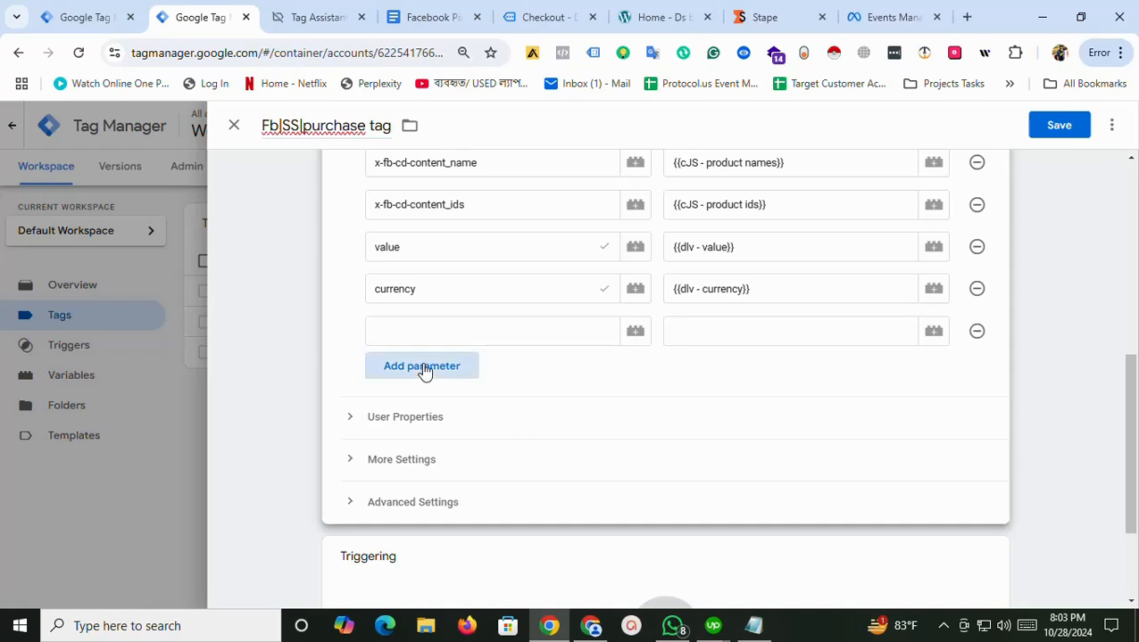
{"action": "left_click", "coordinate": [425, 407]}
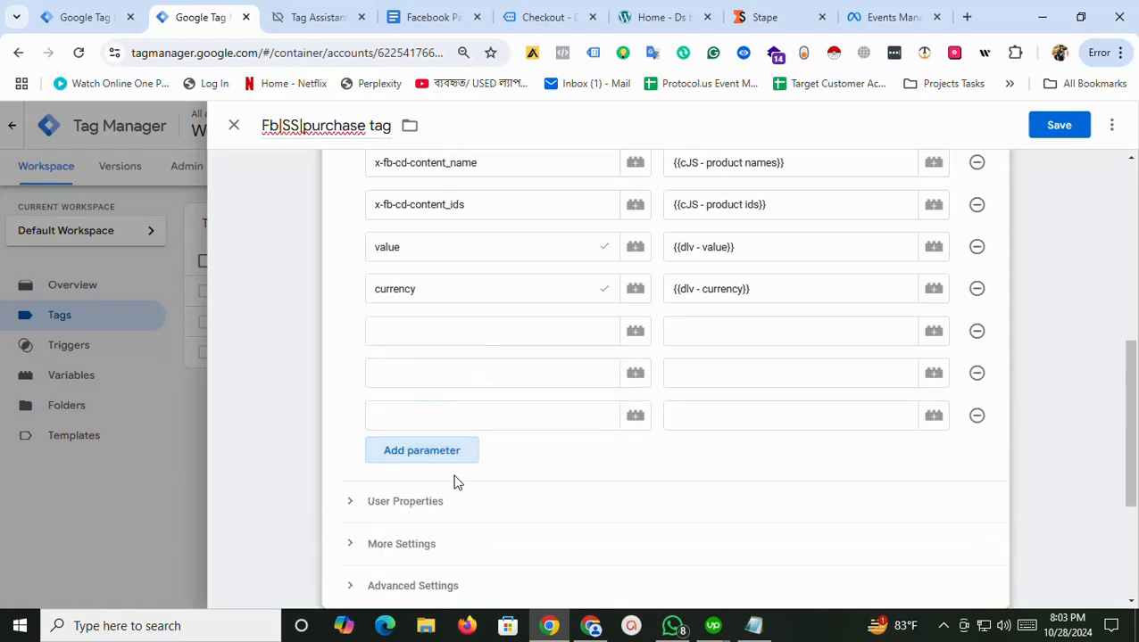
Copy transaction_id from the setup document into the sixth parameter row and assign it the dlv - transaction_id variable
{"action": "left_click", "coordinate": [427, 18]}
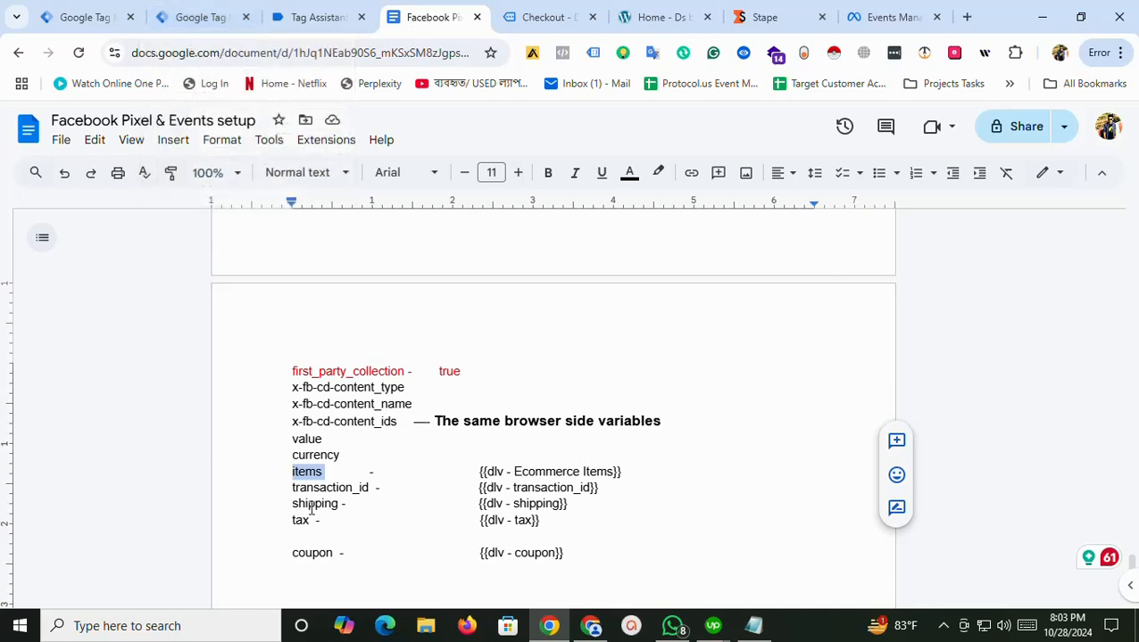
{"action": "left_click_drag", "start_coordinate": [375, 491], "coordinate": [309, 491]}
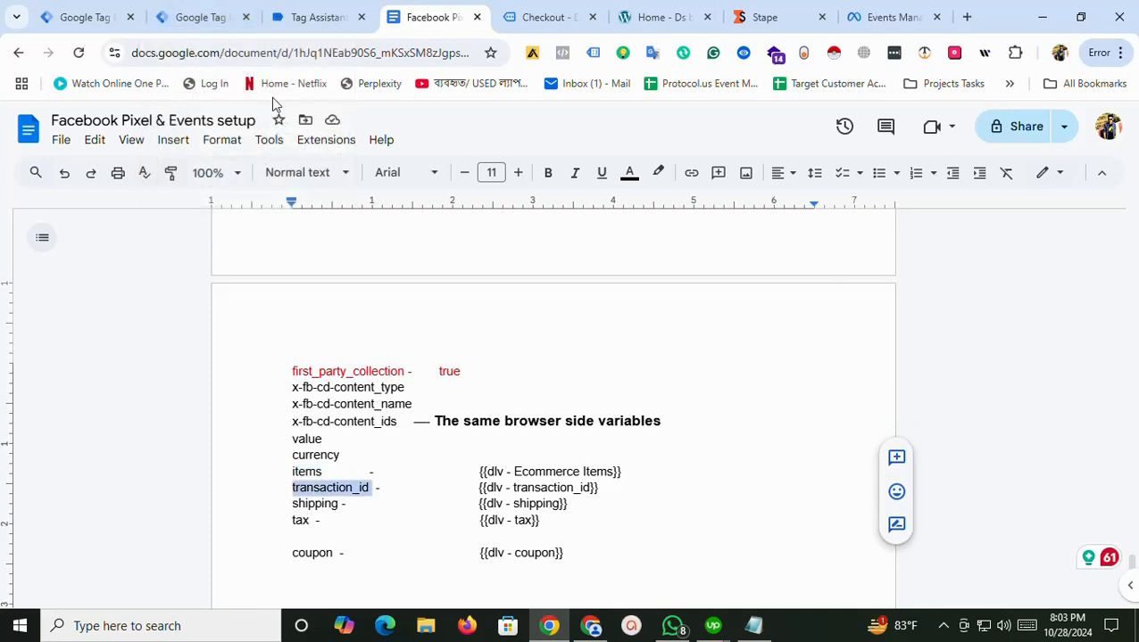
{"action": "left_click", "coordinate": [223, 17]}
{"action": "left_click", "coordinate": [403, 331]}
{"action": "key", "text": "ctrl+v"}
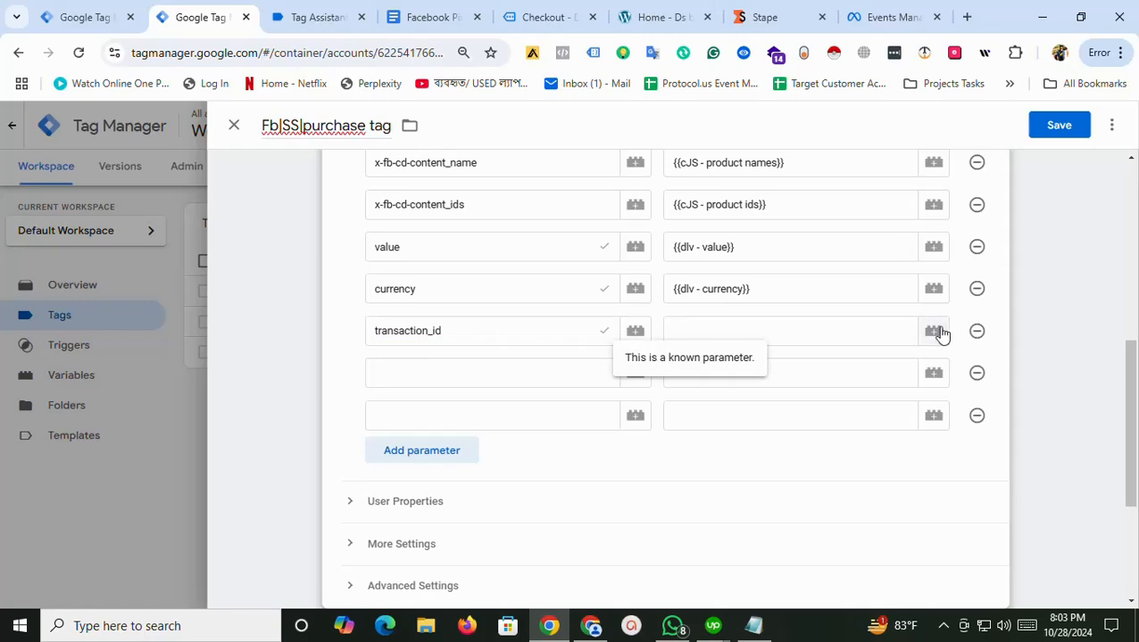
{"action": "left_click", "coordinate": [935, 331]}
{"action": "left_click", "coordinate": [308, 317]}
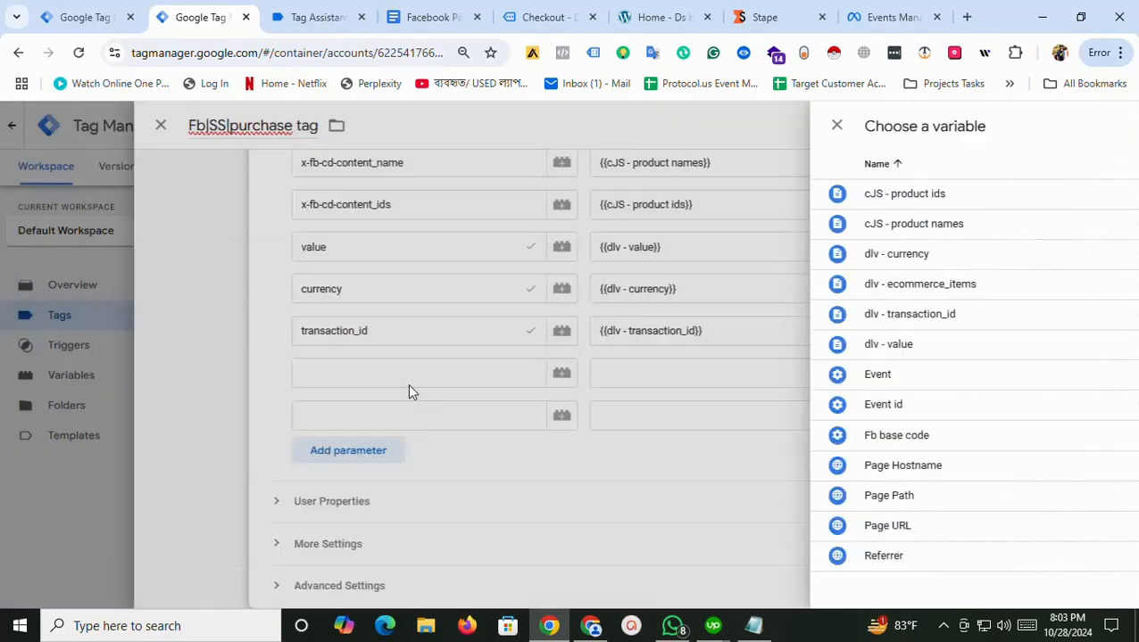
Check the purchase event's remaining parameters in the setup document and remove the two empty parameter rows from the tag
{"action": "left_click", "coordinate": [404, 372]}
{"action": "left_click", "coordinate": [439, 12]}
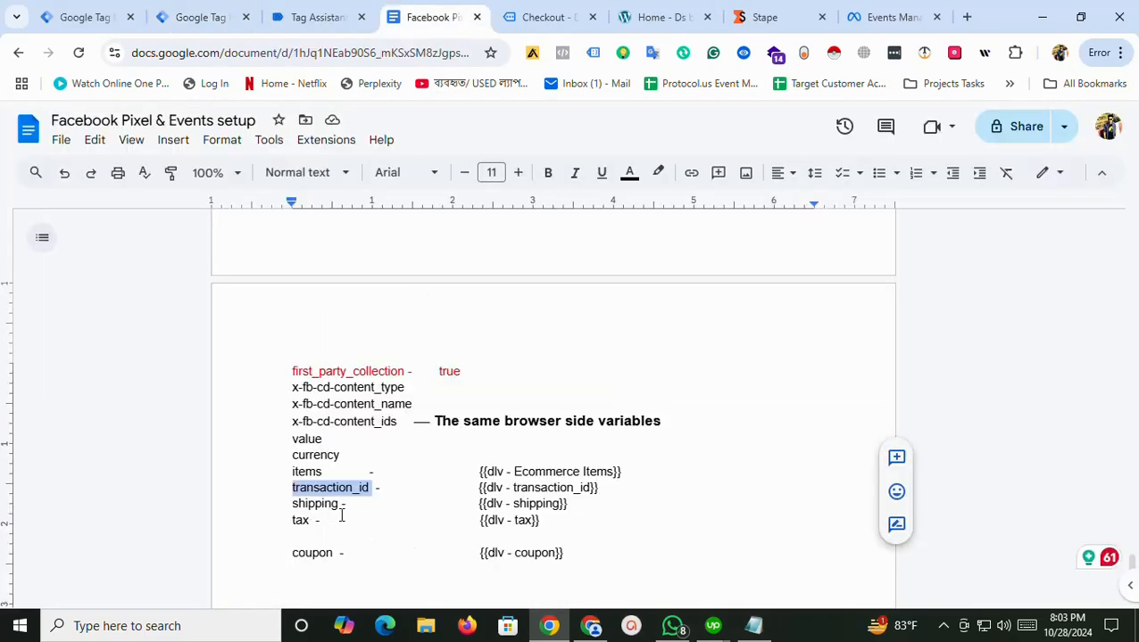
{"action": "left_click", "coordinate": [1137, 493]}
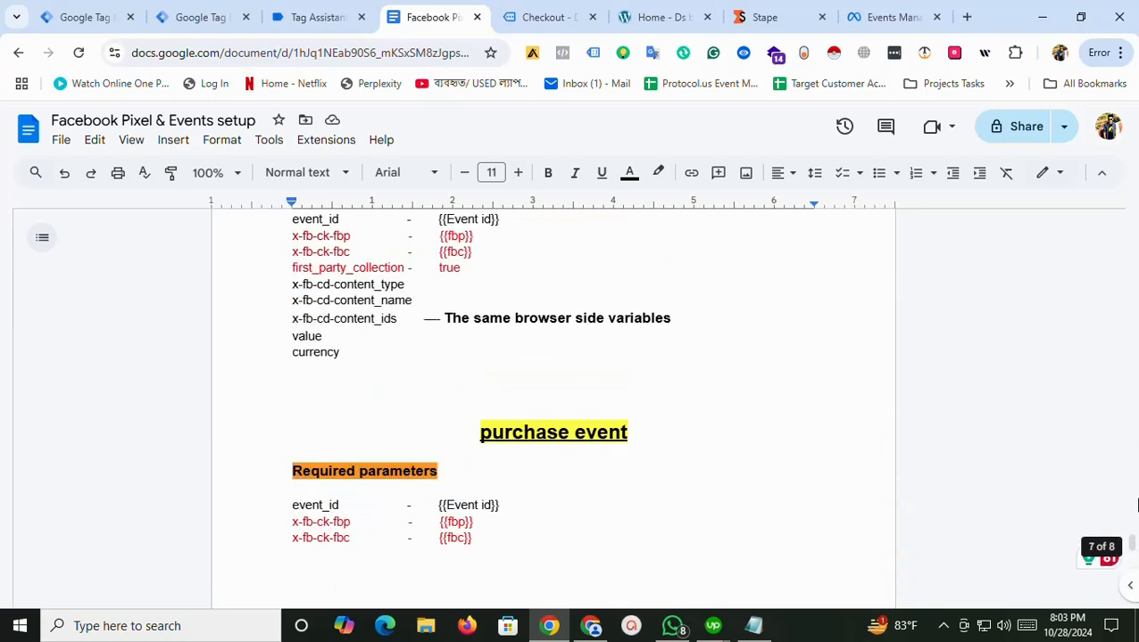
{"action": "left_click_drag", "start_coordinate": [1133, 475], "coordinate": [1134, 533]}
{"action": "left_click", "coordinate": [216, 10]}
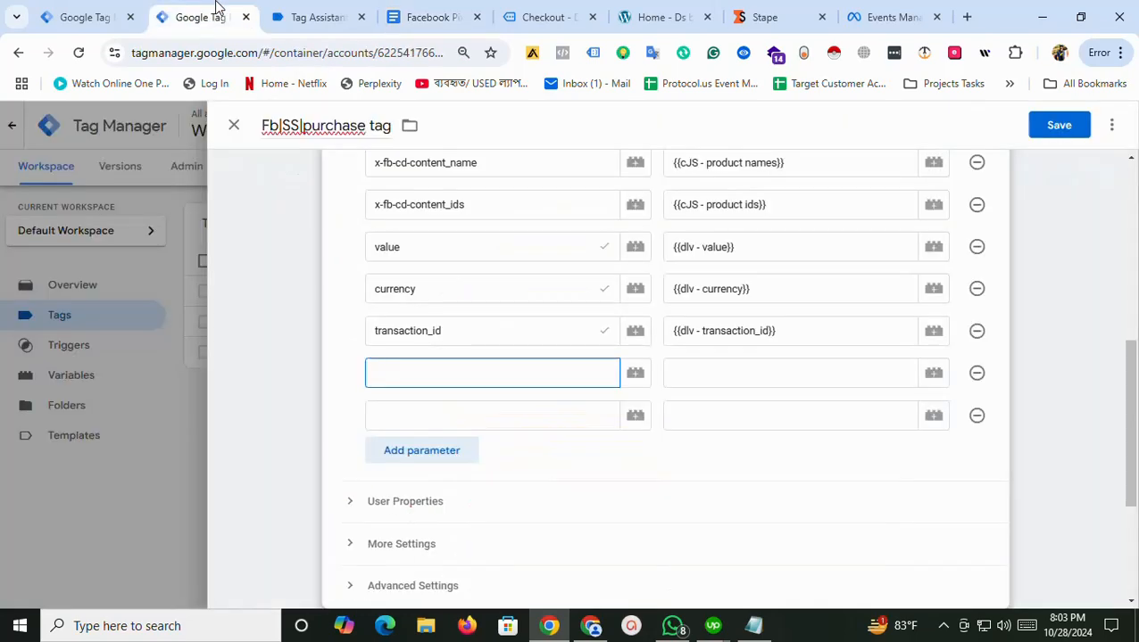
{"action": "left_click", "coordinate": [1019, 463]}
{"action": "left_click", "coordinate": [976, 374]}
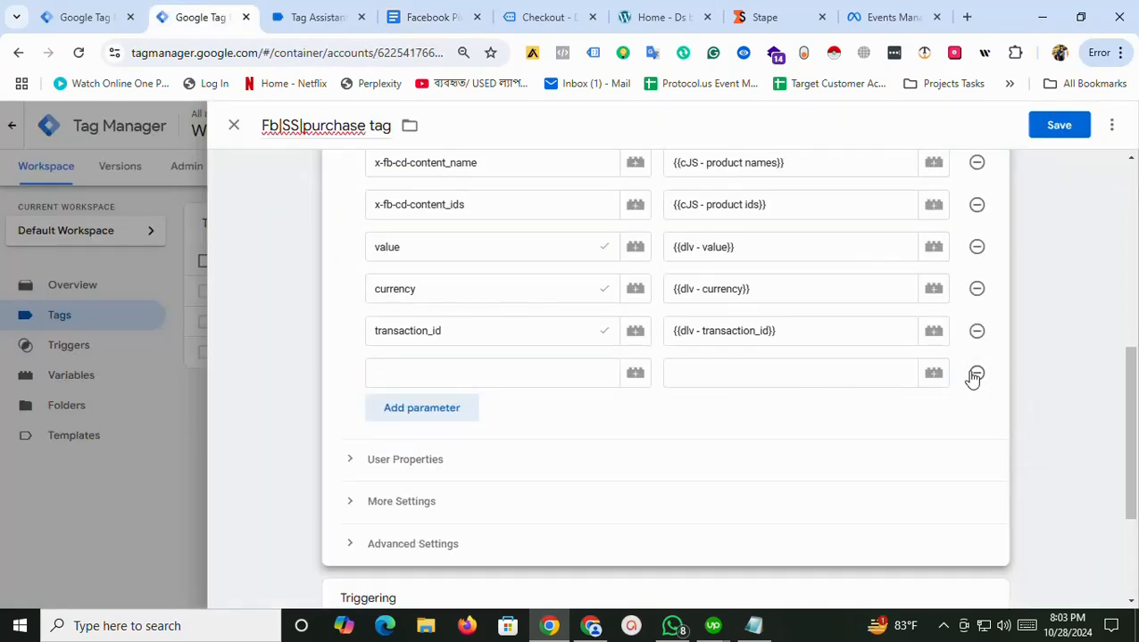
{"action": "left_click", "coordinate": [976, 375]}
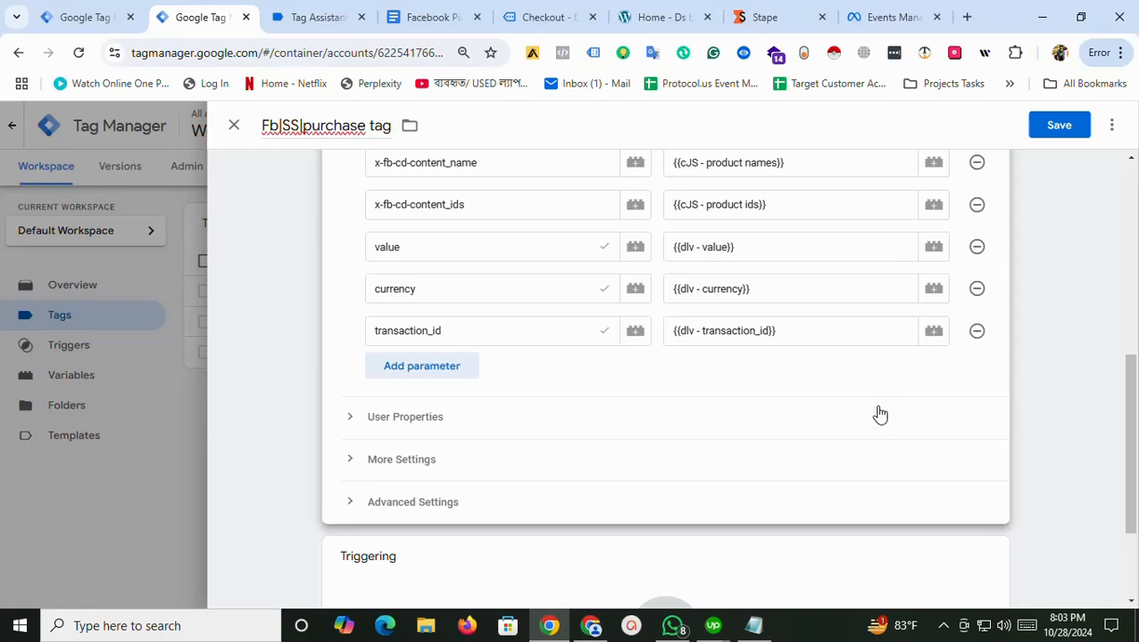
Recheck the setup document's purchase parameters, then attach the Event-purchase trigger to the Fb|SS|purchase tag and save it
{"action": "left_click", "coordinate": [312, 16]}
{"action": "left_click", "coordinate": [432, 16]}
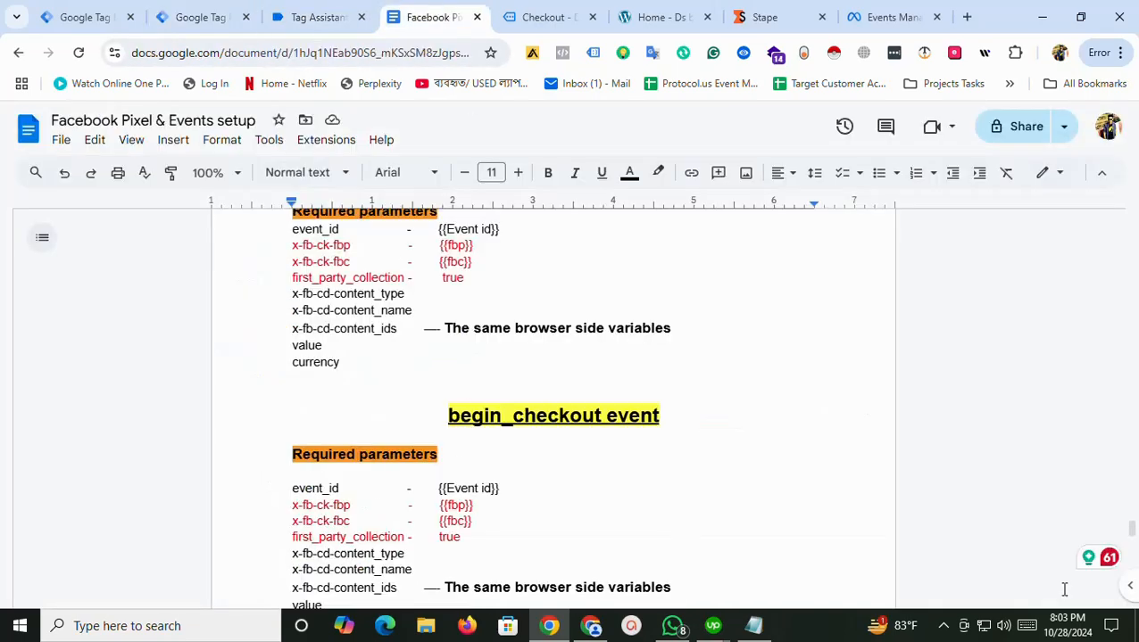
{"action": "left_click_drag", "start_coordinate": [1132, 531], "coordinate": [1131, 562]}
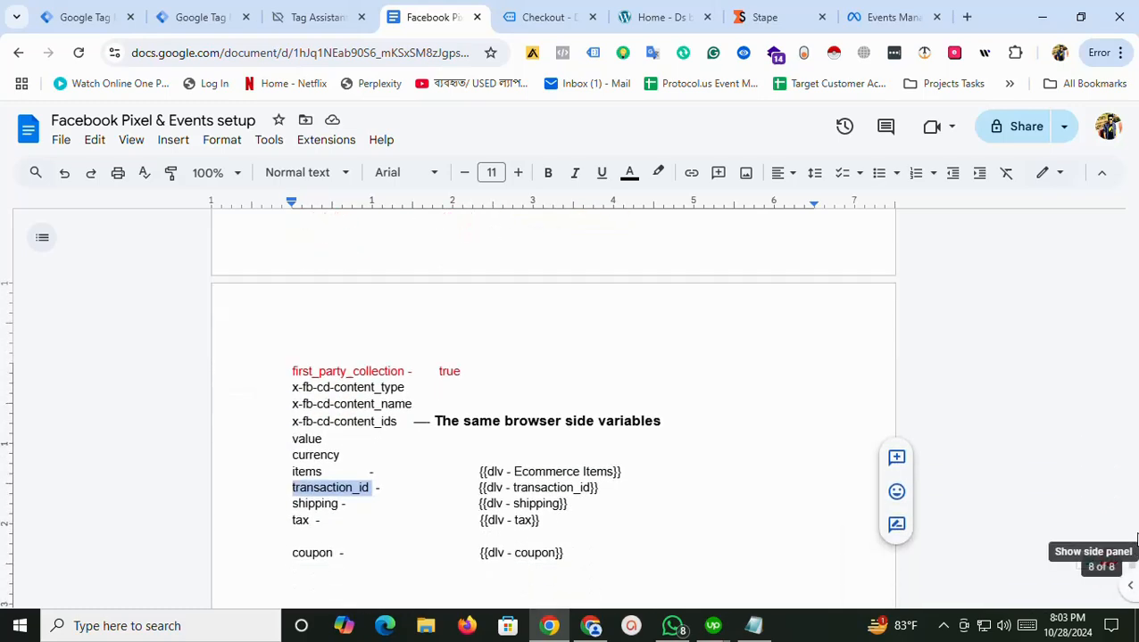
{"action": "left_click", "coordinate": [203, 17]}
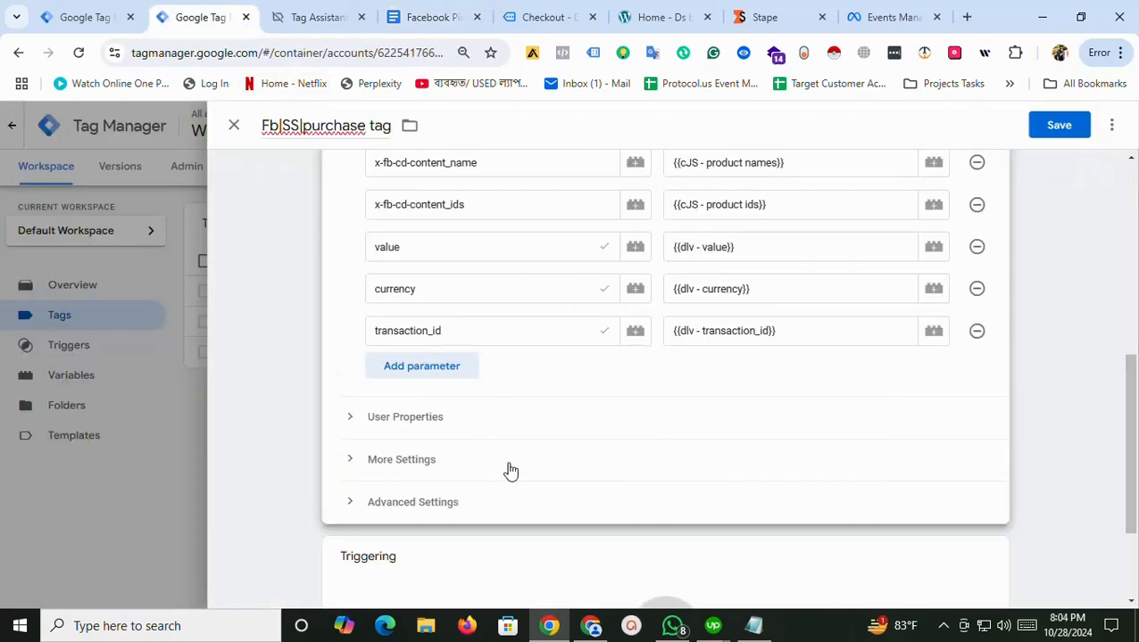
{"action": "scroll", "coordinate": [511, 471], "scroll_direction": "down", "scroll_amount": 3}
{"action": "left_click", "coordinate": [468, 516]}
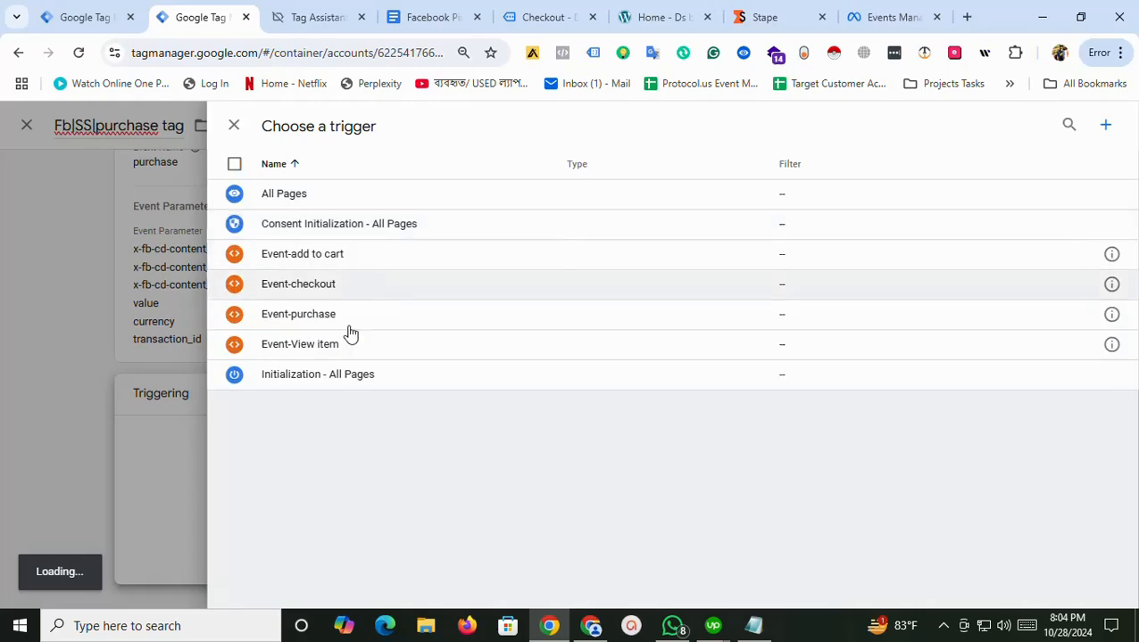
{"action": "left_click", "coordinate": [308, 320]}
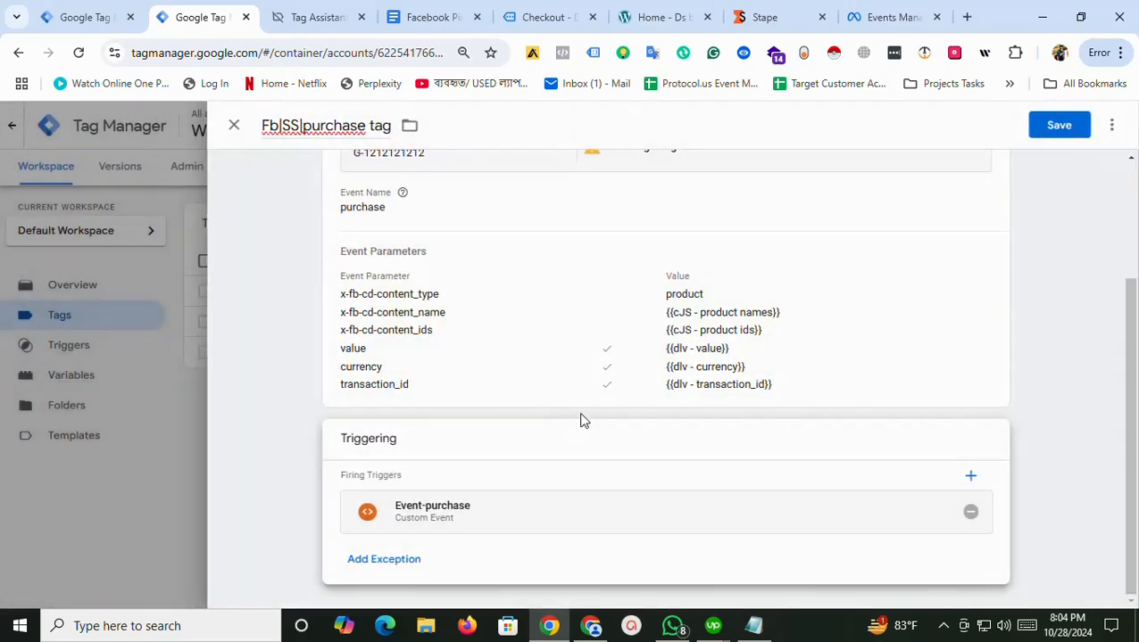
{"action": "scroll", "coordinate": [582, 419], "scroll_direction": "up", "scroll_amount": 2}
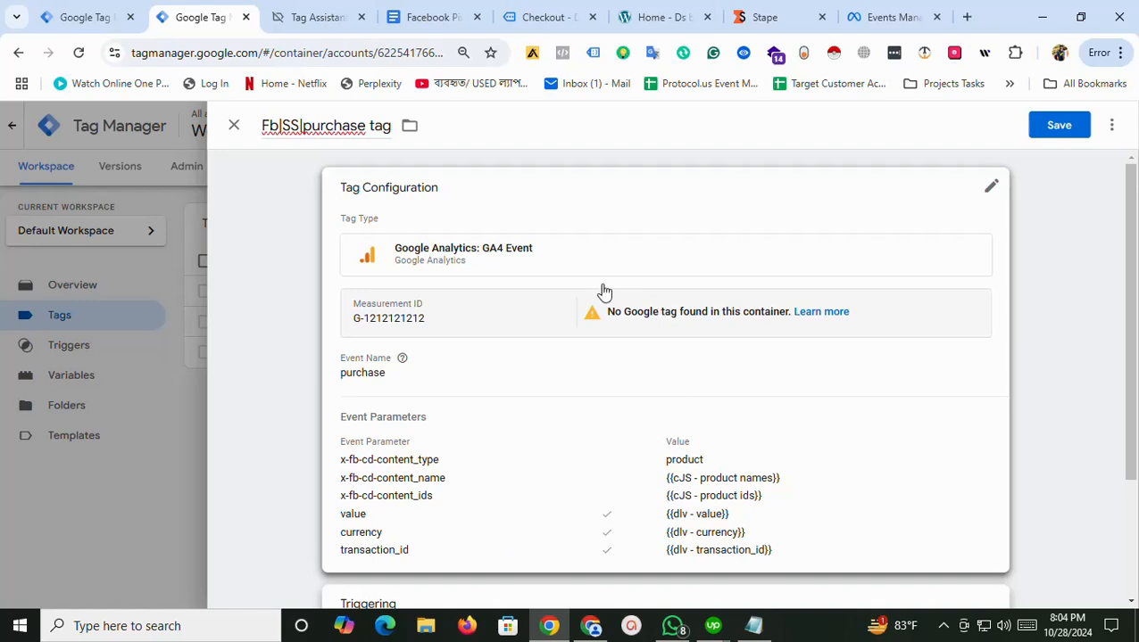
{"action": "left_click", "coordinate": [1066, 125]}
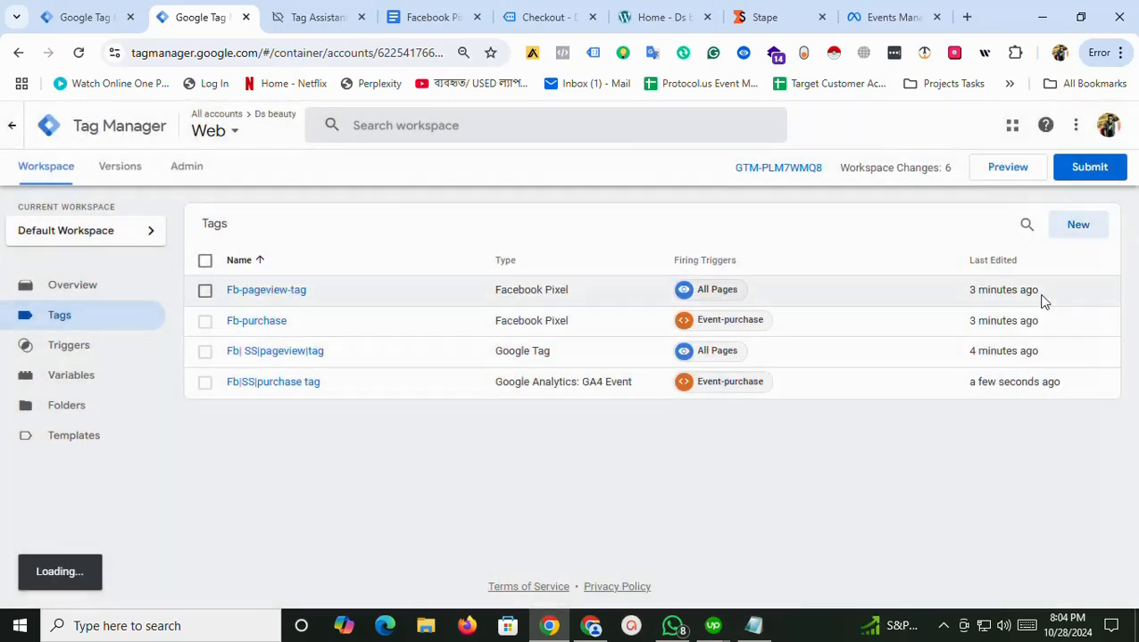
Submit and publish the web container's changes without a version name or description
{"action": "left_click", "coordinate": [1091, 171]}
{"action": "left_click", "coordinate": [1098, 130]}
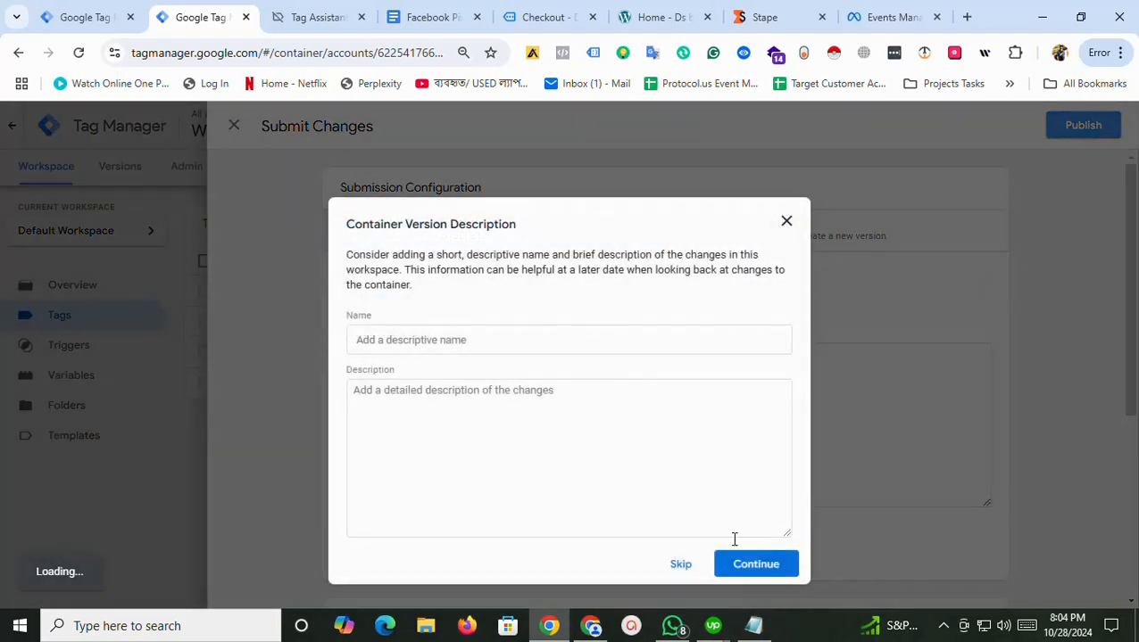
{"action": "left_click", "coordinate": [755, 564]}
Create a tag in the Server container using the Conversions API Tag type with Website as its action source
{"action": "left_click", "coordinate": [98, 16]}
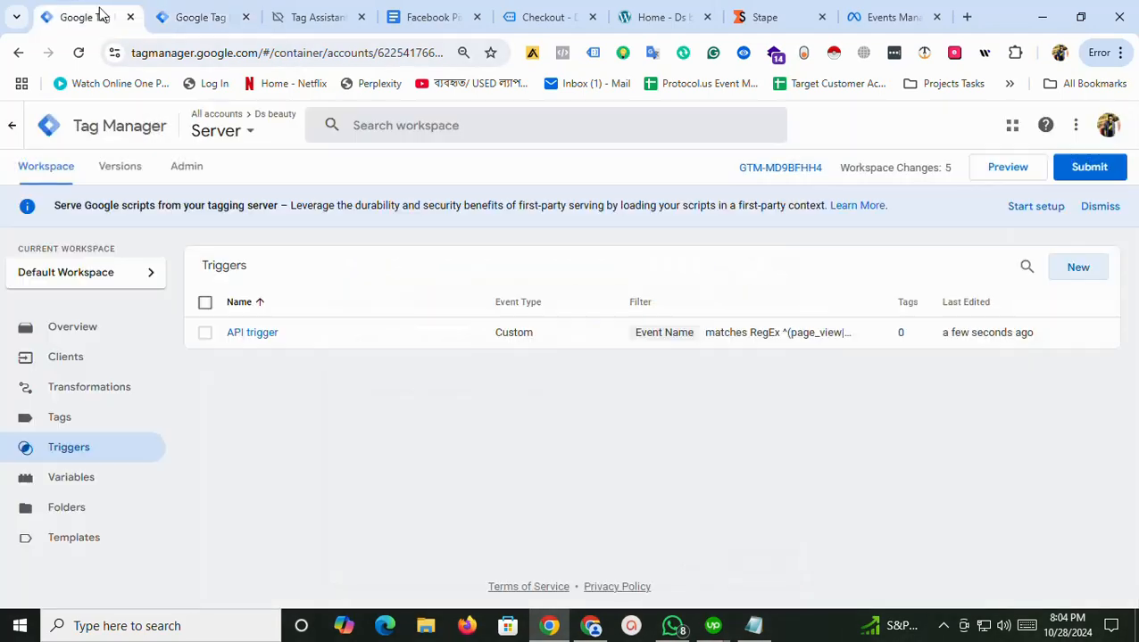
{"action": "left_click", "coordinate": [73, 419]}
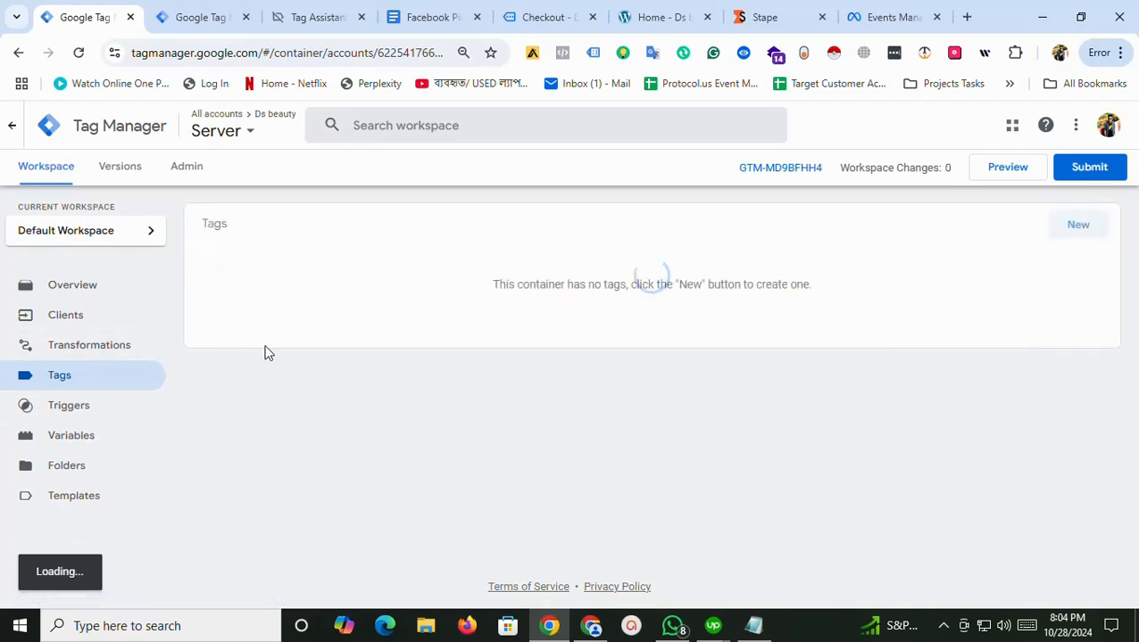
{"action": "left_click", "coordinate": [1077, 268]}
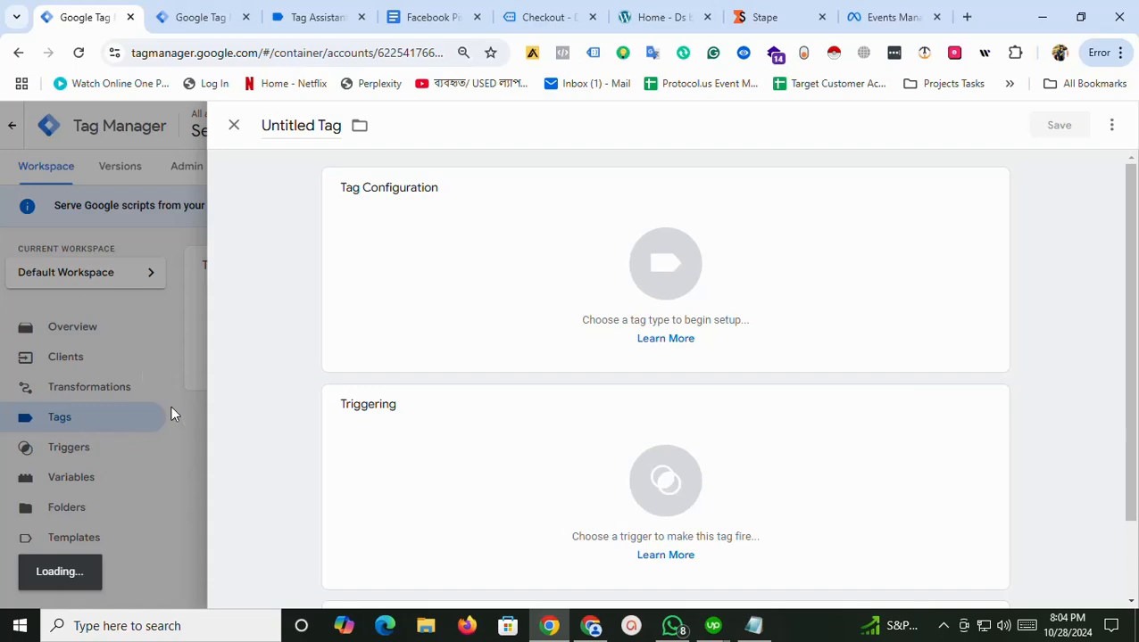
{"action": "left_click", "coordinate": [512, 295]}
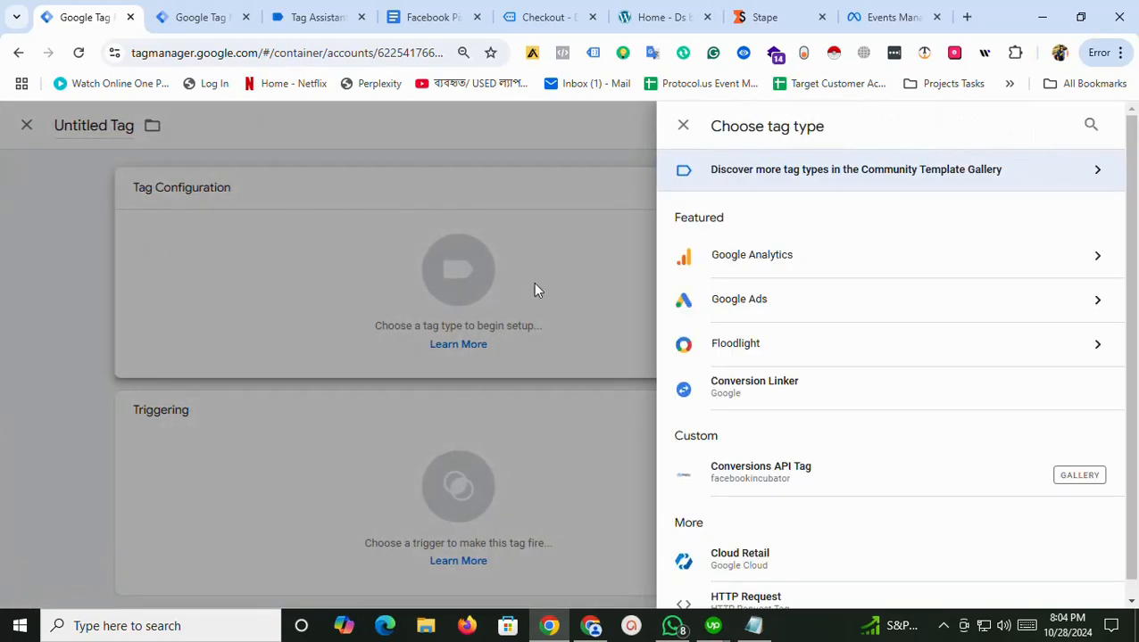
{"action": "left_click", "coordinate": [765, 482]}
{"action": "left_click", "coordinate": [416, 348]}
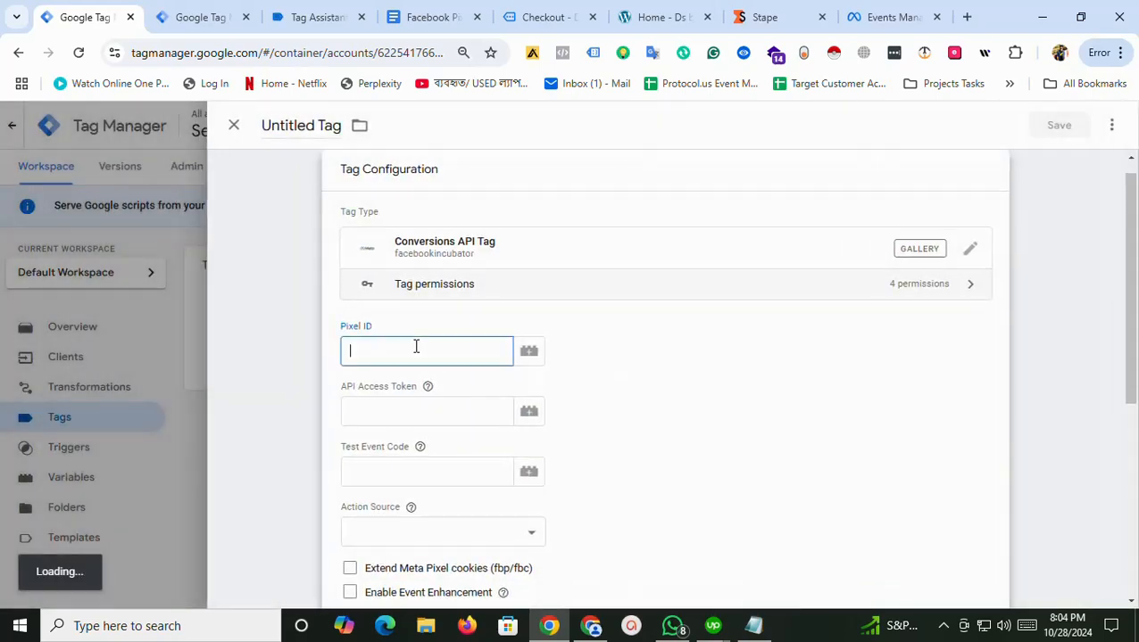
{"action": "left_click", "coordinate": [427, 389]}
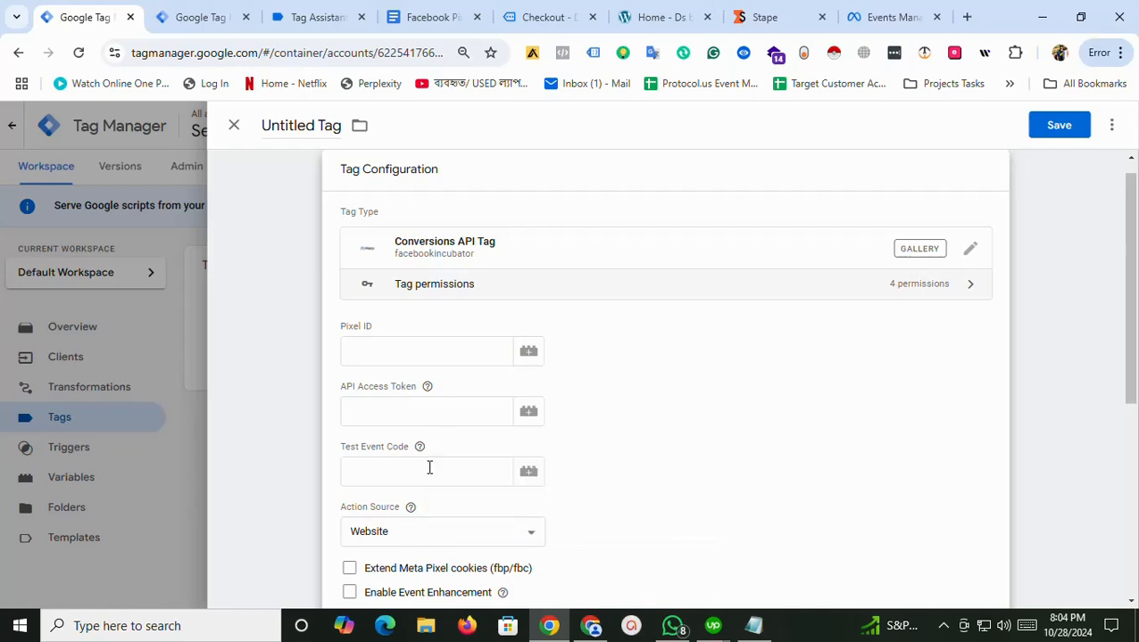
Copy the dataset ID from the dataset settings in Meta Events Manager and paste it as the Conversions API tag's Pixel ID
{"action": "left_click", "coordinate": [885, 17]}
{"action": "left_click", "coordinate": [648, 238]}
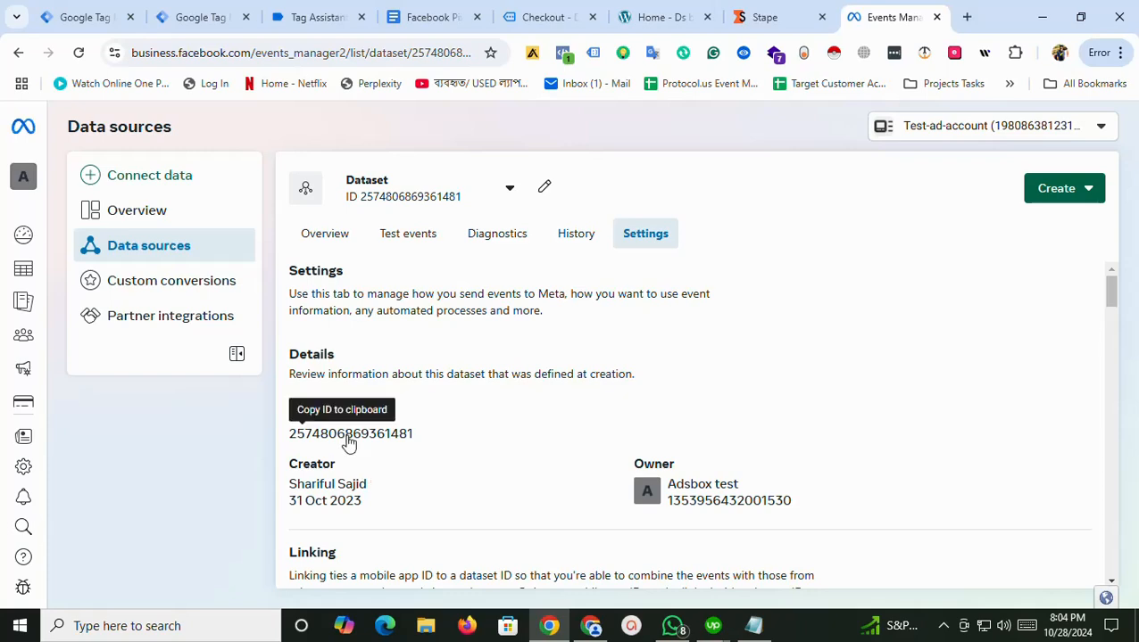
{"action": "left_click", "coordinate": [348, 437]}
{"action": "left_click", "coordinate": [213, 16]}
{"action": "left_click_drag", "start_coordinate": [121, 9], "coordinate": [192, 16]}
{"action": "left_click", "coordinate": [396, 355]}
{"action": "key", "text": "ctrl+v"}
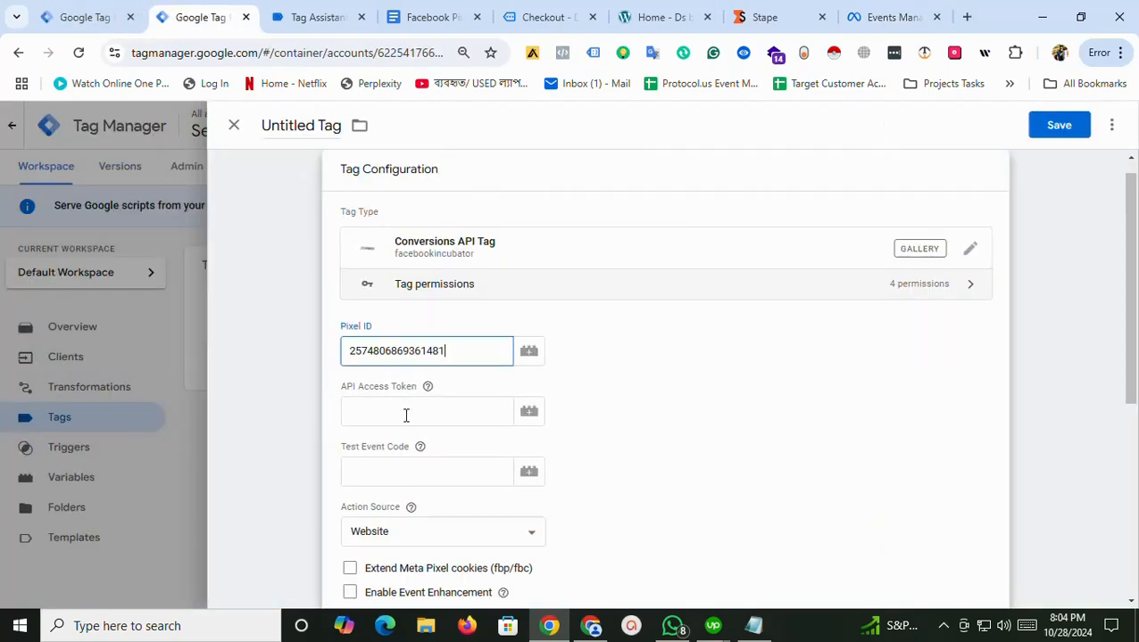
Copy the Conversions API access token from the dataset settings in Meta Events Manager into the tag's API Access Token field
{"action": "left_click", "coordinate": [406, 413]}
{"action": "left_click", "coordinate": [905, 12]}
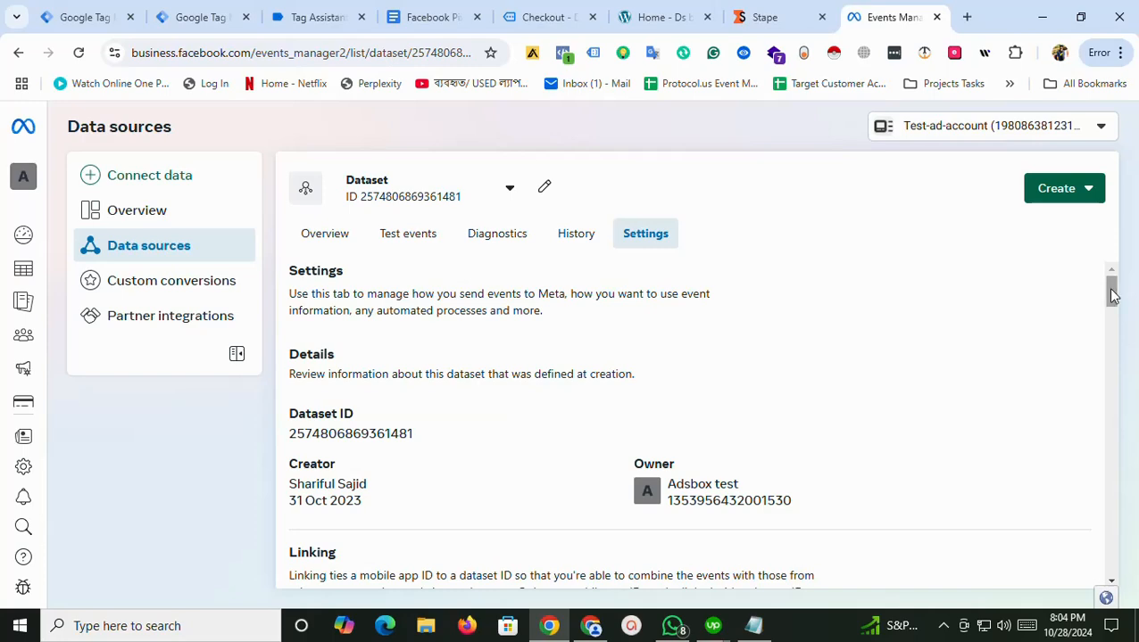
{"action": "left_click_drag", "start_coordinate": [1111, 290], "coordinate": [1135, 478]}
{"action": "left_click", "coordinate": [449, 431]}
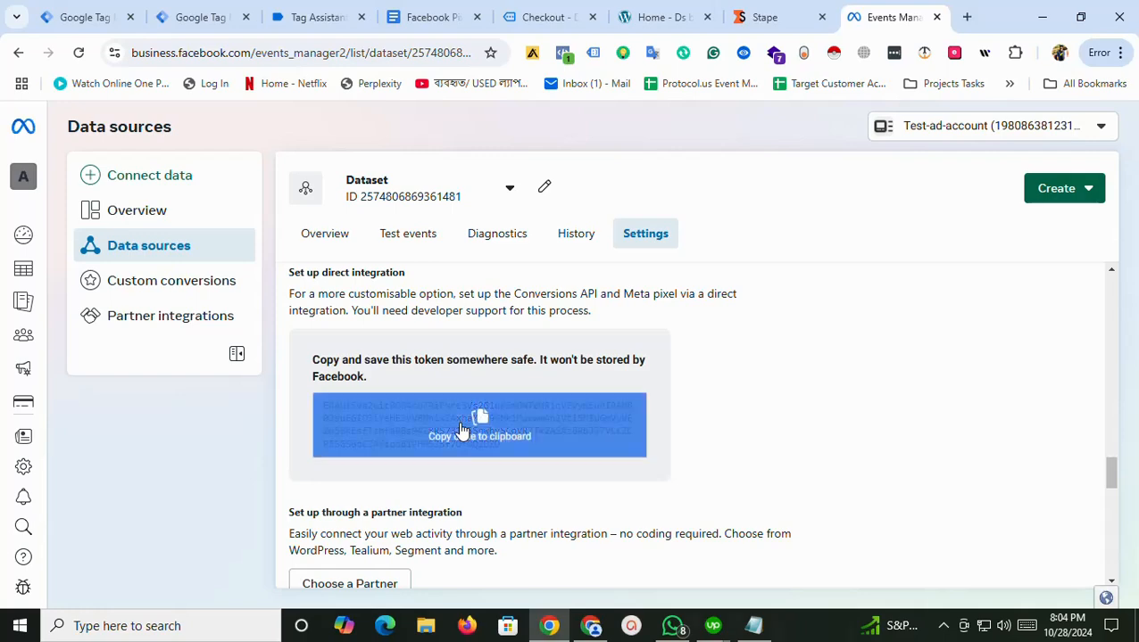
{"action": "left_click", "coordinate": [201, 17]}
{"action": "key", "text": "ctrl+v"}
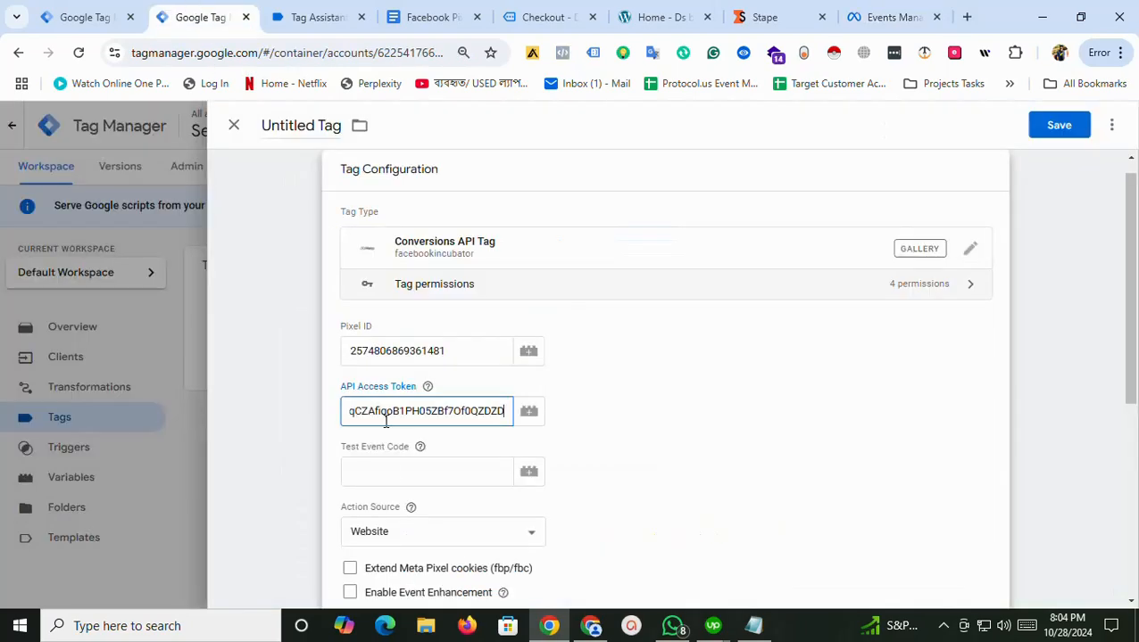
Copy the server test event code TEST90094 from the dataset's test events in Meta Events Manager into the tag's Test Event Code field
{"action": "left_click", "coordinate": [394, 472]}
{"action": "left_click", "coordinate": [892, 17]}
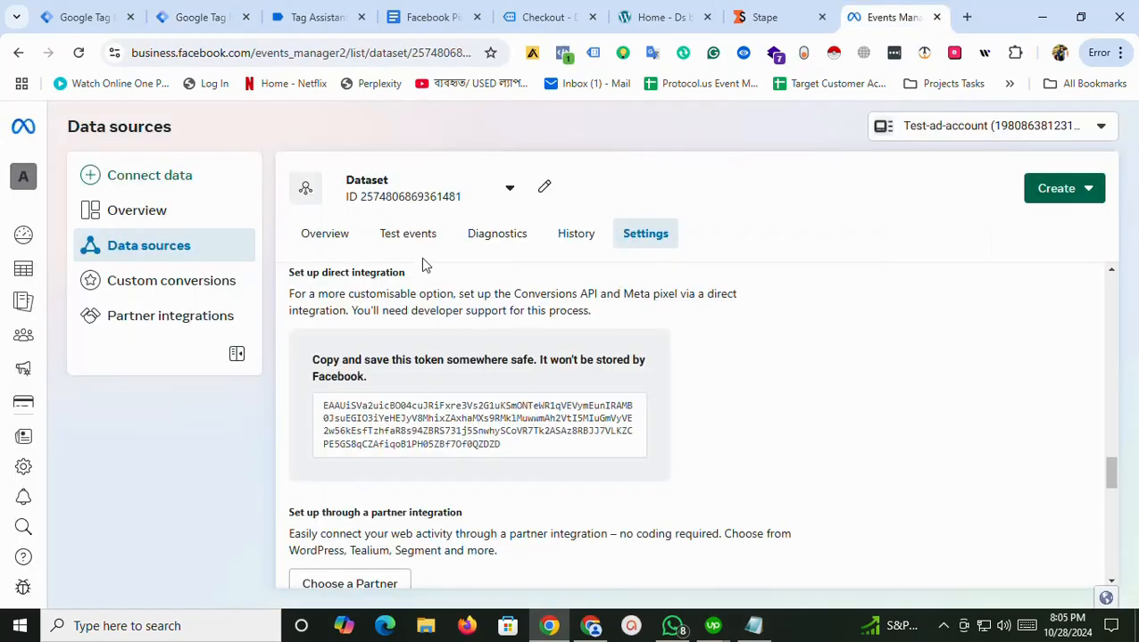
{"action": "left_click", "coordinate": [408, 236]}
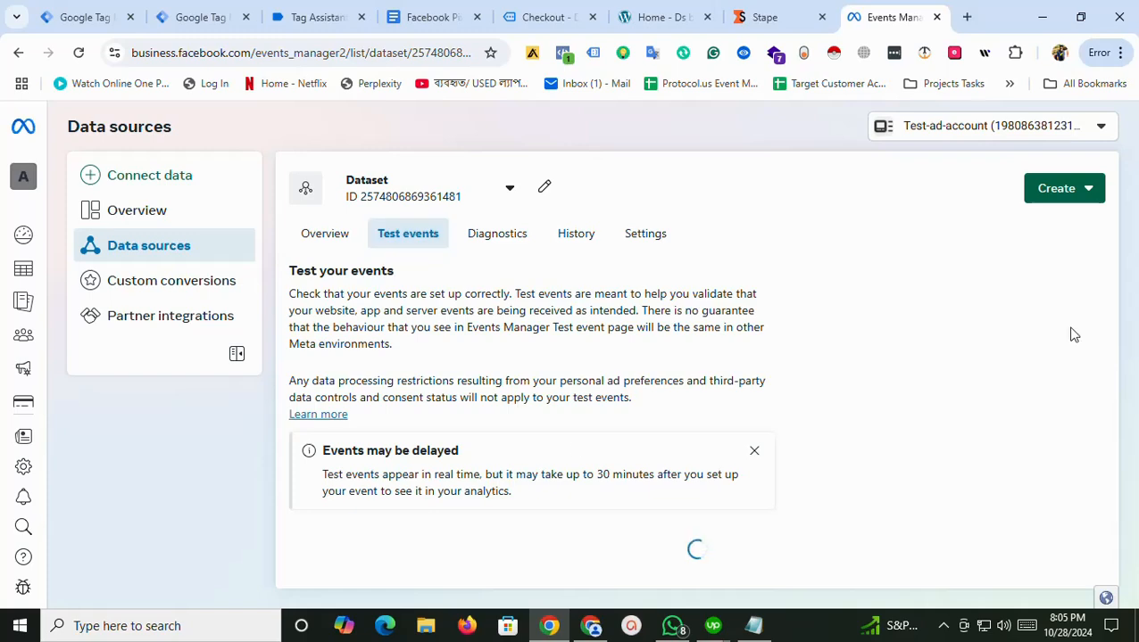
{"action": "scroll", "coordinate": [1095, 400], "scroll_direction": "down", "scroll_amount": 2}
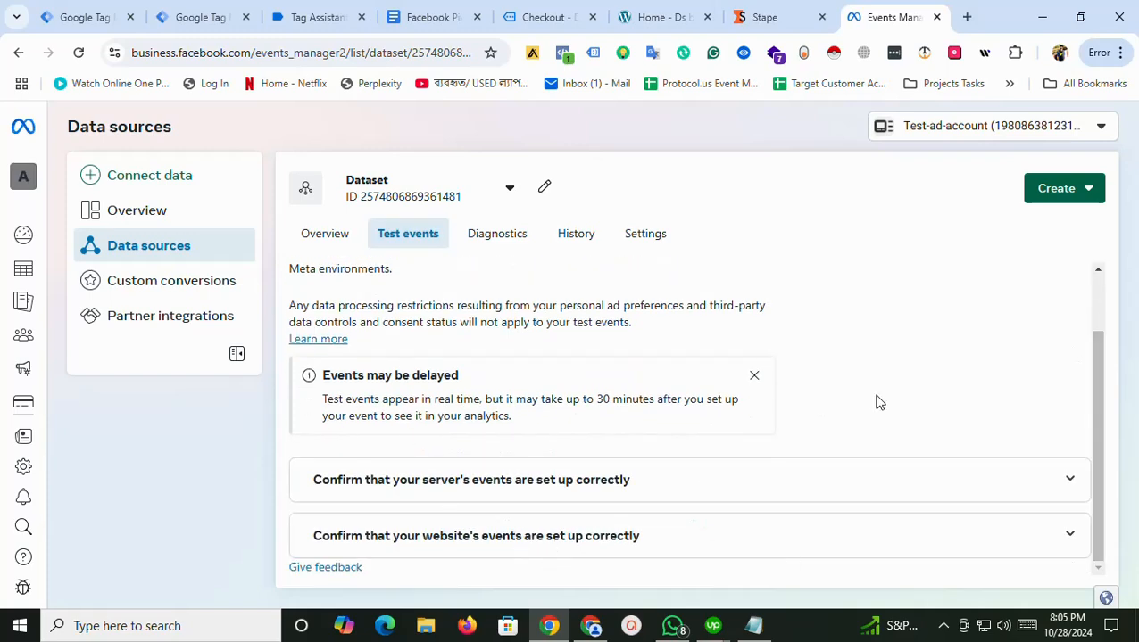
{"action": "scroll", "coordinate": [364, 362], "scroll_direction": "up", "scroll_amount": 1}
{"action": "left_click", "coordinate": [463, 564]}
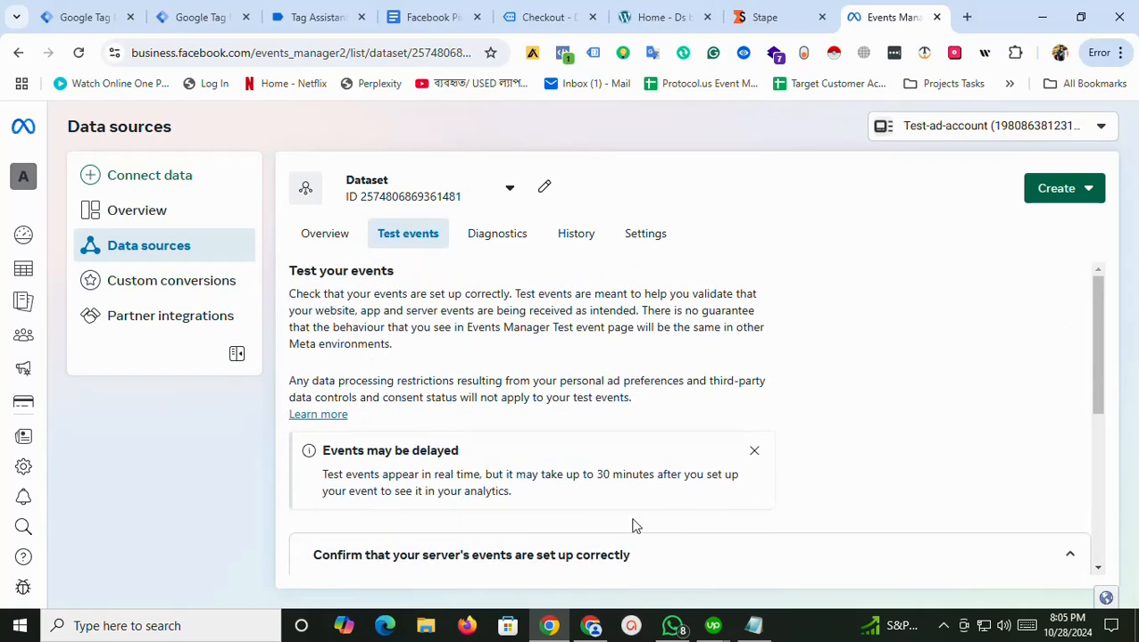
{"action": "scroll", "coordinate": [962, 488], "scroll_direction": "down", "scroll_amount": 4}
{"action": "left_click", "coordinate": [519, 374]}
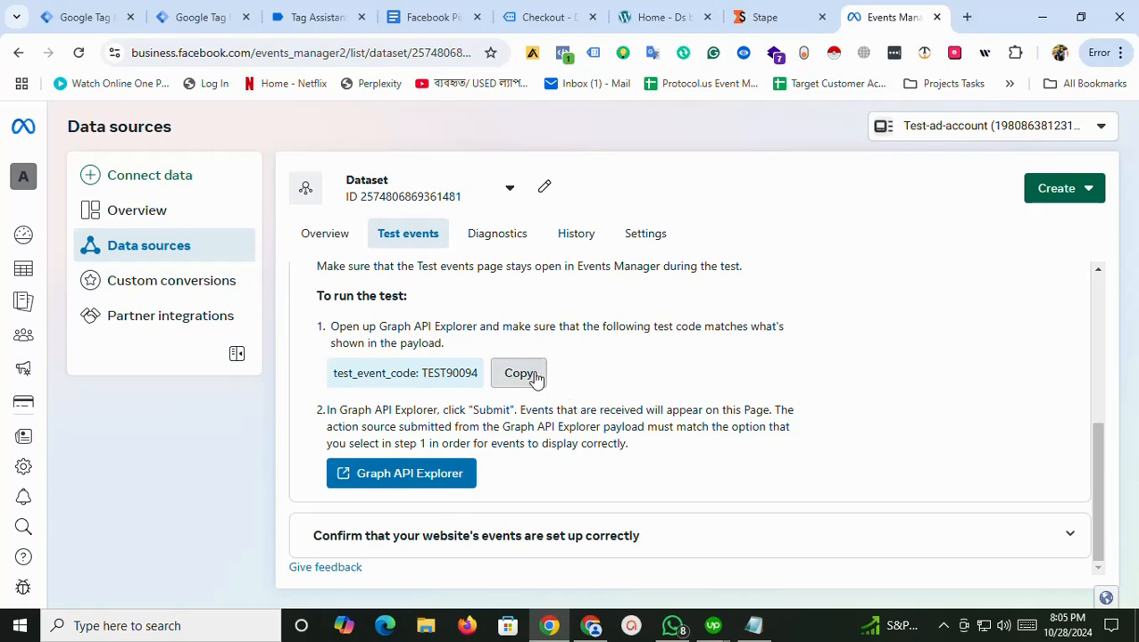
{"action": "left_click", "coordinate": [200, 17]}
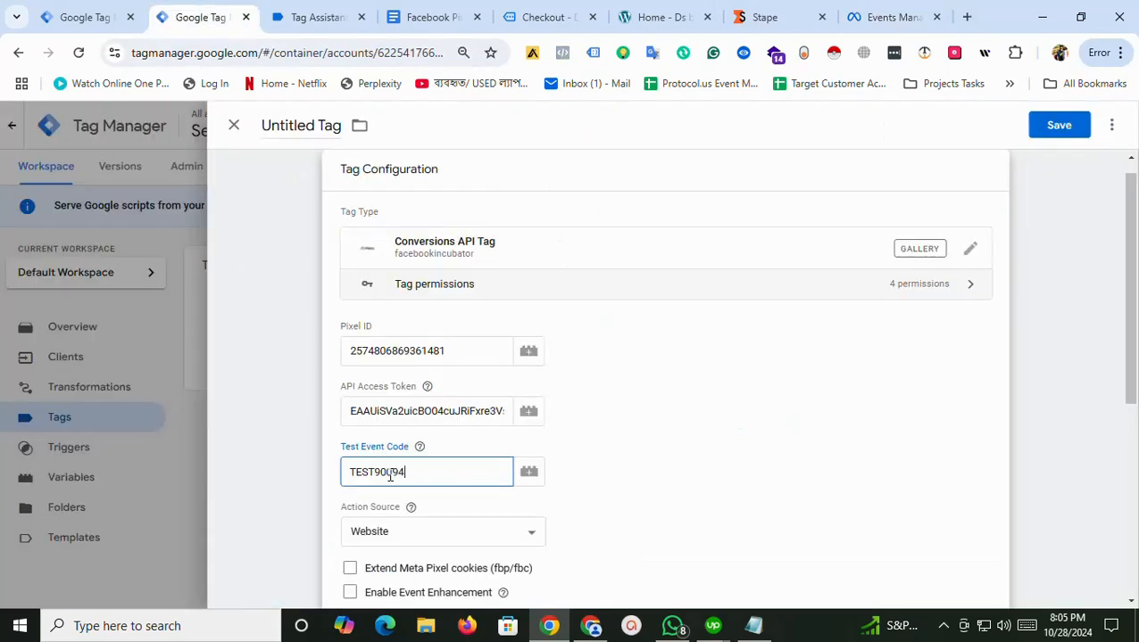
Rename the untitled Conversions API tag as "Facebook Conversion API tag"
{"action": "left_click", "coordinate": [295, 134]}
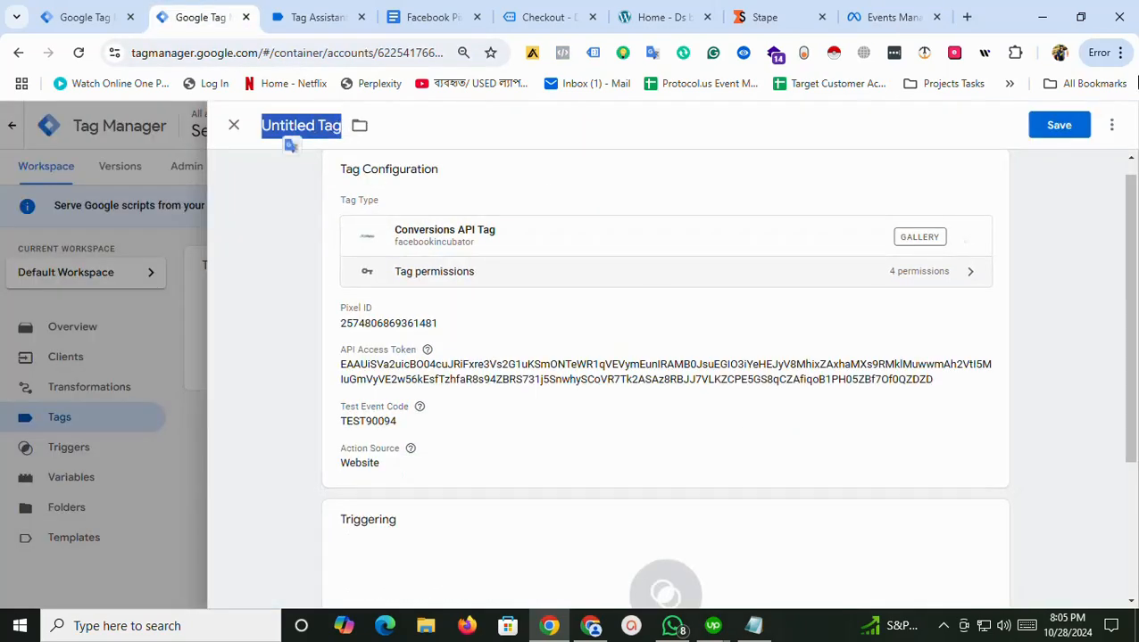
{"action": "type", "text": "Facebook"}
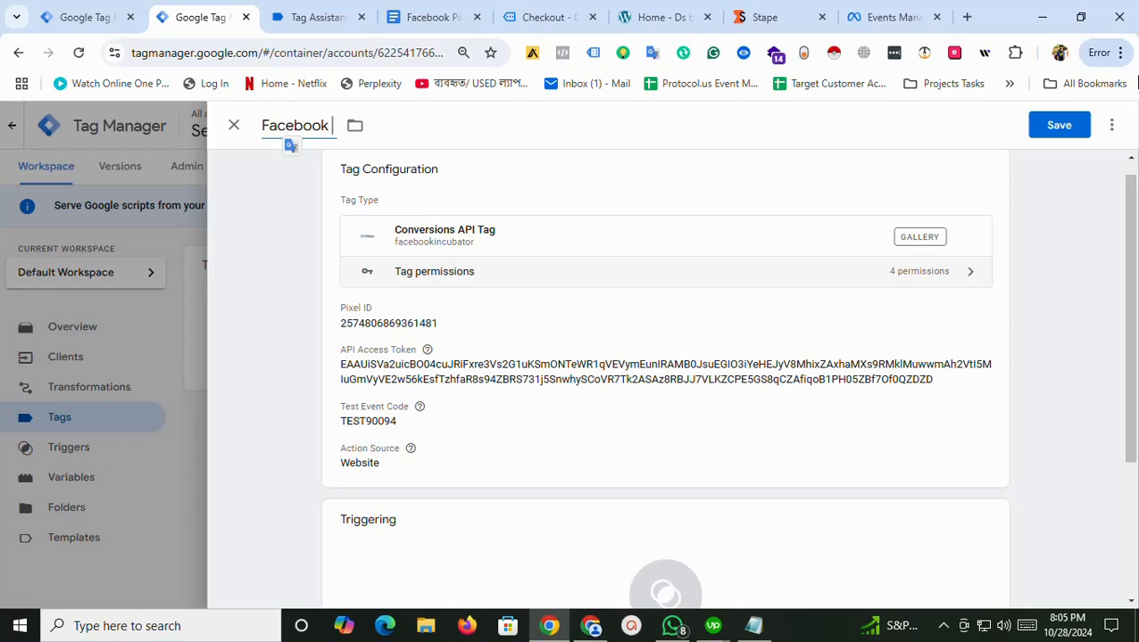
{"action": "type", "text": " Conversio"}
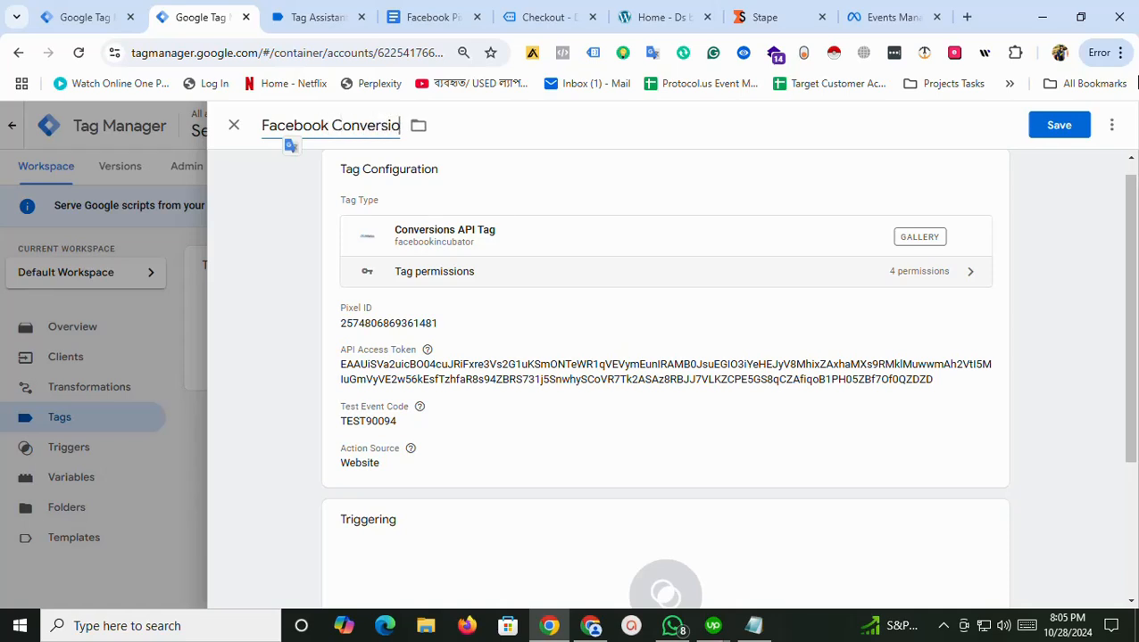
{"action": "type", "text": "m API"}
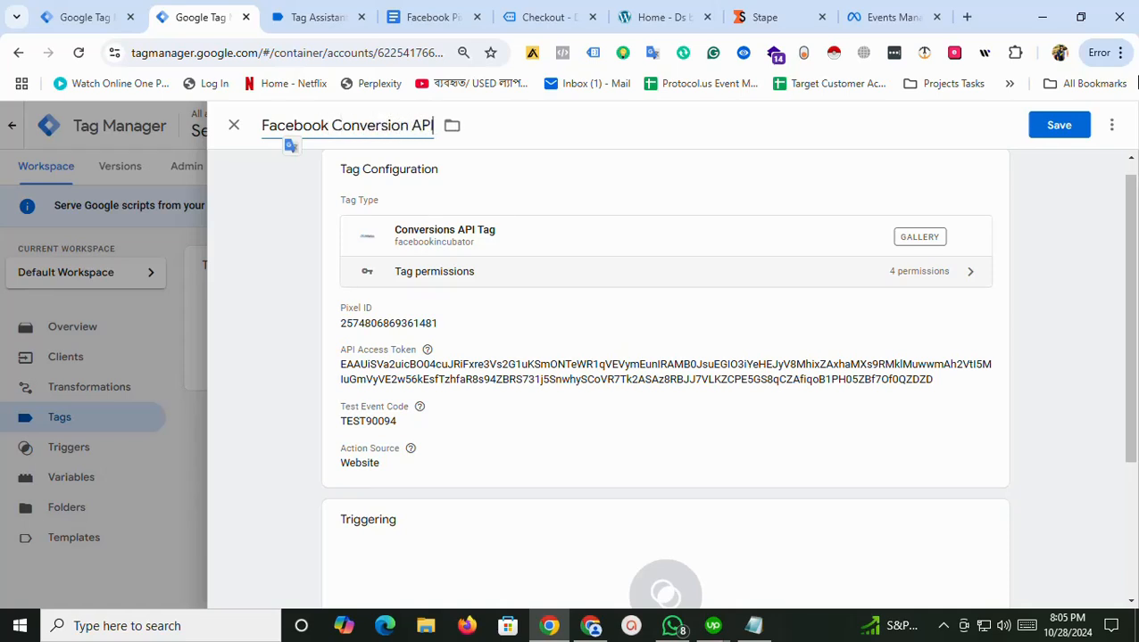
{"action": "type", "text": " tag"}
Assign the API trigger as the tag's firing trigger and save the tag
{"action": "scroll", "coordinate": [641, 386], "scroll_direction": "down", "scroll_amount": 2}
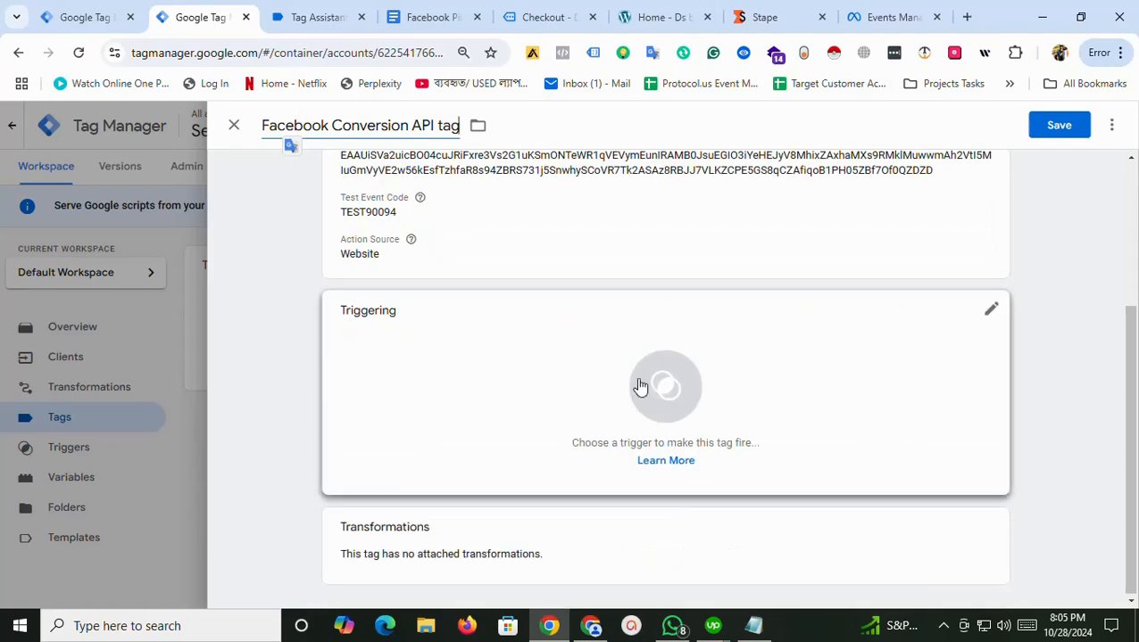
{"action": "left_click", "coordinate": [641, 387]}
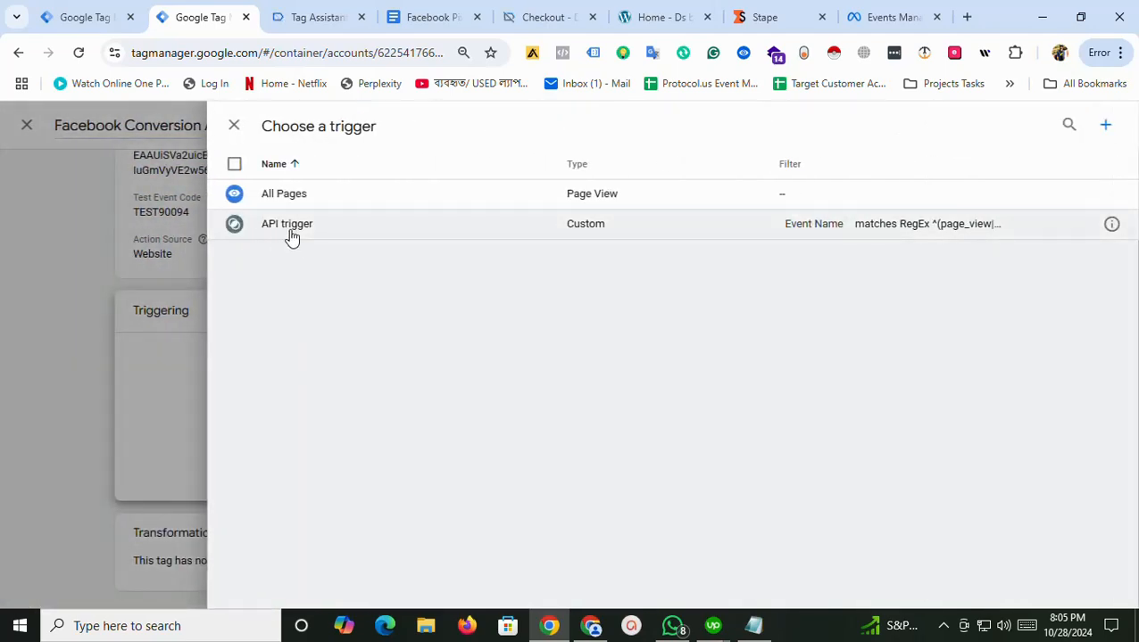
{"action": "left_click", "coordinate": [292, 238]}
{"action": "scroll", "coordinate": [501, 470], "scroll_direction": "up", "scroll_amount": 3}
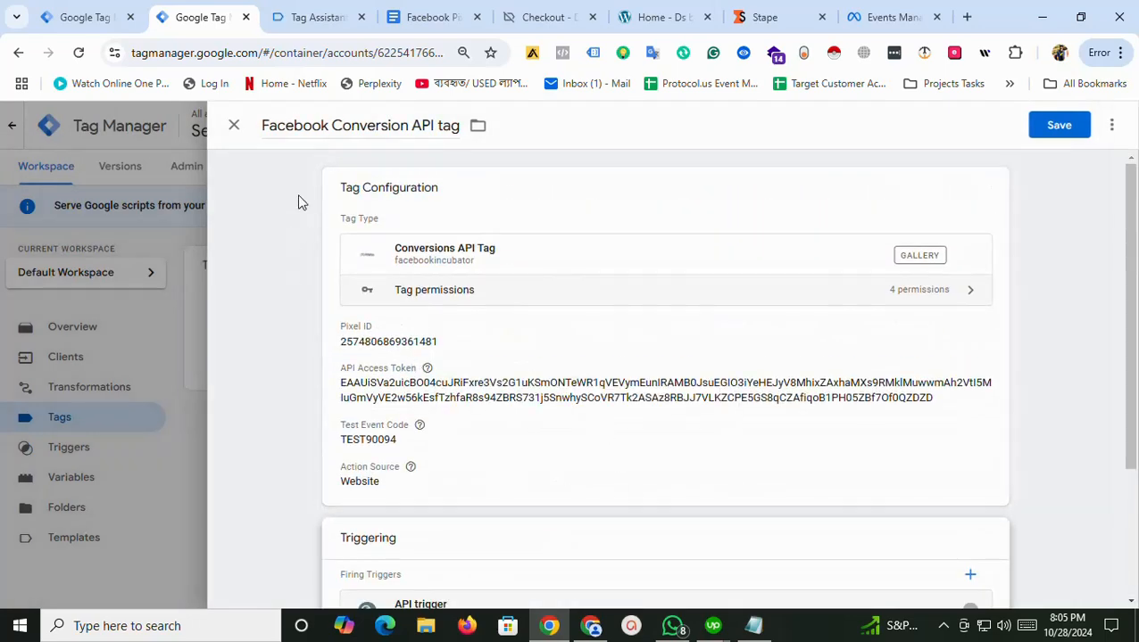
{"action": "left_click", "coordinate": [1059, 125]}
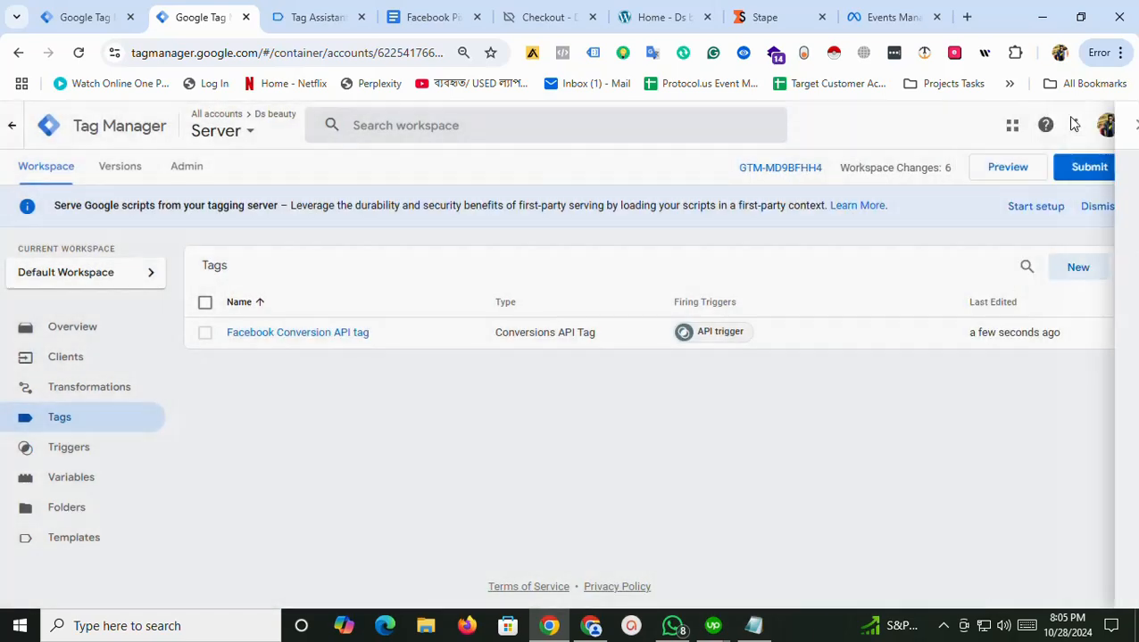
Submit and publish the Server container's changes without a version name or description
{"action": "left_click", "coordinate": [1107, 168]}
{"action": "left_click", "coordinate": [1108, 134]}
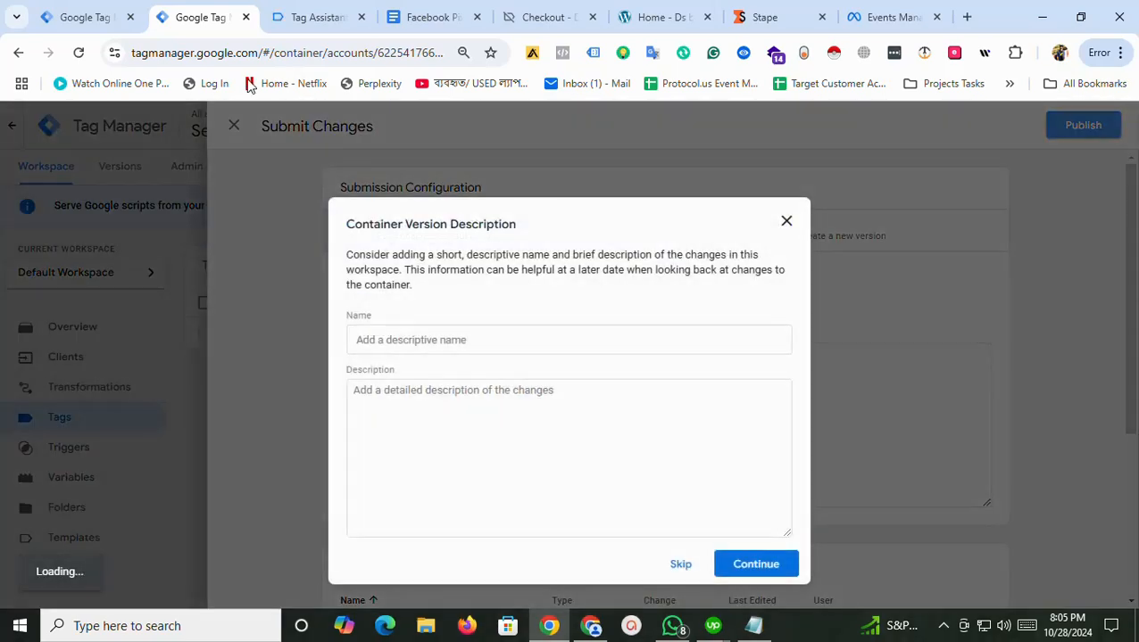
{"action": "left_click", "coordinate": [752, 564]}
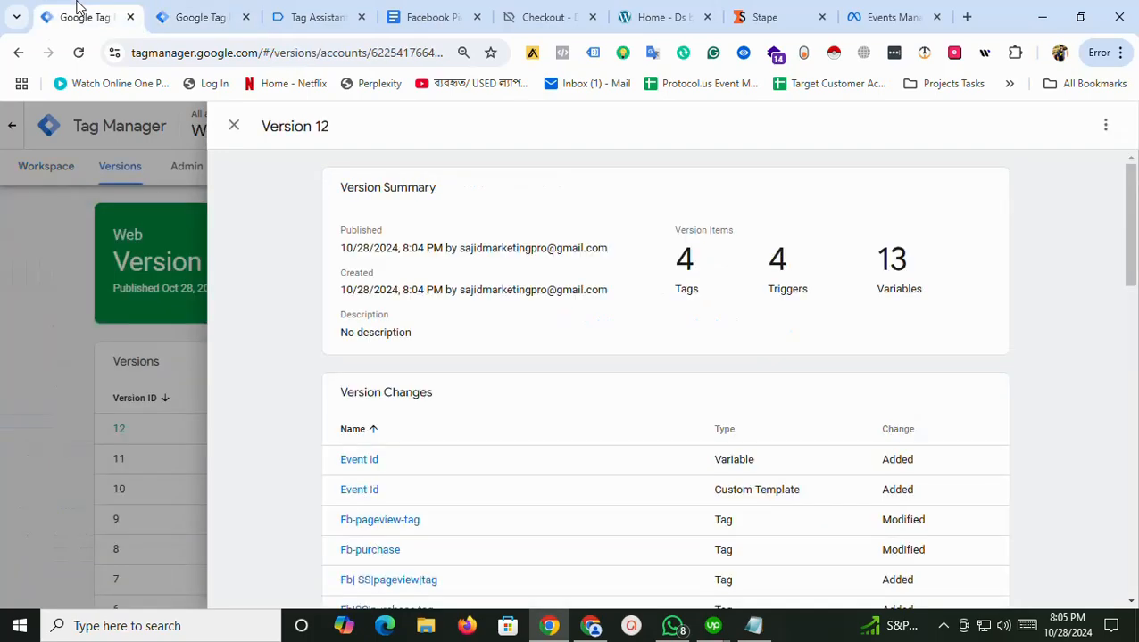
Close the published version summaries, return the Web and Server containers to their workspaces, and show the Web container's tag list
{"action": "left_click", "coordinate": [234, 125]}
{"action": "left_click", "coordinate": [44, 169]}
{"action": "left_click", "coordinate": [87, 9]}
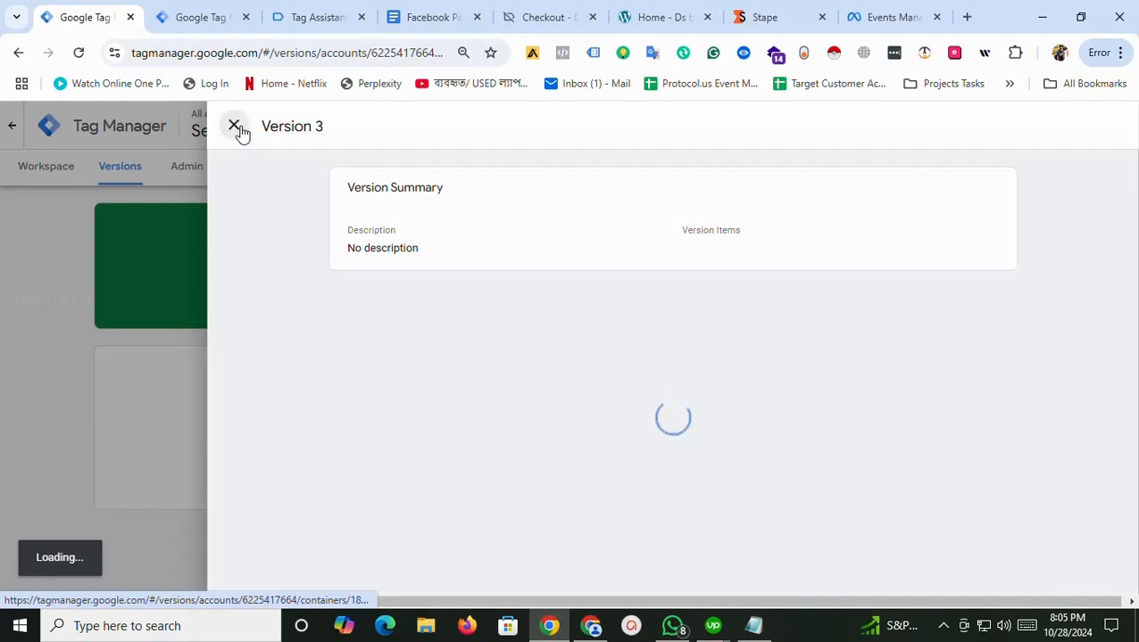
{"action": "left_click", "coordinate": [235, 128]}
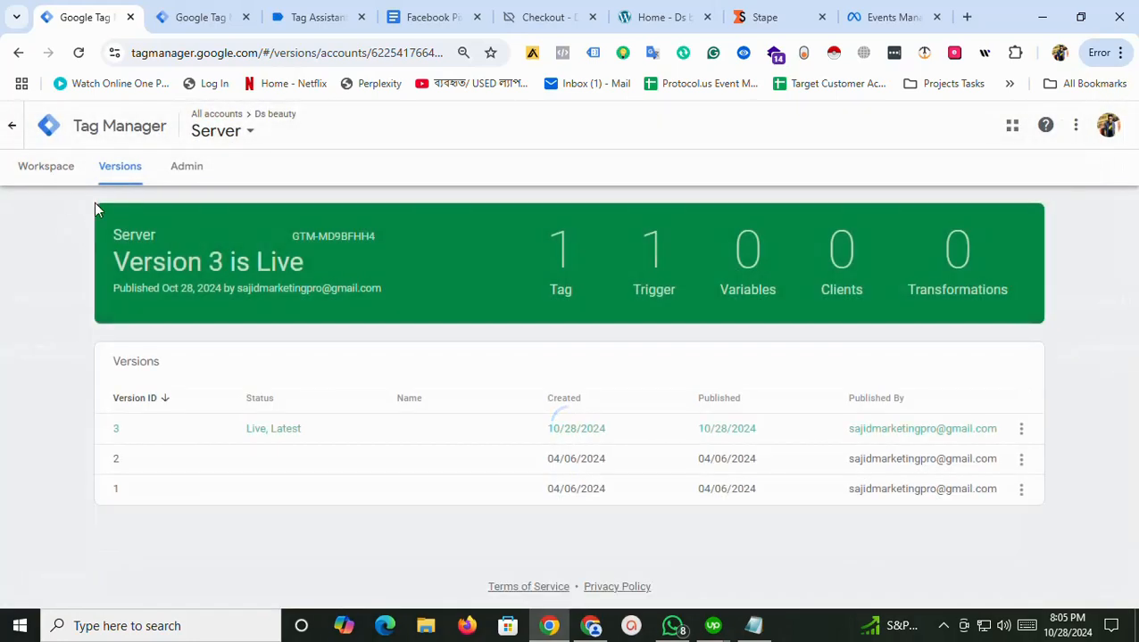
{"action": "left_click", "coordinate": [48, 178]}
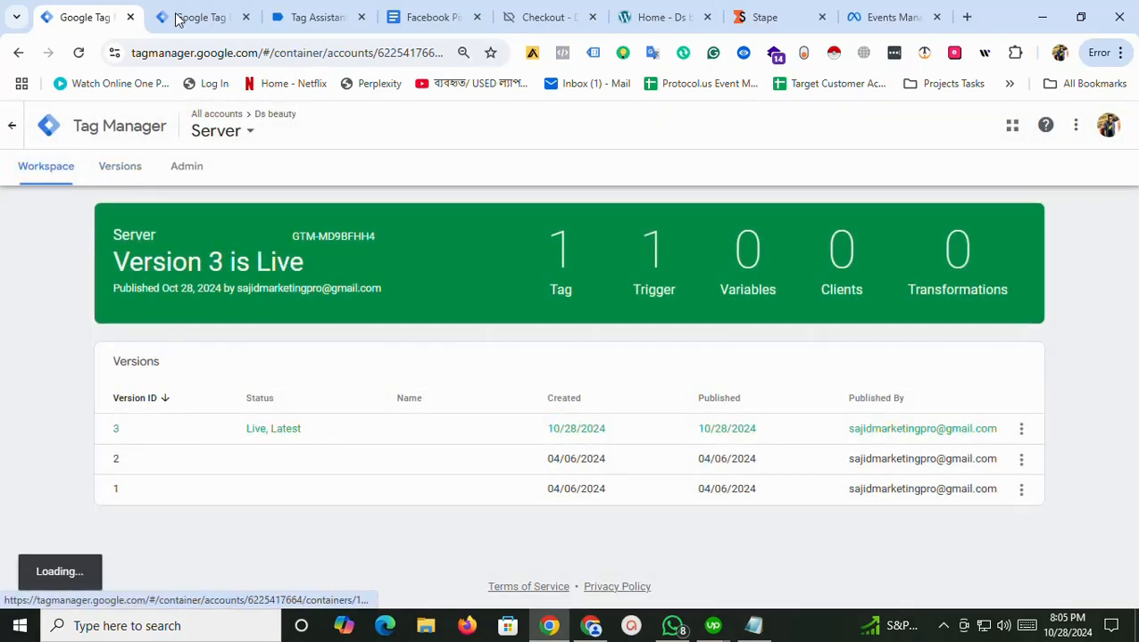
{"action": "left_click", "coordinate": [178, 16]}
{"action": "left_click", "coordinate": [113, 175]}
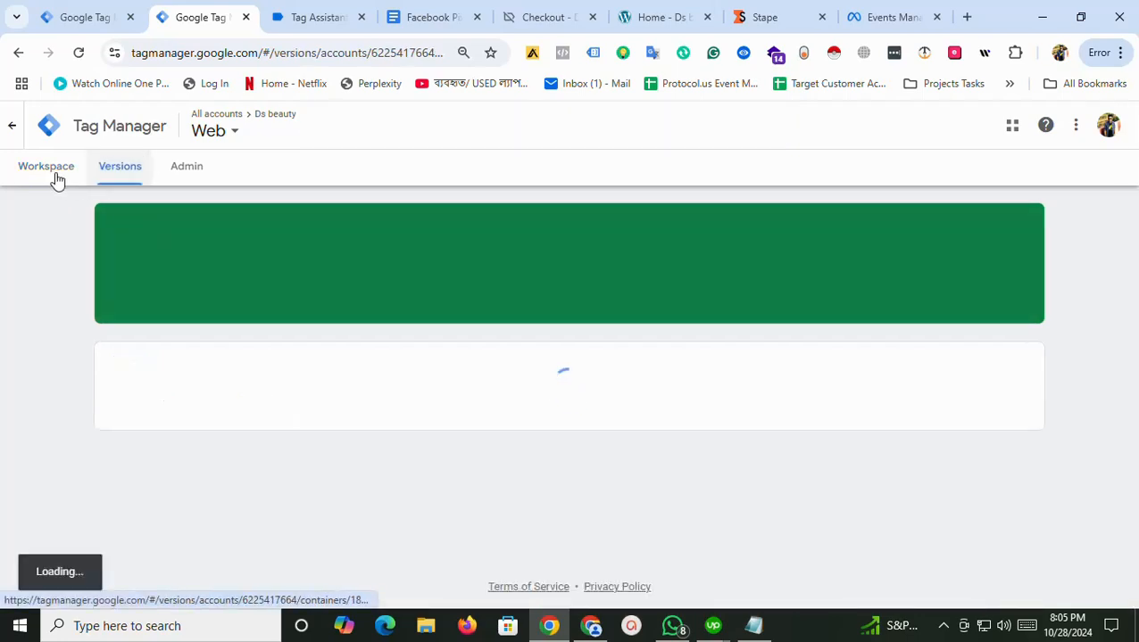
{"action": "left_click", "coordinate": [58, 175]}
{"action": "left_click", "coordinate": [100, 10]}
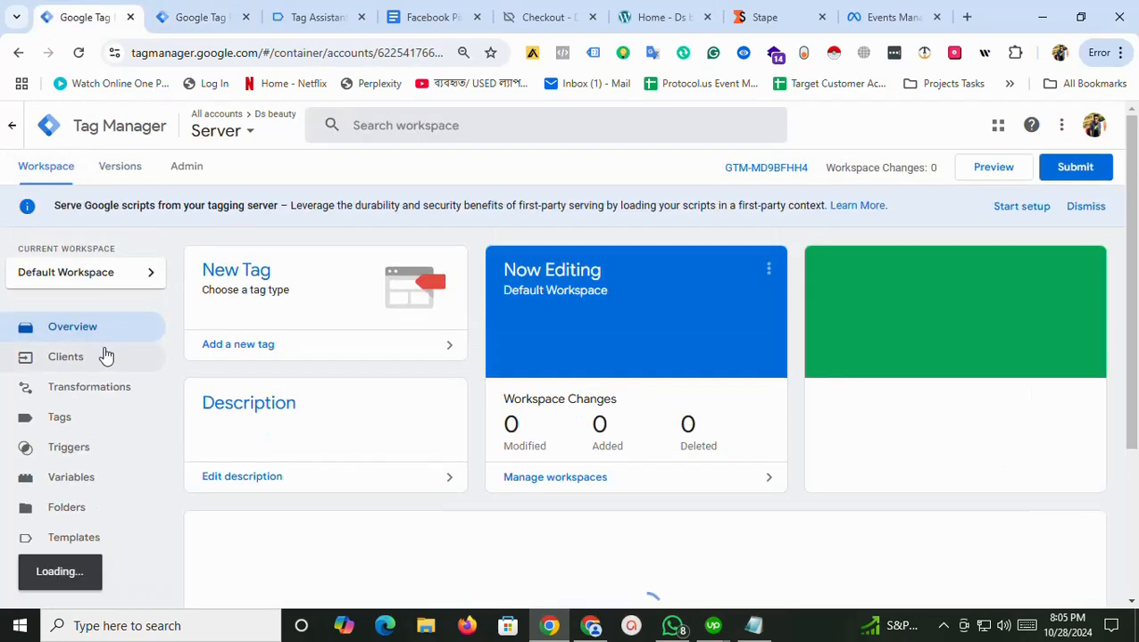
{"action": "left_click", "coordinate": [191, 14]}
{"action": "left_click", "coordinate": [83, 322]}
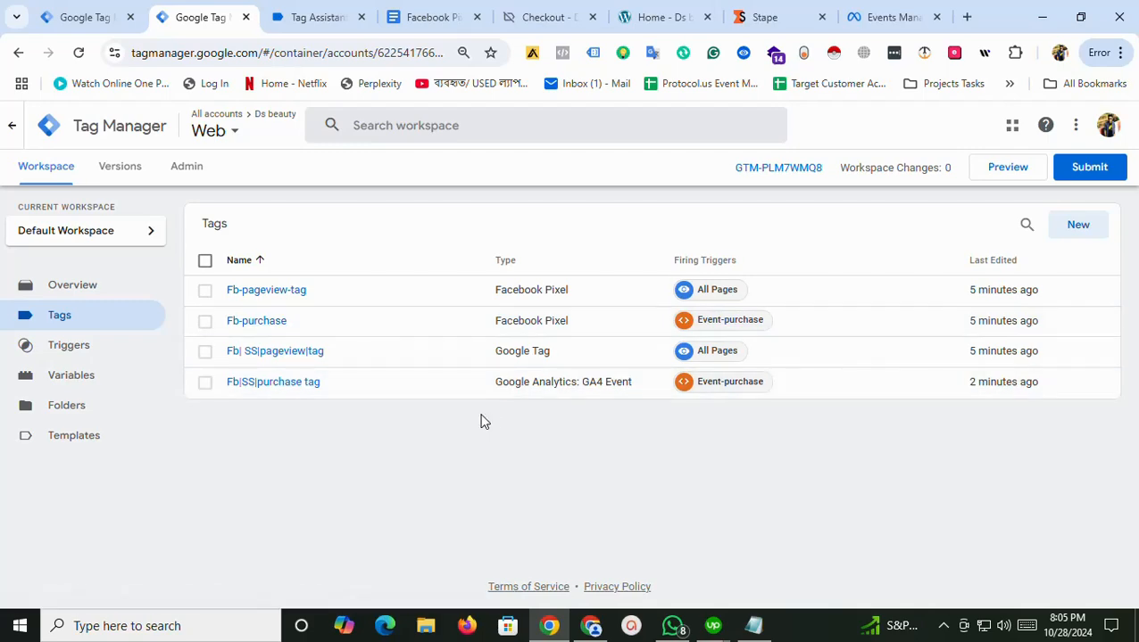
Close the old Tag Assistant page, place Events Manager beside the Tag Manager pages, and reload it
{"action": "left_click_drag", "start_coordinate": [884, 13], "coordinate": [503, 8]}
{"action": "left_click", "coordinate": [365, 19]}
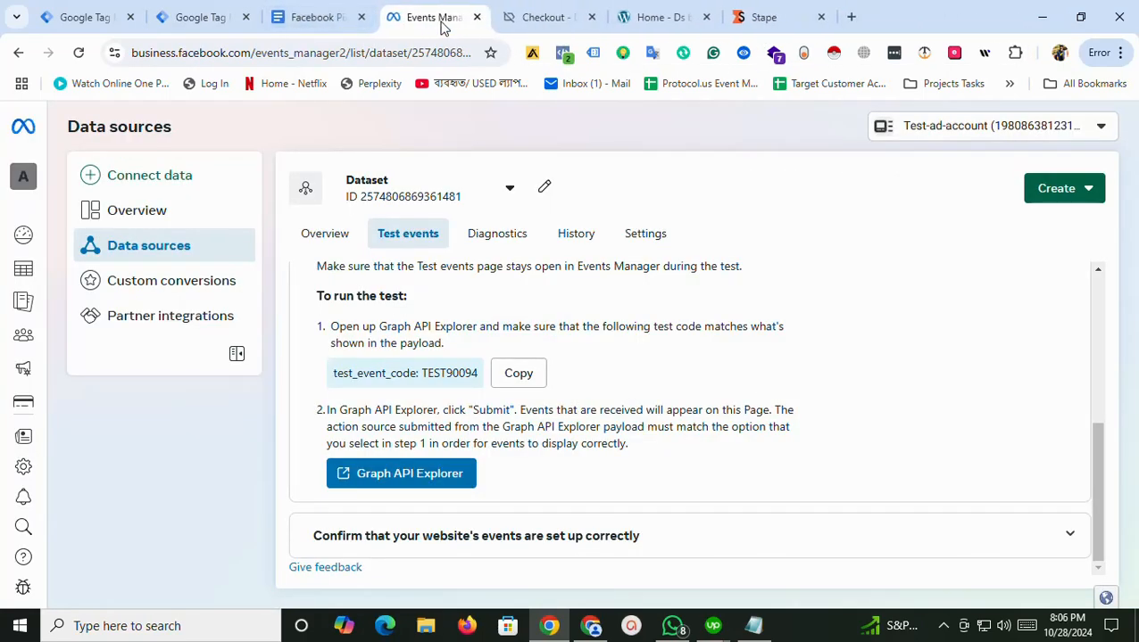
{"action": "left_click_drag", "start_coordinate": [427, 14], "coordinate": [357, 13]}
{"action": "left_click", "coordinate": [78, 53]}
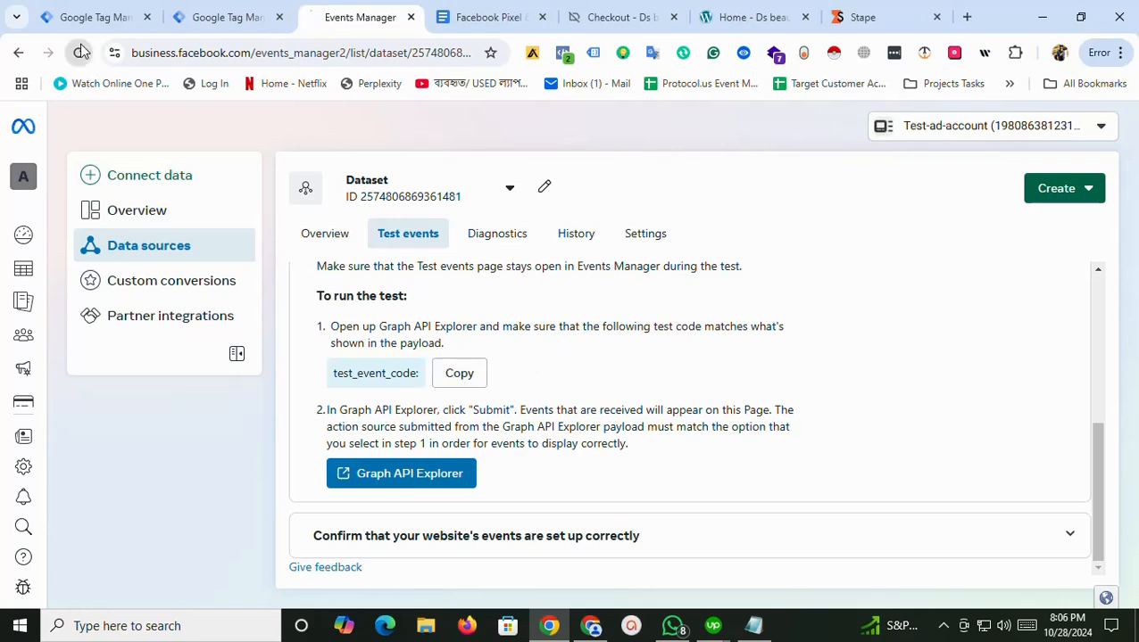
Start a preview session for the Web container in Tag Manager
{"action": "left_click", "coordinate": [223, 10]}
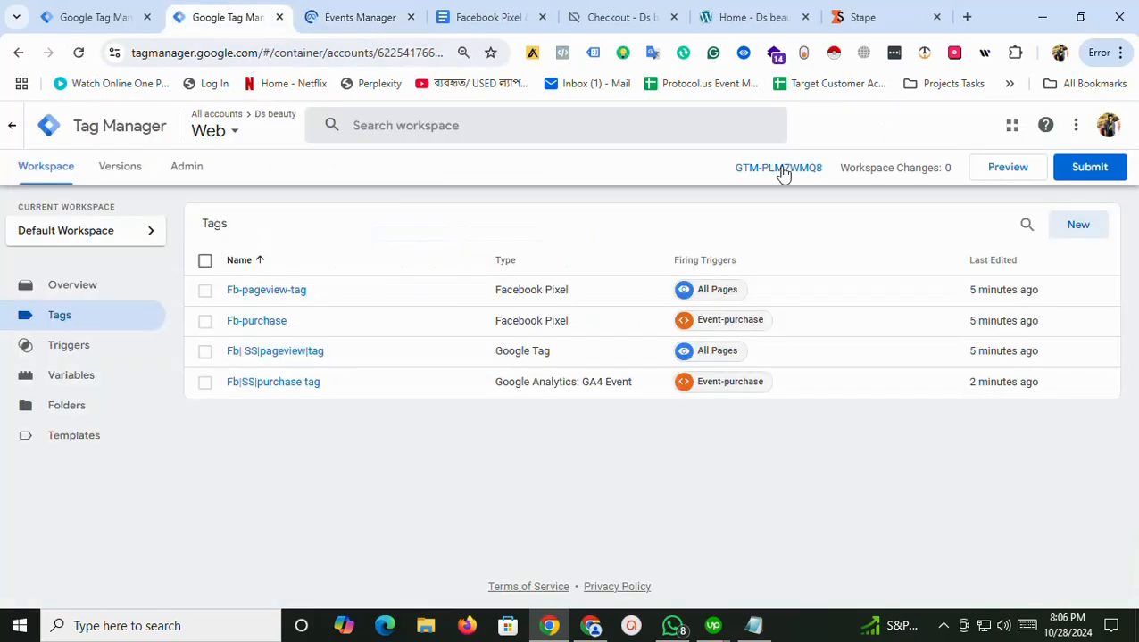
{"action": "left_click", "coordinate": [1002, 177]}
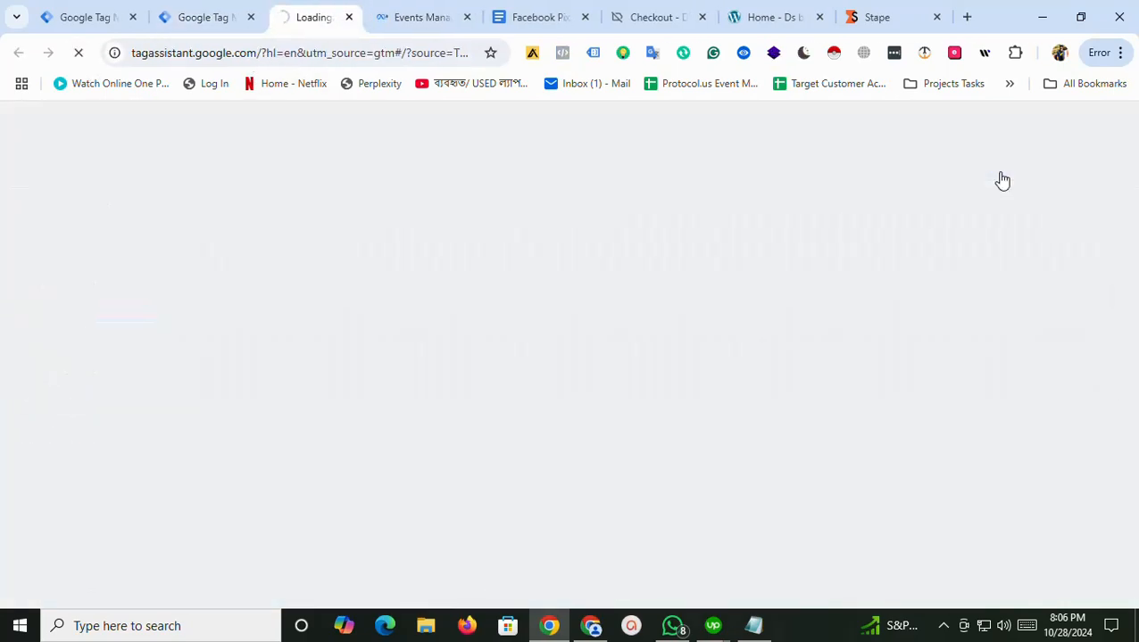
Switch to Events Manager and expand the instructions for testing the dataset's server events and website events
{"action": "left_click", "coordinate": [432, 9]}
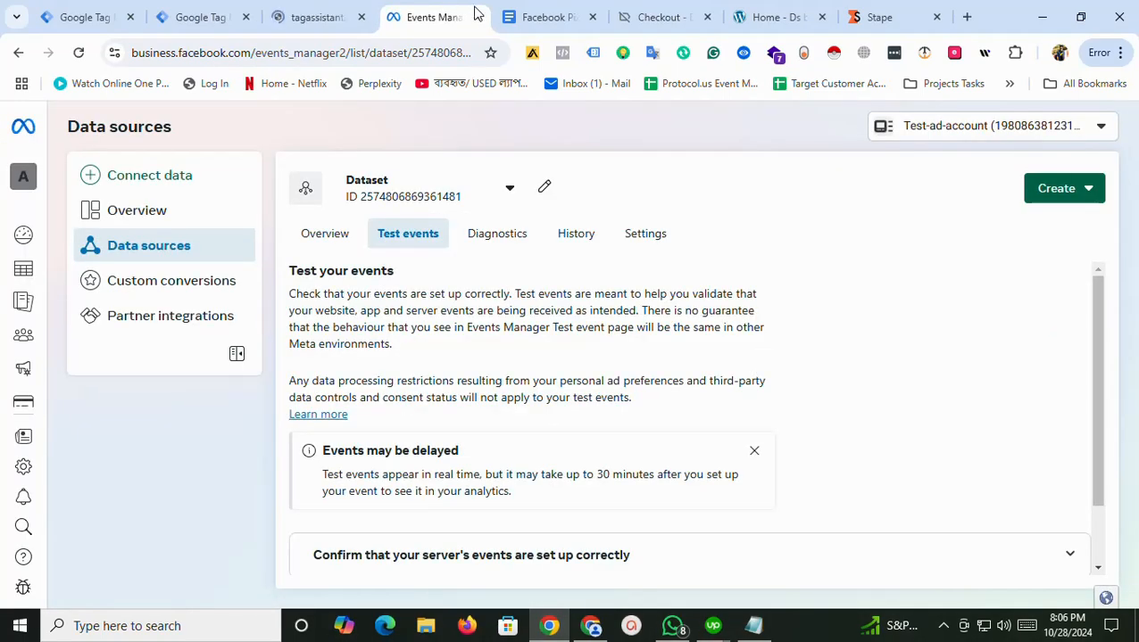
{"action": "scroll", "coordinate": [519, 371], "scroll_direction": "down", "scroll_amount": 2}
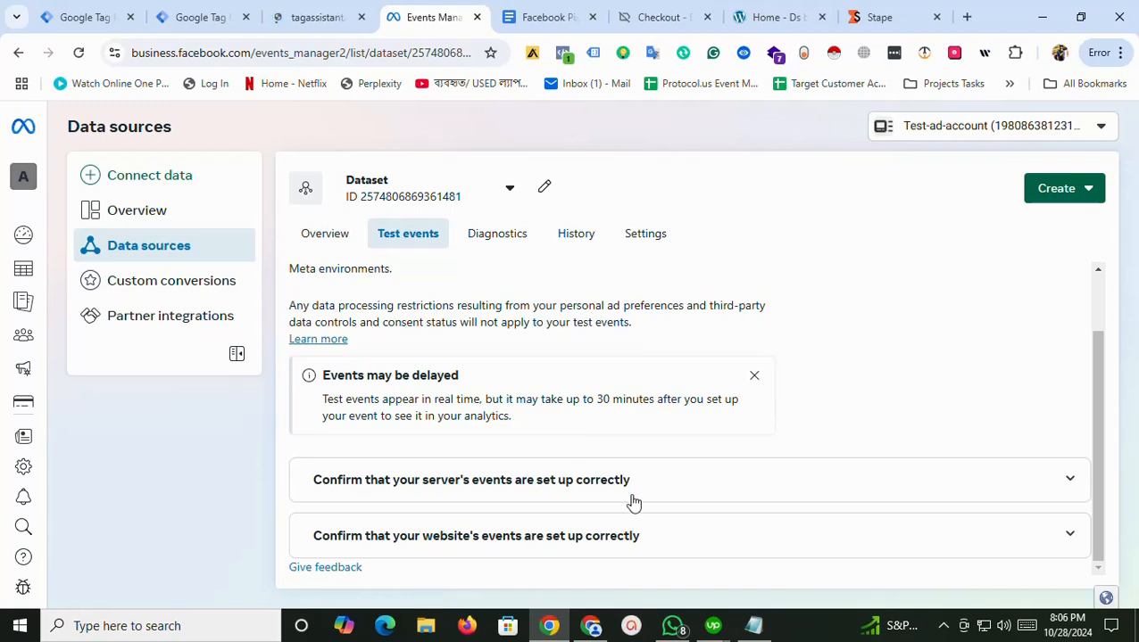
{"action": "left_click", "coordinate": [639, 532]}
{"action": "scroll", "coordinate": [630, 386], "scroll_direction": "down", "scroll_amount": 2}
{"action": "left_click", "coordinate": [615, 302]}
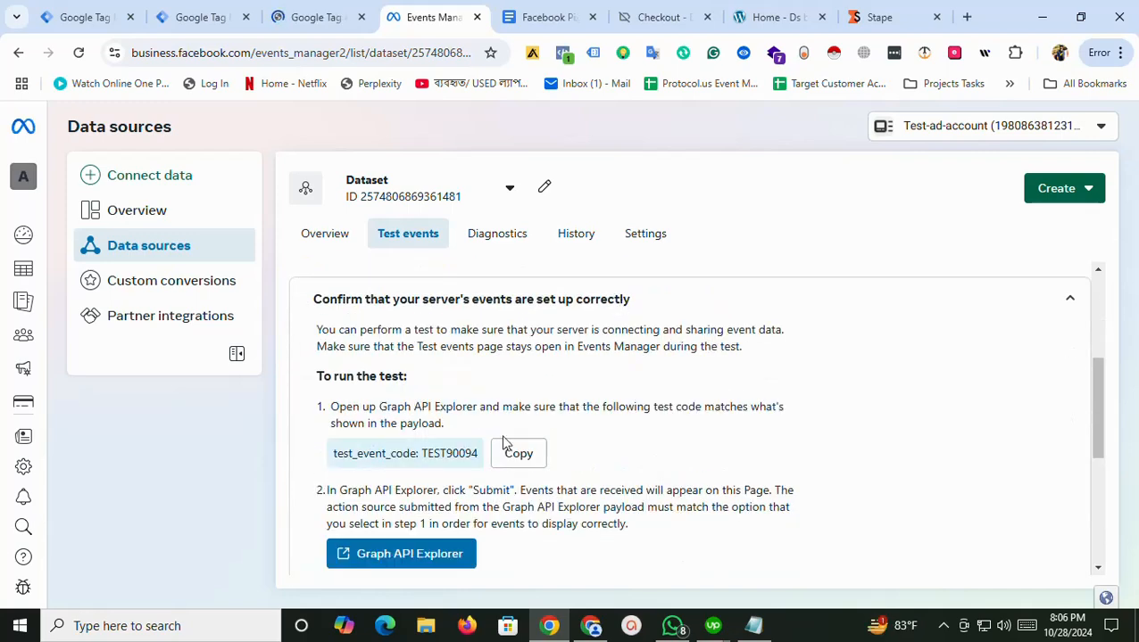
{"action": "scroll", "coordinate": [501, 442], "scroll_direction": "down", "scroll_amount": 3}
{"action": "left_click", "coordinate": [465, 473]}
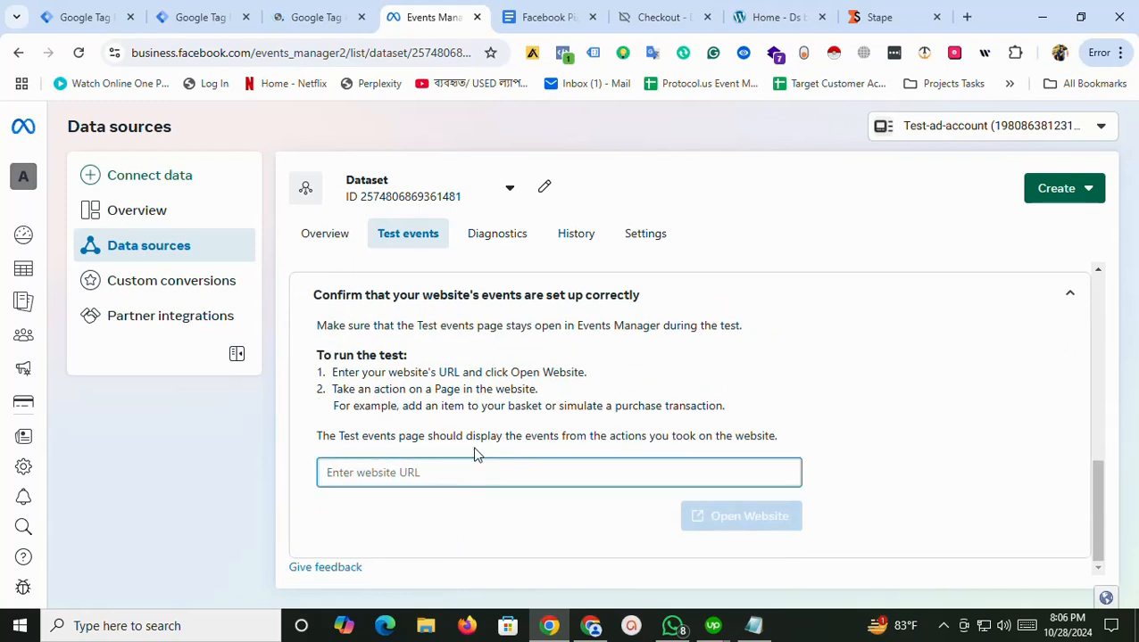
{"action": "left_click", "coordinate": [298, 13]}
{"action": "left_click", "coordinate": [475, 11]}
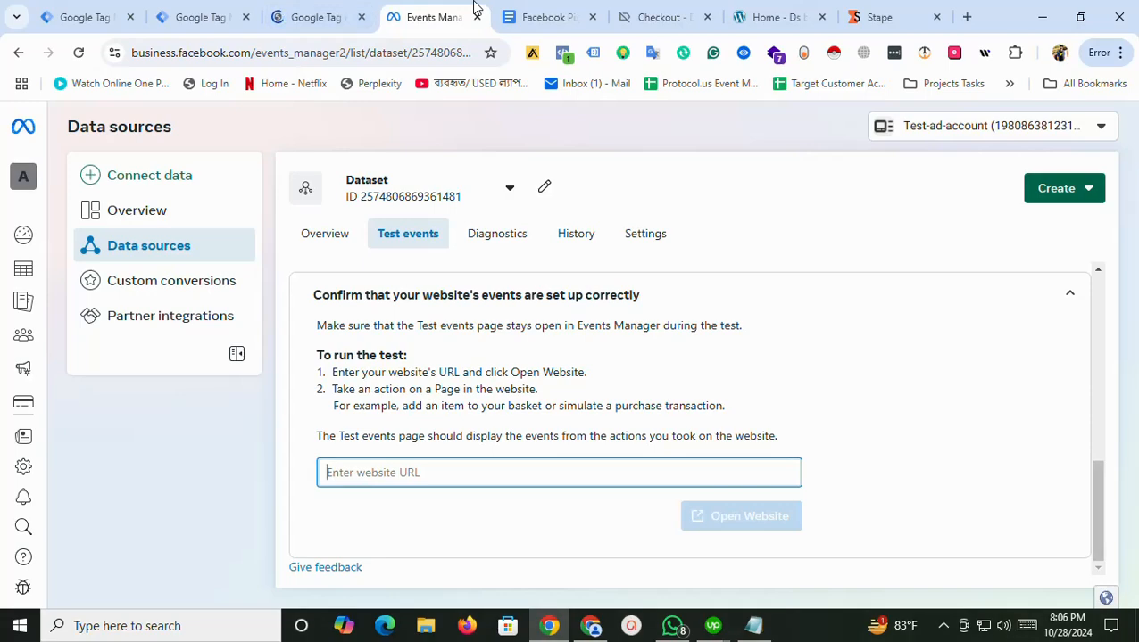
{"action": "left_click", "coordinate": [312, 17]}
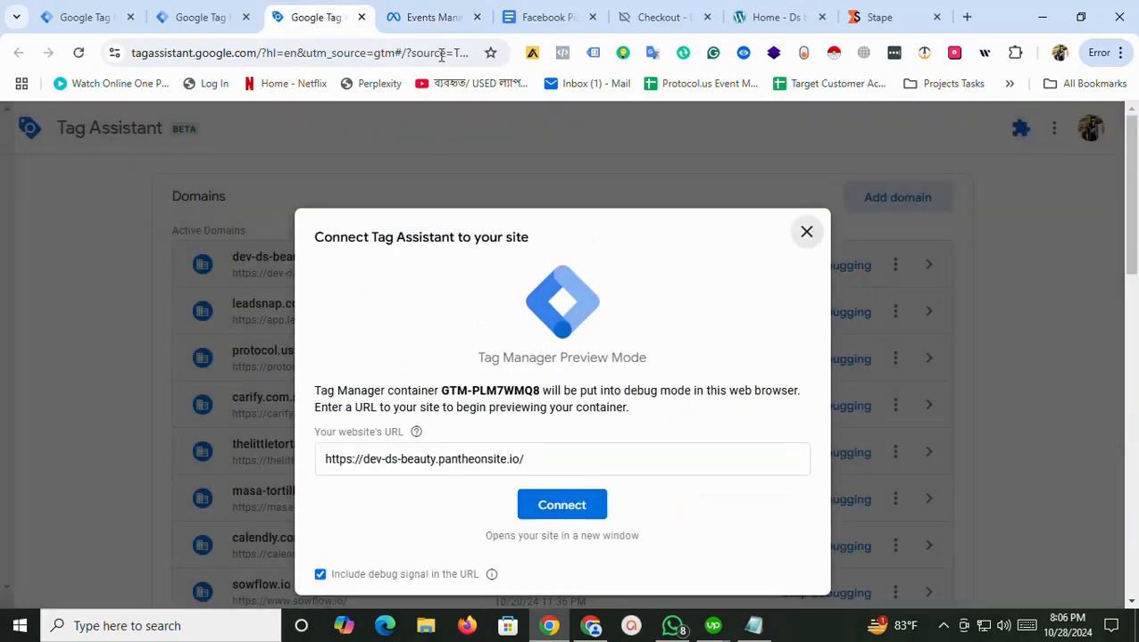
{"action": "left_click", "coordinate": [432, 9]}
{"action": "left_click", "coordinate": [314, 11]}
{"action": "left_click", "coordinate": [570, 509]}
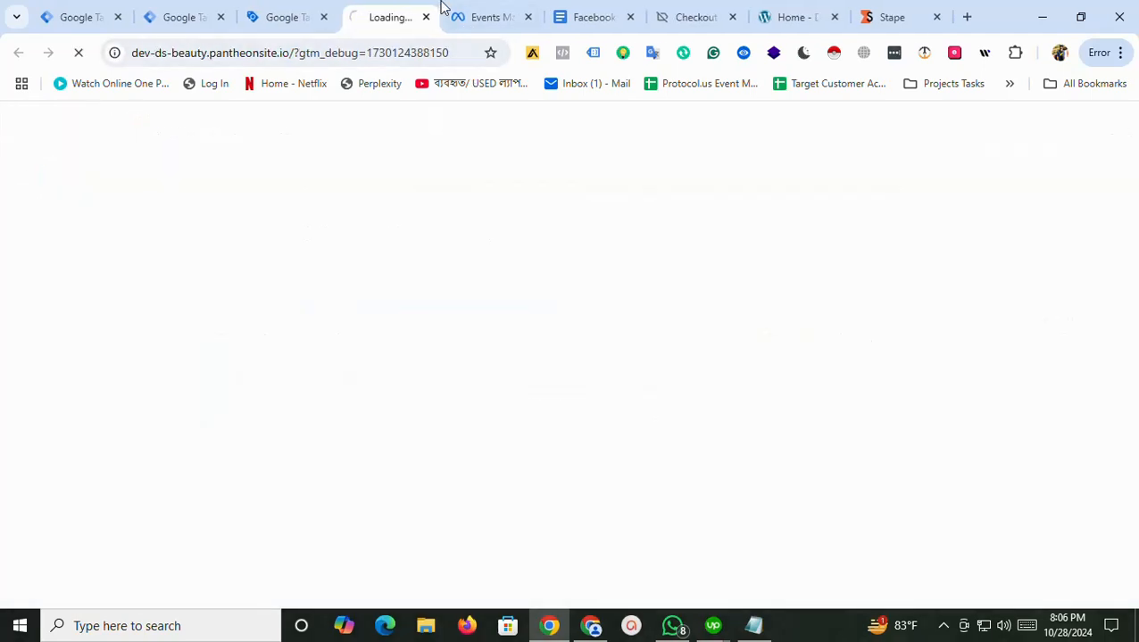
{"action": "left_click", "coordinate": [479, 9]}
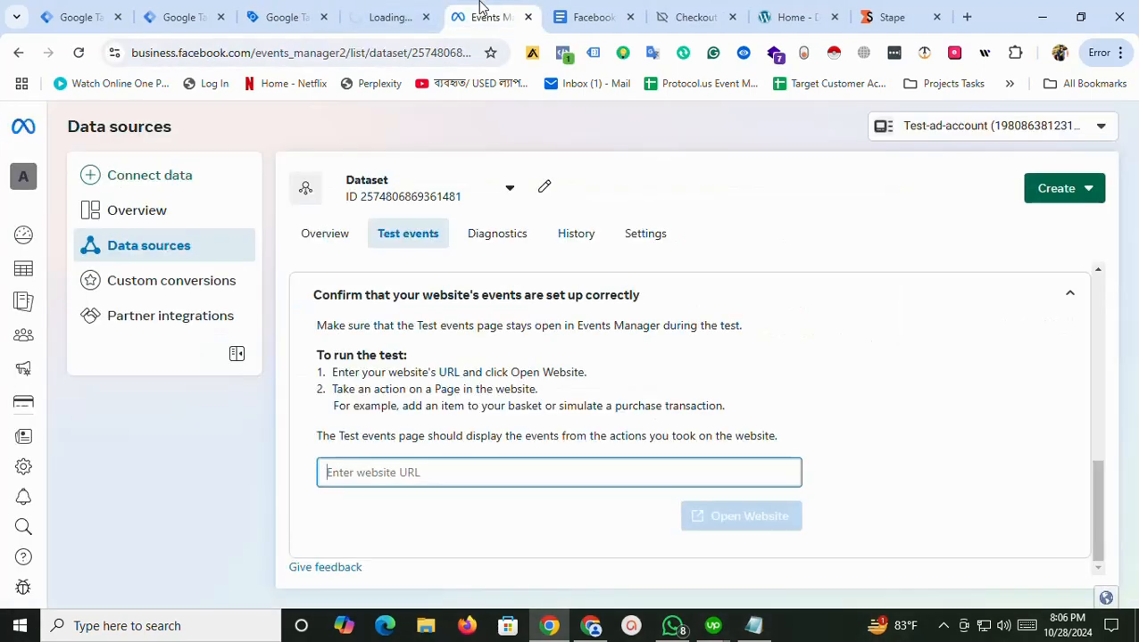
{"action": "left_click", "coordinate": [374, 9]}
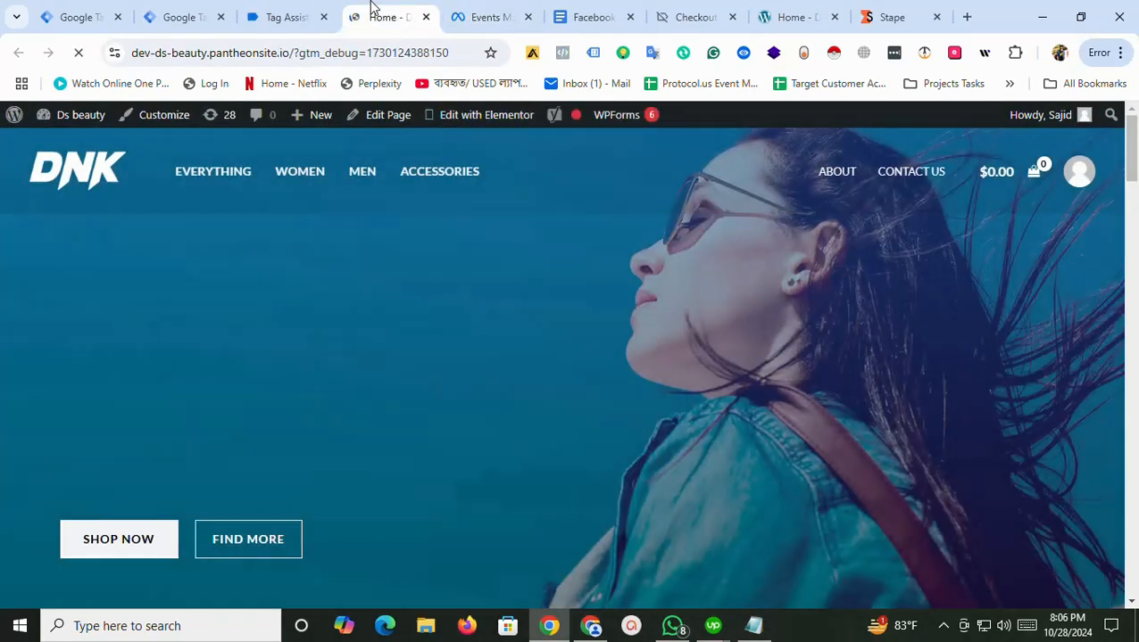
Open the Boho Bangle Bracelet product page from the store home page, and check the received test events in Events Manager
{"action": "left_click", "coordinate": [495, 11]}
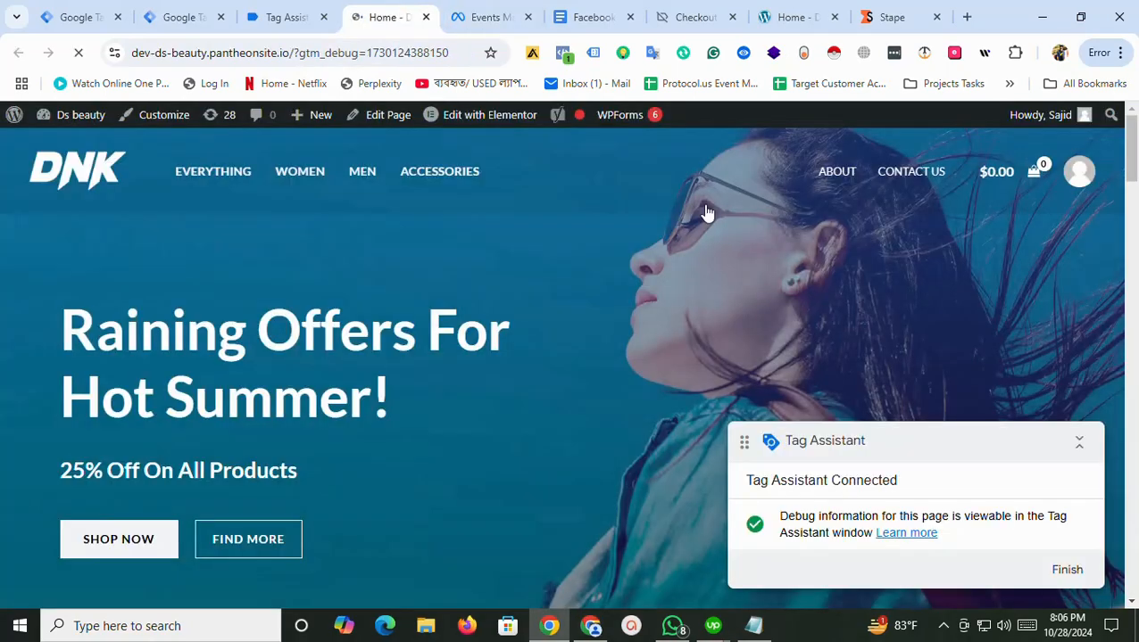
{"action": "scroll", "coordinate": [1112, 212], "scroll_direction": "down", "scroll_amount": 15}
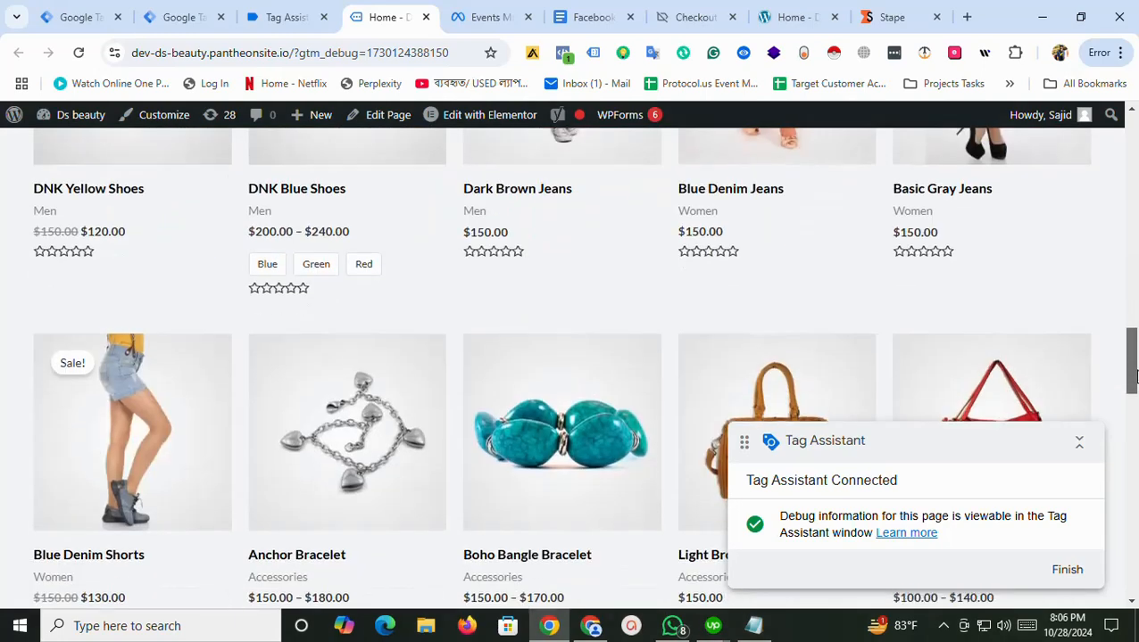
{"action": "left_click", "coordinate": [473, 17]}
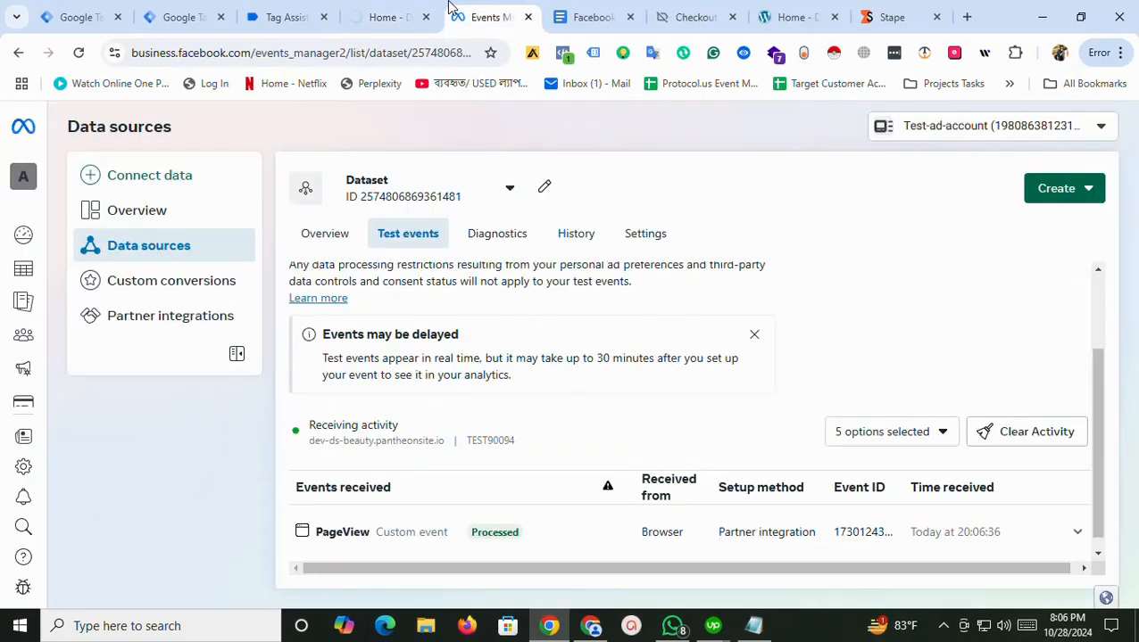
{"action": "scroll", "coordinate": [660, 413], "scroll_direction": "down", "scroll_amount": 1}
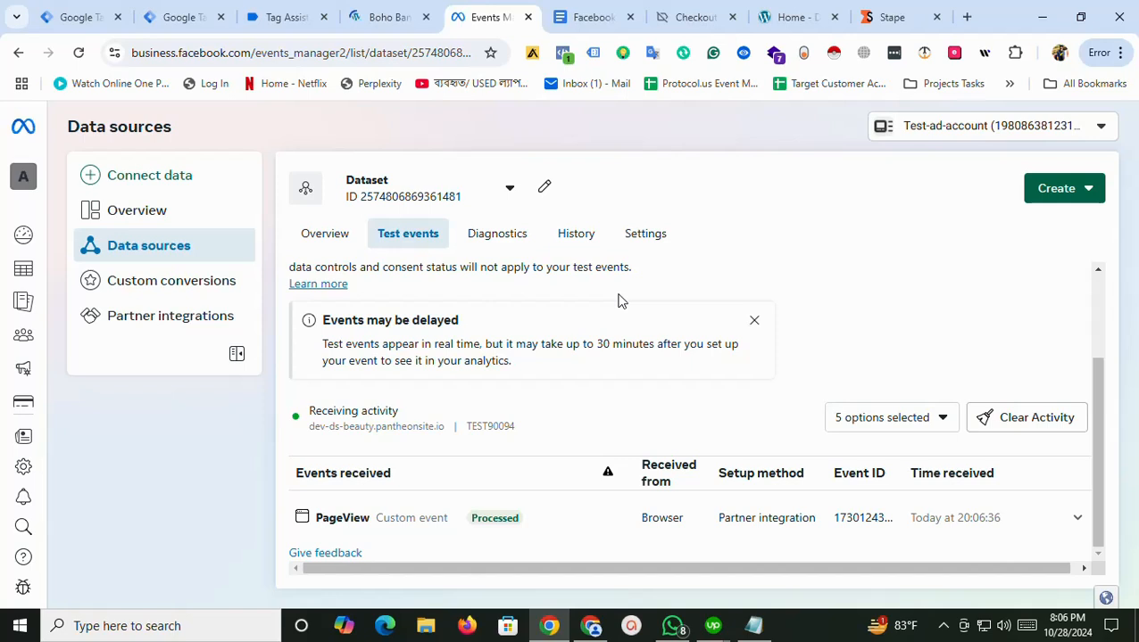
Return to the store's product page, choose the Aqua Boho Bangle Bracelet, and add it to the cart
{"action": "left_click", "coordinate": [401, 9]}
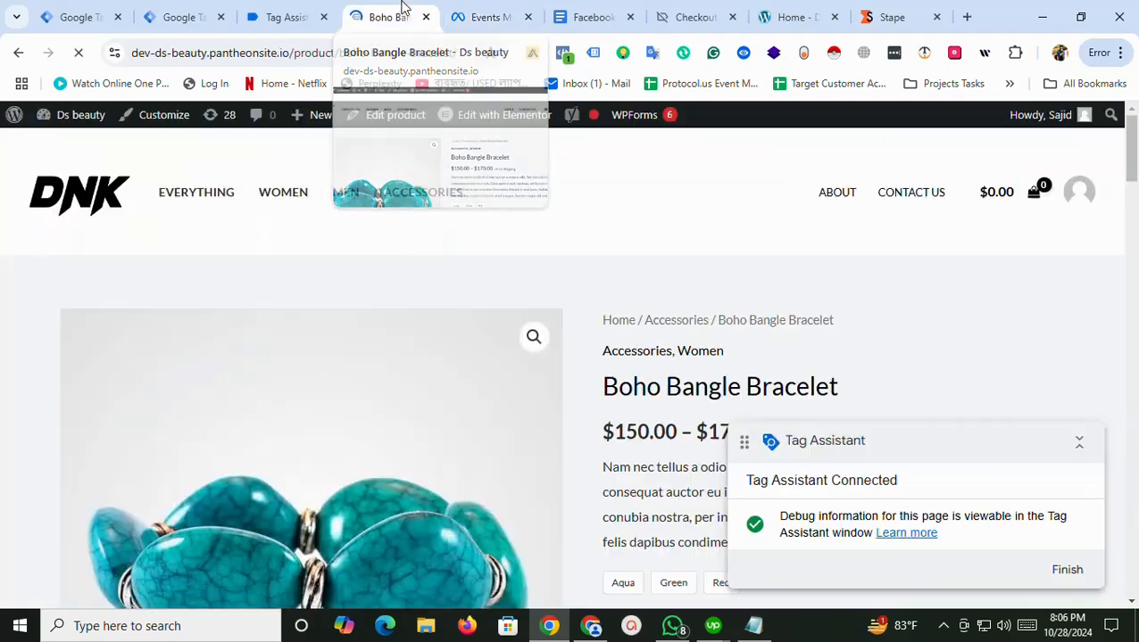
{"action": "left_click_drag", "start_coordinate": [1132, 161], "coordinate": [1135, 242]}
{"action": "left_click", "coordinate": [632, 234]}
{"action": "left_click", "coordinate": [802, 356]}
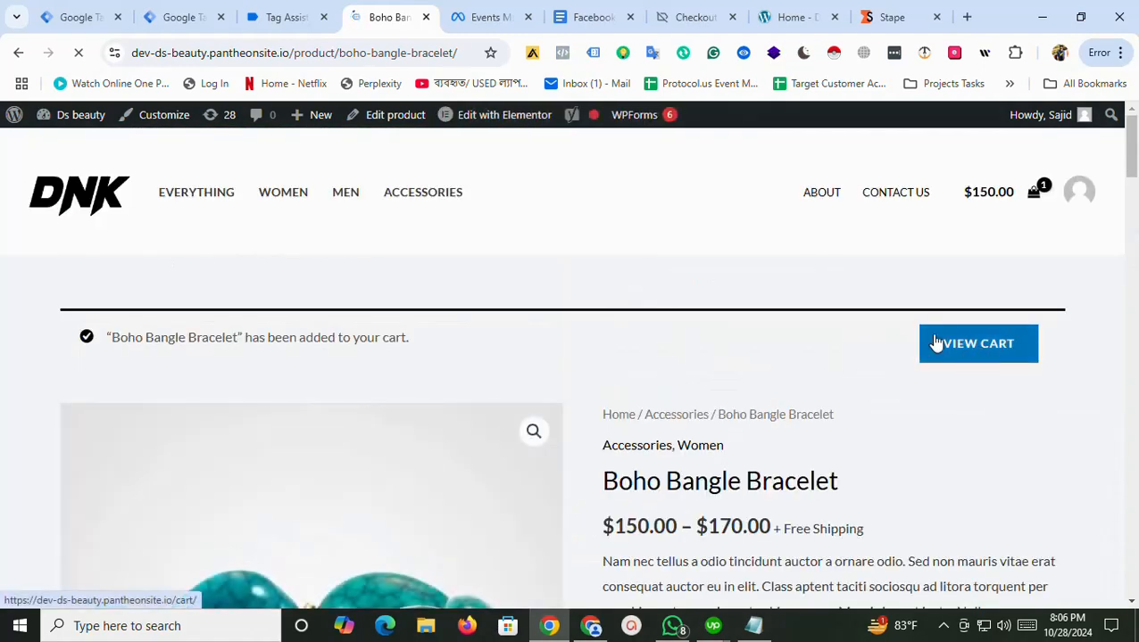
Check out the cart and place the order with the prefilled billing details, and review the received test events in Events Manager
{"action": "left_click", "coordinate": [936, 344]}
{"action": "scroll", "coordinate": [559, 434], "scroll_direction": "down", "scroll_amount": 4}
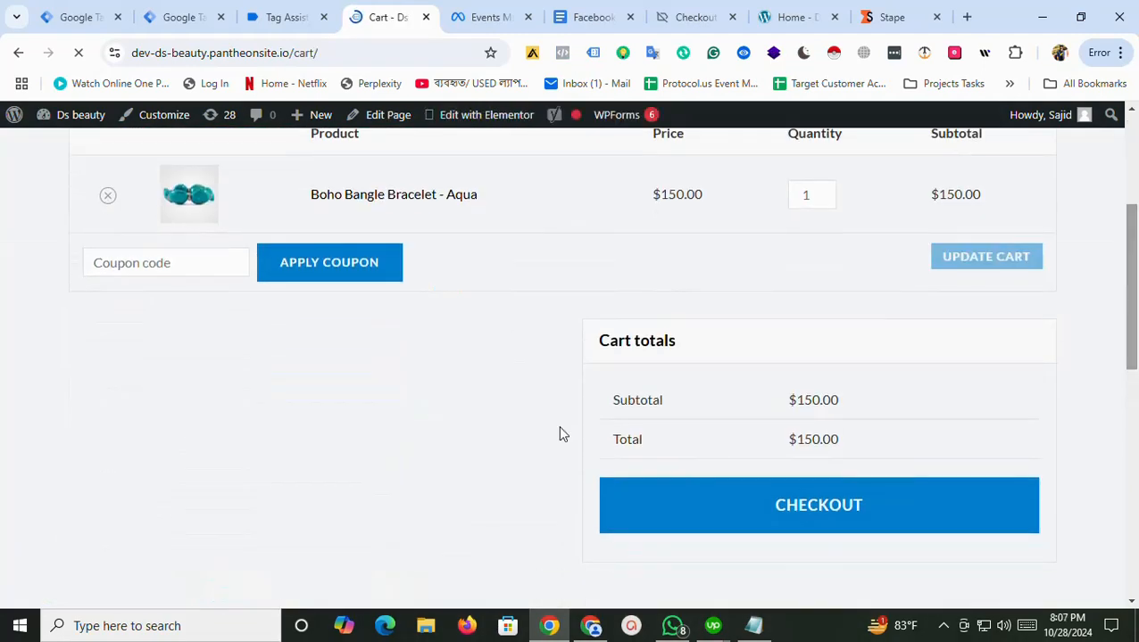
{"action": "left_click", "coordinate": [809, 516]}
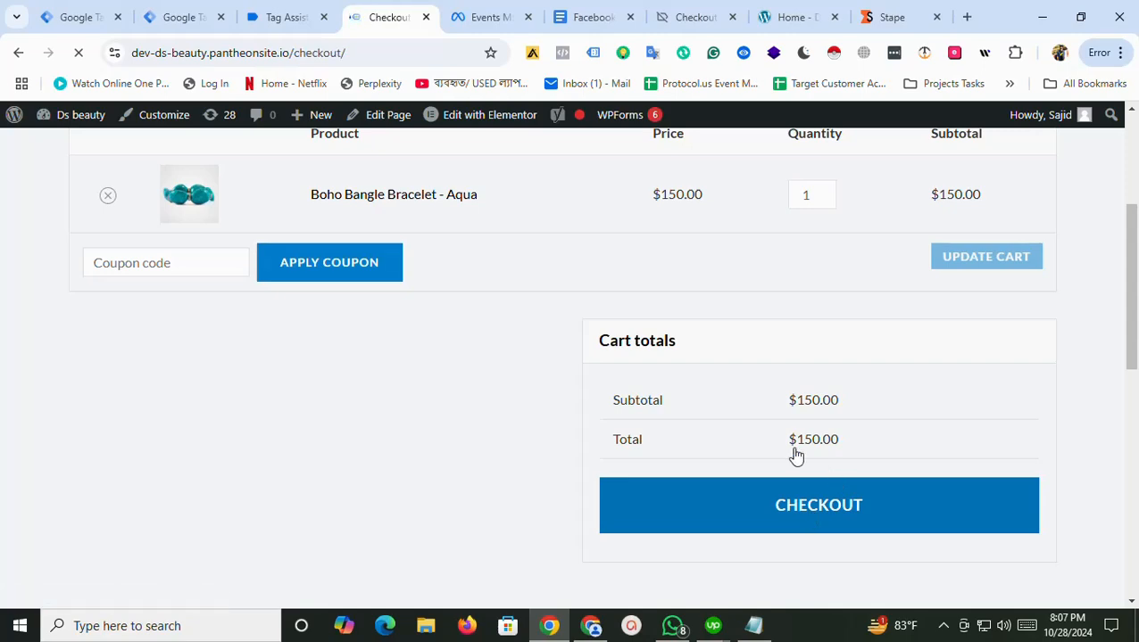
{"action": "left_click_drag", "start_coordinate": [1135, 230], "coordinate": [1133, 398]}
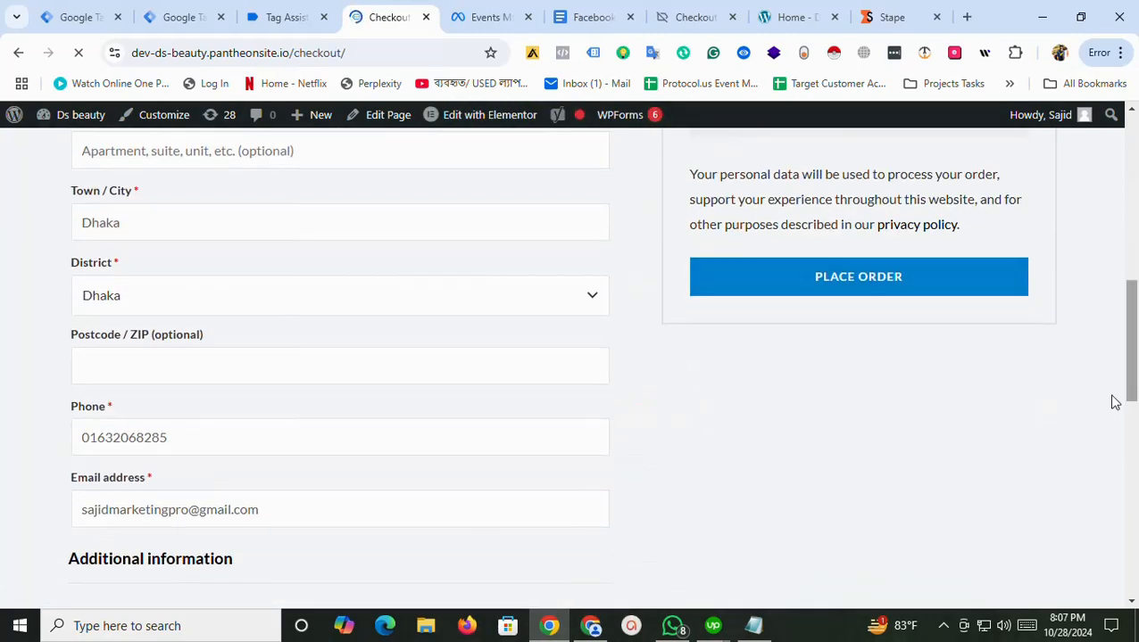
{"action": "left_click", "coordinate": [895, 295]}
{"action": "left_click", "coordinate": [513, 10]}
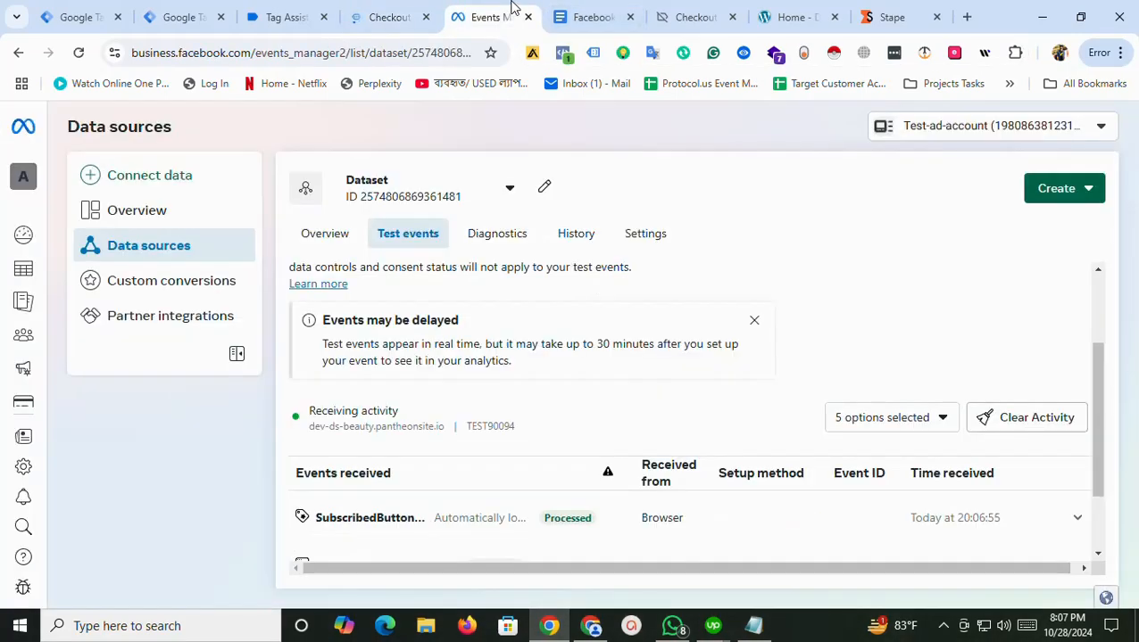
{"action": "scroll", "coordinate": [775, 451], "scroll_direction": "down", "scroll_amount": 1}
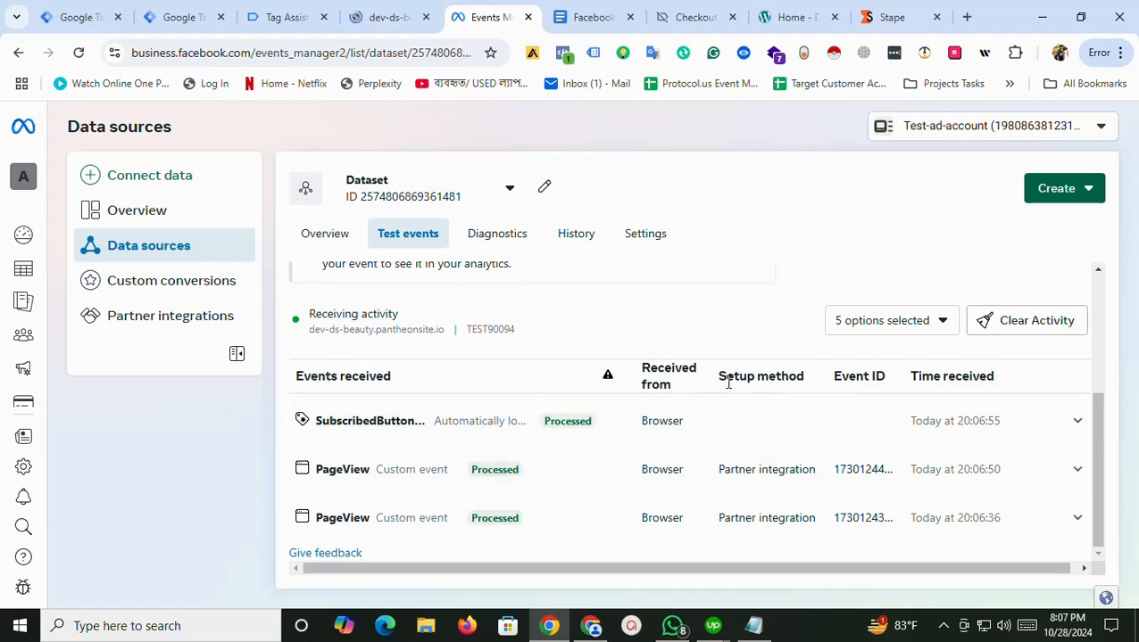
{"action": "left_click", "coordinate": [945, 635]}
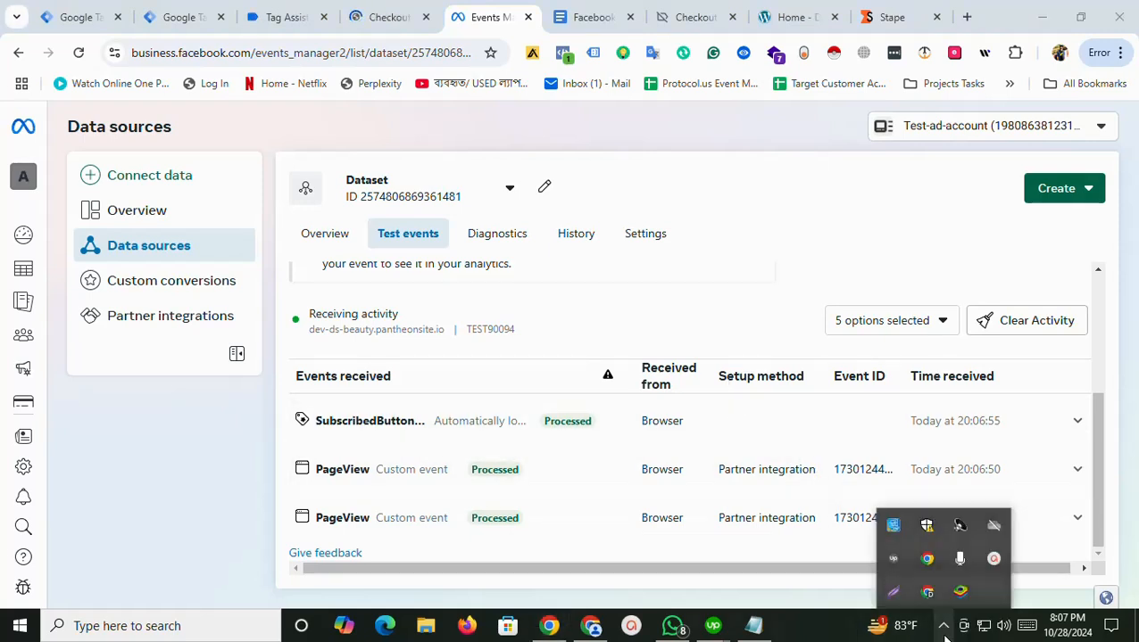
{"action": "left_click", "coordinate": [994, 559]}
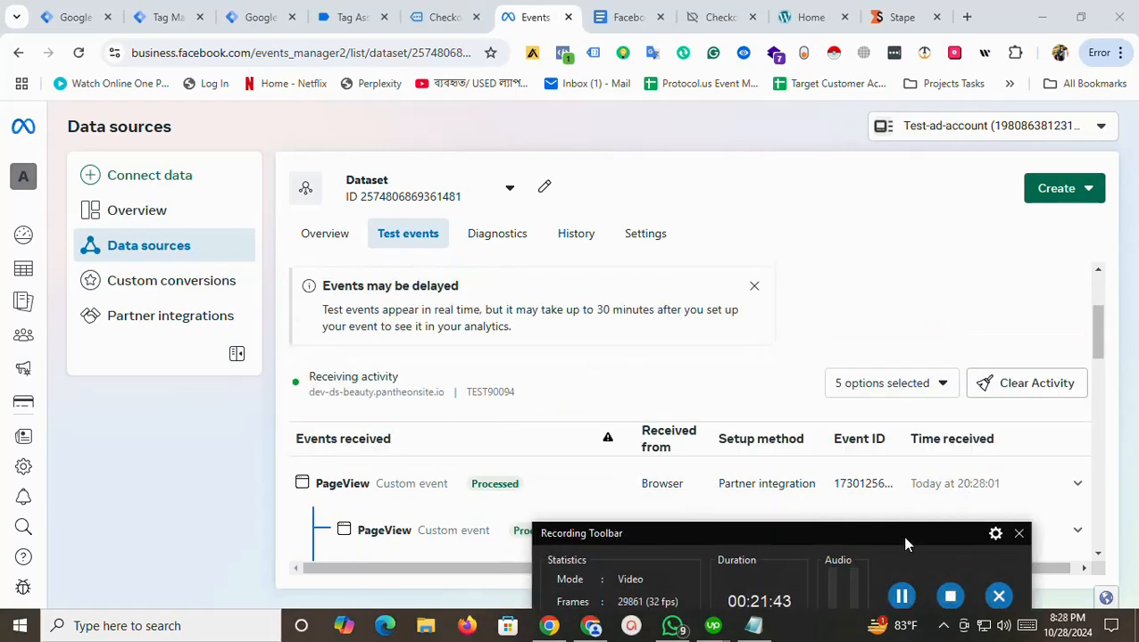
{"action": "left_click_drag", "start_coordinate": [902, 536], "coordinate": [911, 627]}
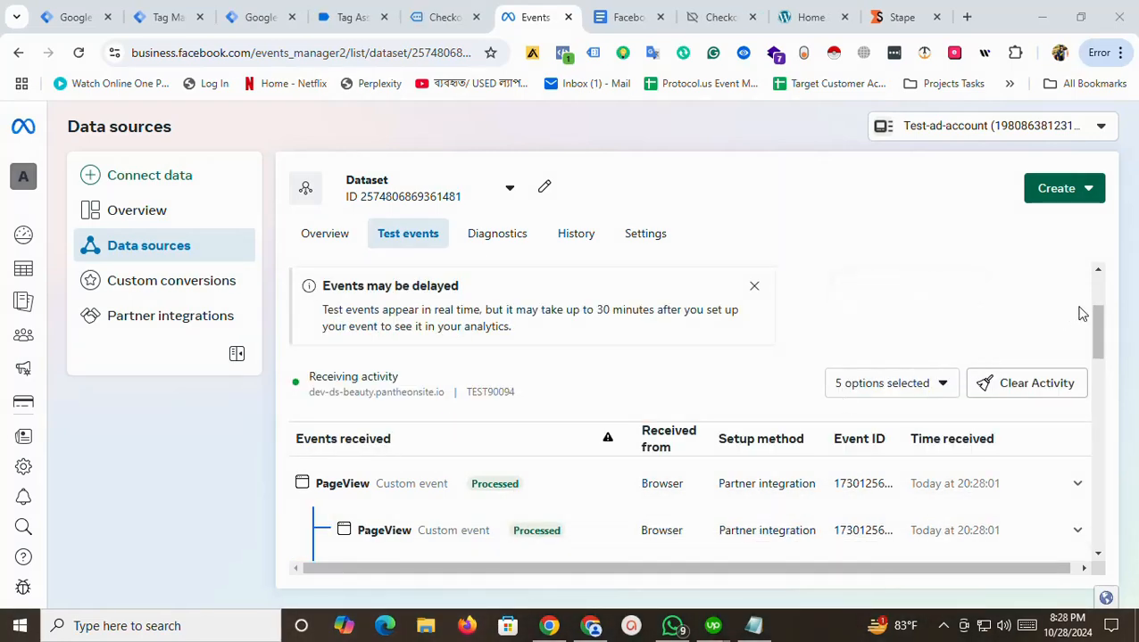
Review the paired browser and server test events, and expand the browser Purchase event with all its parameters
{"action": "left_click_drag", "start_coordinate": [1101, 330], "coordinate": [1110, 369]}
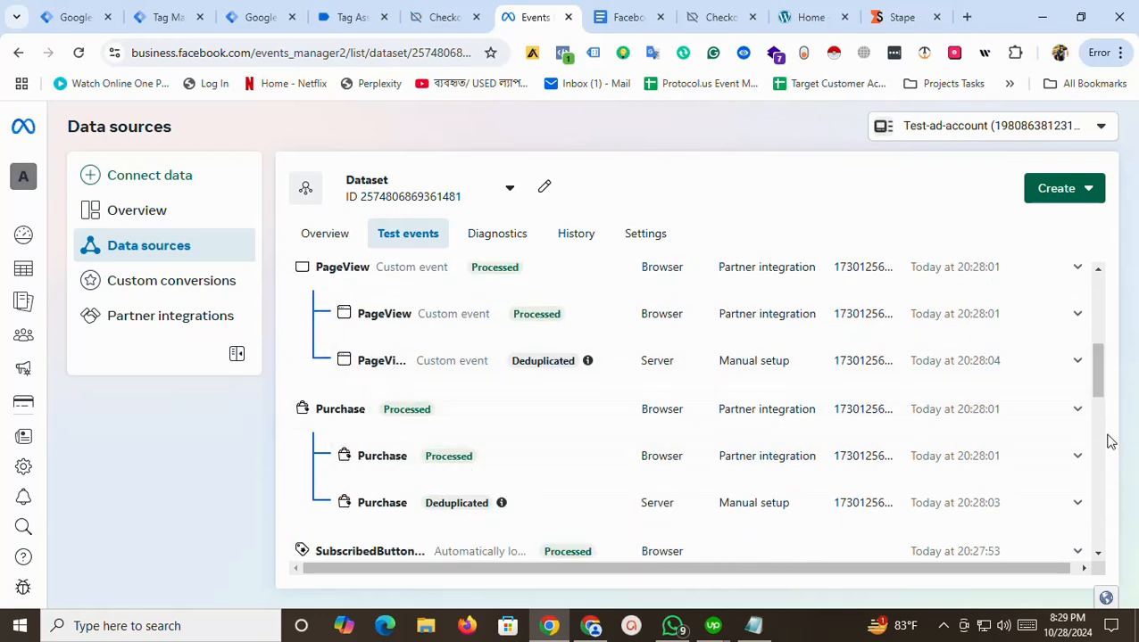
{"action": "left_click_drag", "start_coordinate": [1101, 391], "coordinate": [1103, 387]}
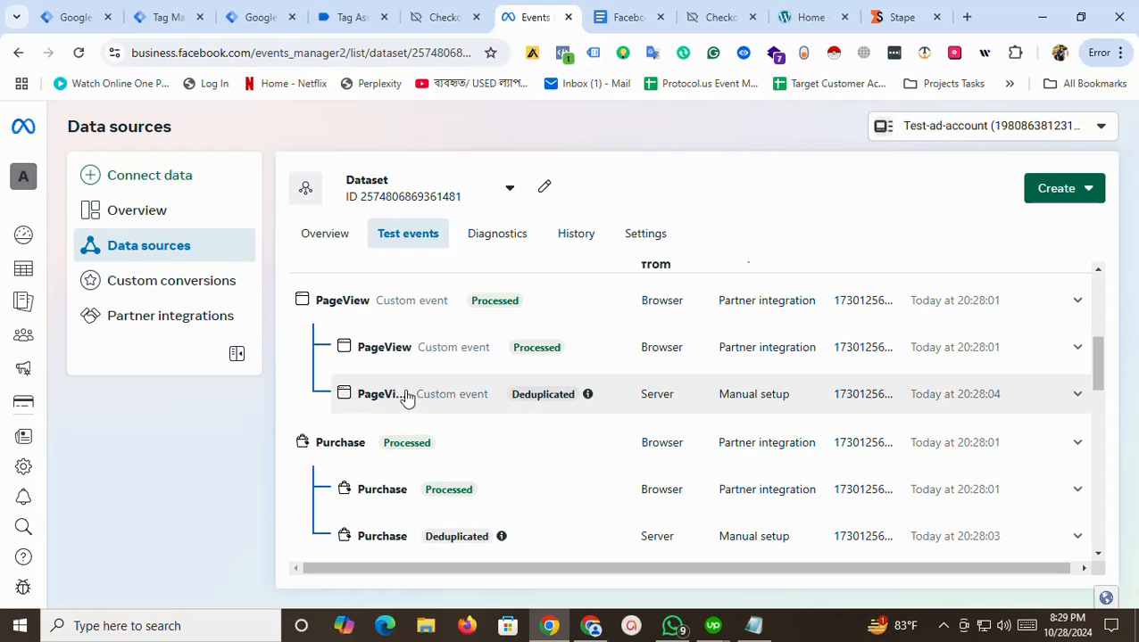
{"action": "left_click_drag", "start_coordinate": [1098, 375], "coordinate": [1103, 403]}
{"action": "left_click", "coordinate": [377, 404]}
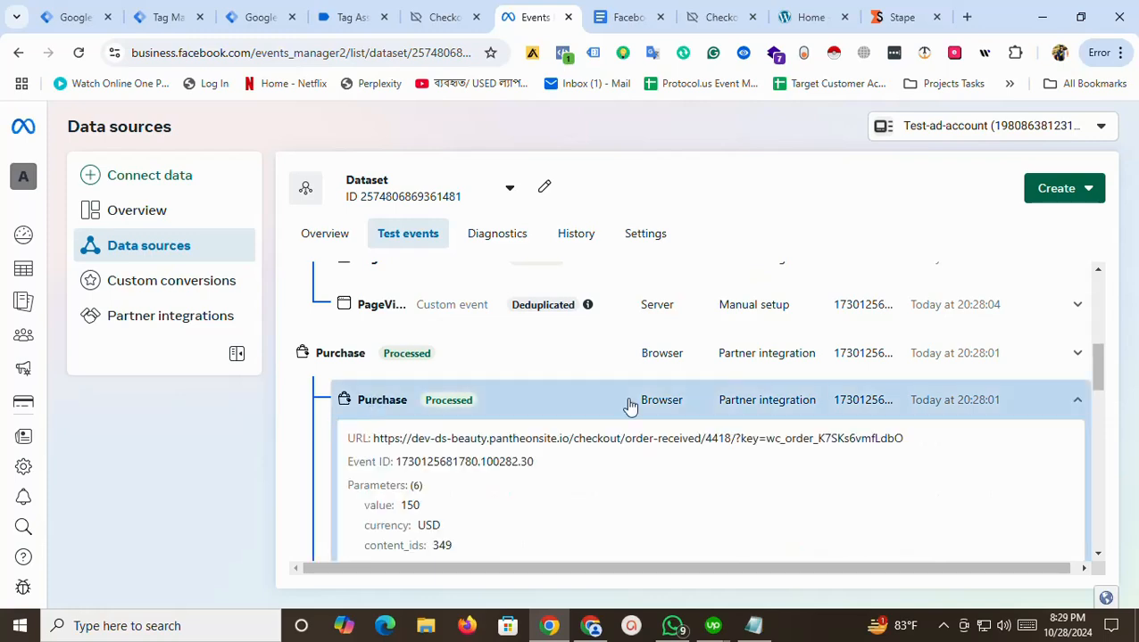
{"action": "scroll", "coordinate": [647, 420], "scroll_direction": "down", "scroll_amount": 2}
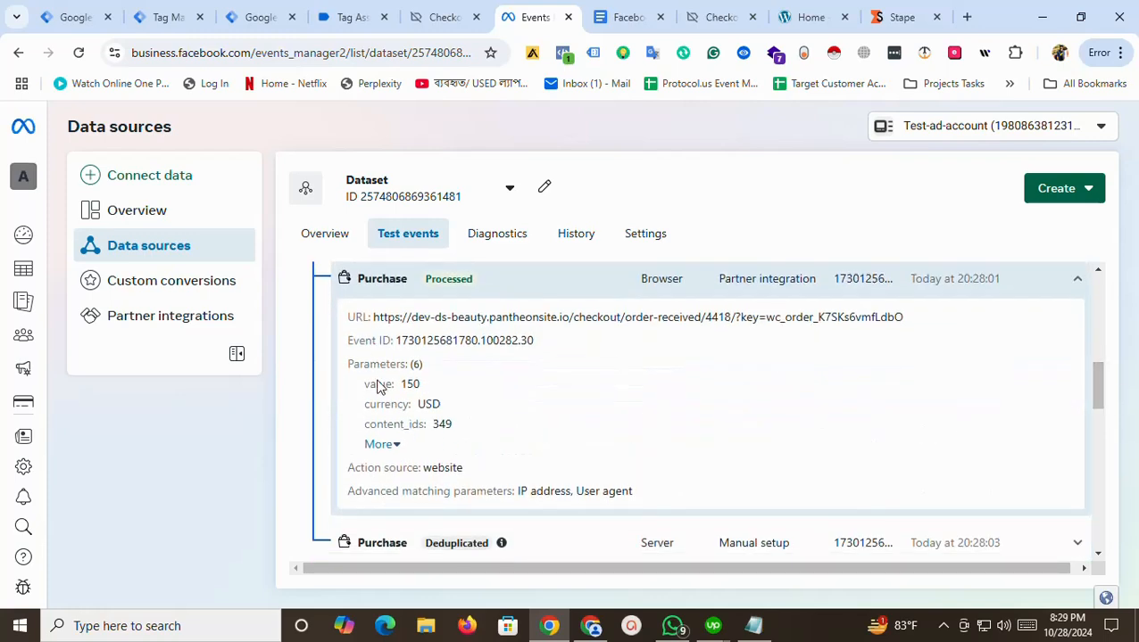
{"action": "left_click", "coordinate": [379, 444]}
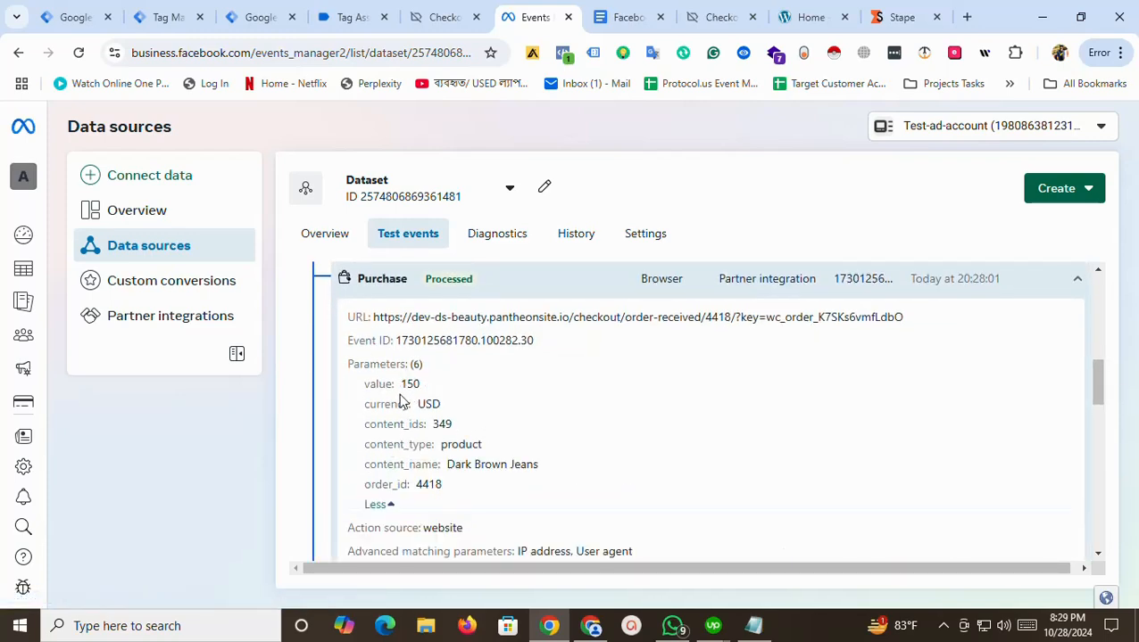
{"action": "scroll", "coordinate": [1097, 410], "scroll_direction": "down", "scroll_amount": 3}
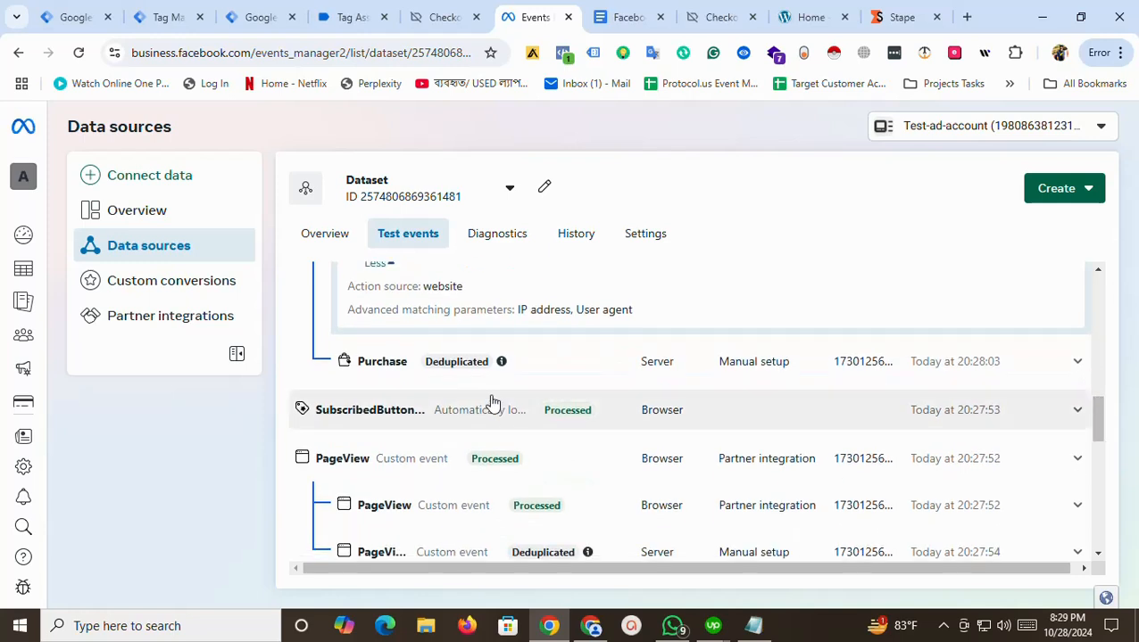
Expand the deduplicated server Purchase event with all its parameters for comparison with the browser event
{"action": "left_click", "coordinate": [383, 361]}
{"action": "left_click", "coordinate": [392, 527]}
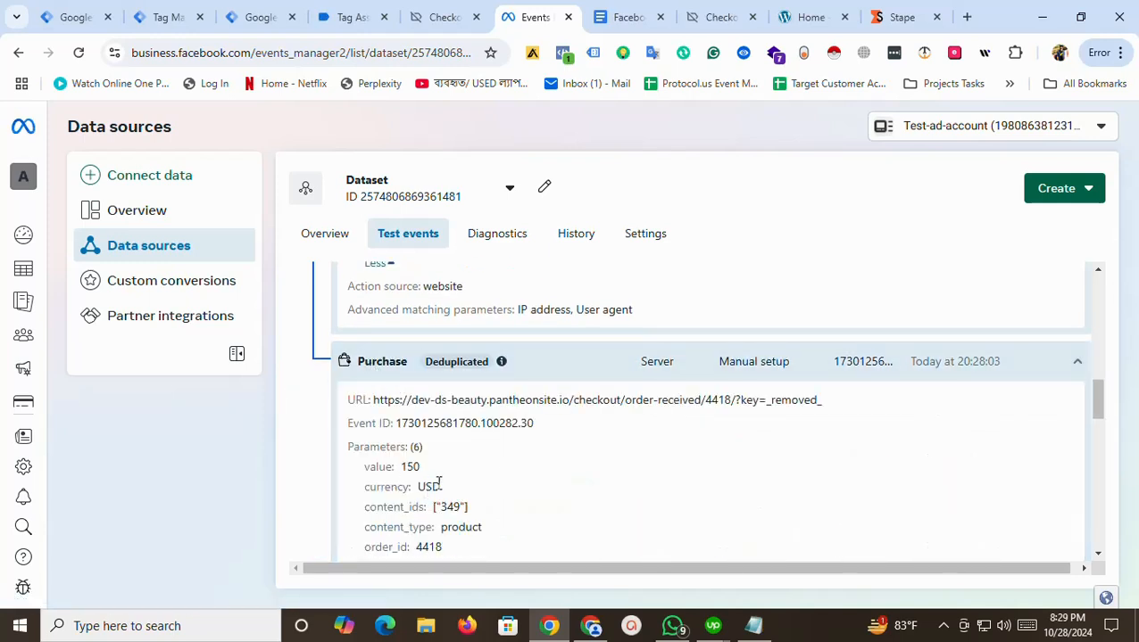
{"action": "left_click_drag", "start_coordinate": [1105, 415], "coordinate": [1100, 428]}
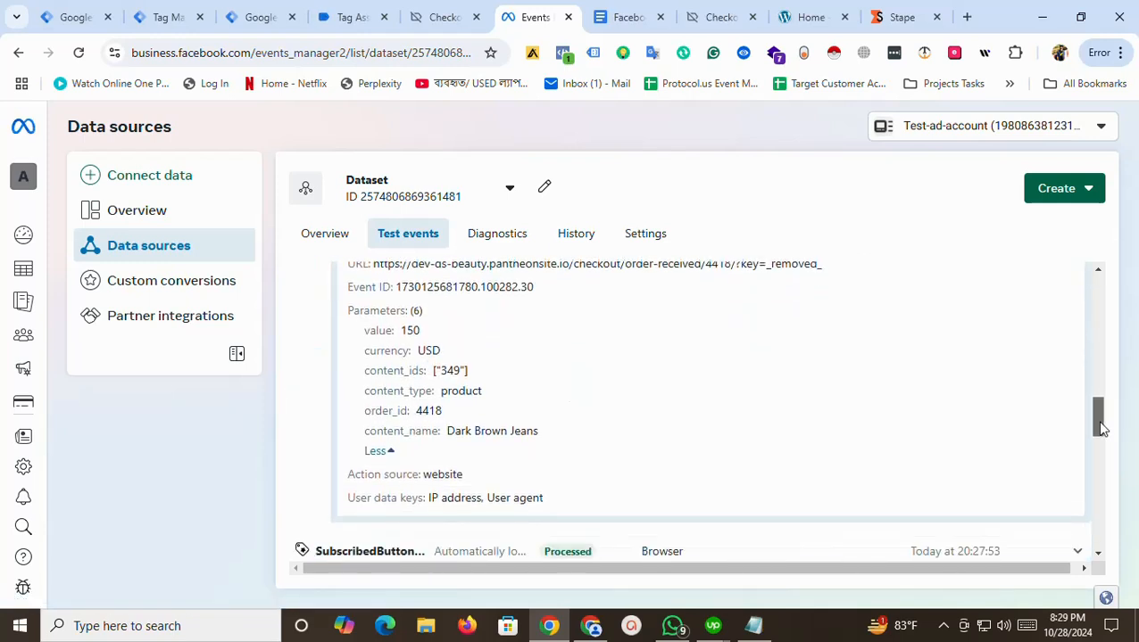